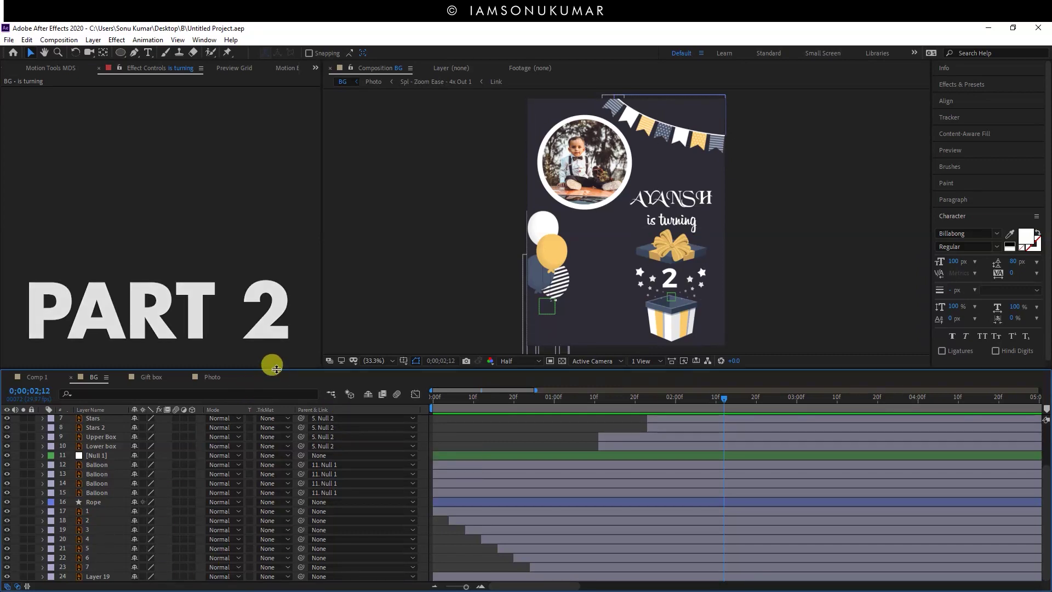
- Add a full-frame black solid, Black Solid 1, at the top of the BG composition
{"action": "left_click_drag", "start_coordinate": [276, 369], "coordinate": [276, 368]}
{"action": "left_click_drag", "start_coordinate": [277, 278], "coordinate": [275, 235]}
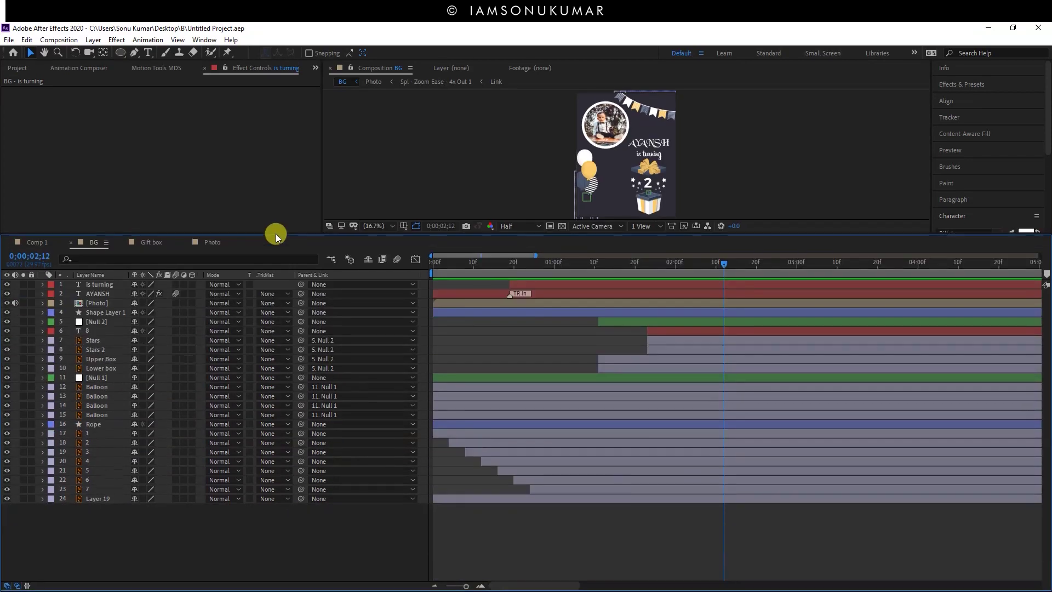
{"action": "right_click", "coordinate": [300, 538]}
{"action": "mouse_move", "coordinate": [389, 419]}
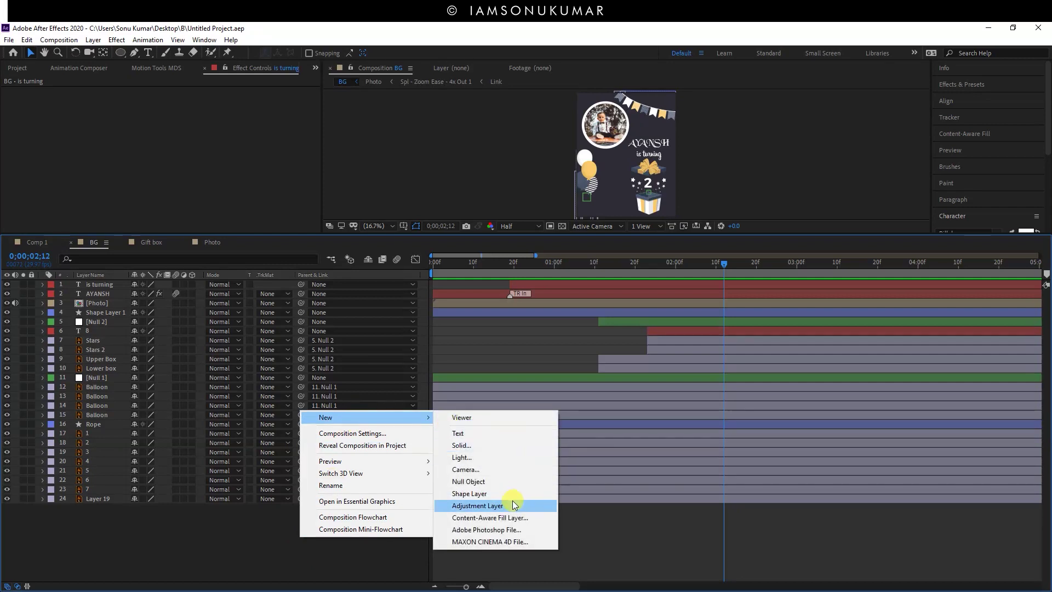
{"action": "left_click", "coordinate": [499, 446]}
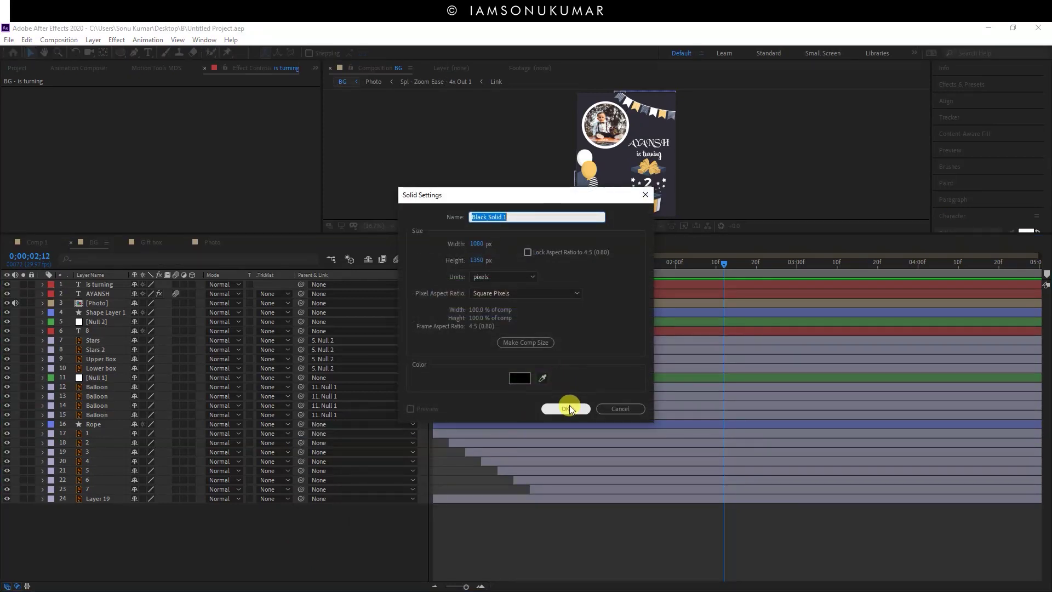
{"action": "left_click", "coordinate": [568, 409]}
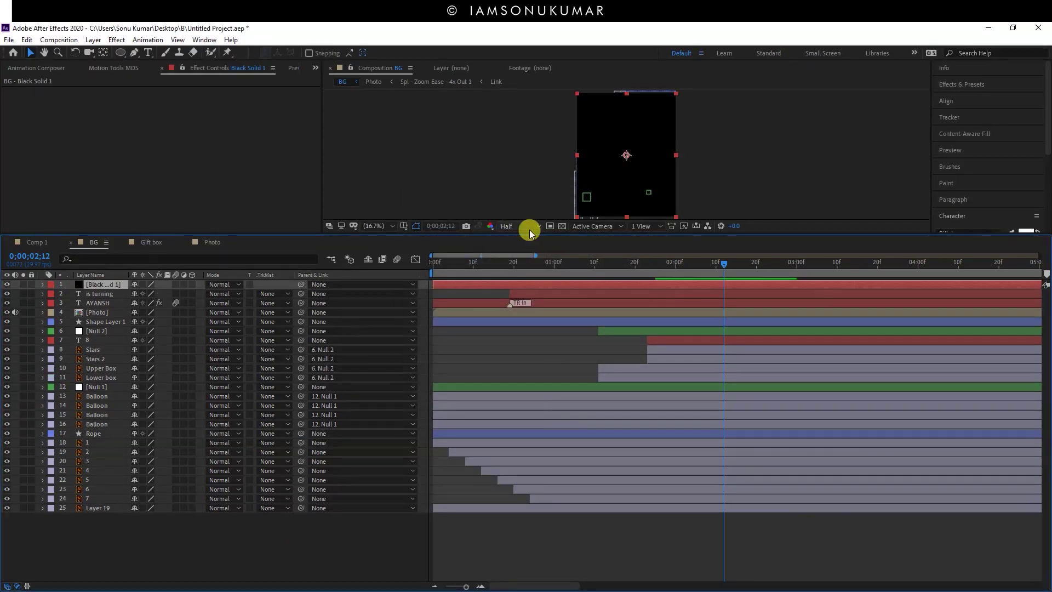
{"action": "left_click_drag", "start_coordinate": [529, 233], "coordinate": [540, 370]}
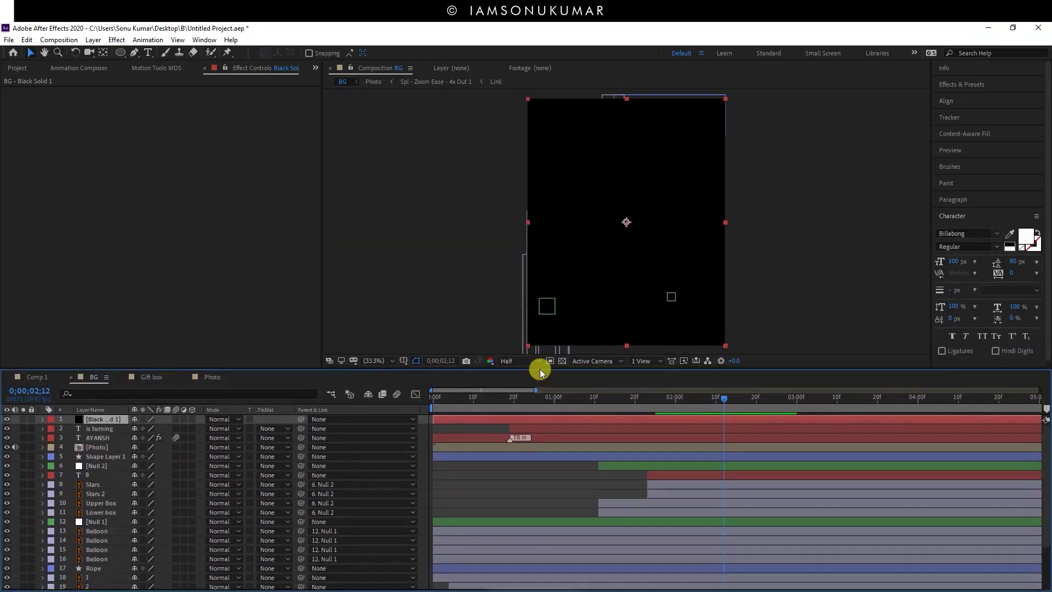
- Draw a circular ellipse mask on the black solid
{"action": "left_click", "coordinate": [120, 52]}
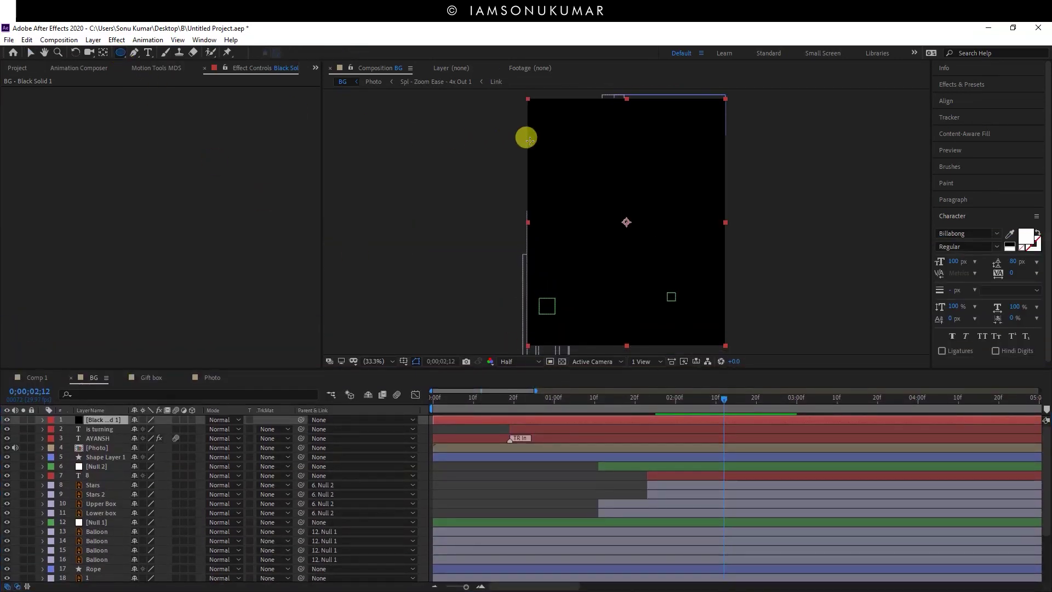
{"action": "left_click_drag", "start_coordinate": [559, 143], "coordinate": [669, 253]}
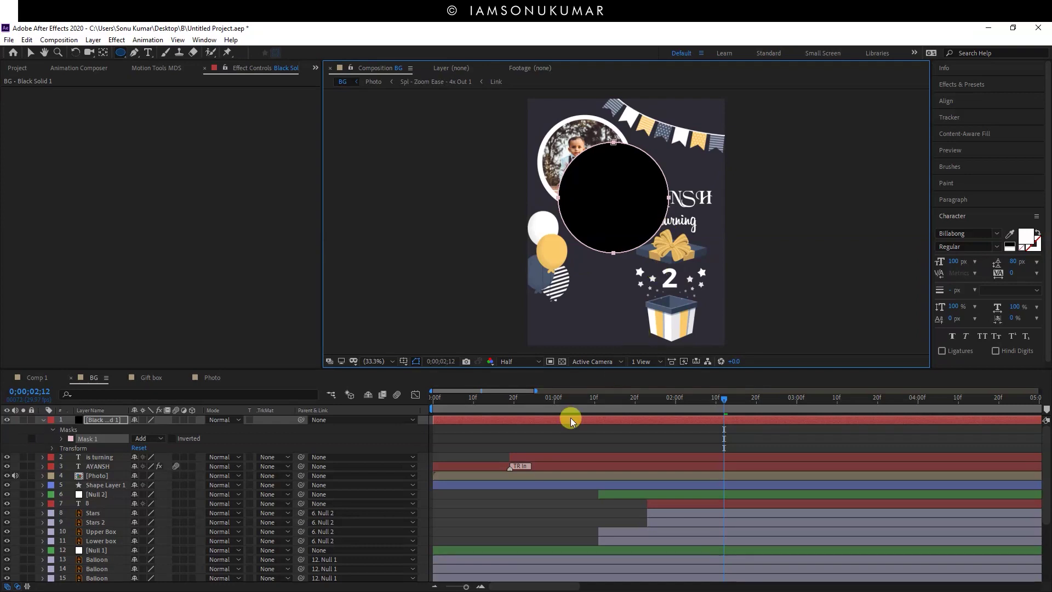
{"action": "key", "text": "ctrl+alt+a"}
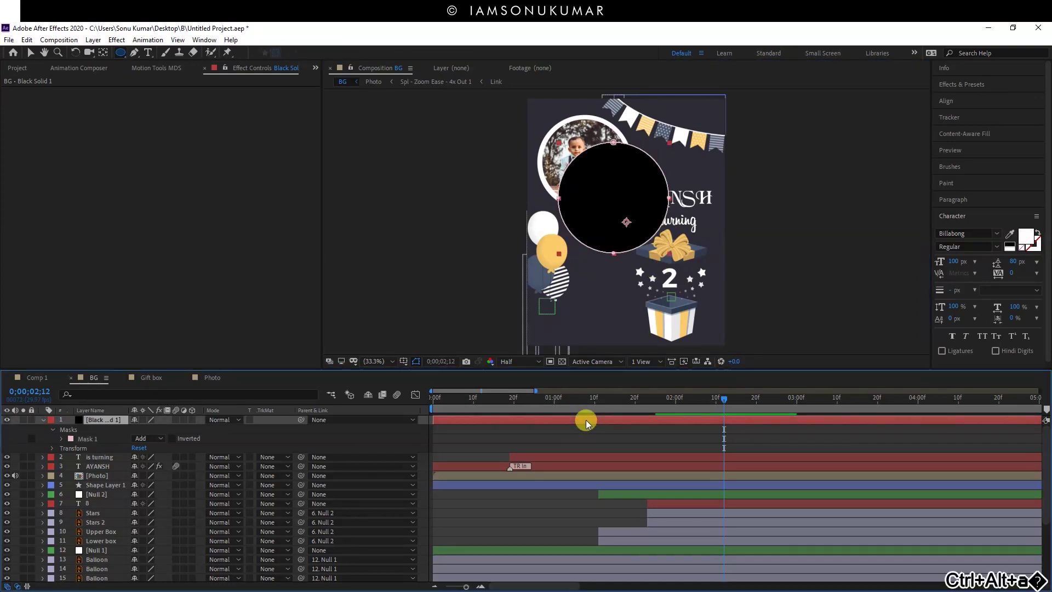
- Apply the Saber effect to the solid from the effect search ('sab')
{"action": "key", "text": "ctrl+space"}
{"action": "type", "text": "sab"}
{"action": "left_click", "coordinate": [550, 438]}
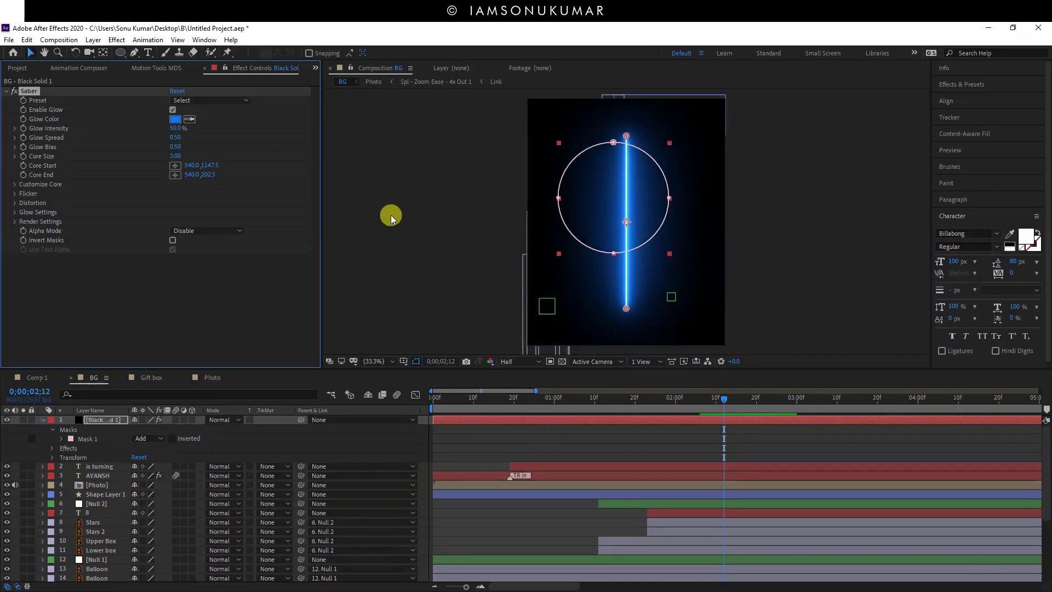
- Set Saber's Core Type to Layer Masks so the beam traces the circular mask
{"action": "left_click", "coordinate": [15, 185]}
{"action": "left_click", "coordinate": [227, 193]}
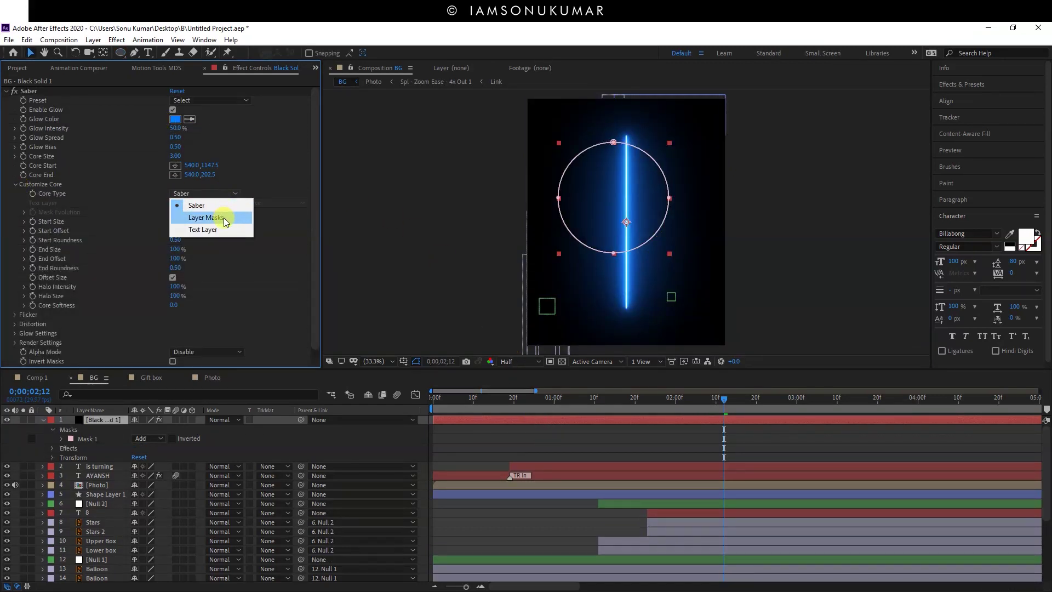
{"action": "left_click", "coordinate": [224, 218]}
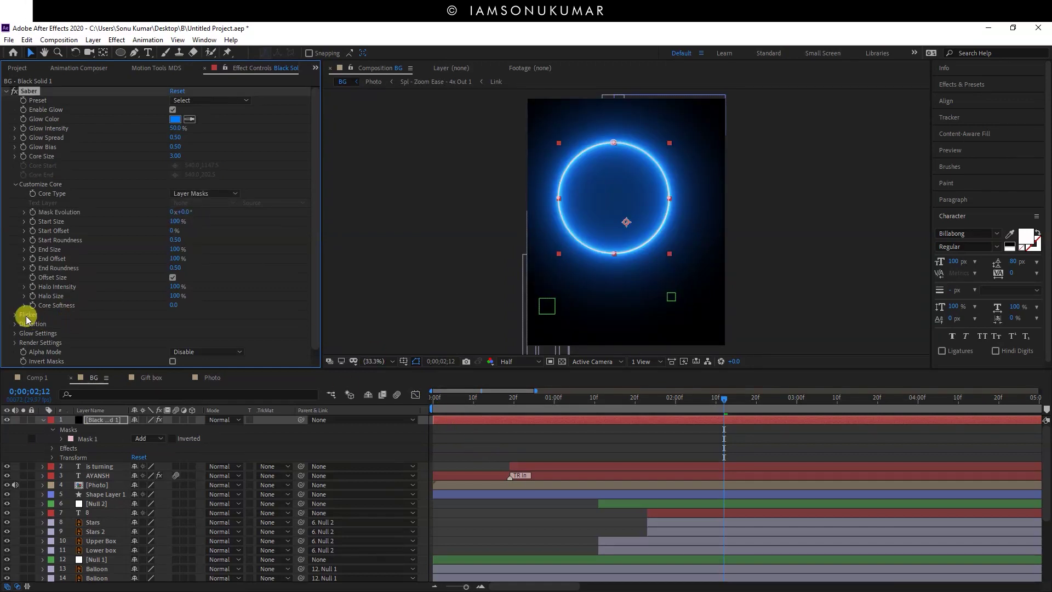
{"action": "scroll", "coordinate": [125, 291], "scroll_direction": "down", "scroll_amount": 1}
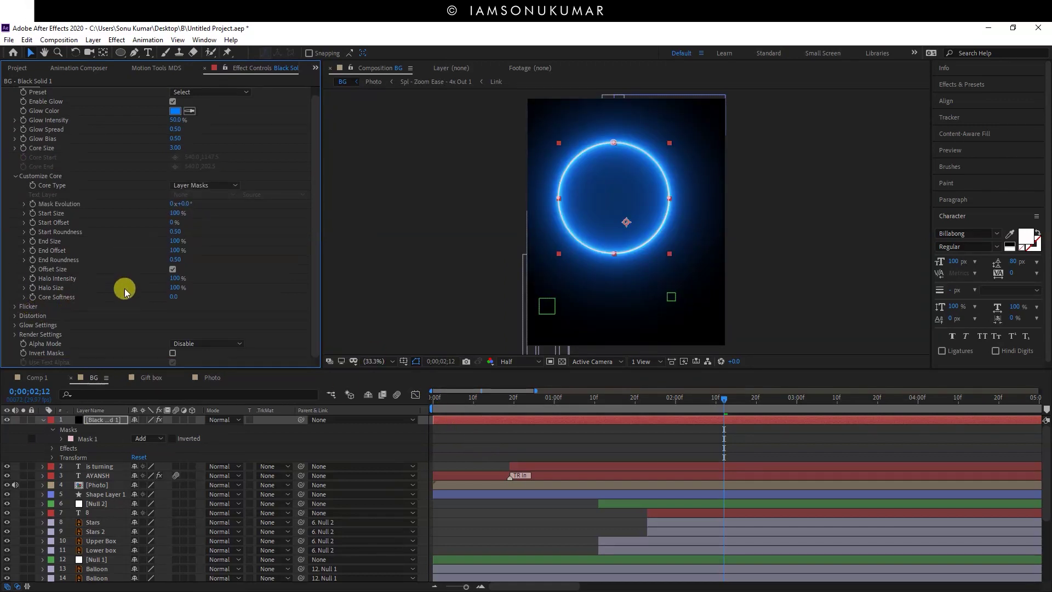
- Expand and collapse Saber's Glow Settings, then expand the Flicker properties
{"action": "left_click", "coordinate": [16, 326]}
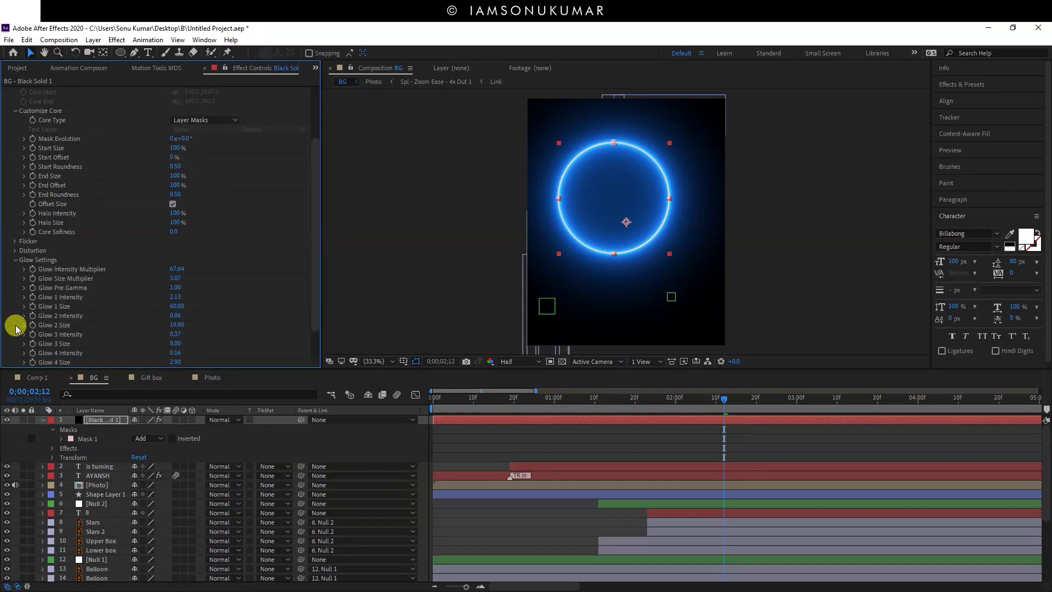
{"action": "left_click", "coordinate": [16, 260]}
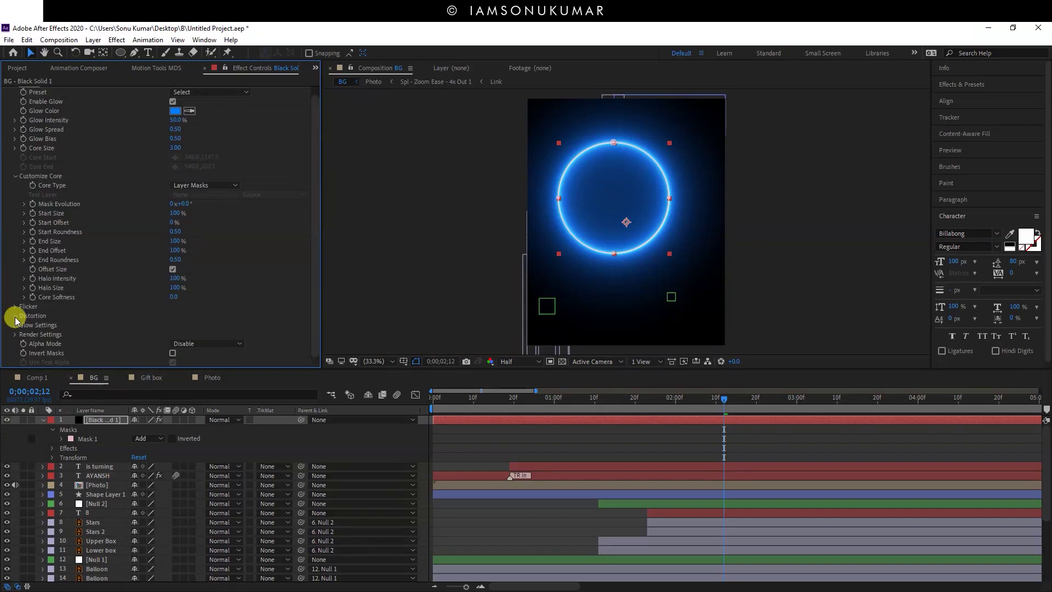
{"action": "left_click", "coordinate": [16, 308]}
- Set Saber's Composite Settings to Transparent and sample white from the gift box as Glow Color
{"action": "left_click", "coordinate": [16, 308]}
{"action": "left_click", "coordinate": [16, 334]}
{"action": "scroll", "coordinate": [141, 315], "scroll_direction": "down", "scroll_amount": 3}
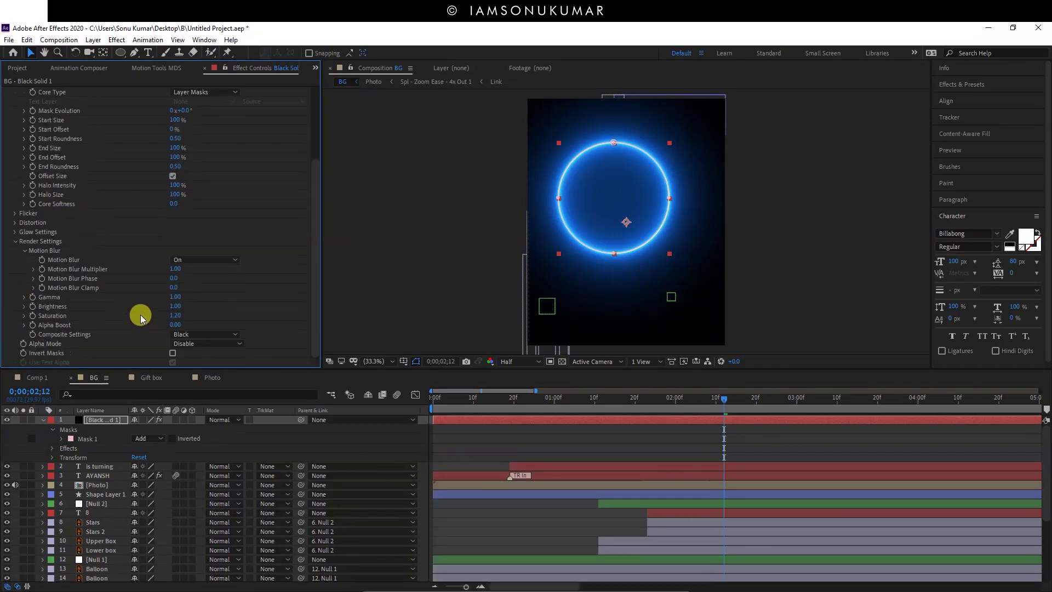
{"action": "left_click", "coordinate": [204, 344]}
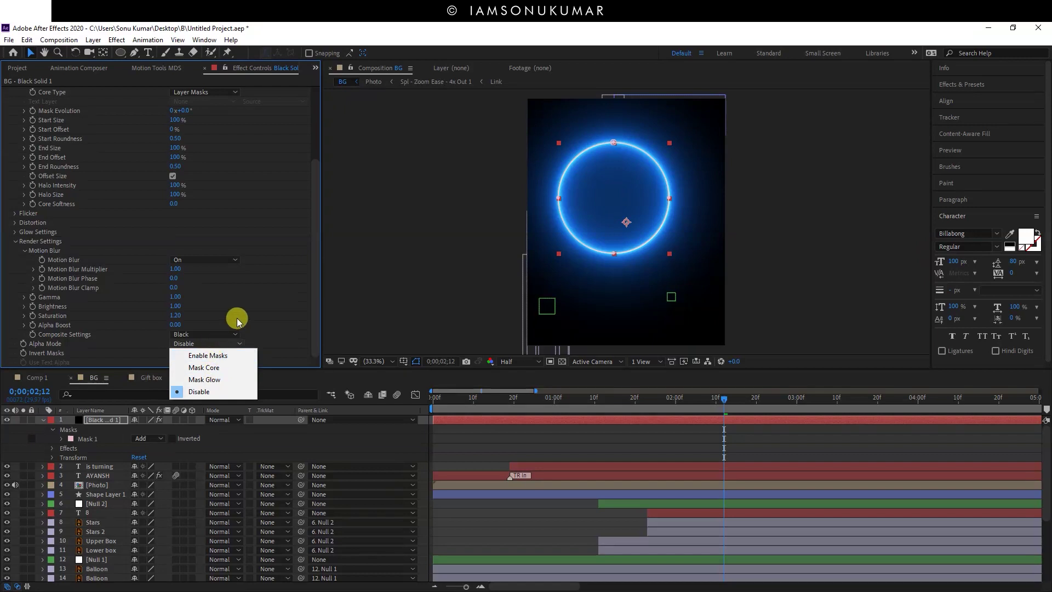
{"action": "left_click", "coordinate": [229, 328]}
{"action": "left_click", "coordinate": [223, 336]}
{"action": "left_click", "coordinate": [225, 348]}
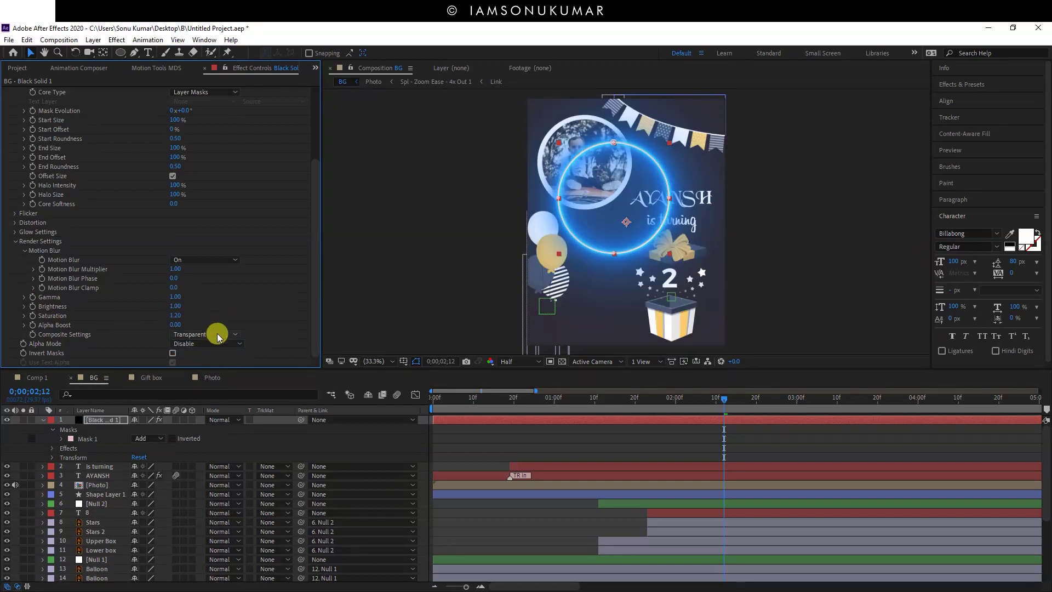
{"action": "left_click", "coordinate": [16, 241]}
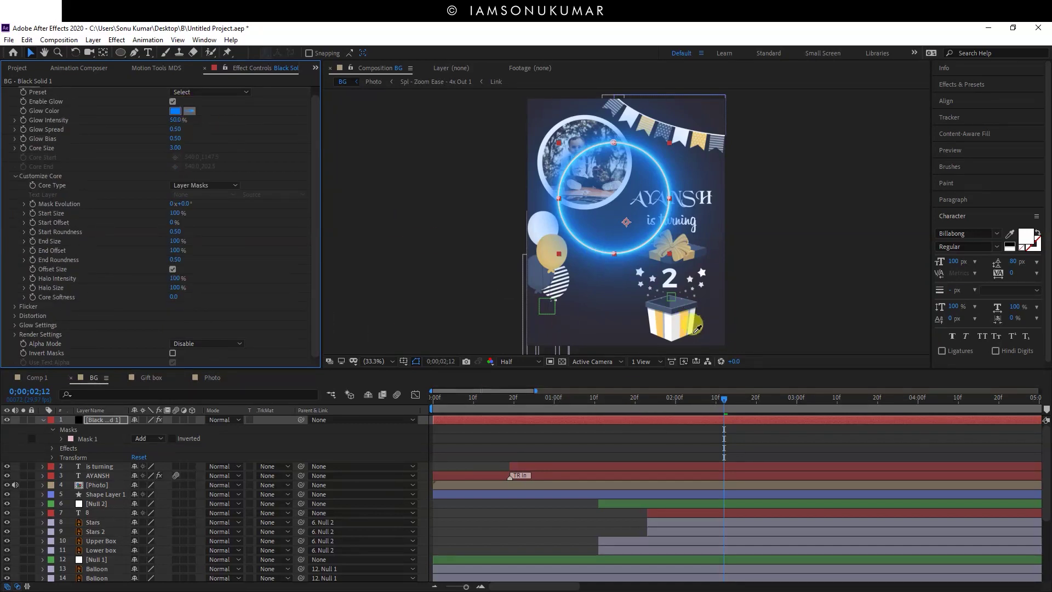
{"action": "left_click", "coordinate": [684, 318]}
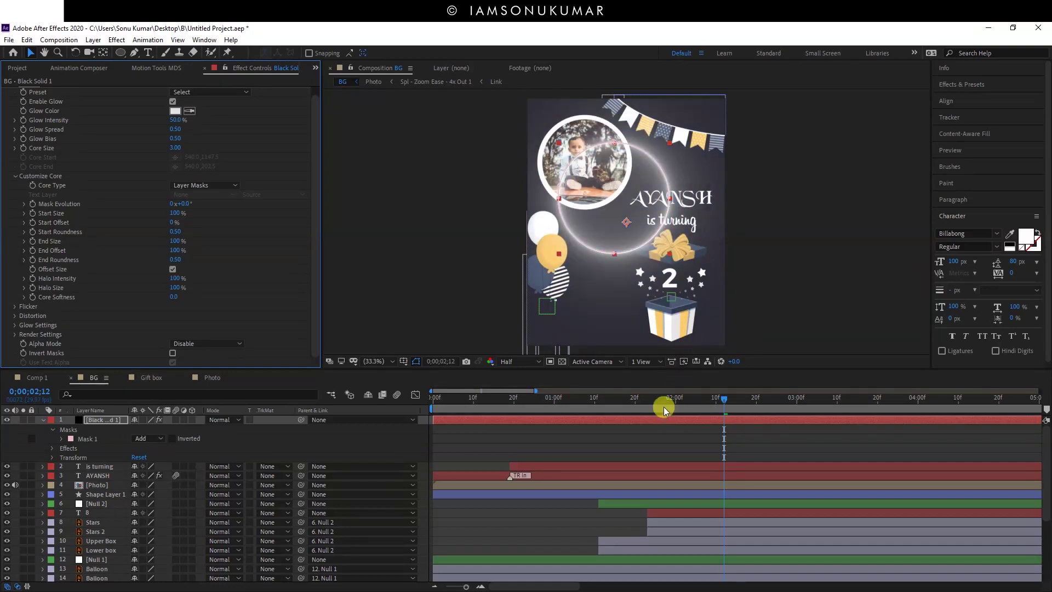
- Sample golden yellow from the gift box as Glow Color and select Black Solid 1
{"action": "left_click", "coordinate": [190, 111]}
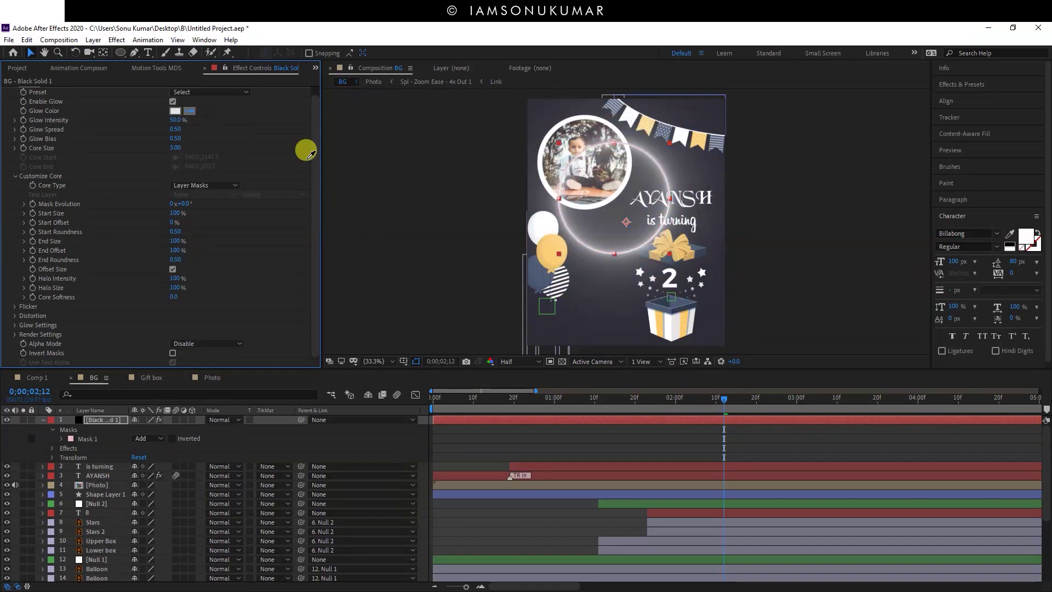
{"action": "left_click", "coordinate": [687, 319]}
{"action": "left_click", "coordinate": [672, 438]}
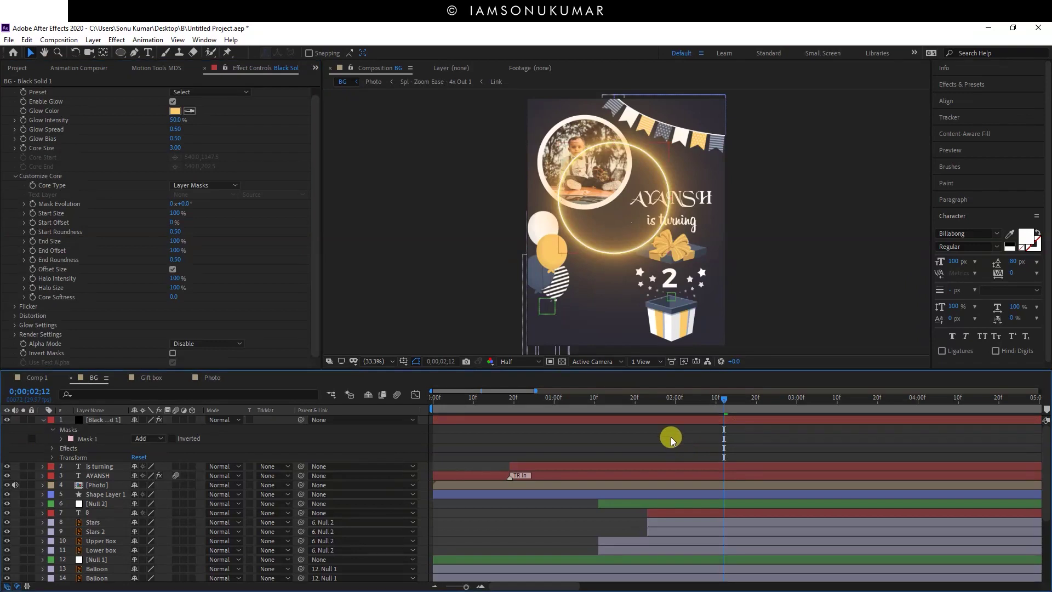
{"action": "left_click", "coordinate": [663, 422]}
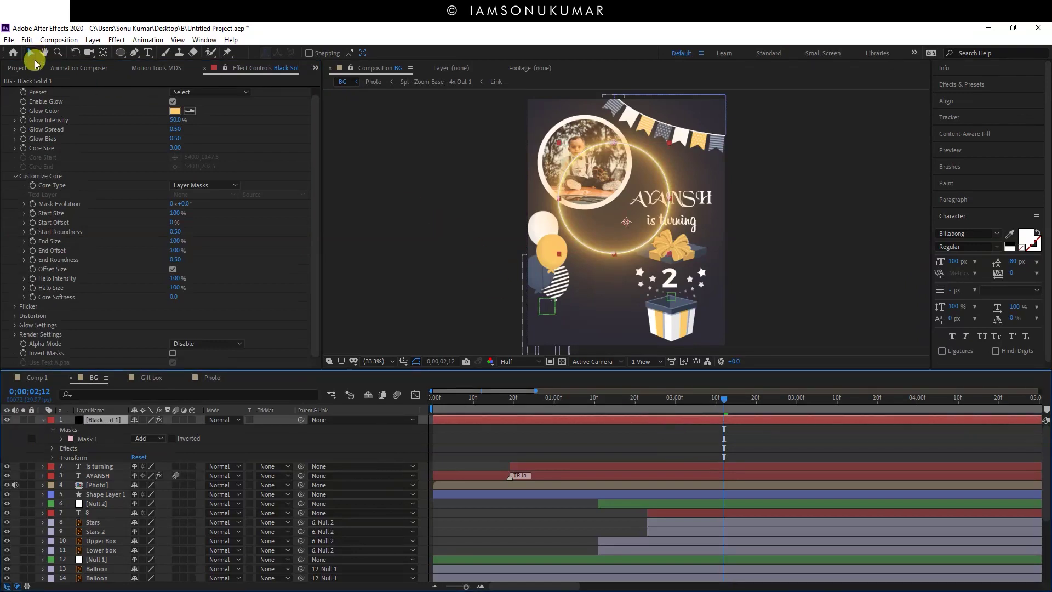
- Switch the left panel to the Motion Tools MDS tab
{"action": "left_click", "coordinate": [17, 68]}
{"action": "left_click", "coordinate": [82, 68]}
{"action": "left_click", "coordinate": [141, 67]}
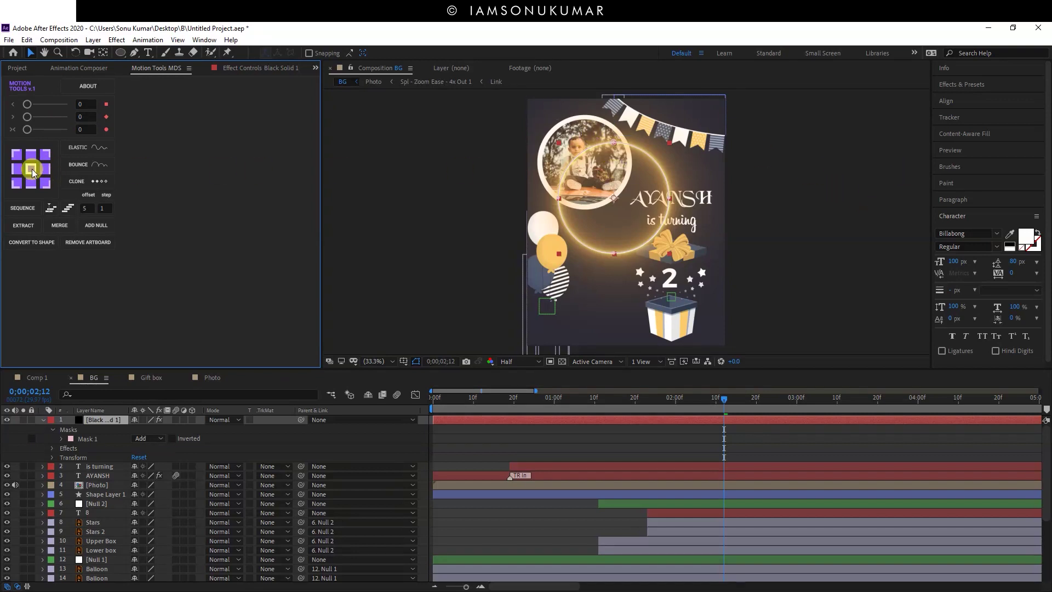
- Show the solid's Scale at 100%, try Motion Tools sequencing, then return to Saber's settings
{"action": "left_click", "coordinate": [205, 439]}
{"action": "key", "text": "s"}
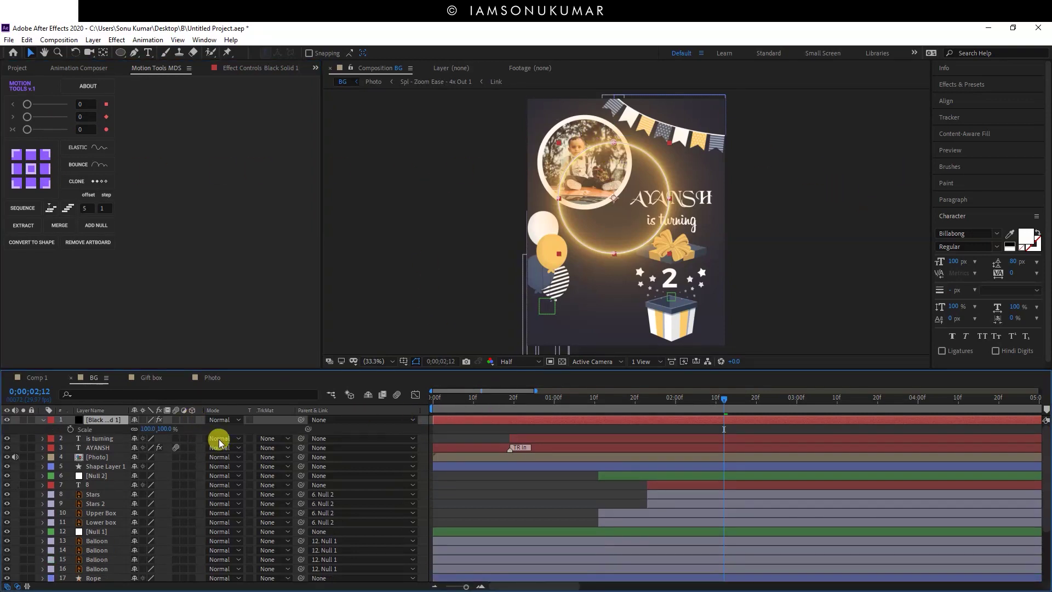
{"action": "key", "text": "s"}
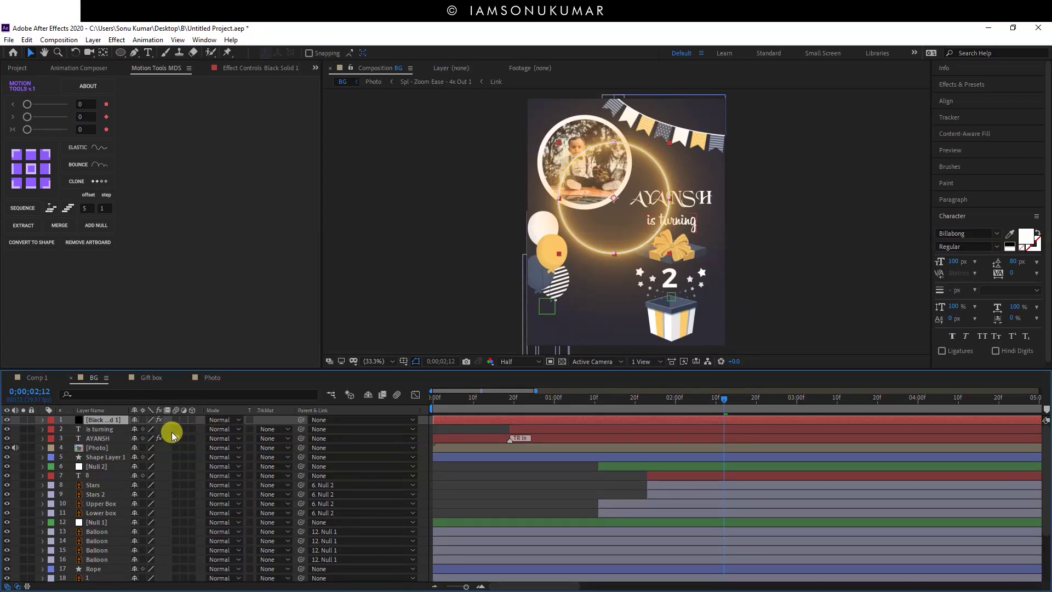
{"action": "key", "text": "s"}
{"action": "key", "text": "ctrl+a"}
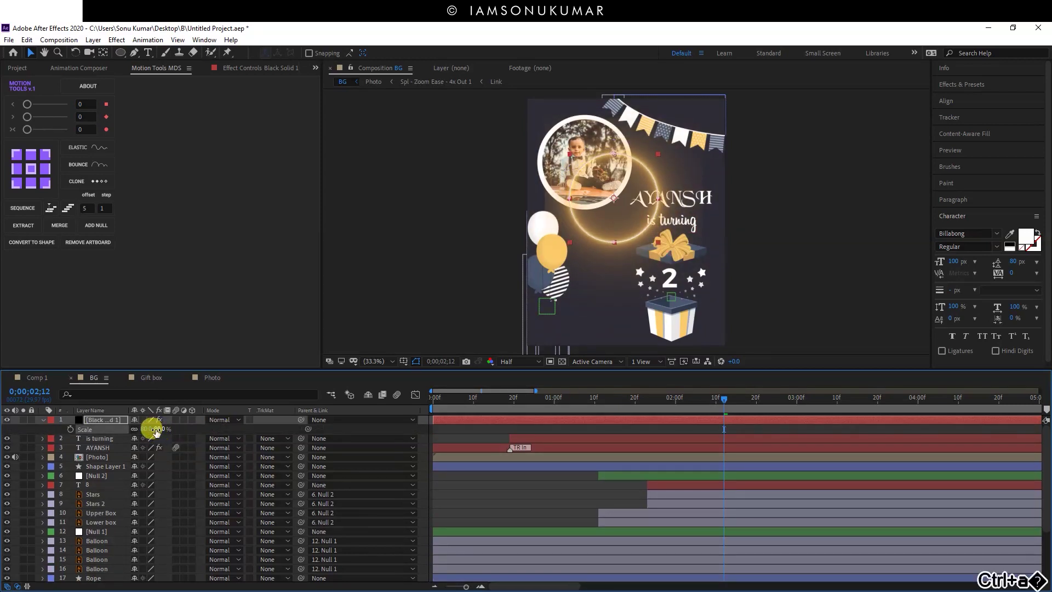
{"action": "key", "text": "ctrl+Right"}
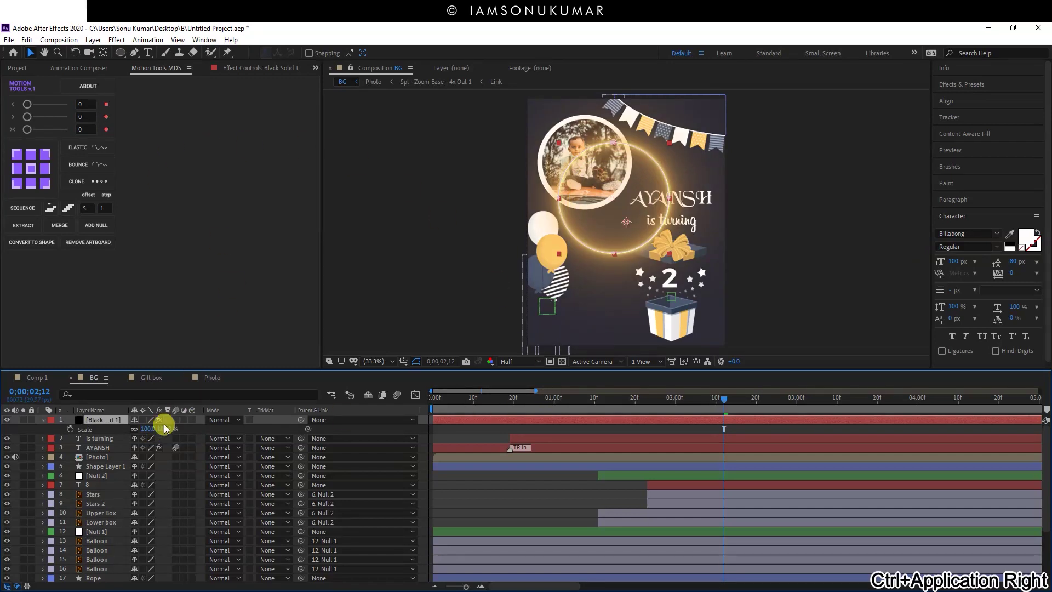
{"action": "left_click", "coordinate": [49, 214]}
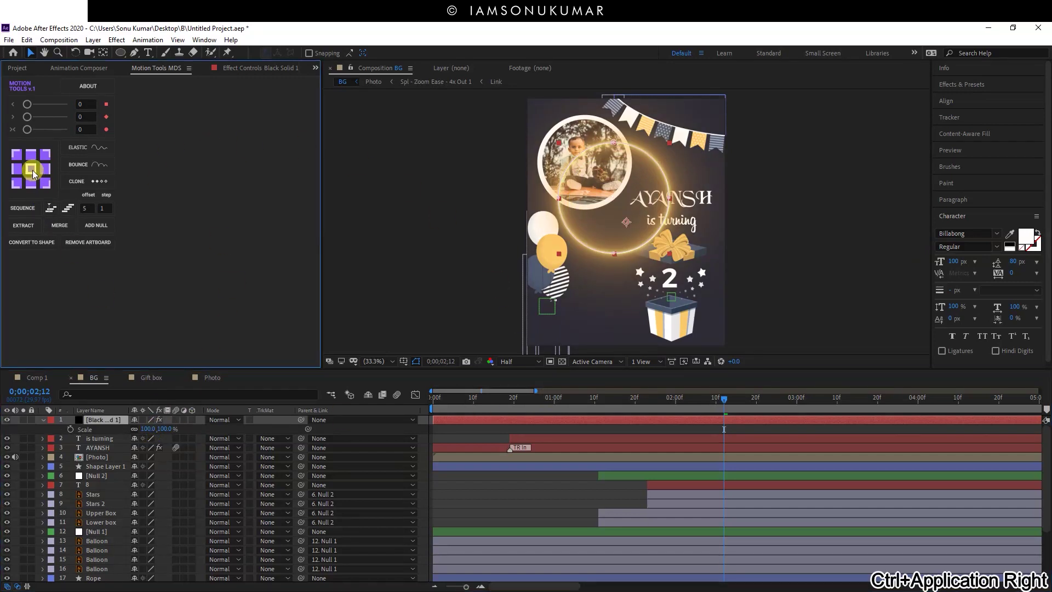
{"action": "left_click", "coordinate": [262, 70]}
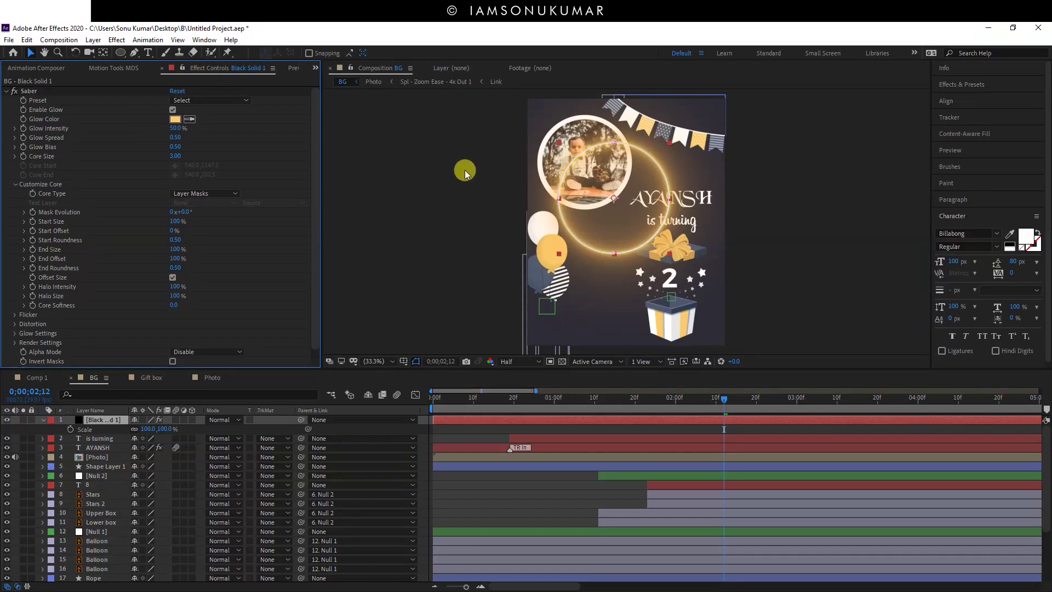
- Nudge Mask 1 until the golden Saber ring is centred tightly around the round photo frame
{"action": "left_click_drag", "start_coordinate": [613, 198], "coordinate": [582, 164]}
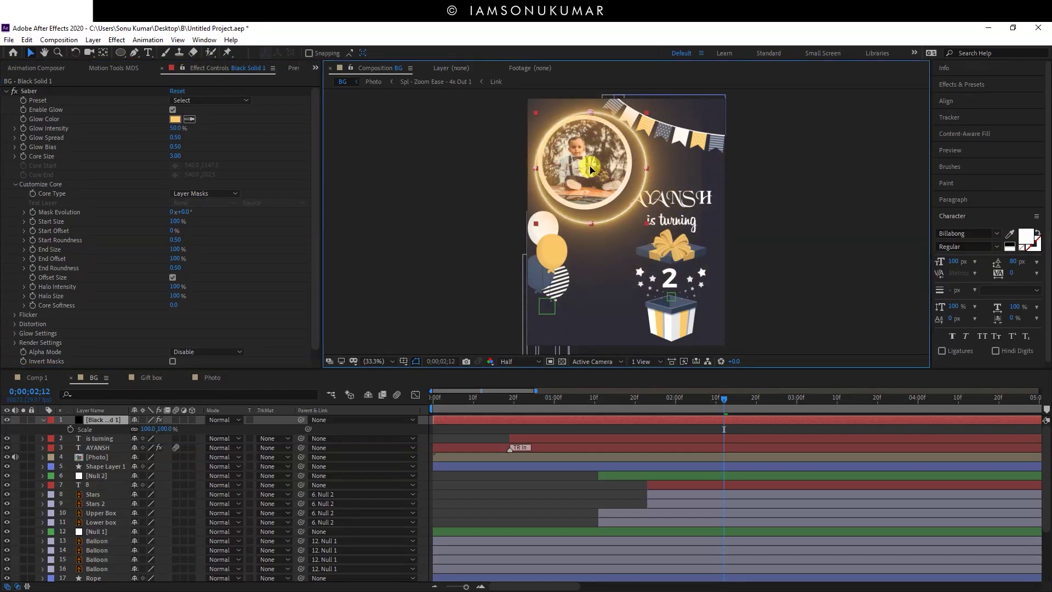
{"action": "key", "text": "ctrl+z"}
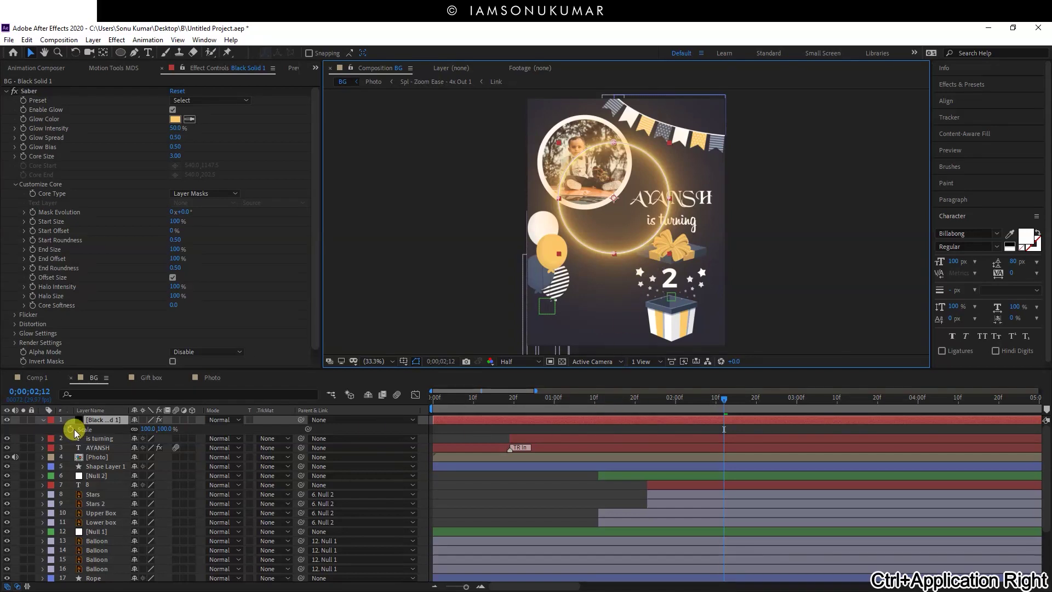
{"action": "key", "text": "m"}
{"action": "left_click", "coordinate": [90, 430]}
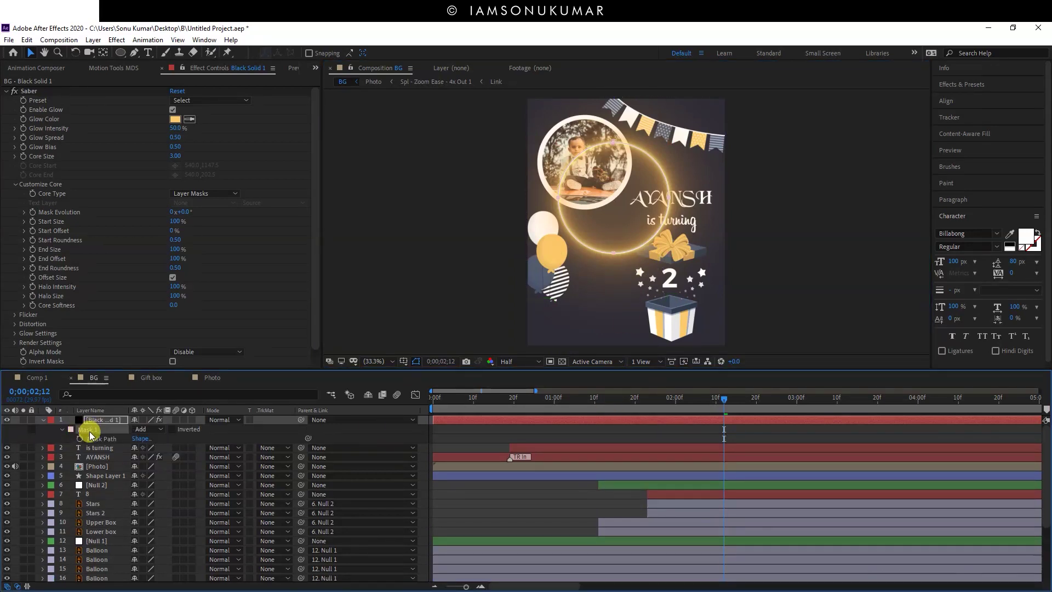
{"action": "key", "text": "ctrl+shift+z"}
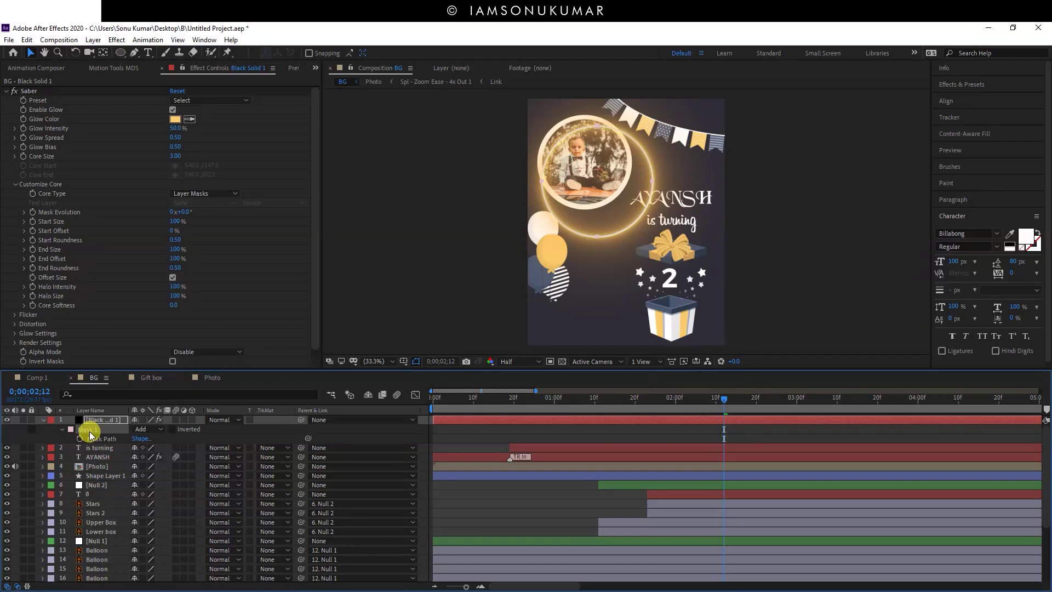
{"action": "key", "text": "ctrl+shift+z"}
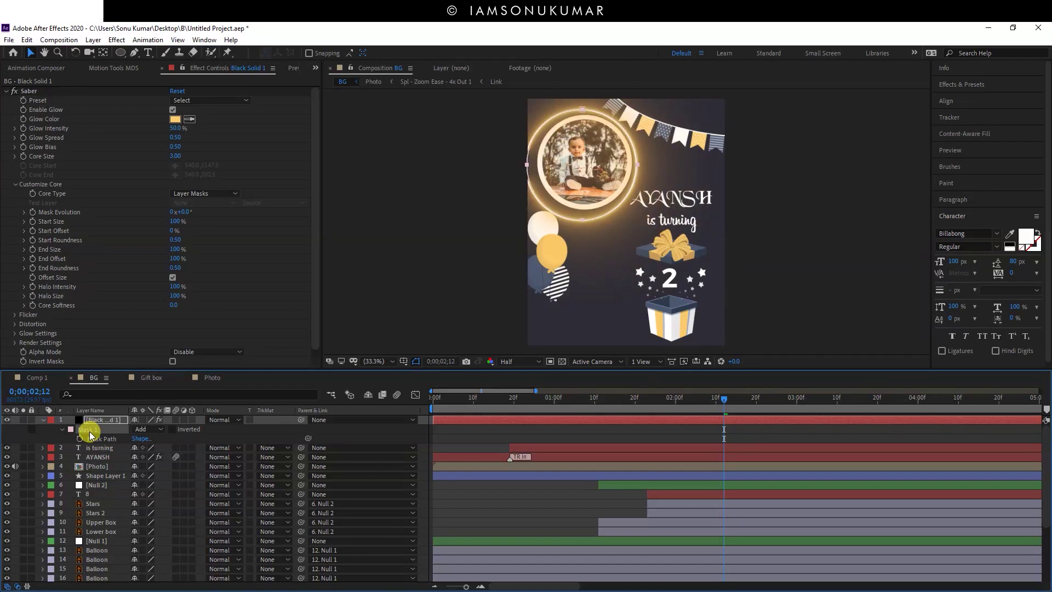
{"action": "key", "text": "ctrl+z"}
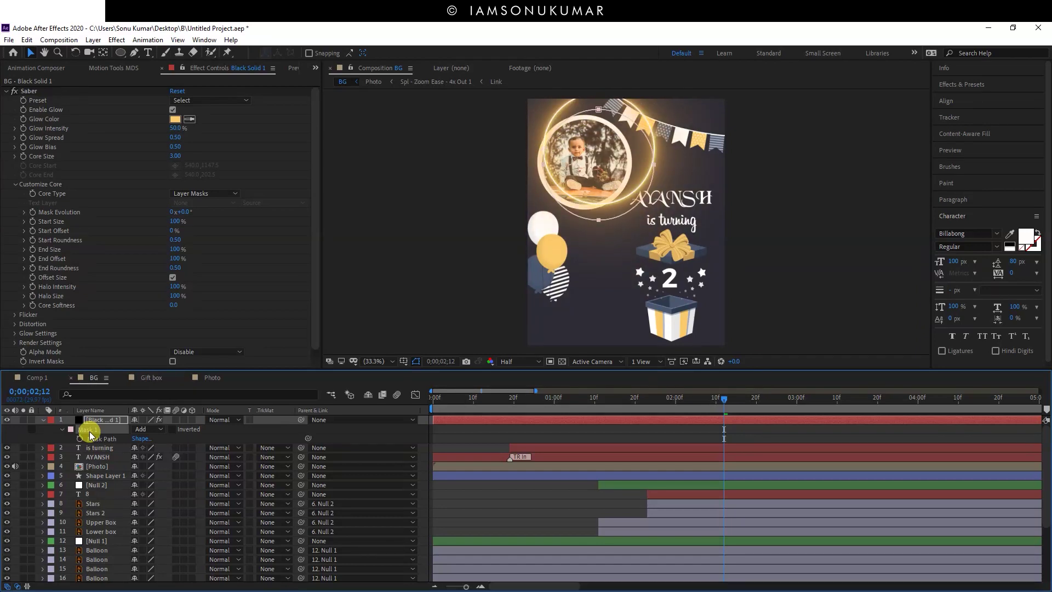
{"action": "key", "text": "ctrl+shift+z"}
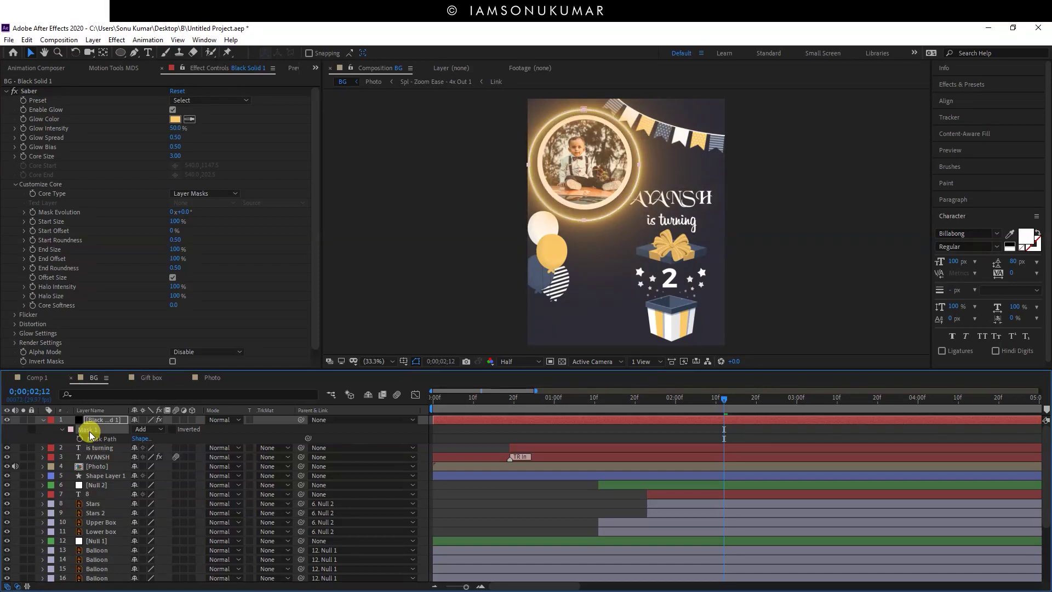
{"action": "key", "text": "ctrl+z"}
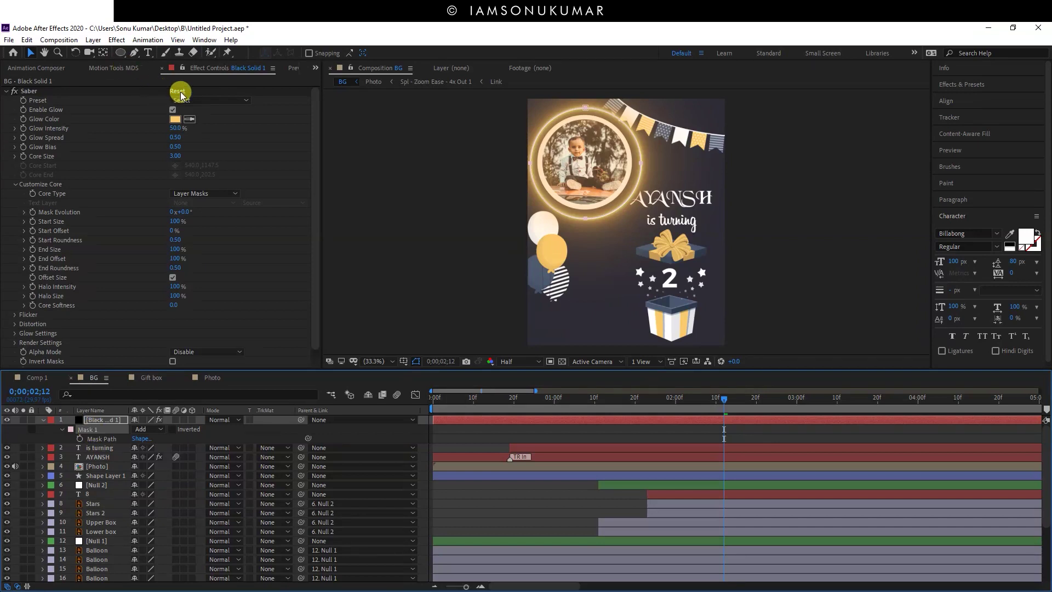
- Try Saber's Fire preset, then switch to the Energy preset
{"action": "left_click", "coordinate": [208, 101]}
{"action": "left_click", "coordinate": [221, 149]}
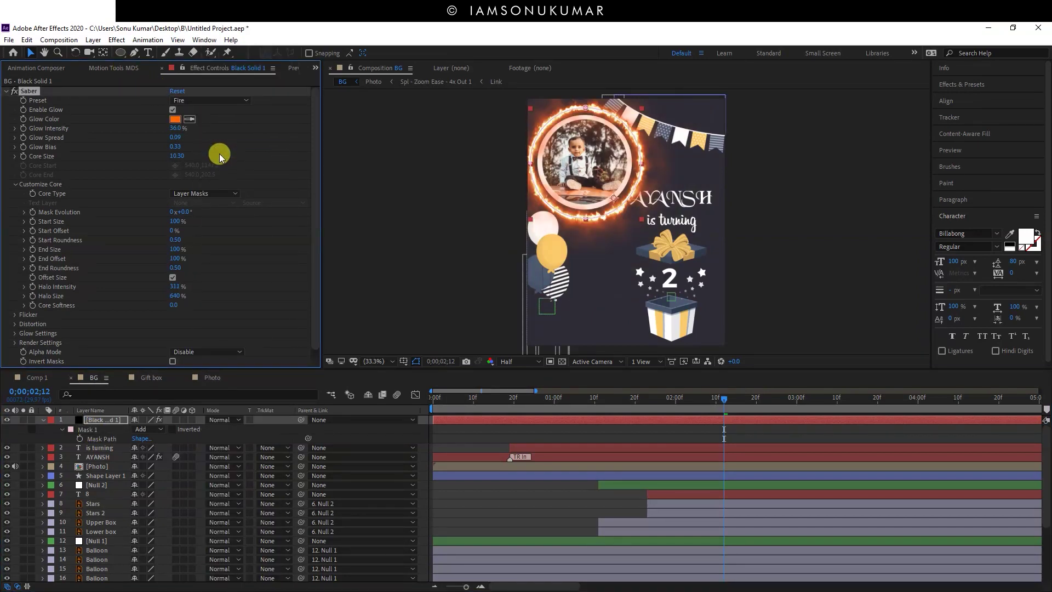
{"action": "left_click", "coordinate": [215, 101]}
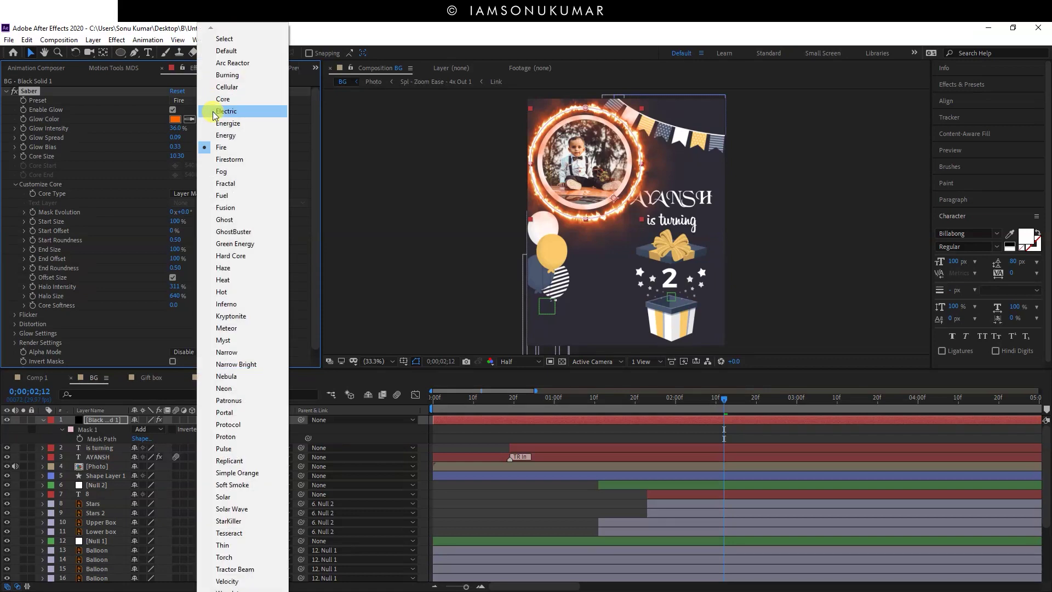
{"action": "left_click", "coordinate": [232, 136]}
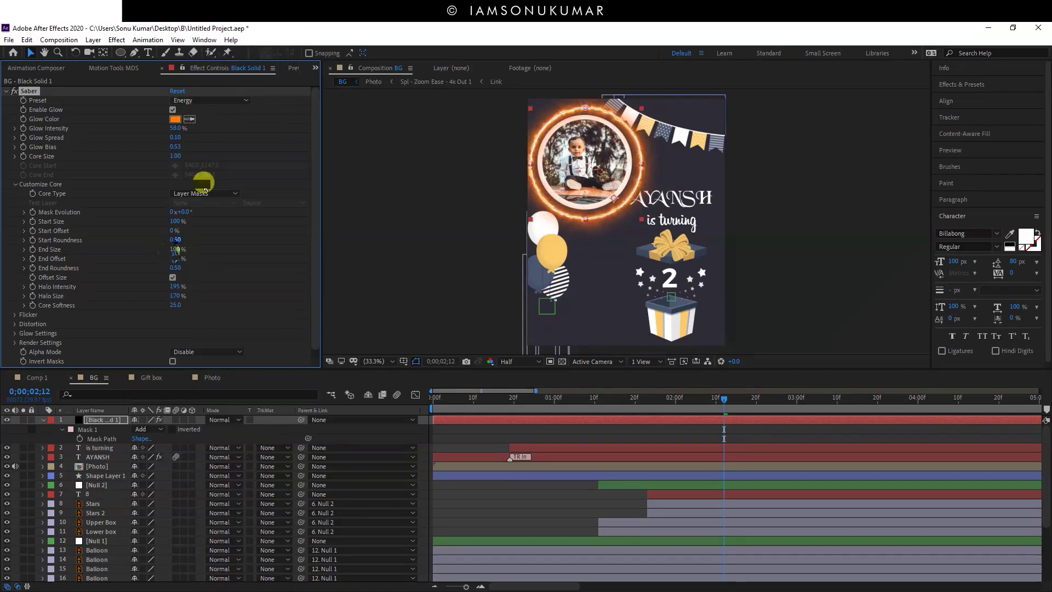
- Reduce the ring's End Size to 0% and preview from the beginning
{"action": "left_click_drag", "start_coordinate": [174, 251], "coordinate": [174, 246]}
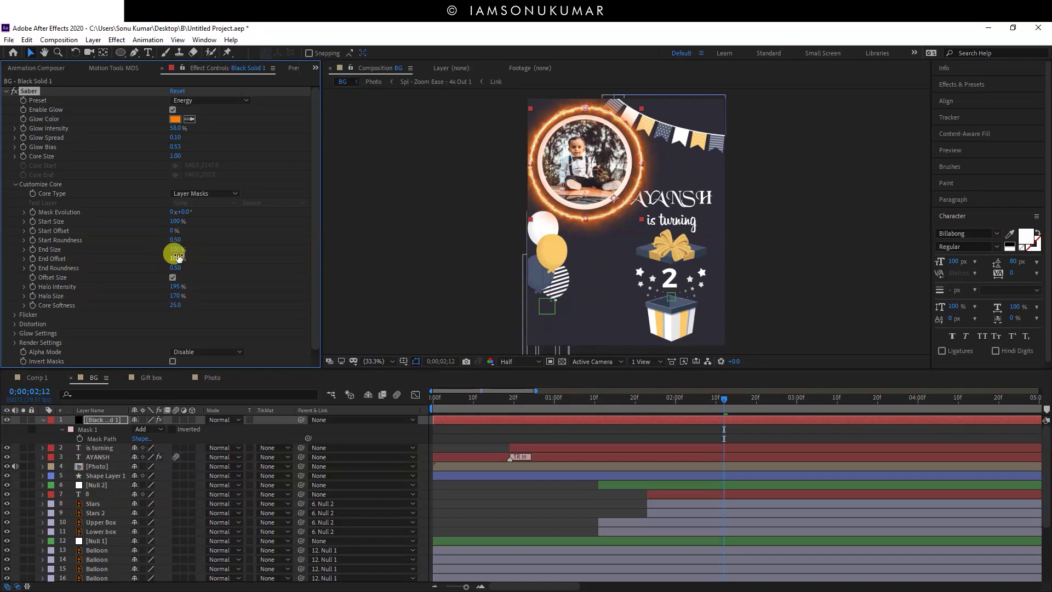
{"action": "left_click_drag", "start_coordinate": [162, 249], "coordinate": [83, 247]}
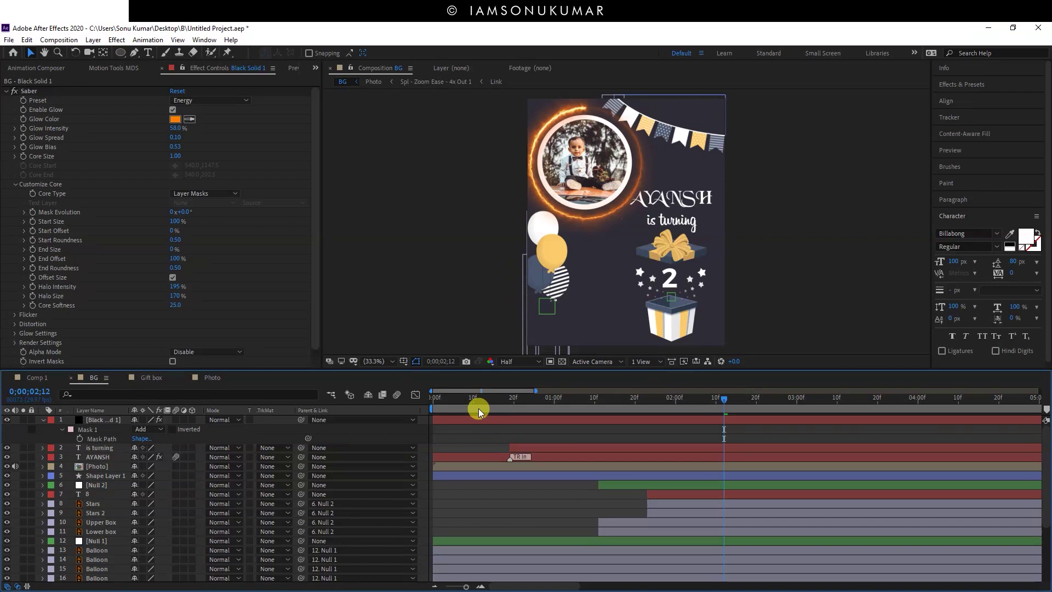
{"action": "left_click", "coordinate": [436, 409]}
- Go to 0;00;00;28 on Black Solid 1 and test Start Size and Start Offset values
{"action": "key", "text": "space"}
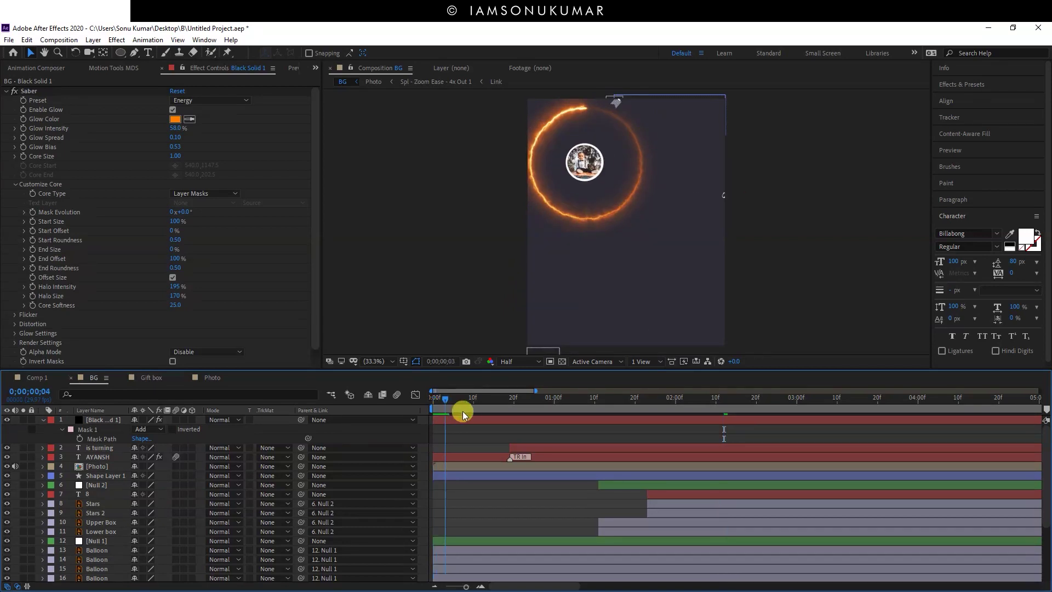
{"action": "left_click_drag", "start_coordinate": [463, 411], "coordinate": [545, 413]}
{"action": "left_click", "coordinate": [558, 422]}
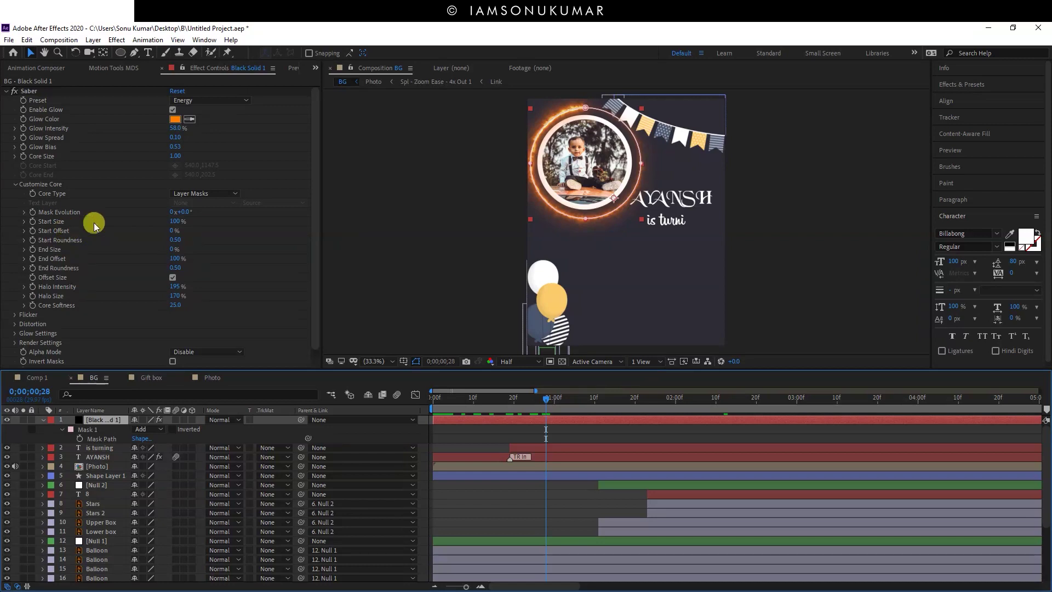
{"action": "mouse_move", "coordinate": [172, 221]}
{"action": "left_mouse_down"}
{"action": "mouse_move", "coordinate": [122, 223]}
{"action": "mouse_move", "coordinate": [177, 232]}
{"action": "left_mouse_up"}
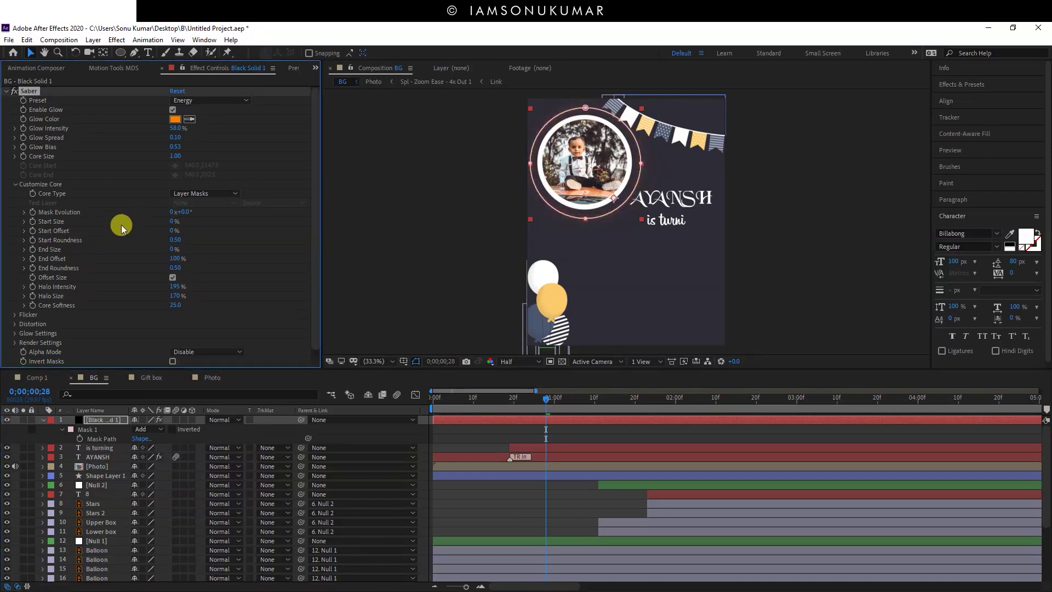
{"action": "mouse_move", "coordinate": [171, 231]}
{"action": "left_mouse_down"}
{"action": "mouse_move", "coordinate": [187, 237]}
{"action": "mouse_move", "coordinate": [29, 237]}
{"action": "left_mouse_up"}
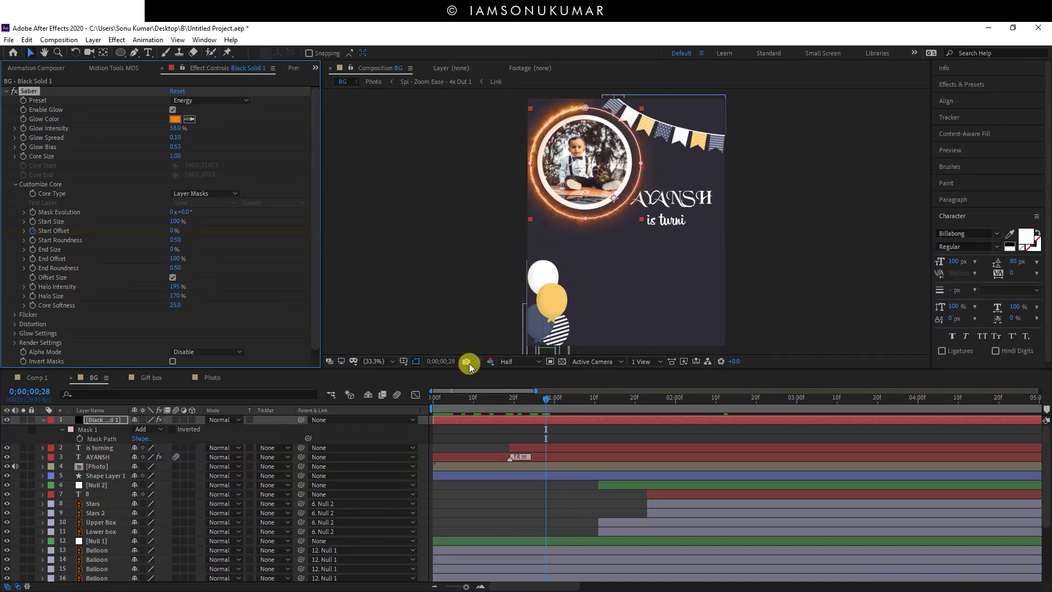
- Keyframe Start Offset from 100% at 0;00;00;28 to 0% near 0;00;01;12
{"action": "key", "text": "u"}
{"action": "left_click", "coordinate": [563, 442]}
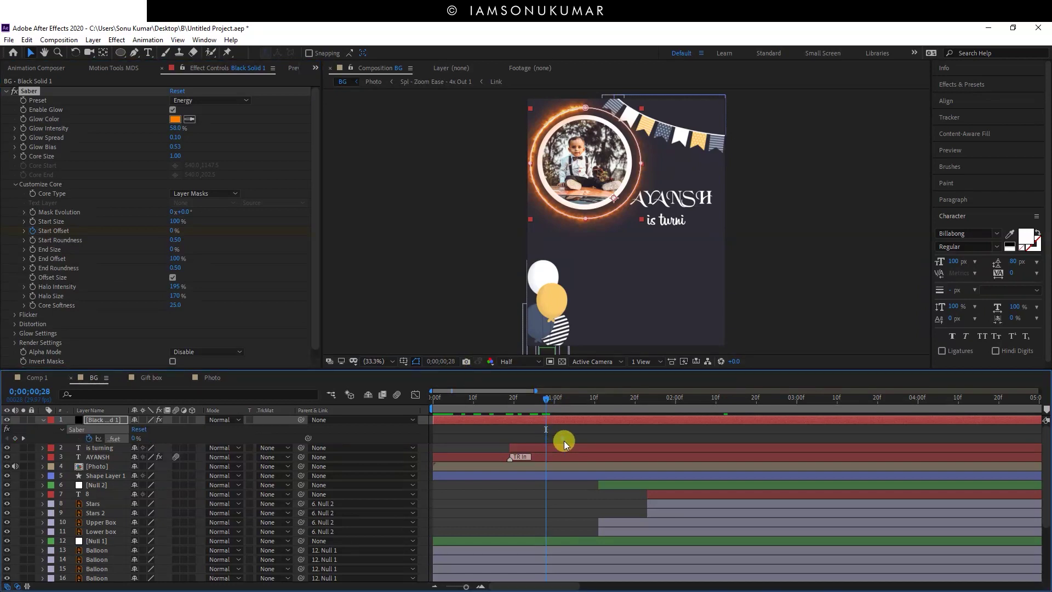
{"action": "left_click", "coordinate": [173, 232]}
{"action": "left_click_drag", "start_coordinate": [173, 231], "coordinate": [301, 228]}
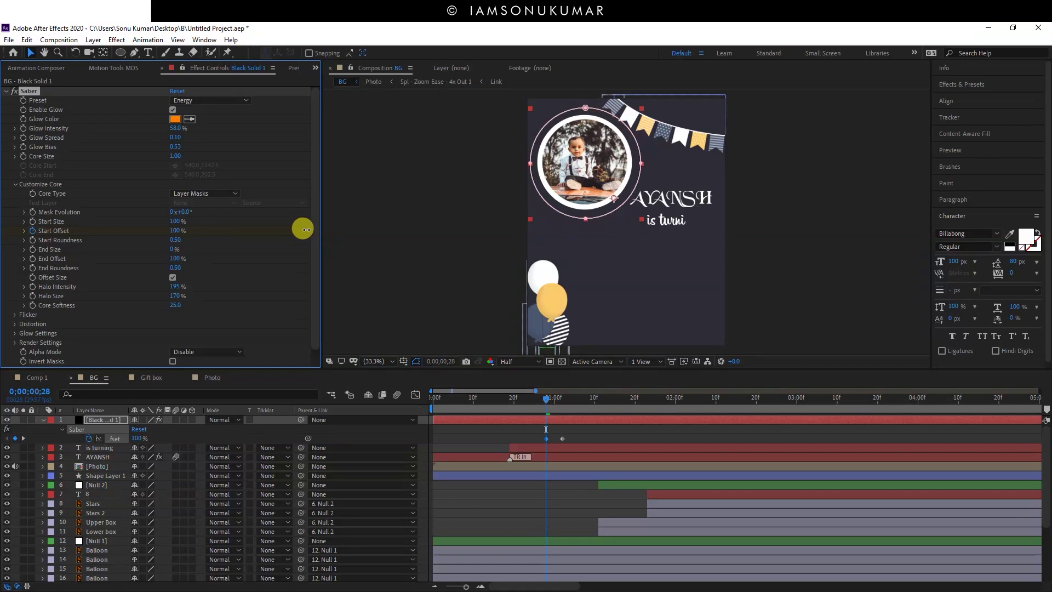
{"action": "left_click", "coordinate": [578, 399]}
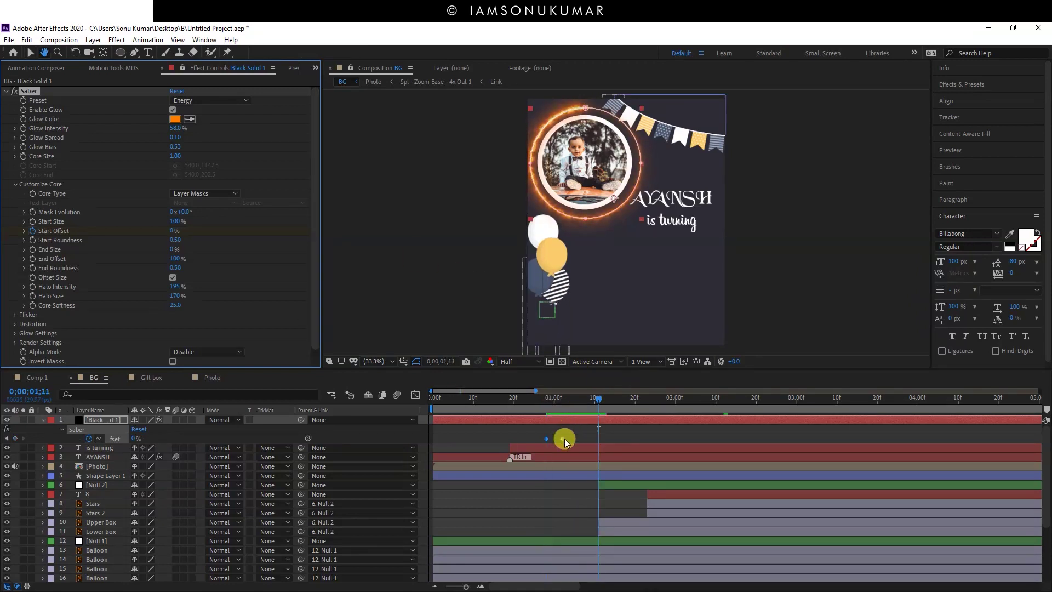
{"action": "left_click", "coordinate": [561, 438]}
{"action": "key", "text": "alt+shift+Right"}
- Preview the ring draw-on at Third resolution from 0;00;00;28, then select both Start Offset keyframes
{"action": "left_click", "coordinate": [545, 403]}
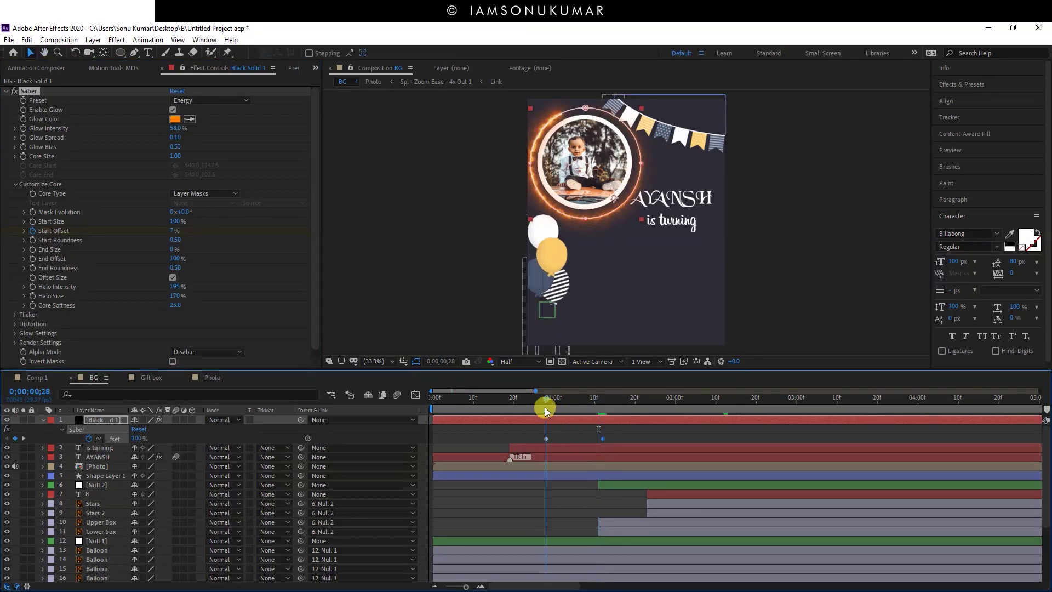
{"action": "left_click", "coordinate": [525, 364]}
{"action": "left_click", "coordinate": [516, 412]}
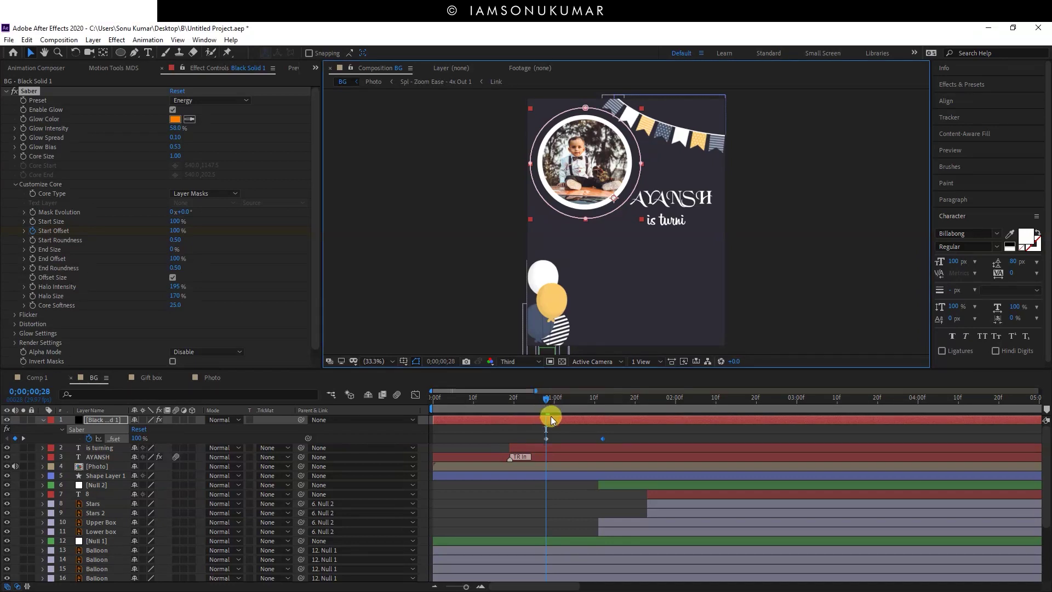
{"action": "key", "text": "space"}
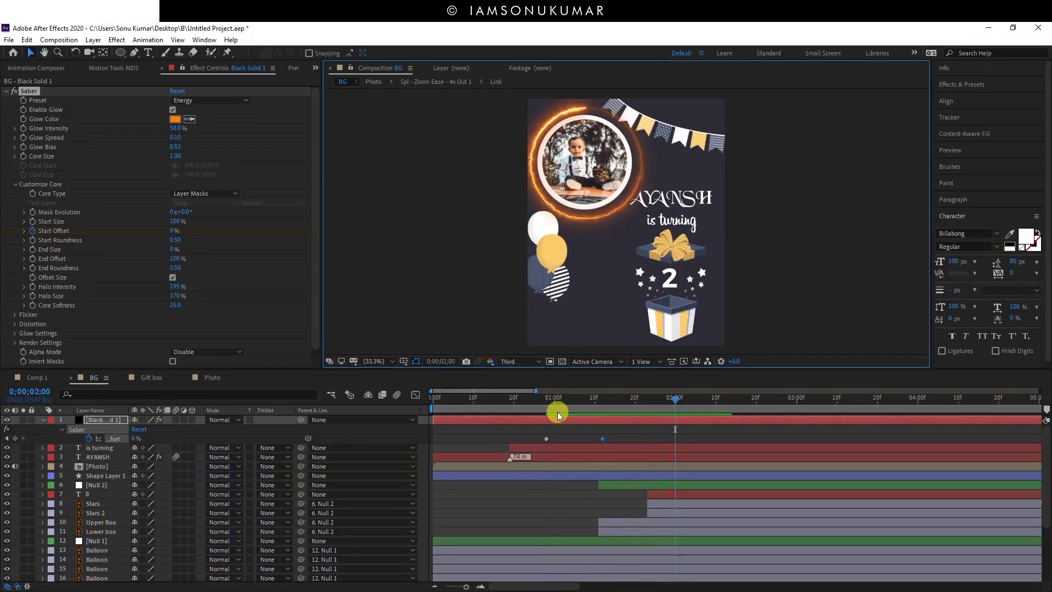
{"action": "left_click", "coordinate": [545, 403]}
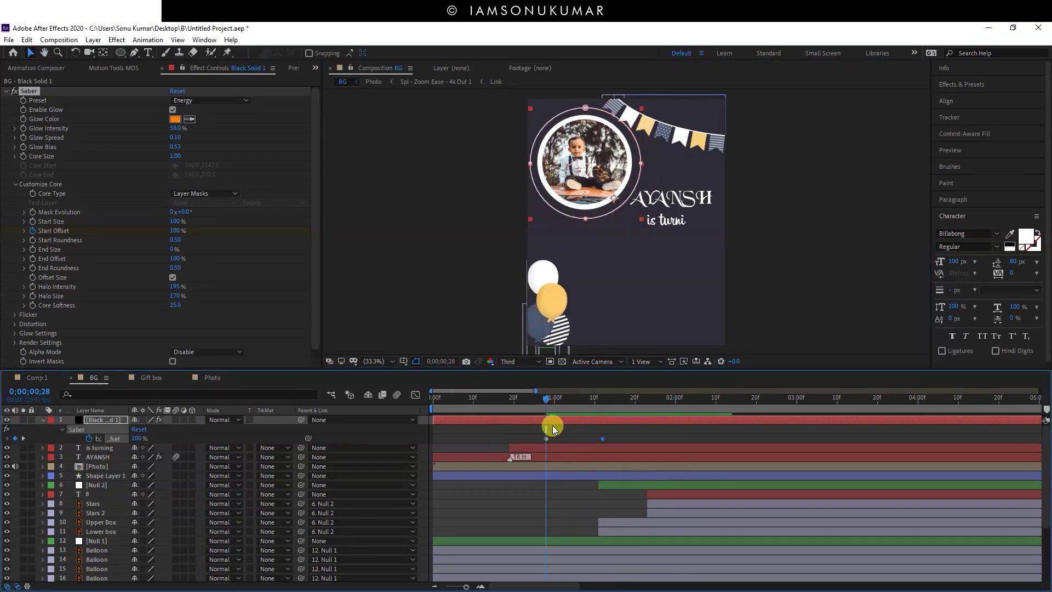
{"action": "mouse_move", "coordinate": [551, 409]}
{"action": "left_mouse_down"}
{"action": "mouse_move", "coordinate": [538, 402]}
{"action": "mouse_move", "coordinate": [603, 409]}
{"action": "left_mouse_up"}
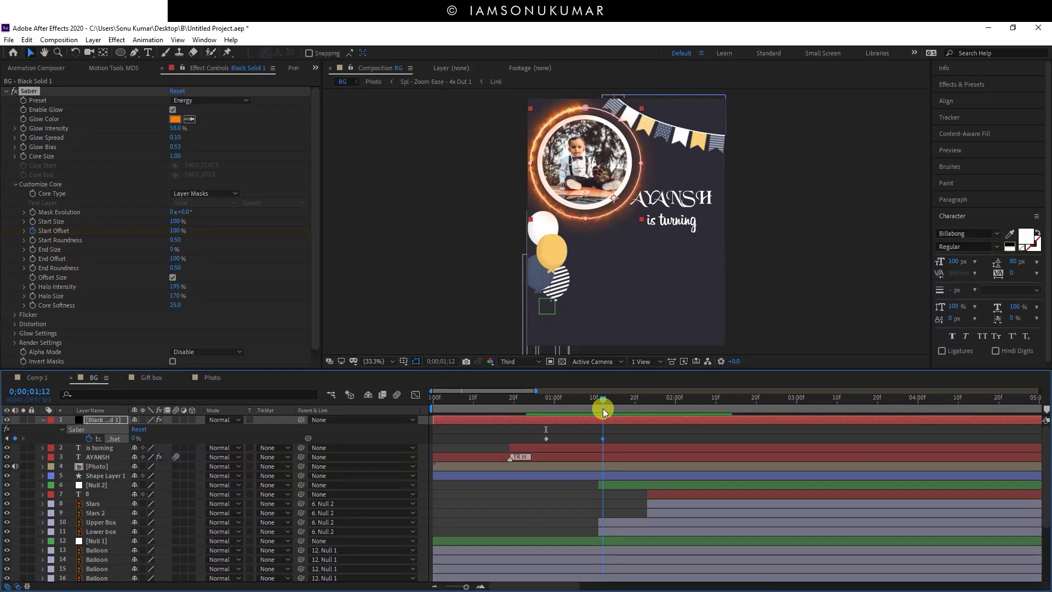
{"action": "left_click", "coordinate": [547, 438]}
{"action": "key", "text": "ctrl+a"}
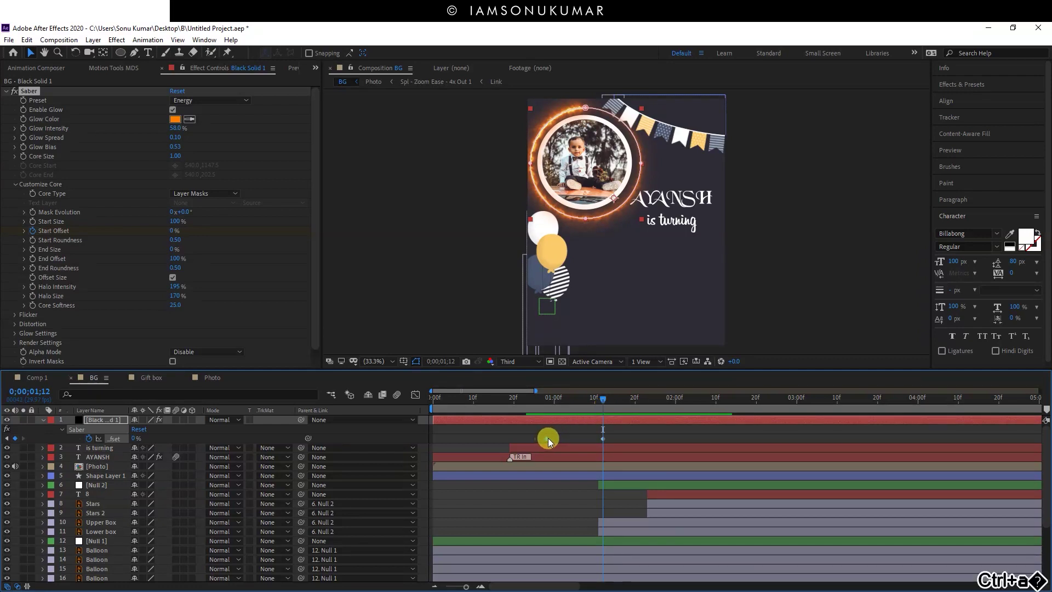
- Keyframe Mask Evolution from 0° to about -357° at 0;00;01;24 so the ring spins
{"action": "key", "text": "u"}
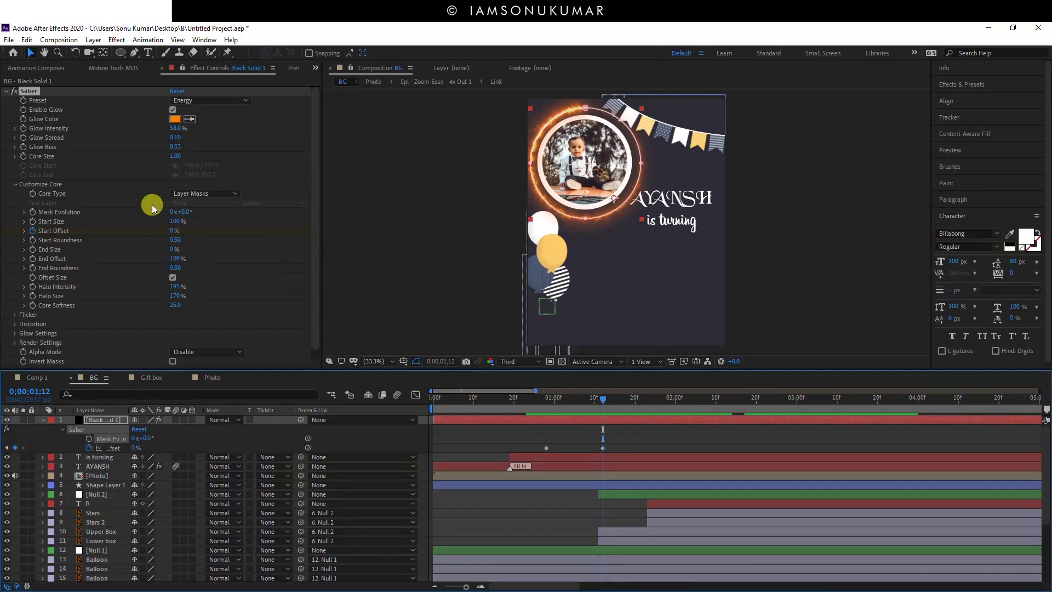
{"action": "left_click_drag", "start_coordinate": [187, 213], "coordinate": [91, 197]}
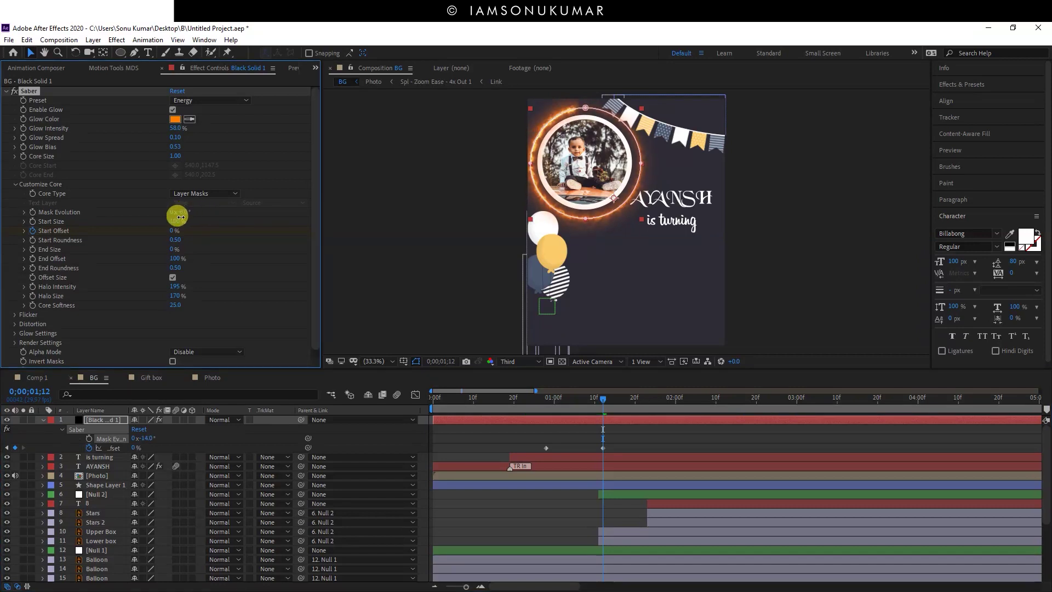
{"action": "key", "text": "ctrl+z"}
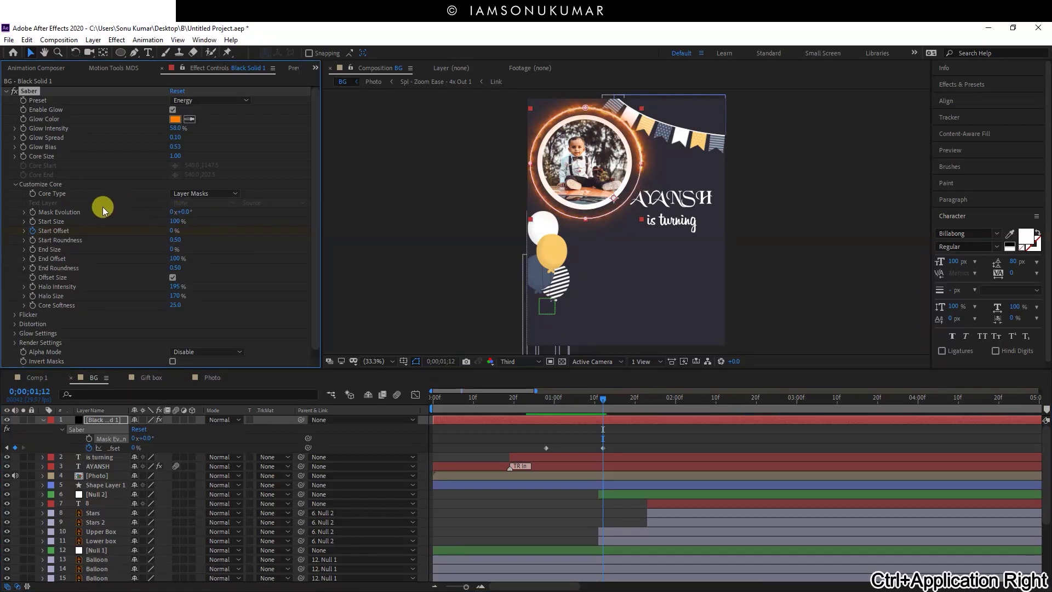
{"action": "left_click", "coordinate": [32, 213]}
{"action": "left_click", "coordinate": [651, 398]}
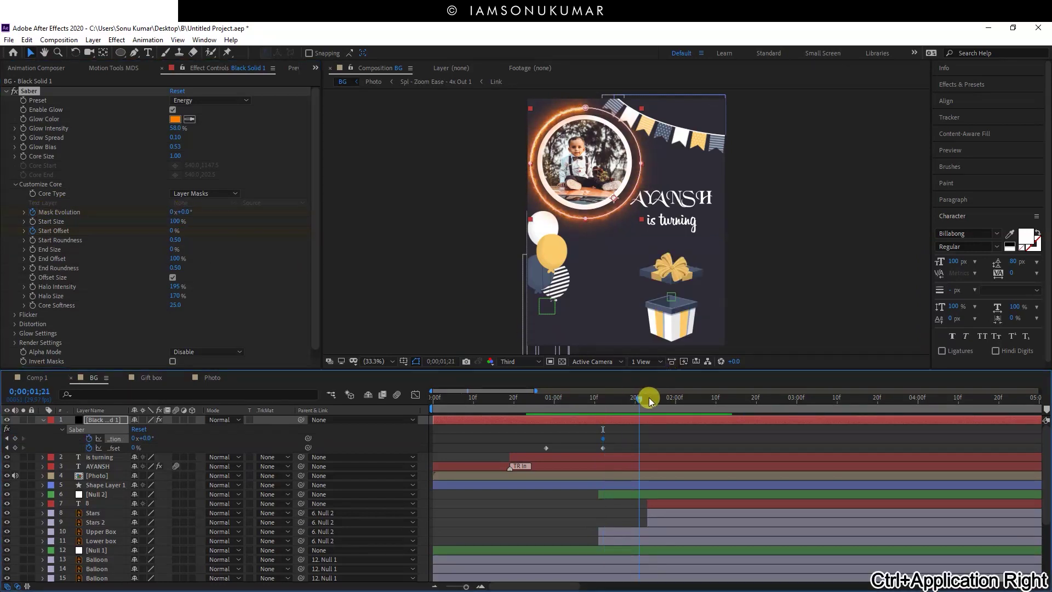
{"action": "mouse_move", "coordinate": [185, 215]}
{"action": "left_mouse_down"}
{"action": "mouse_move", "coordinate": [125, 202]}
{"action": "mouse_move", "coordinate": [34, 149]}
{"action": "mouse_move", "coordinate": [165, 205]}
{"action": "mouse_move", "coordinate": [64, 176]}
{"action": "left_mouse_up"}
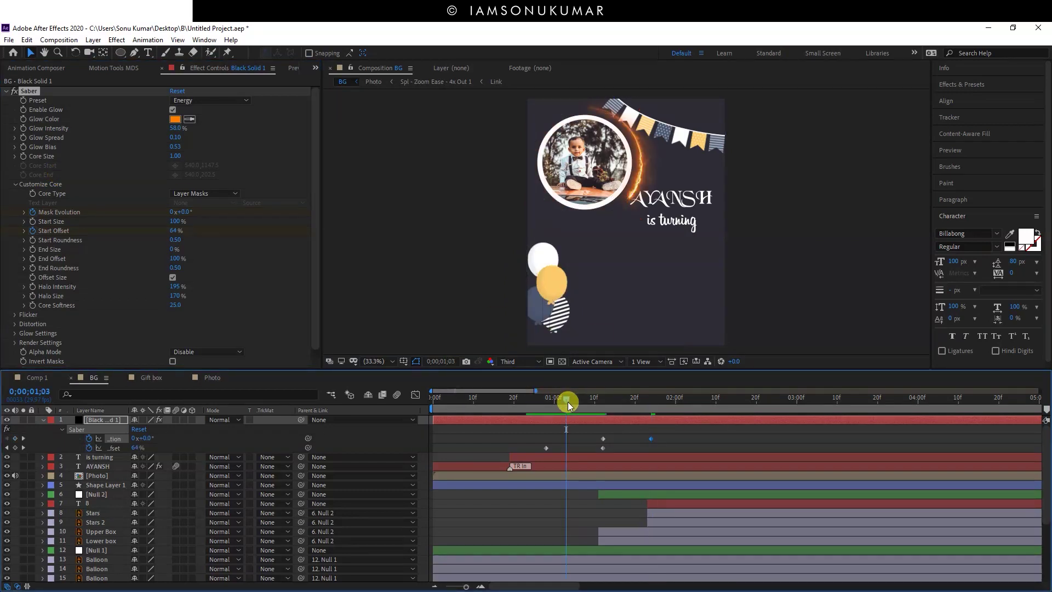
- Preview the spinning draw-on ring from 0;00;00;29 and again from 0;00;01;09
{"action": "left_click_drag", "start_coordinate": [568, 402], "coordinate": [546, 403]}
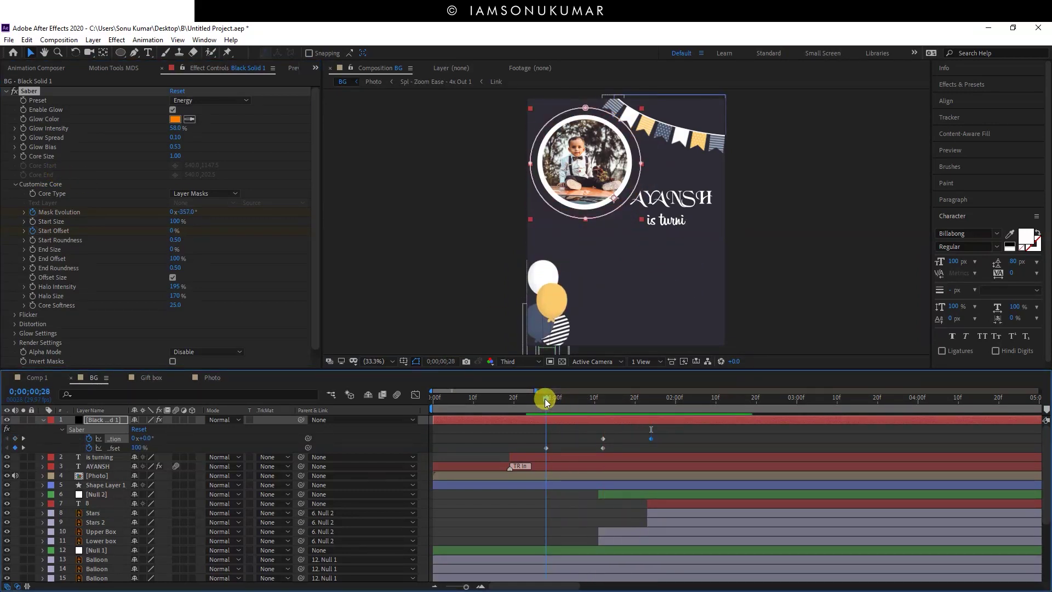
{"action": "key", "text": "space"}
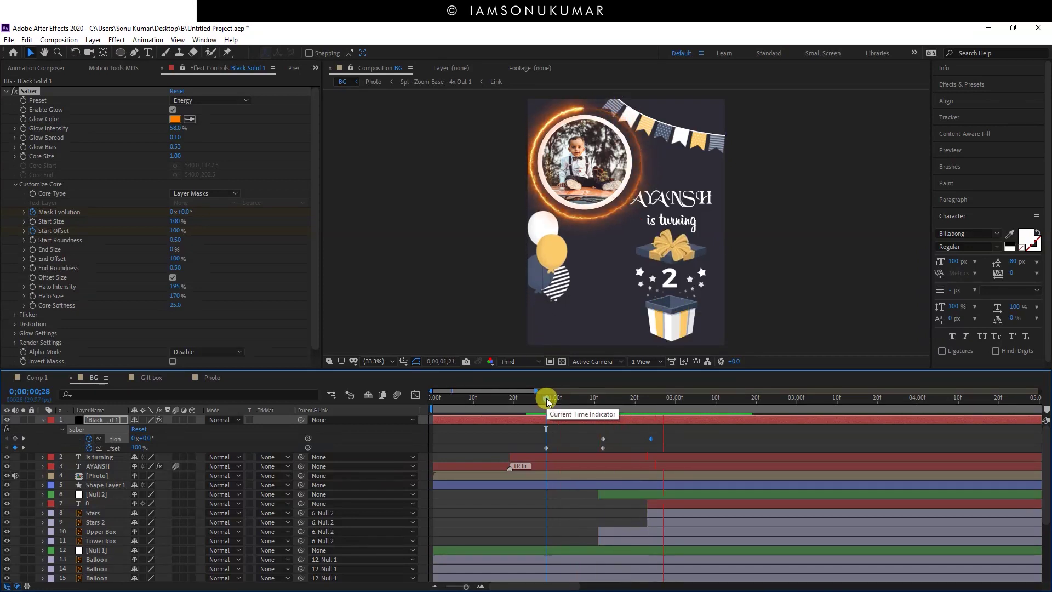
{"action": "left_click", "coordinate": [649, 414]}
{"action": "left_click", "coordinate": [650, 408]}
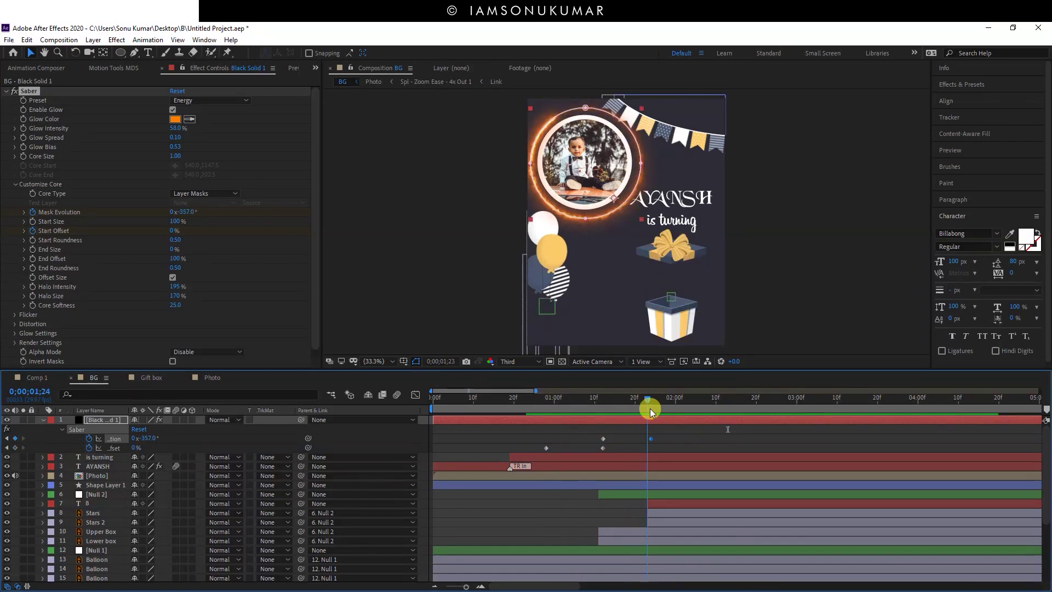
{"action": "mouse_move", "coordinate": [673, 435]}
{"action": "left_mouse_down"}
{"action": "mouse_move", "coordinate": [633, 436]}
{"action": "mouse_move", "coordinate": [699, 439]}
{"action": "left_mouse_up"}
{"action": "left_click", "coordinate": [592, 408]}
{"action": "key", "text": "space"}
{"action": "key", "text": "ctrl+a"}
{"action": "key", "text": "u"}
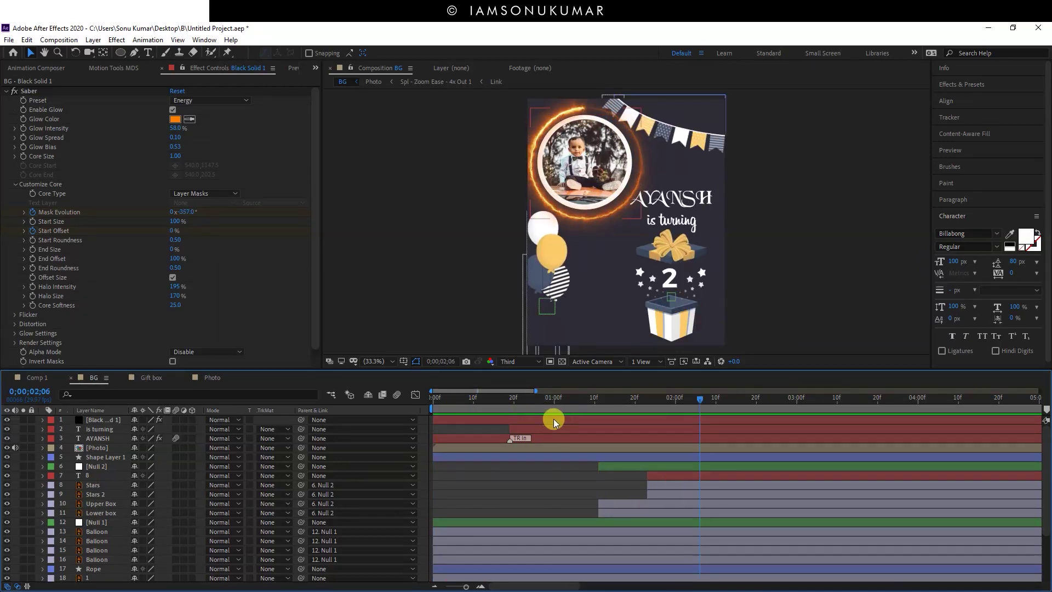
- Add a loopOut("continue") expression to the Saber layer's Mask Evolution and preview the looping ring
{"action": "left_click", "coordinate": [553, 419]}
{"action": "key", "text": "u"}
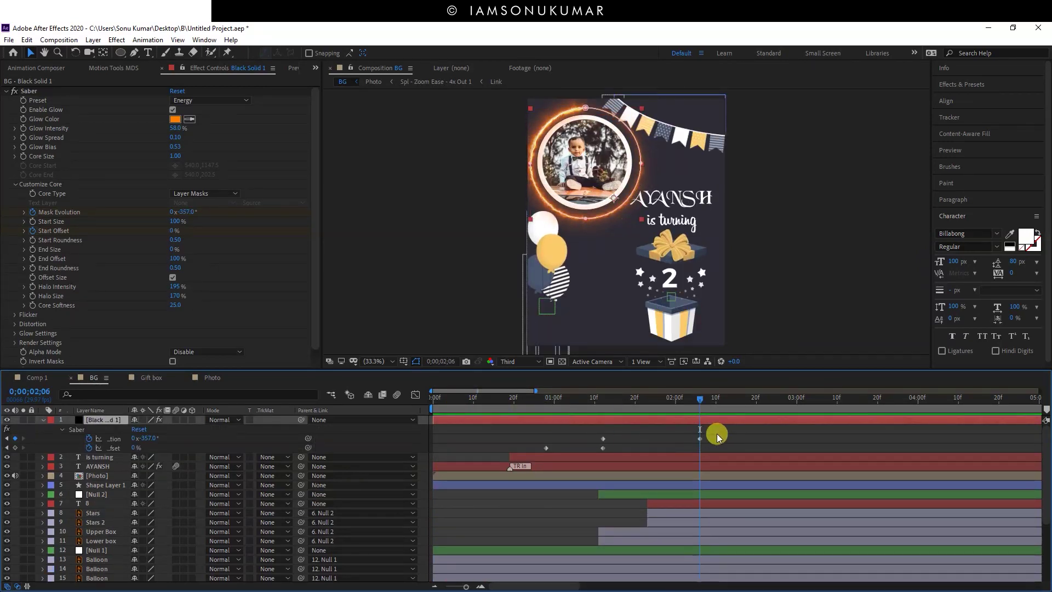
{"action": "left_click_drag", "start_coordinate": [719, 432], "coordinate": [602, 439]}
{"action": "left_click", "coordinate": [89, 438], "text": "alt"}
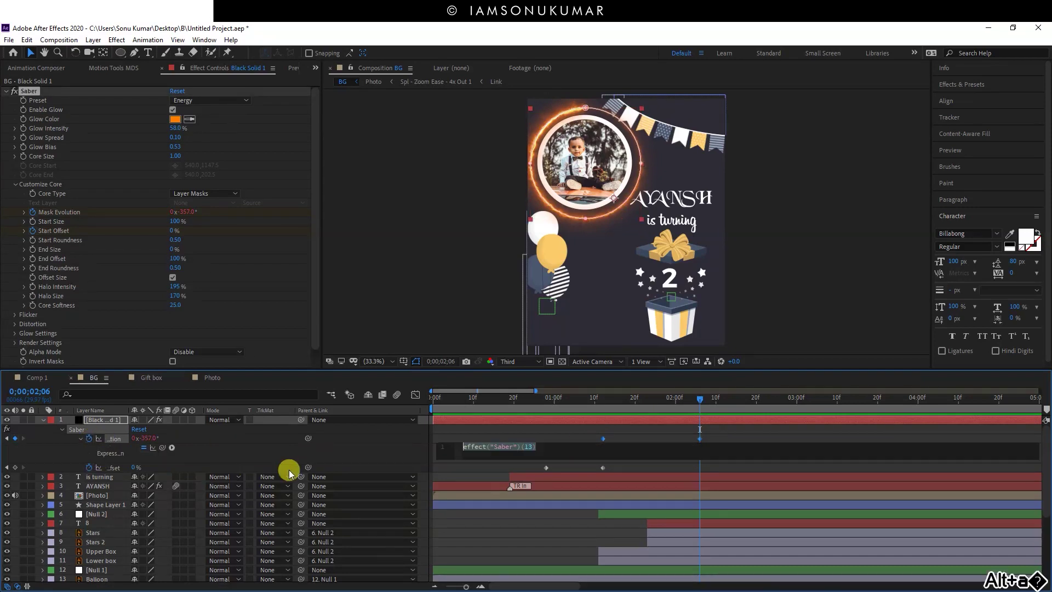
{"action": "type", "text": "loo"}
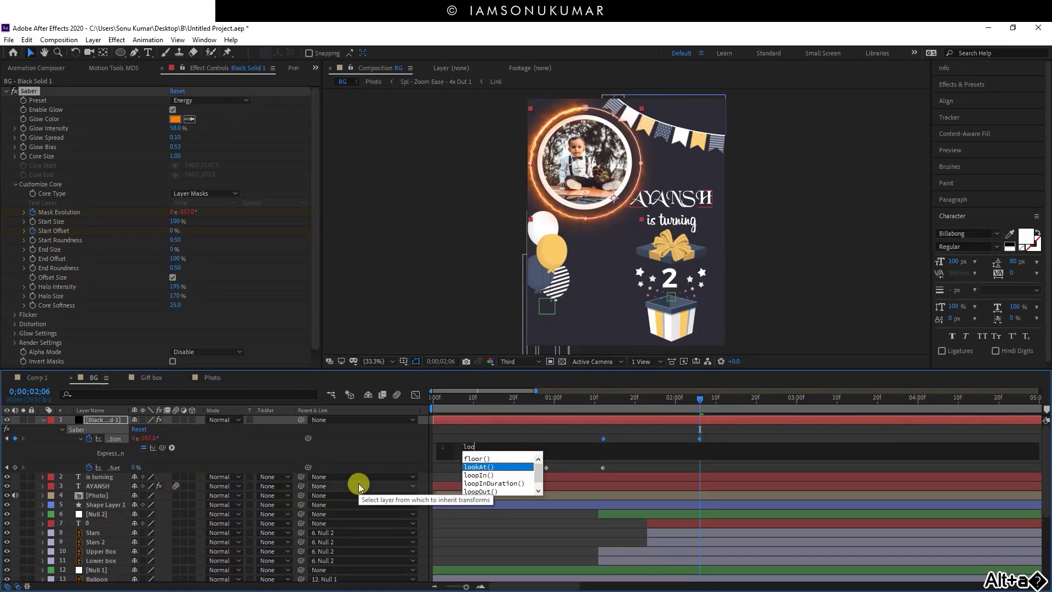
{"action": "key", "text": "Down"}
{"action": "key", "text": "Down"}
{"action": "key", "text": "Down"}
{"action": "key", "text": "Return"}
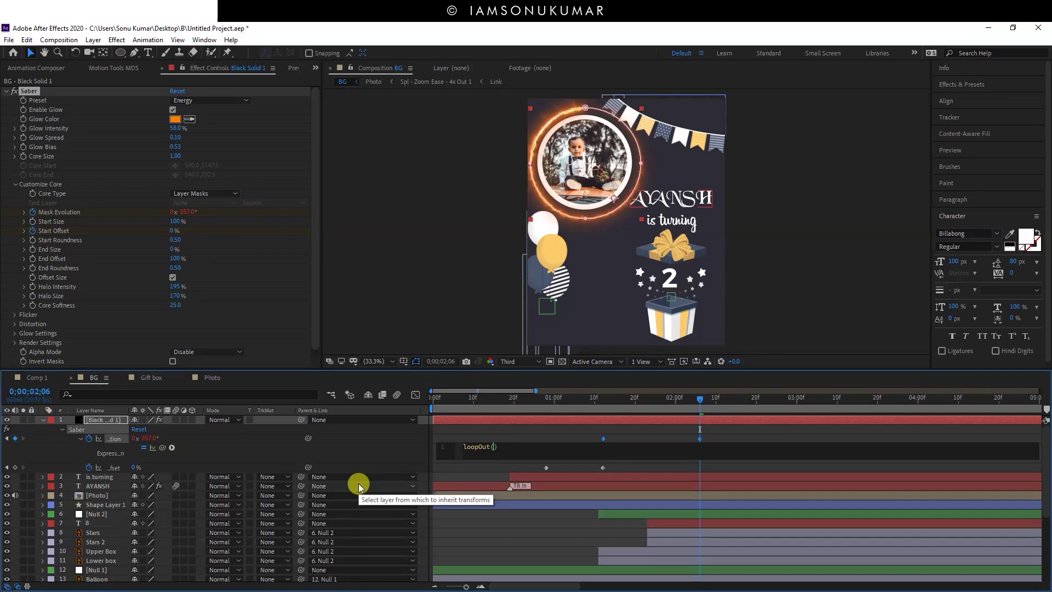
{"action": "type", "text": "\""}
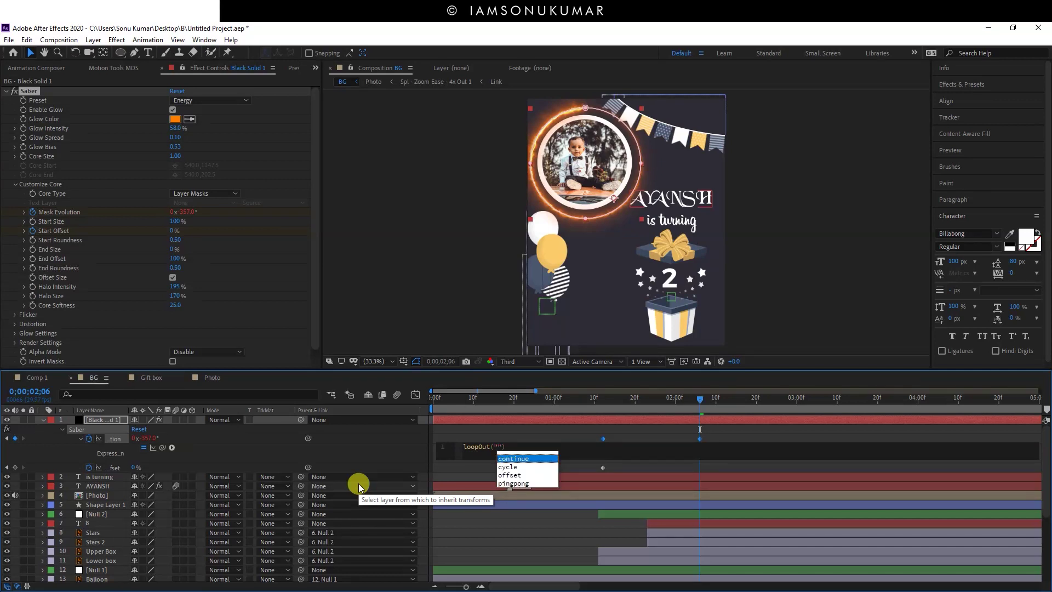
{"action": "key", "text": "Return"}
{"action": "key", "text": "KP_Enter"}
{"action": "key", "text": "space"}
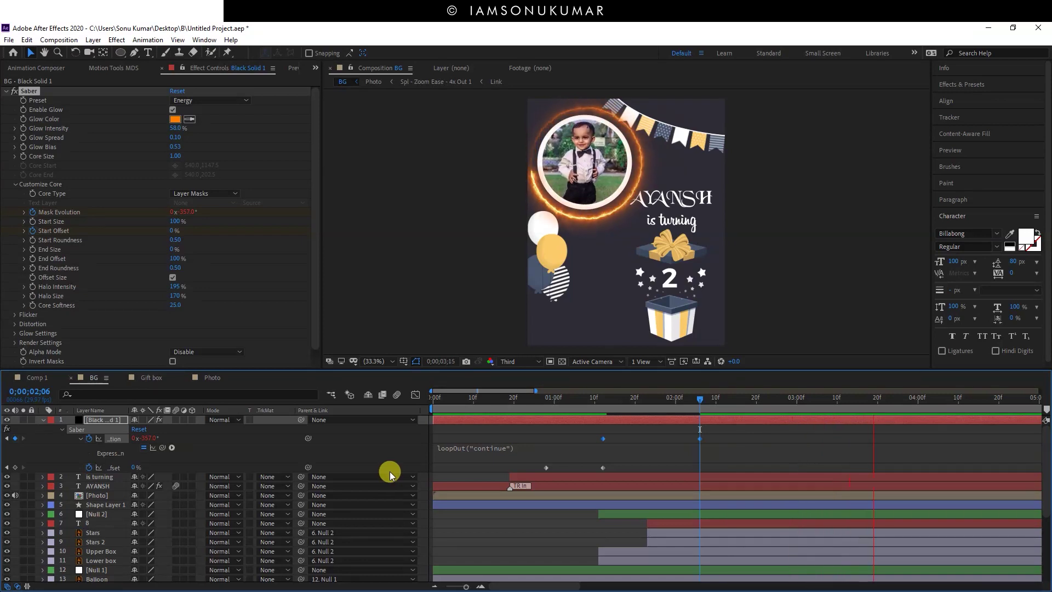
{"action": "key", "text": "space"}
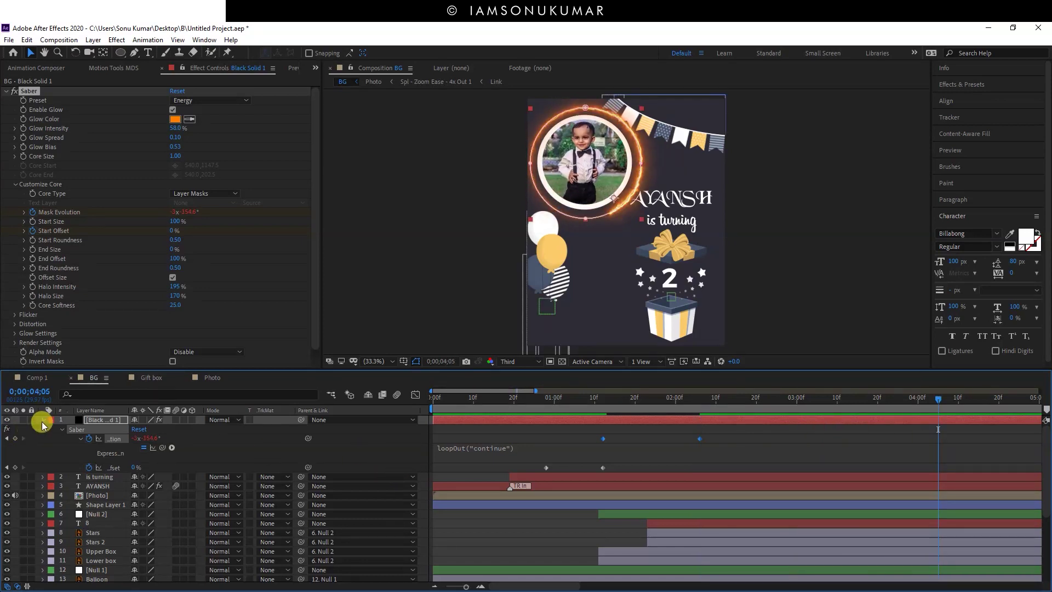
- At frame 0;00;01;28, sample the yellow balloon as Saber's Glow Color and preview the result
{"action": "left_click", "coordinate": [43, 420]}
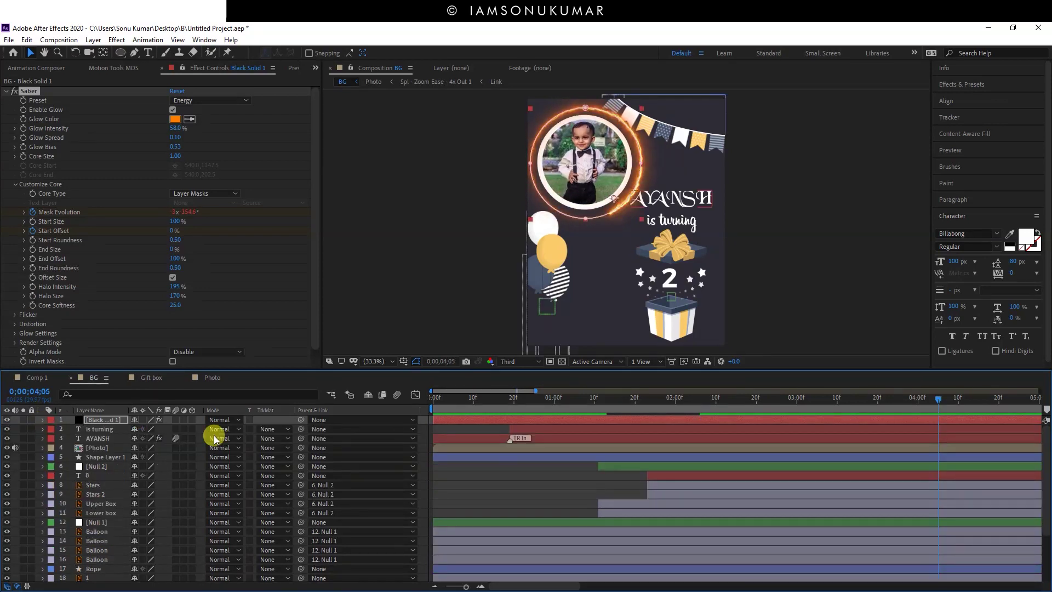
{"action": "left_click", "coordinate": [669, 402]}
{"action": "left_click", "coordinate": [648, 423]}
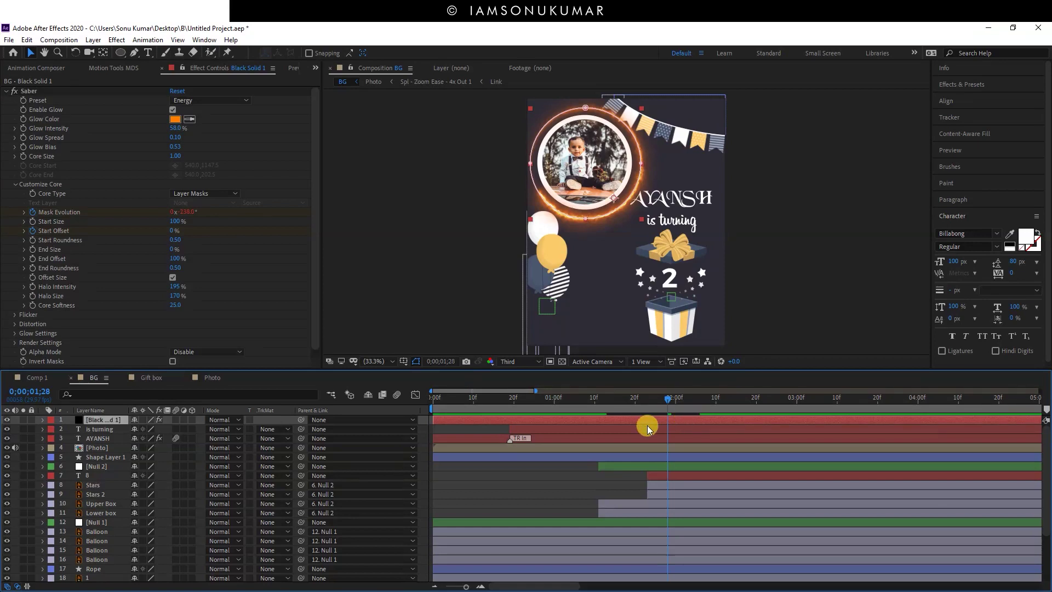
{"action": "left_click", "coordinate": [44, 421]}
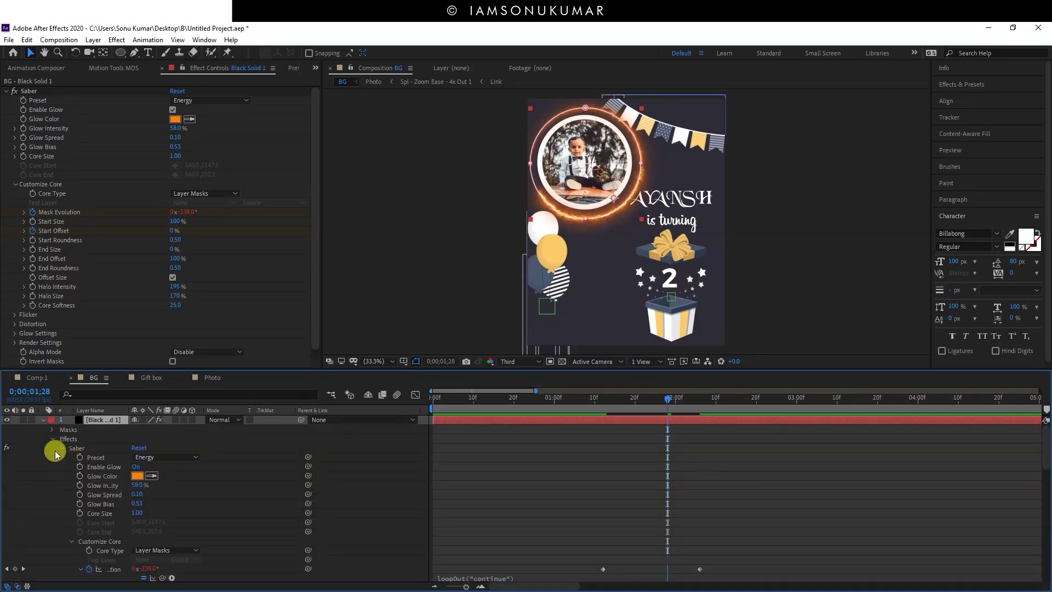
{"action": "left_click", "coordinate": [152, 476]}
{"action": "left_click", "coordinate": [560, 262]}
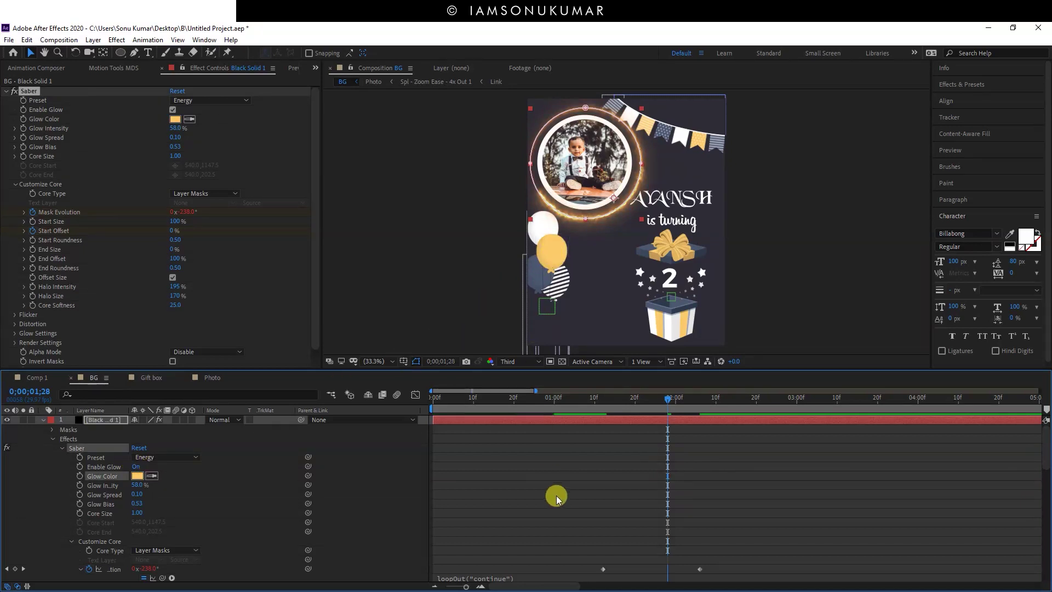
{"action": "key", "text": "space"}
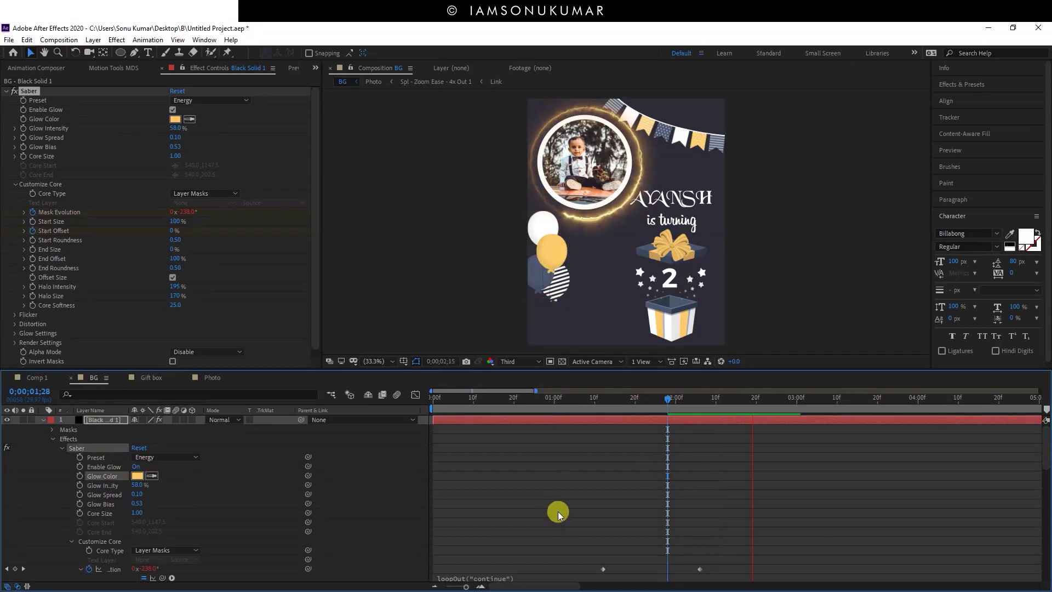
{"action": "key", "text": "space"}
- Collapse the glow layer's effect properties and reselect the Saber glow layer
{"action": "left_click", "coordinate": [42, 419]}
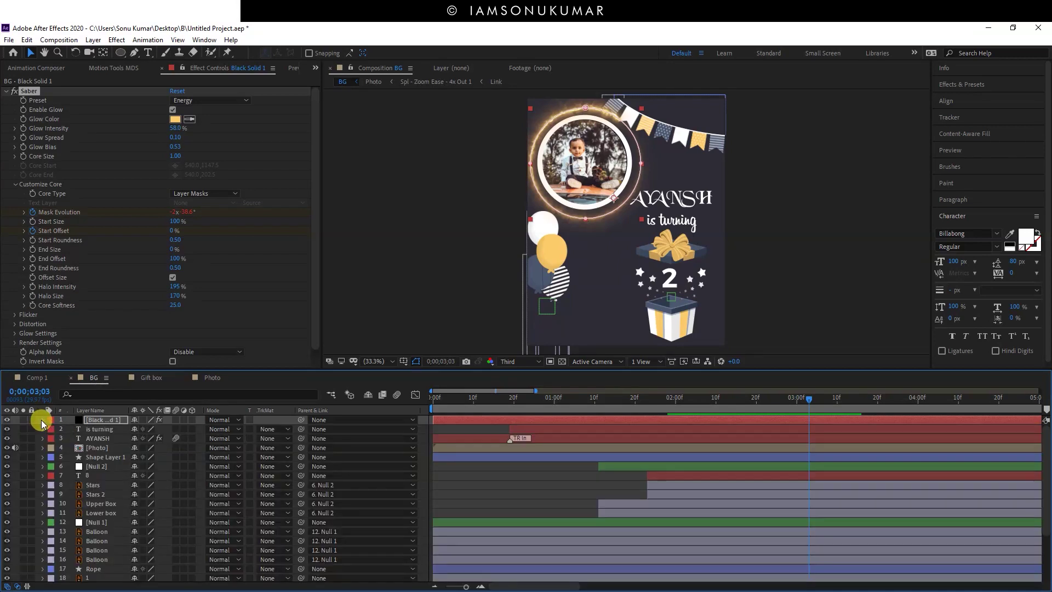
{"action": "left_click", "coordinate": [628, 475]}
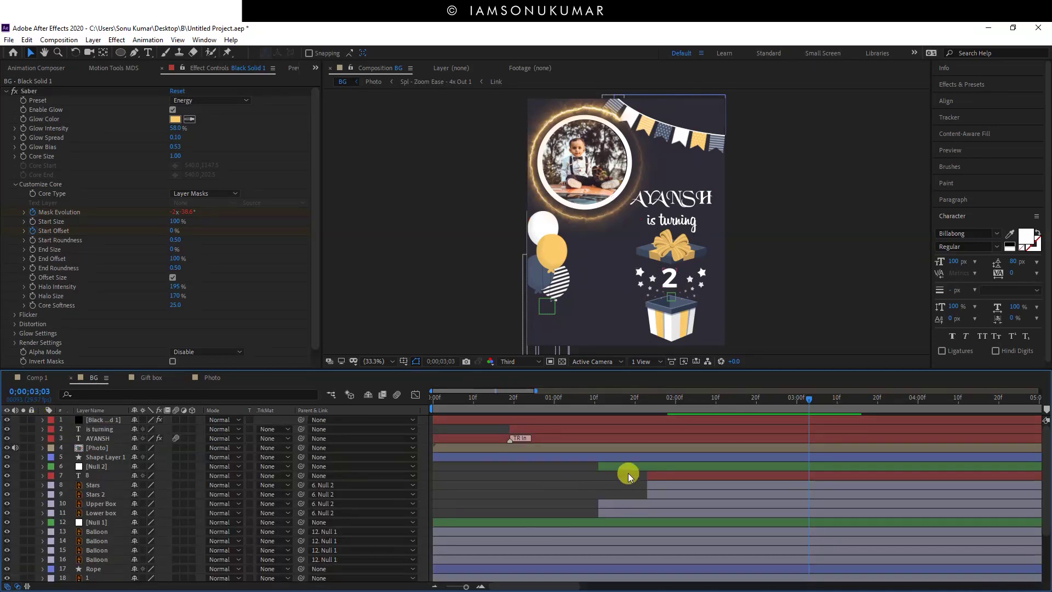
{"action": "left_click", "coordinate": [781, 423]}
{"action": "left_click", "coordinate": [222, 100]}
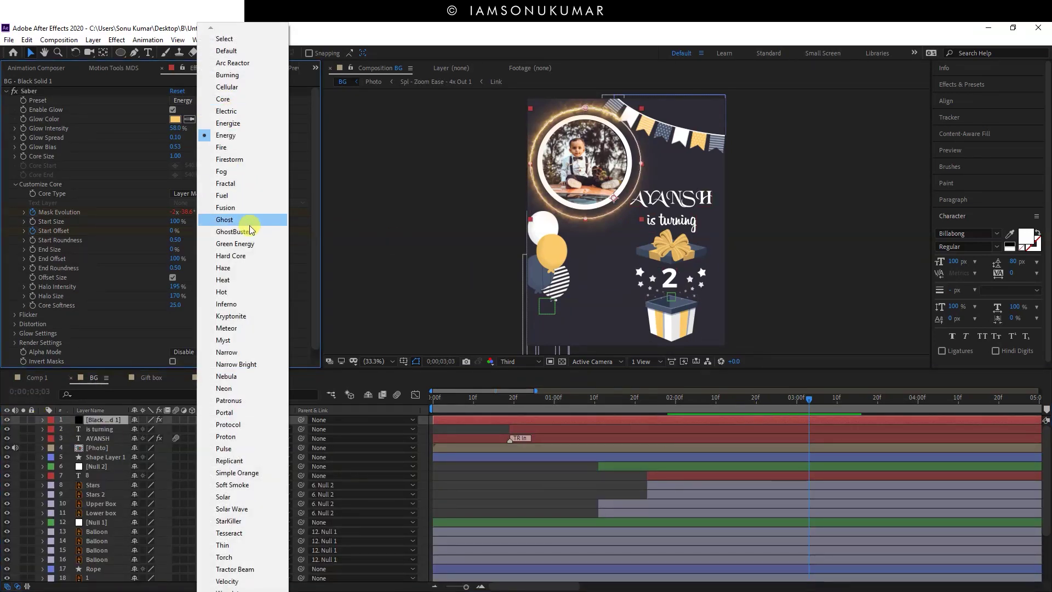
- Apply the Arc Reactor Saber preset and set its Glow Spread to 0.10
{"action": "left_click", "coordinate": [234, 62]}
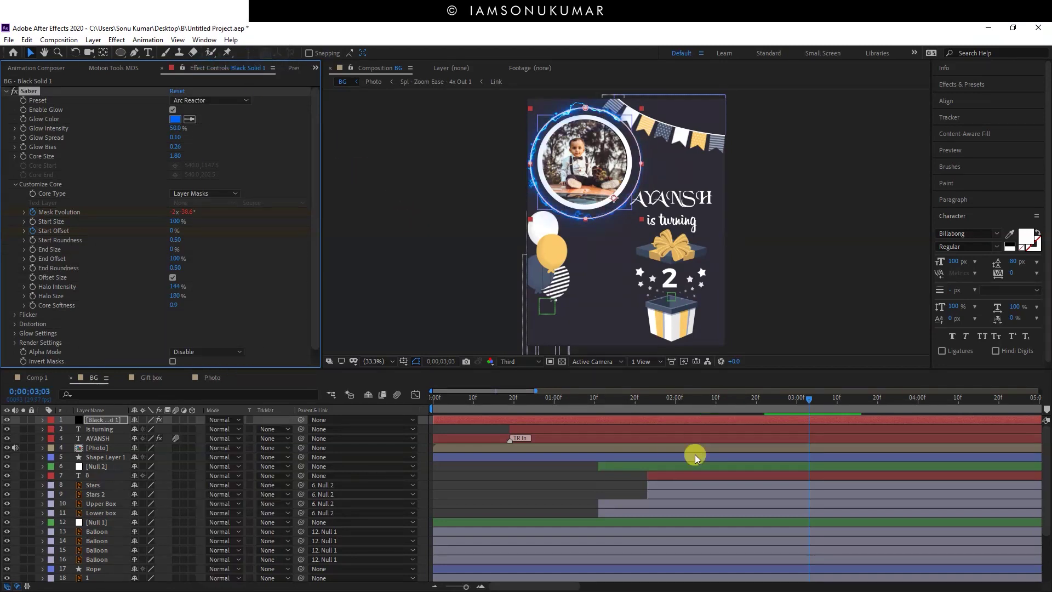
{"action": "left_click_drag", "start_coordinate": [610, 400], "coordinate": [663, 406]}
{"action": "mouse_move", "coordinate": [177, 138]}
{"action": "left_mouse_down"}
{"action": "mouse_move", "coordinate": [191, 138]}
{"action": "mouse_move", "coordinate": [170, 140]}
{"action": "left_mouse_up"}
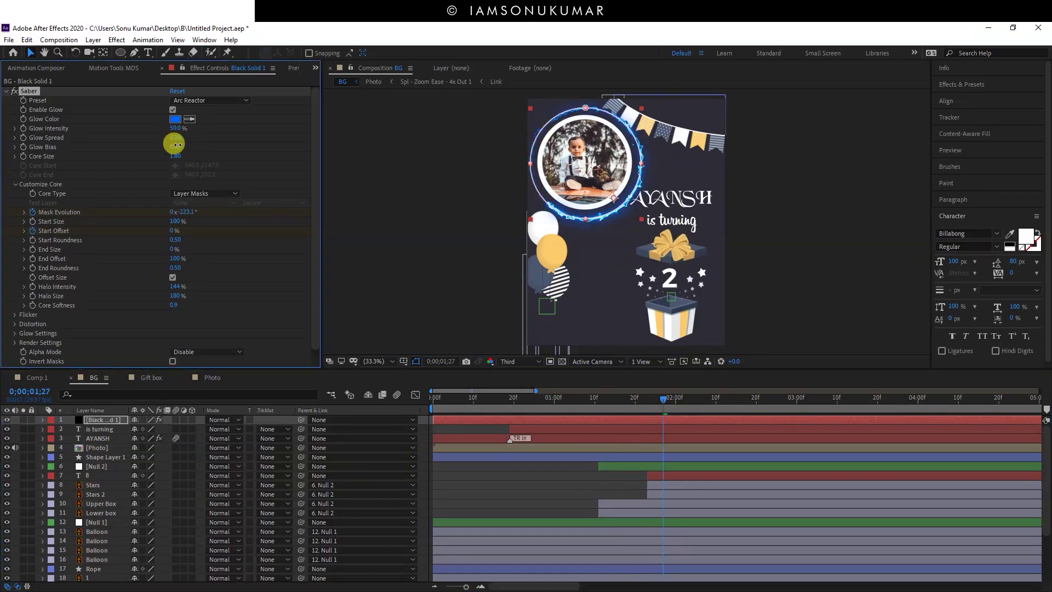
{"action": "key", "text": "ctrl+a"}
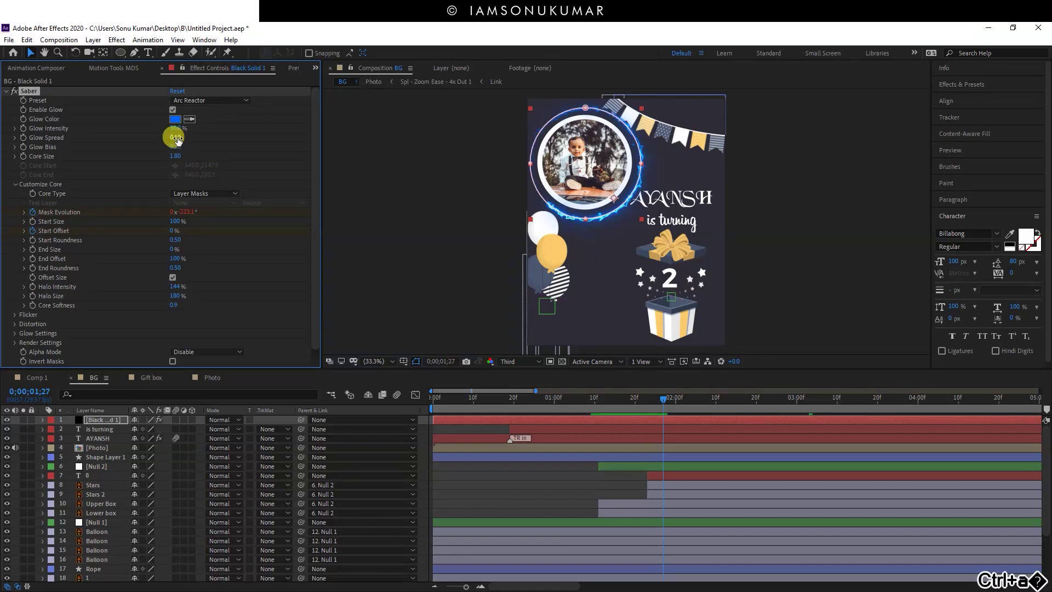
{"action": "left_click_drag", "start_coordinate": [177, 140], "coordinate": [167, 140]}
{"action": "type", "text": "0.1"}
{"action": "left_click", "coordinate": [658, 456]}
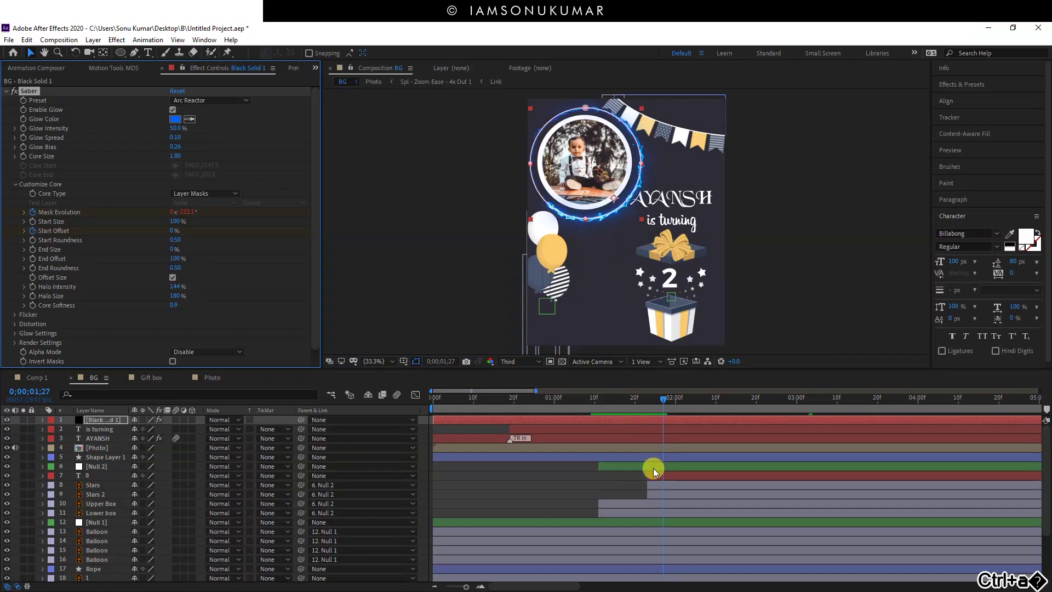
{"action": "left_click", "coordinate": [622, 459]}
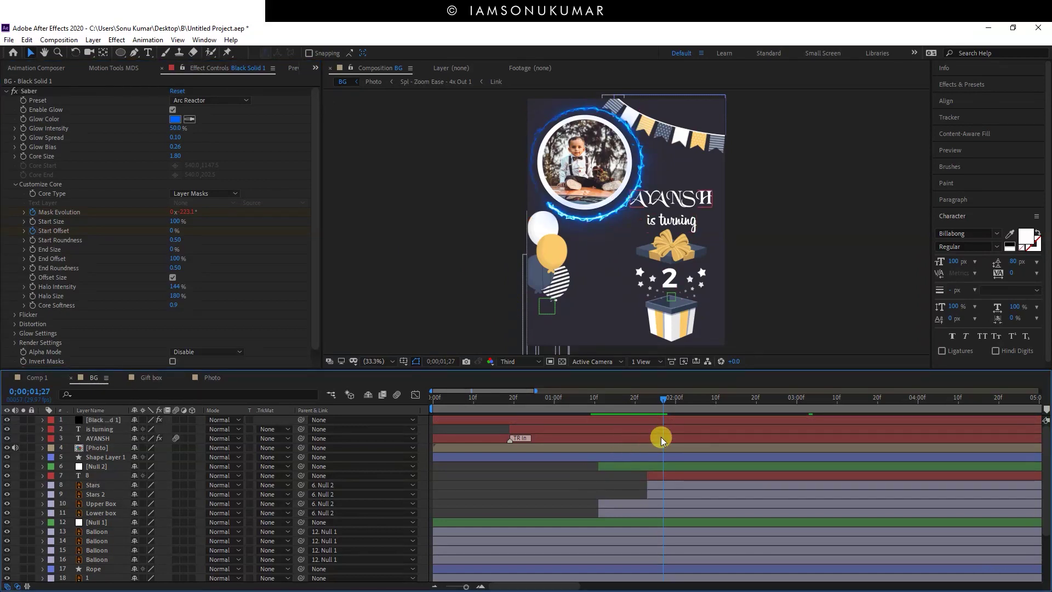
- Try the Default, Ghost, Inferno and Nebula presets, dimming Nebula's glow intensity to about 17%
{"action": "left_click", "coordinate": [216, 100]}
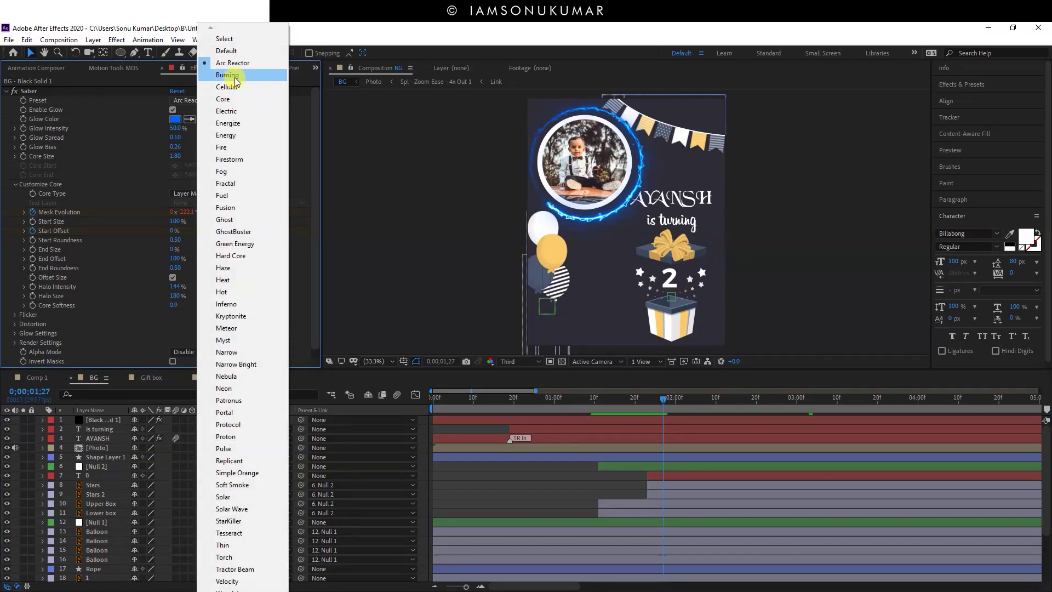
{"action": "left_click", "coordinate": [230, 50]}
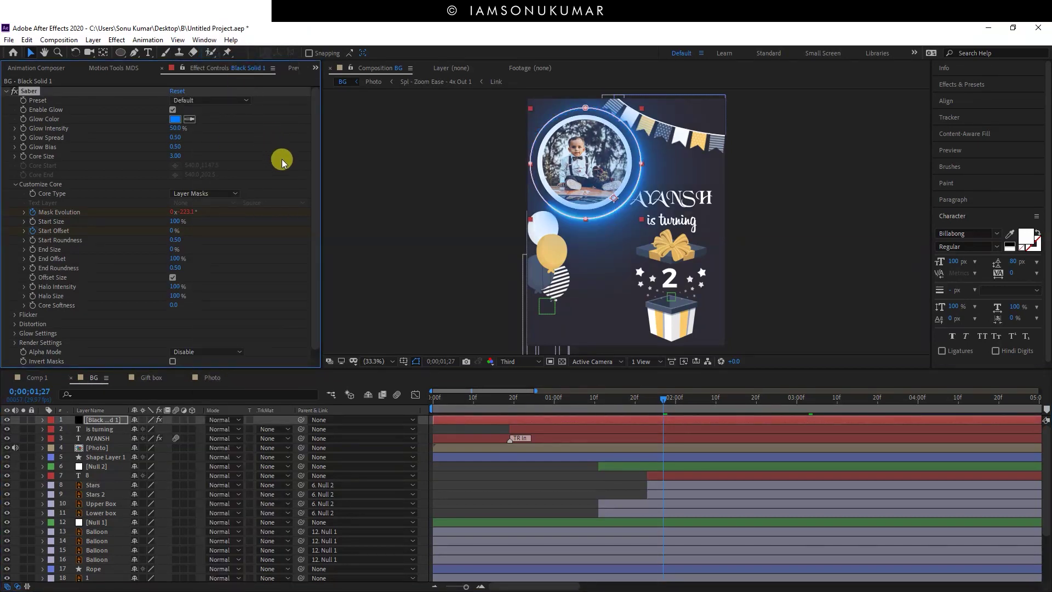
{"action": "left_click", "coordinate": [211, 99]}
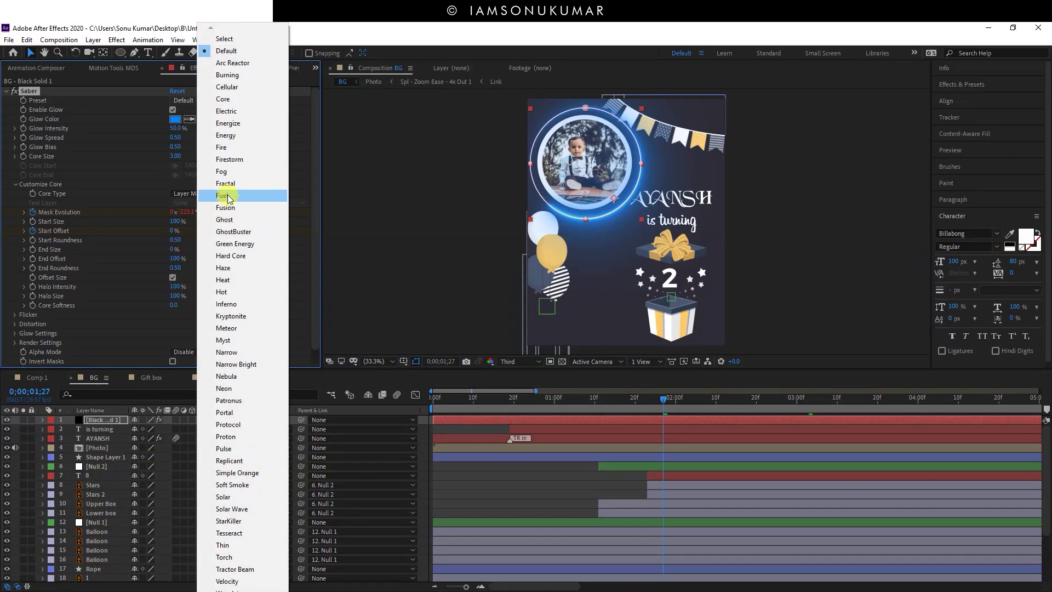
{"action": "left_click", "coordinate": [232, 227]}
{"action": "left_click", "coordinate": [225, 101]}
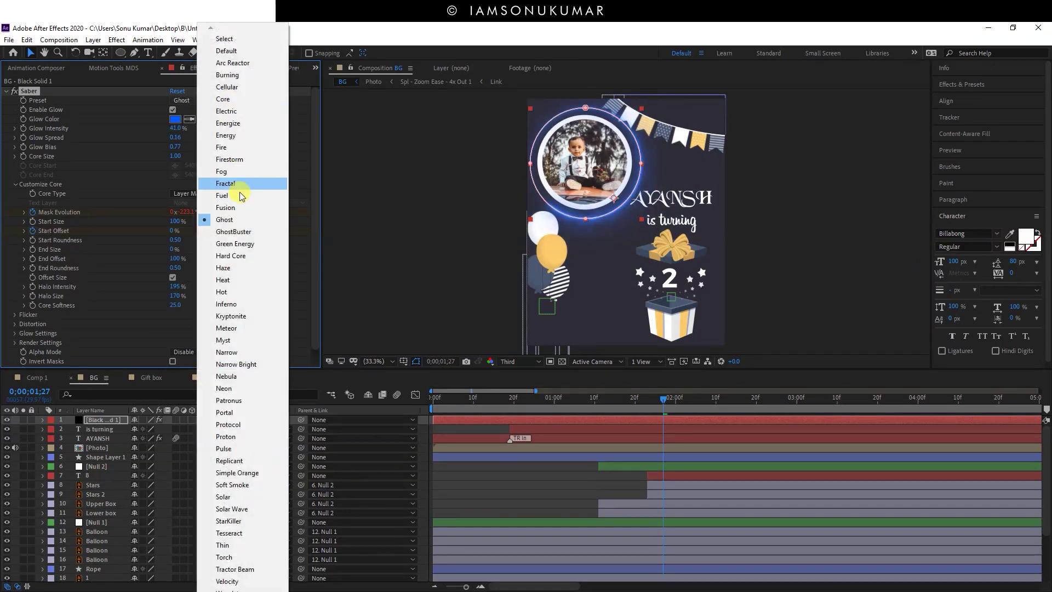
{"action": "left_click", "coordinate": [242, 304]}
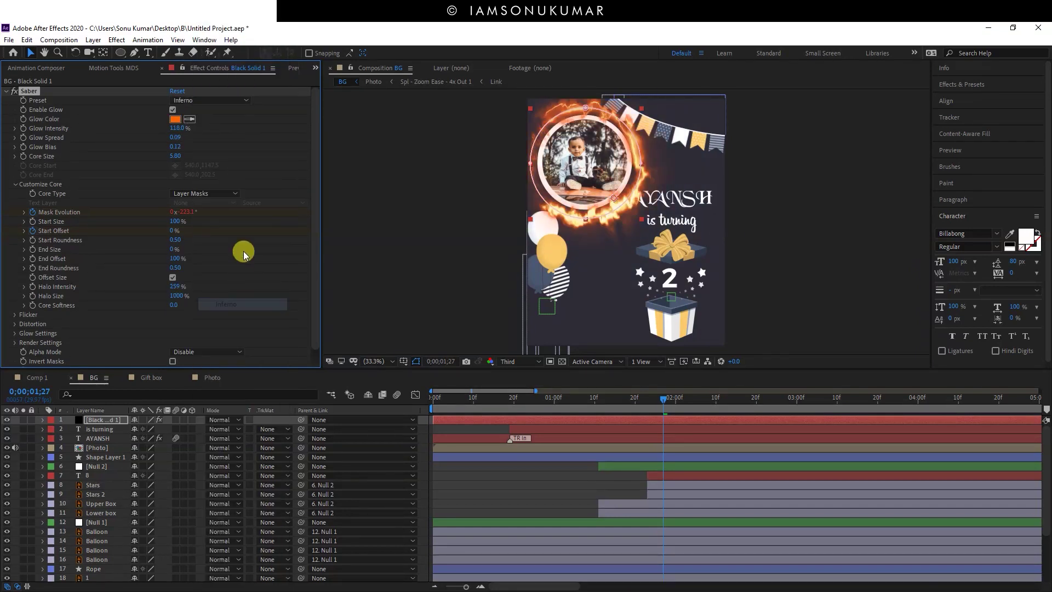
{"action": "left_click", "coordinate": [216, 101]}
{"action": "left_click", "coordinate": [265, 378]}
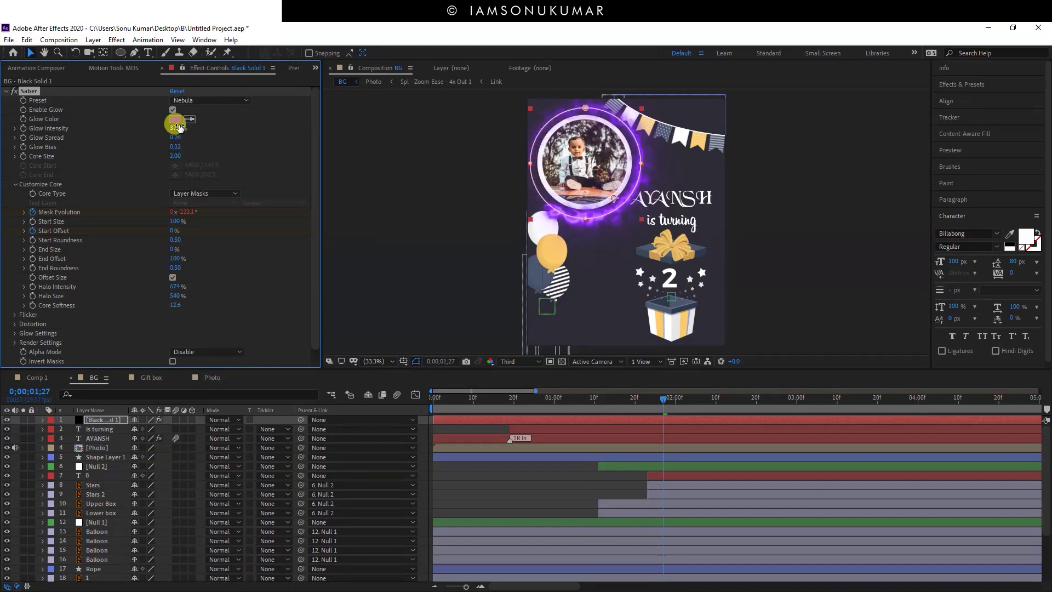
{"action": "left_click_drag", "start_coordinate": [170, 124], "coordinate": [165, 125]}
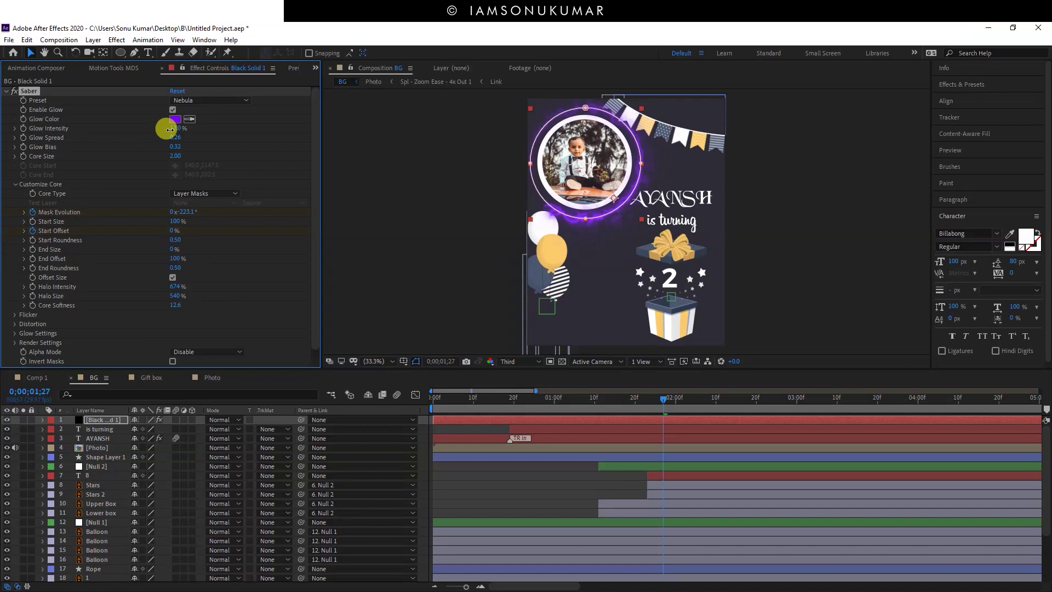
- Apply the Portal preset and resample the balloon's yellow-gold as the Glow Color
{"action": "left_click", "coordinate": [209, 100]}
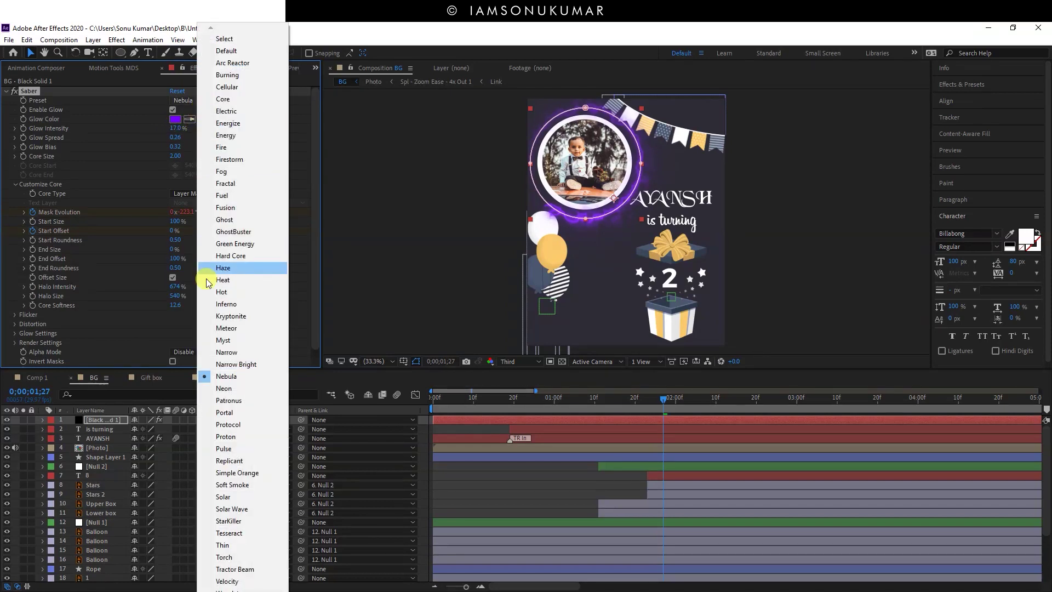
{"action": "left_click", "coordinate": [234, 413]}
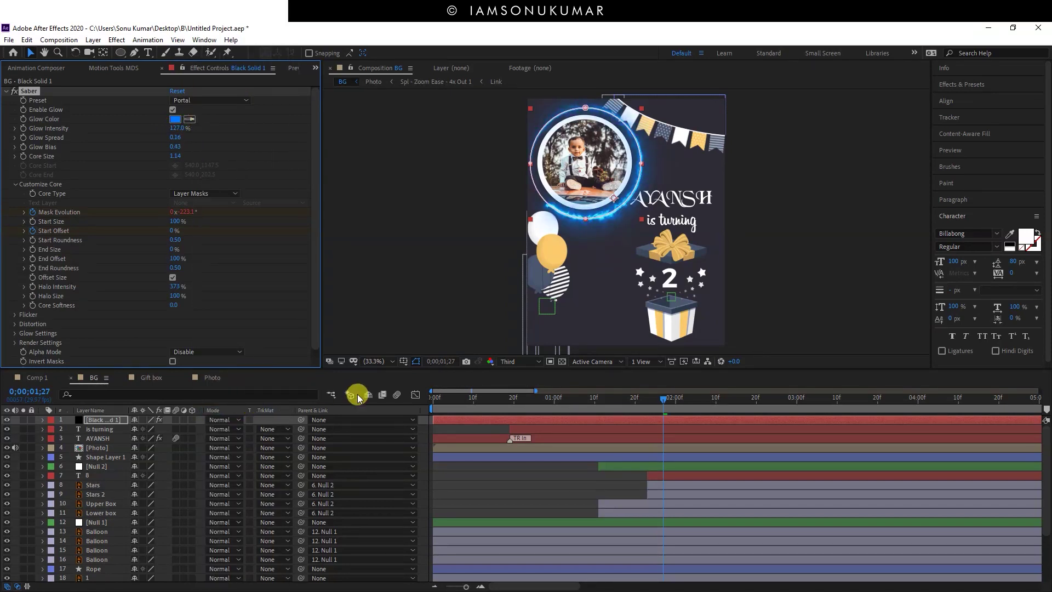
{"action": "left_click", "coordinate": [189, 119]}
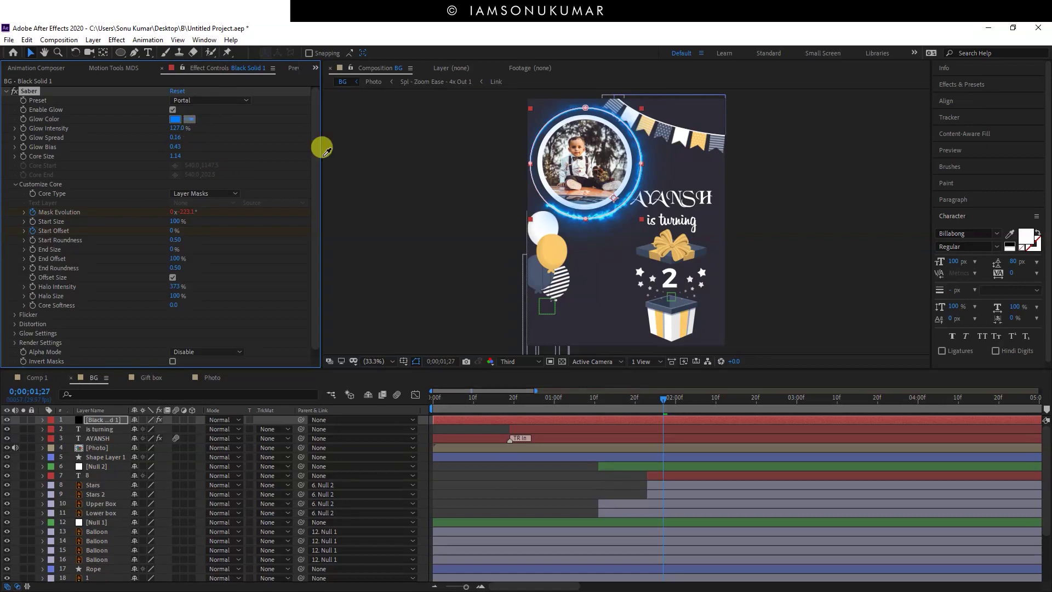
{"action": "left_click", "coordinate": [575, 285]}
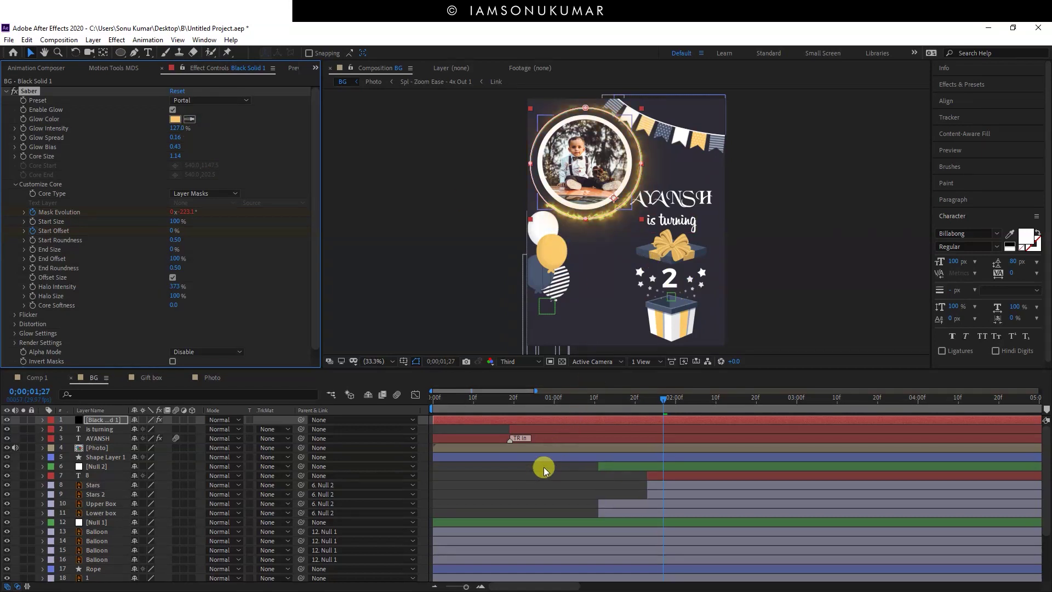
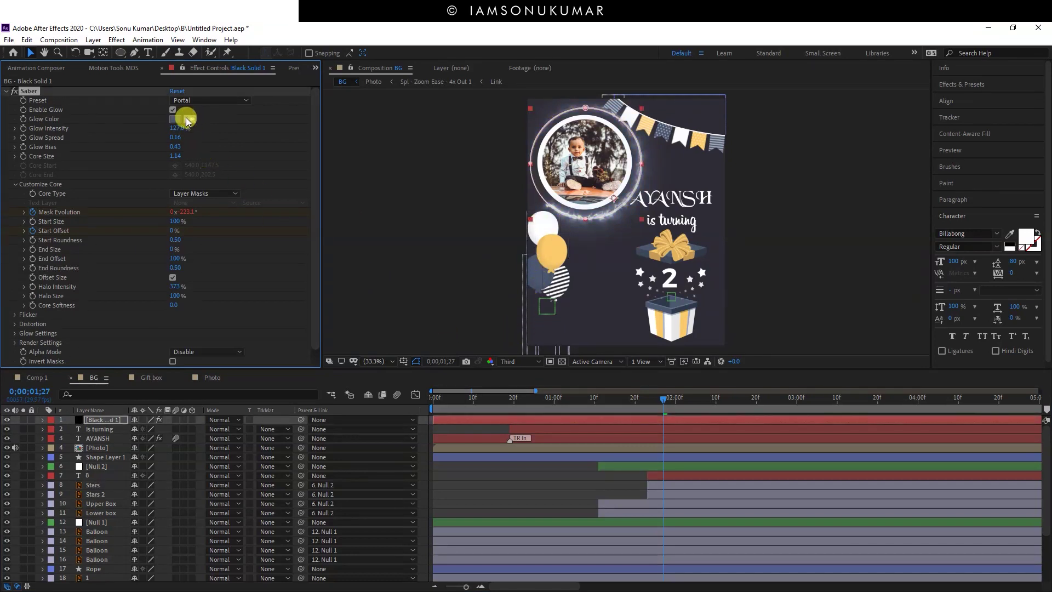
- Switch the Saber preset to Arc Reactor and sample a balloon for a pale blue-grey glow colour
{"action": "left_click", "coordinate": [188, 100]}
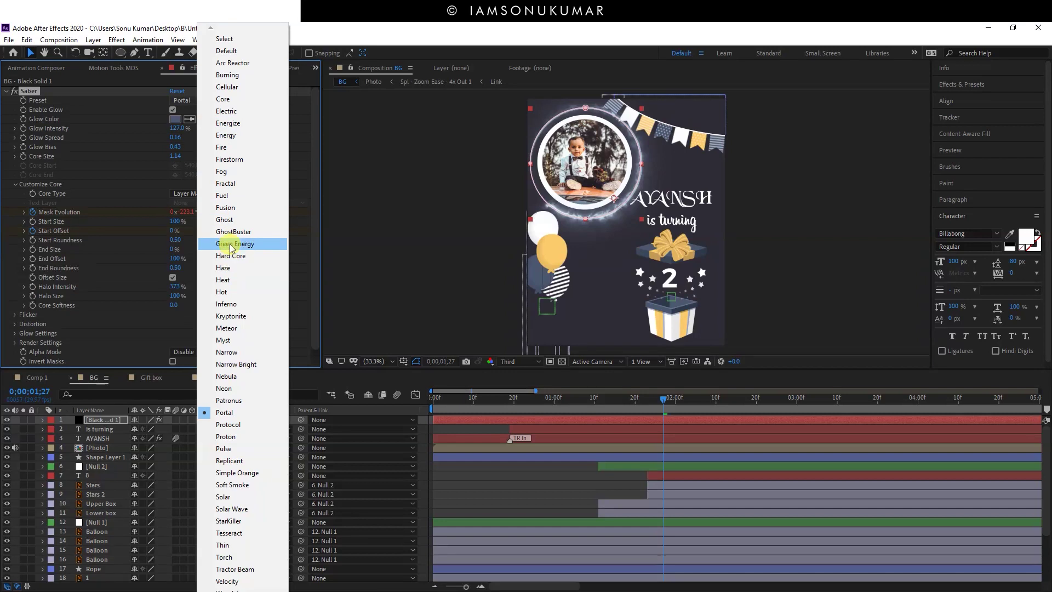
{"action": "left_click", "coordinate": [235, 62]}
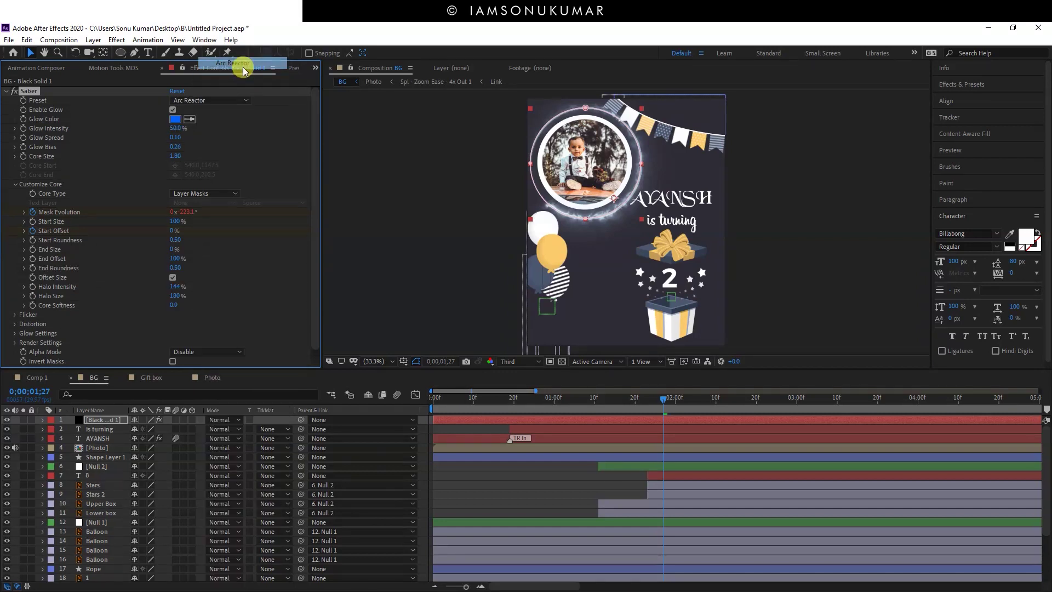
{"action": "left_click", "coordinate": [190, 120]}
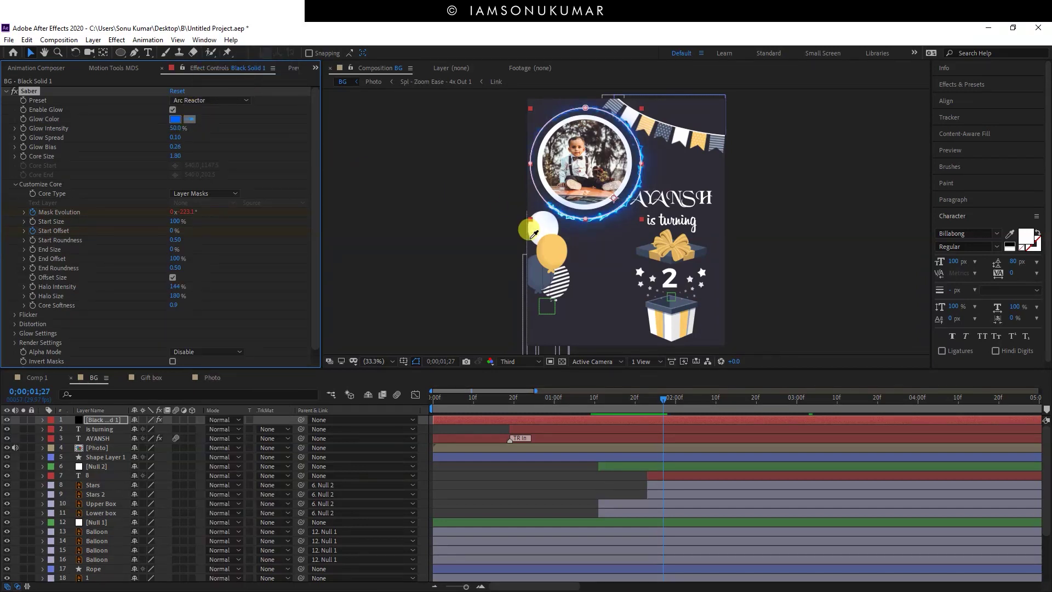
{"action": "left_click", "coordinate": [549, 248]}
{"action": "left_click", "coordinate": [189, 119]}
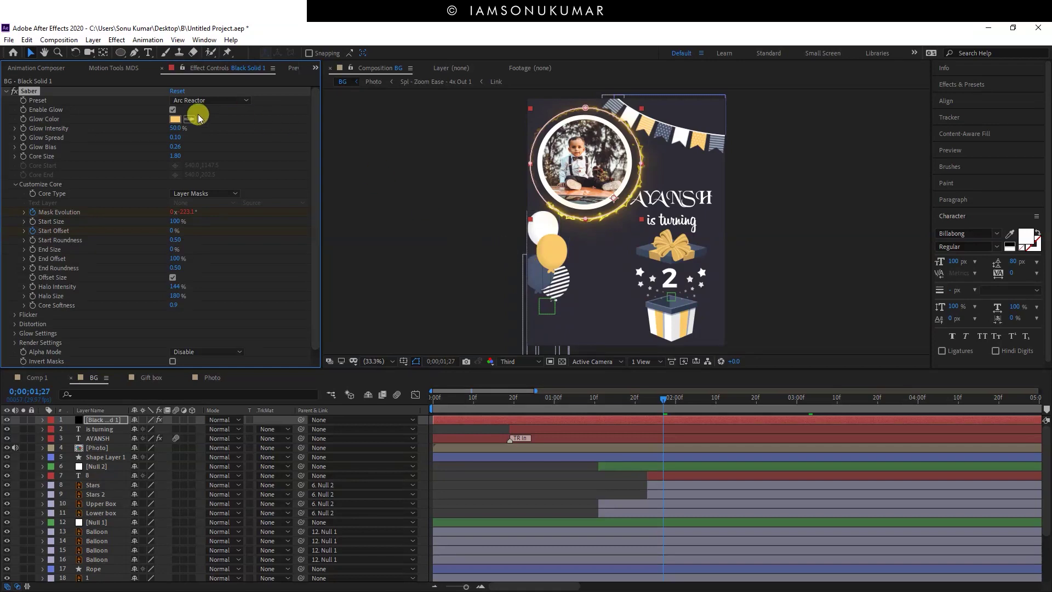
{"action": "left_click", "coordinate": [531, 277]}
{"action": "left_click", "coordinate": [536, 485]}
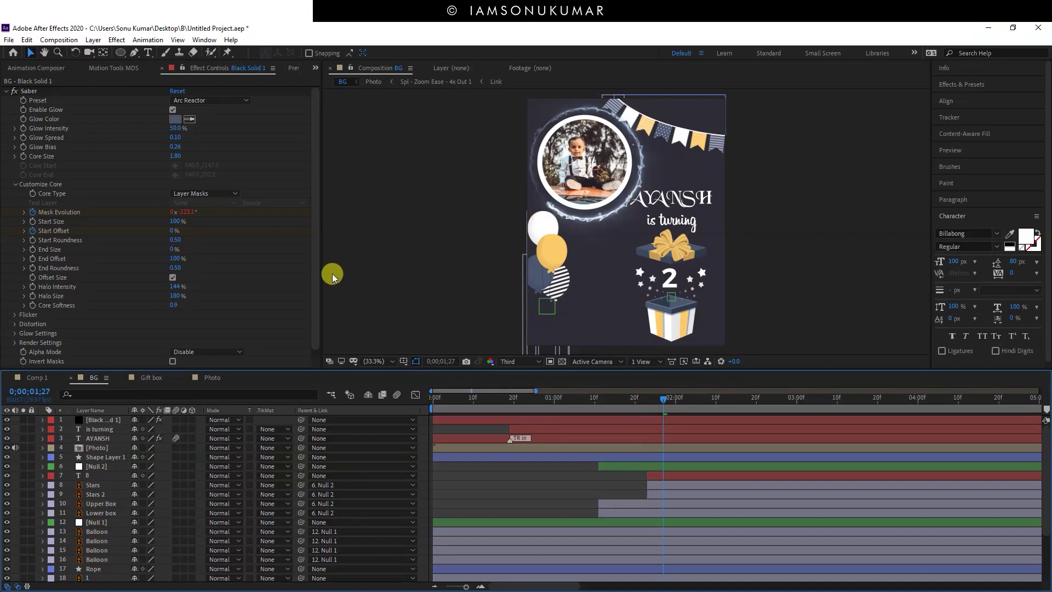
- Select Black Solid 1 and expand its Mask 1 properties
{"action": "left_click", "coordinate": [634, 423]}
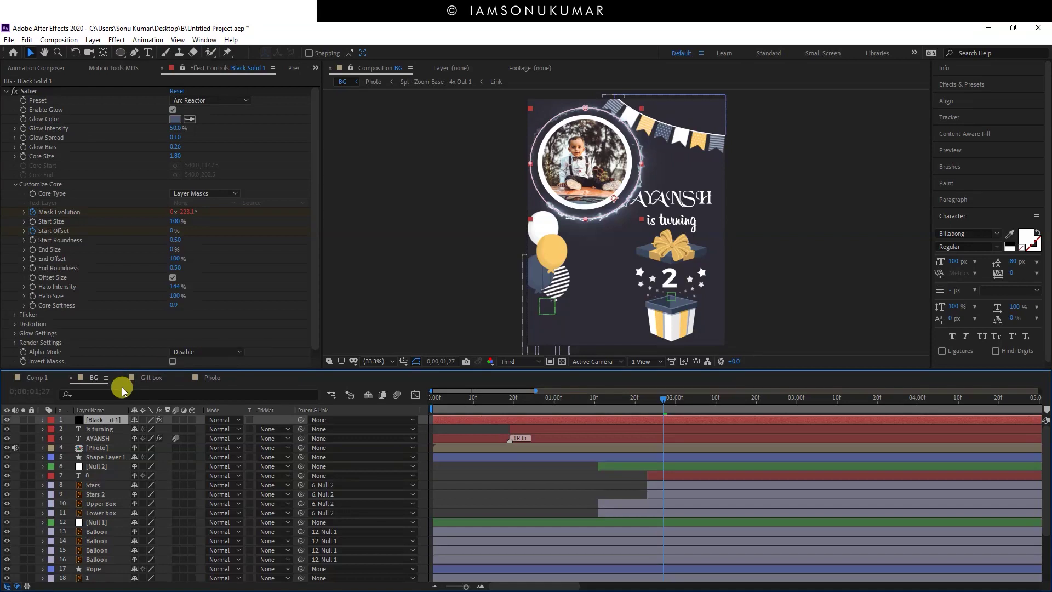
{"action": "key", "text": "m"}
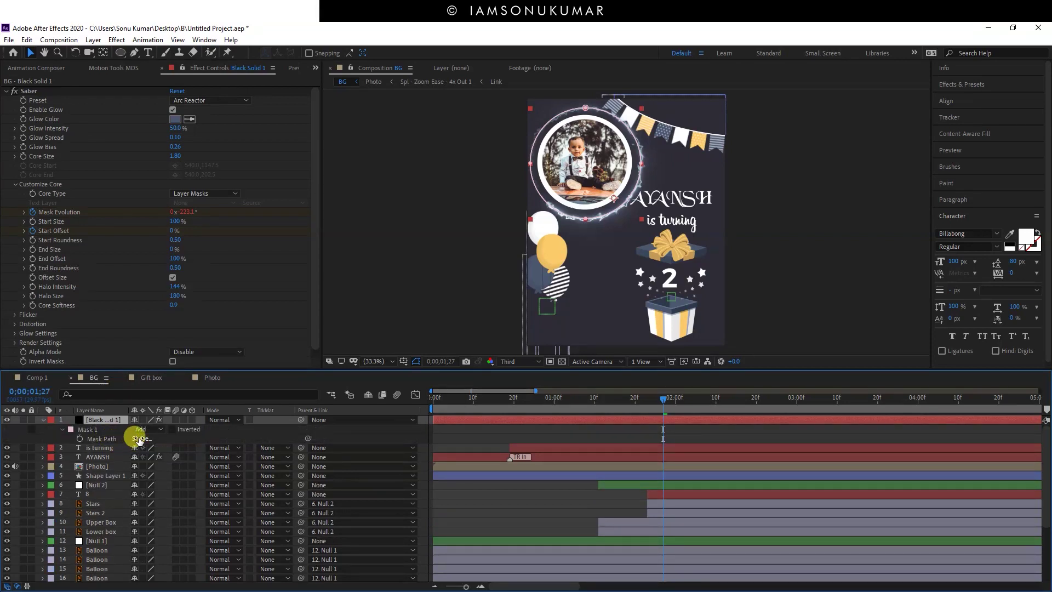
{"action": "left_click", "coordinate": [62, 430]}
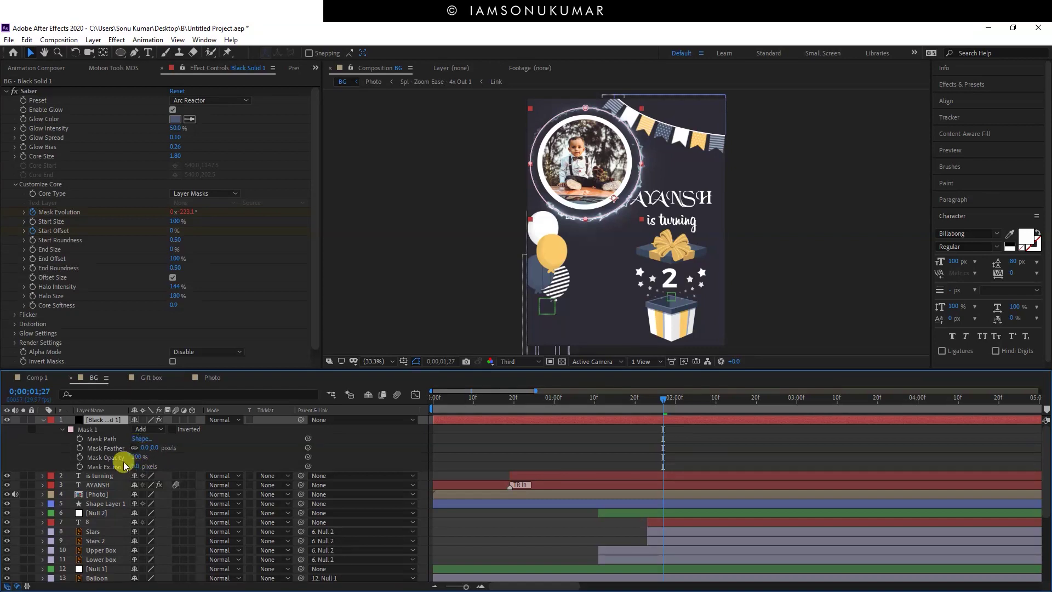
{"action": "left_click", "coordinate": [138, 439]}
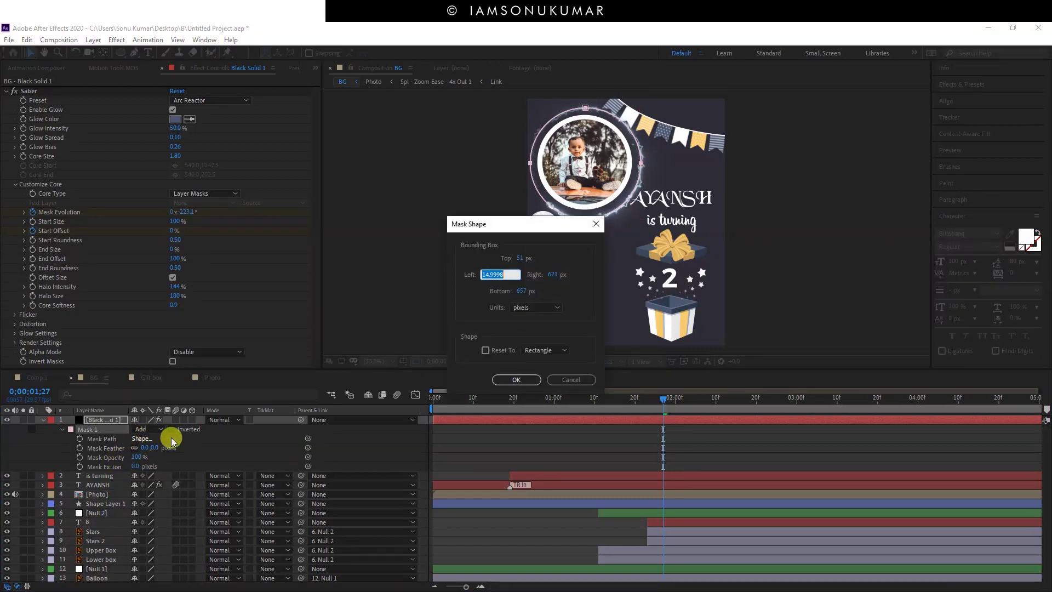
{"action": "left_click", "coordinate": [567, 377]}
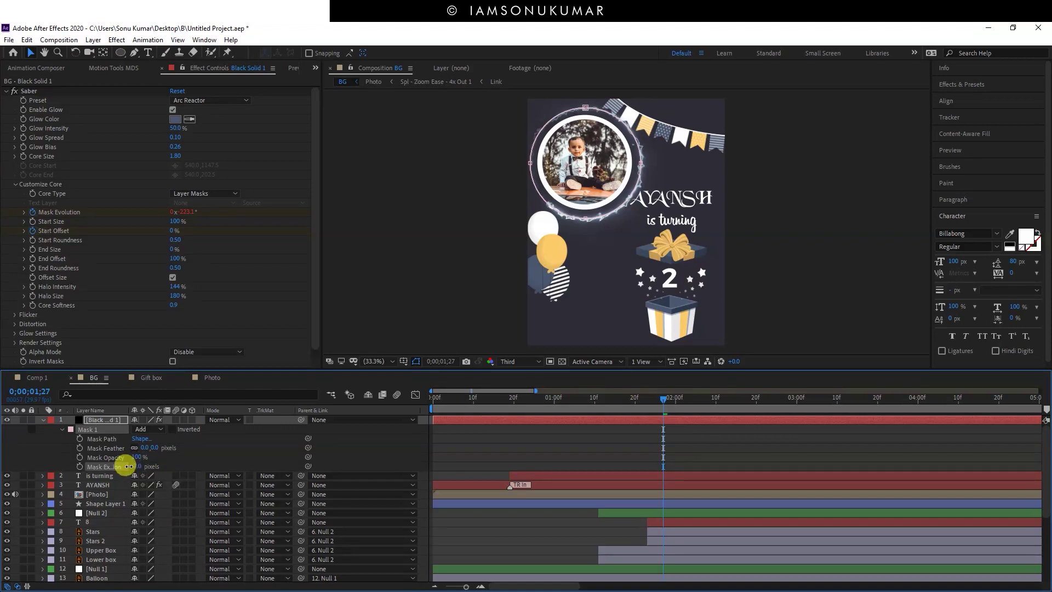
- Set Mask 1's expansion to 0 pixels and its mode to None
{"action": "left_click_drag", "start_coordinate": [107, 463], "coordinate": [150, 463]}
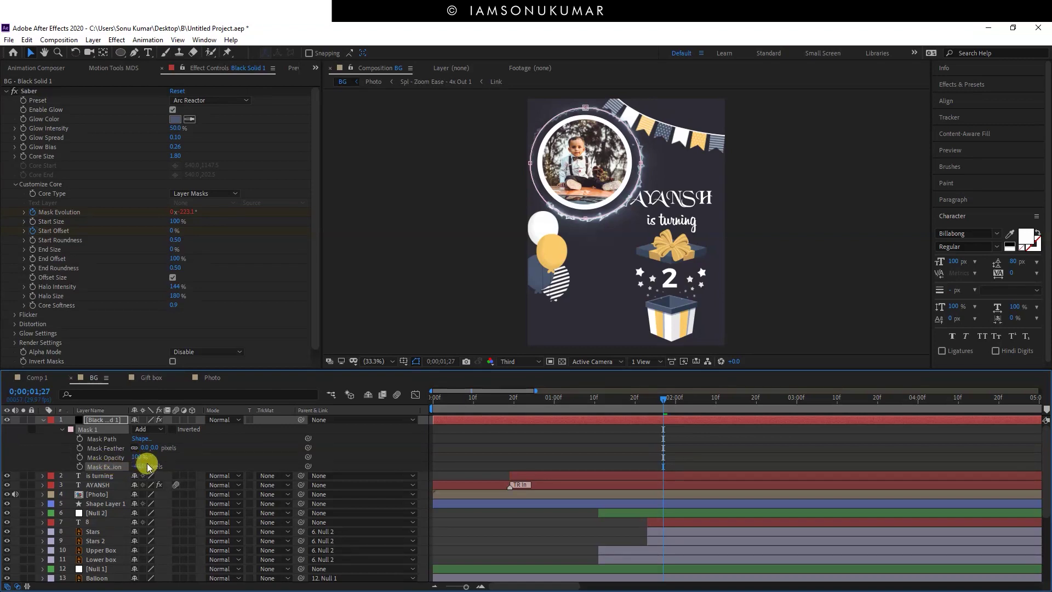
{"action": "key", "text": "ctrl+a"}
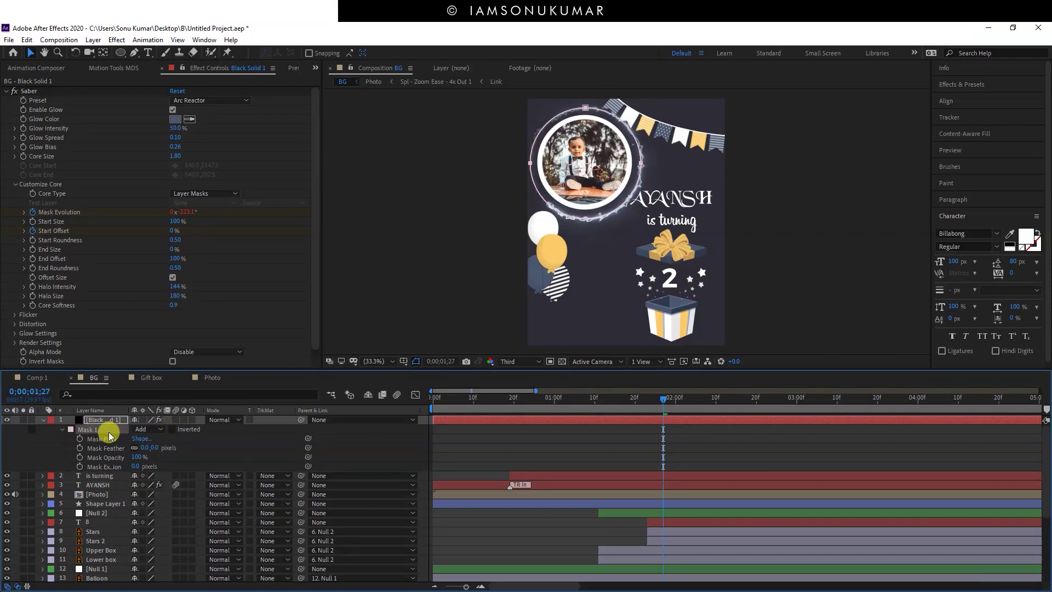
{"action": "left_click", "coordinate": [142, 430]}
{"action": "left_click", "coordinate": [153, 440]}
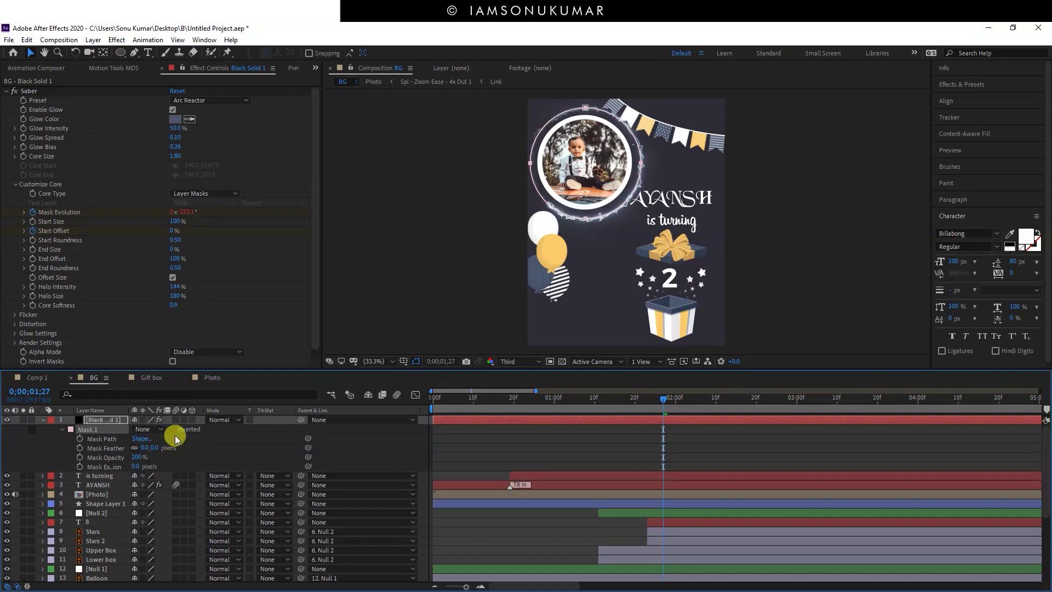
{"action": "left_click_drag", "start_coordinate": [557, 406], "coordinate": [603, 399]}
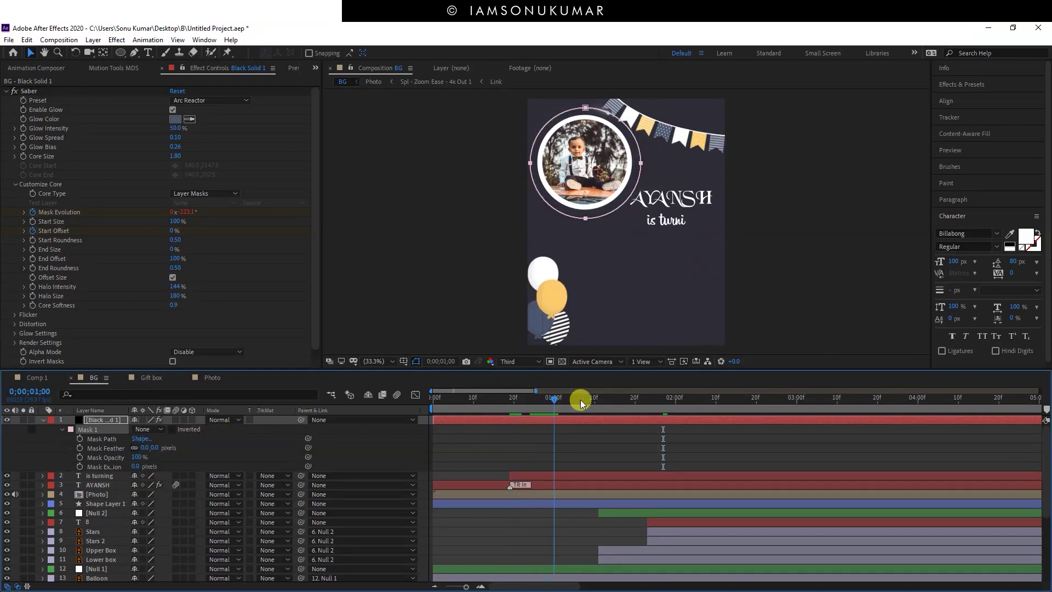
- Preview the animation, then bring up the Motion Tools panel with the black solid selected
{"action": "key", "text": "space"}
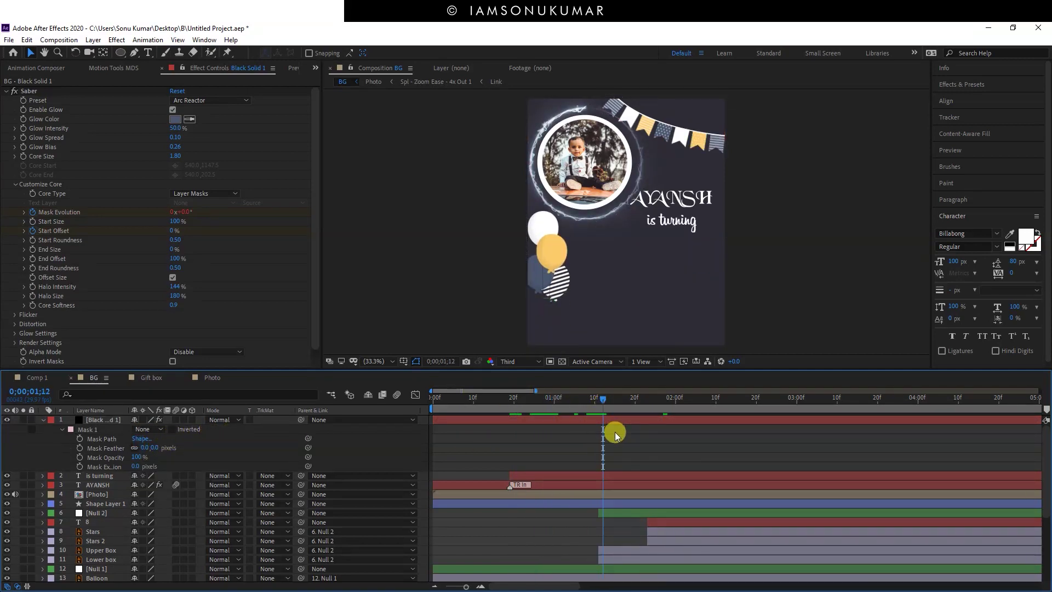
{"action": "key", "text": "space"}
{"action": "left_click", "coordinate": [625, 421]}
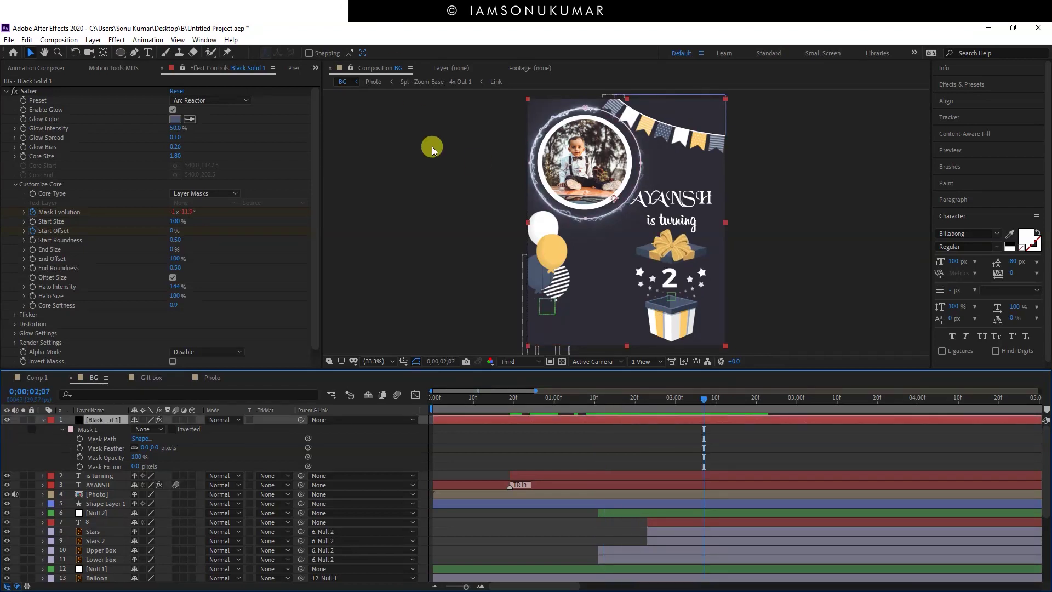
{"action": "key", "text": "ctrl+a"}
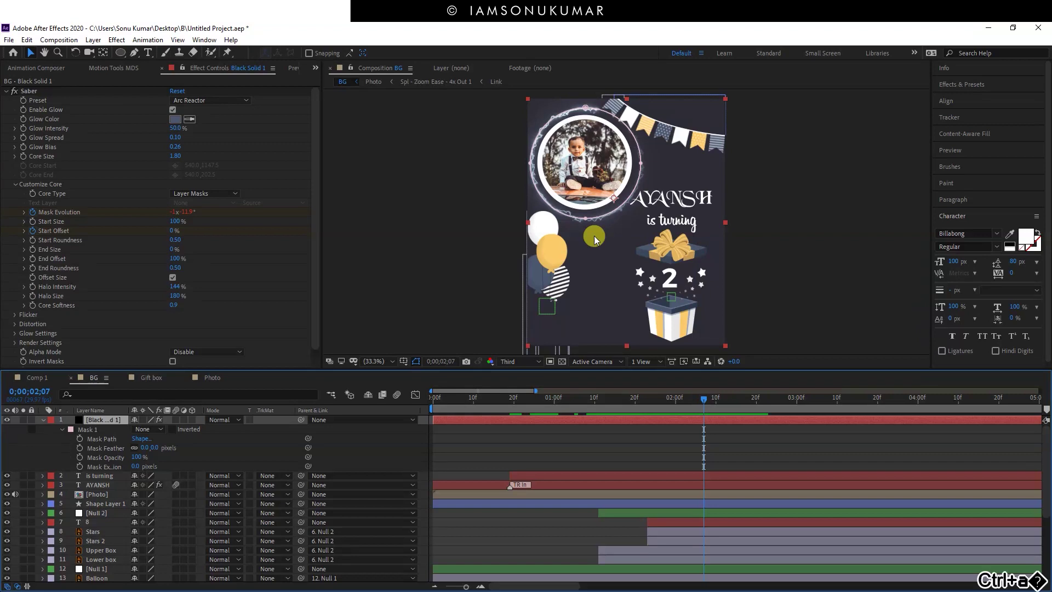
{"action": "key", "text": "ctrl+F3"}
{"action": "key", "text": "ctrl+F3"}
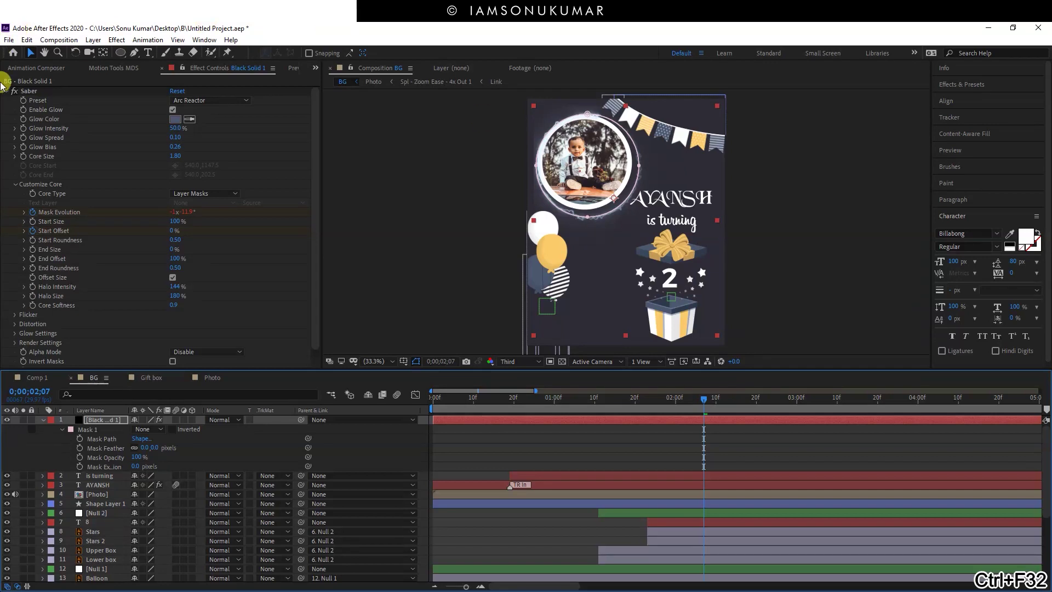
{"action": "left_click", "coordinate": [103, 69]}
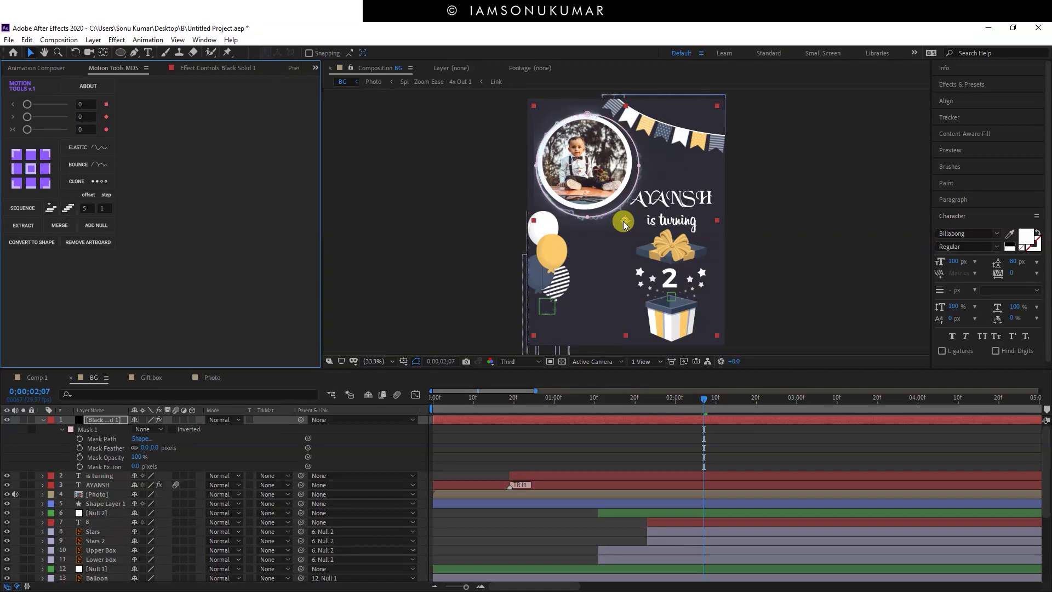
- Move the black solid's anchor point onto the photo circle with the Pan Behind tool
{"action": "key", "text": "y"}
{"action": "left_click_drag", "start_coordinate": [625, 221], "coordinate": [584, 175]}
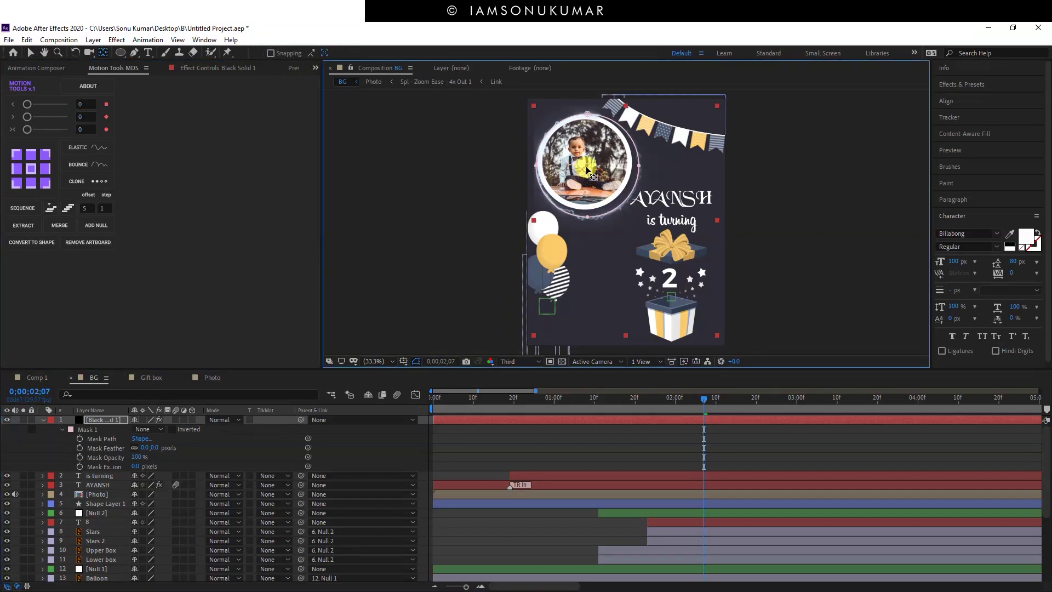
{"action": "left_click", "coordinate": [634, 425]}
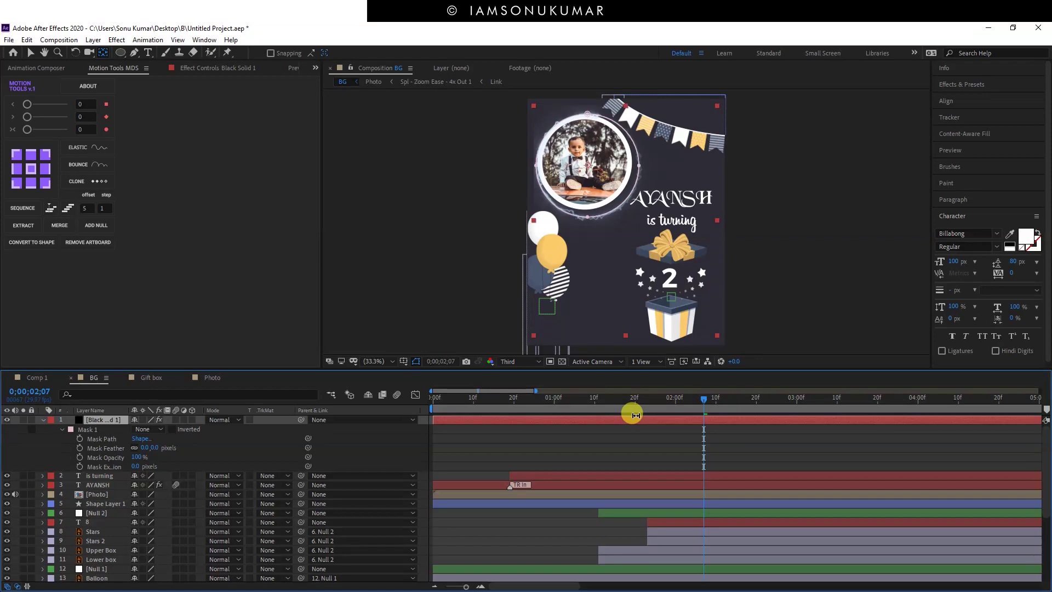
{"action": "key", "text": "ctrl+F3"}
{"action": "key", "text": "ctrl+F3"}
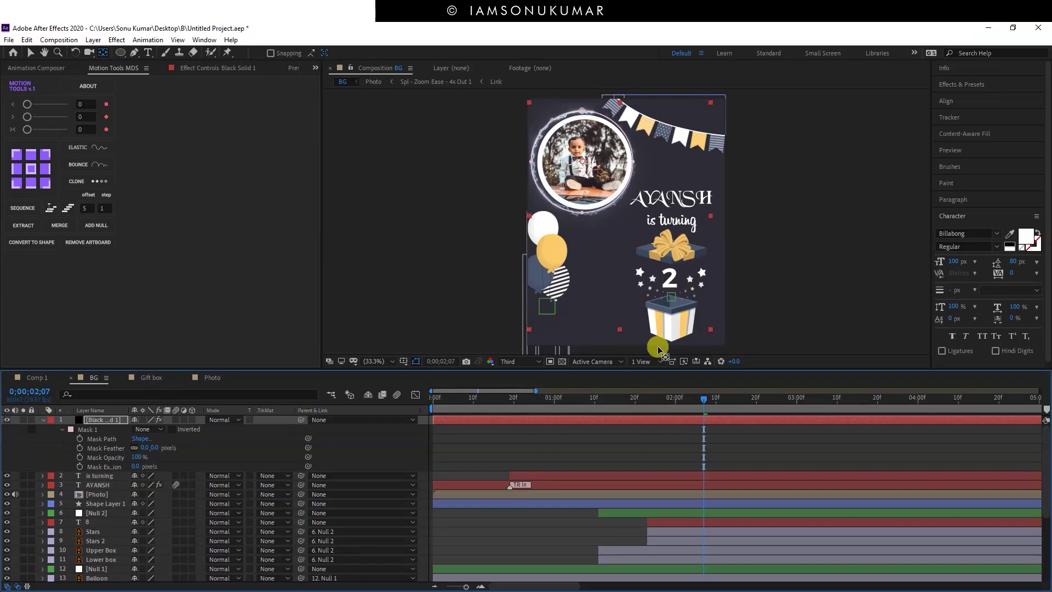
{"action": "key", "text": "ctrl+a"}
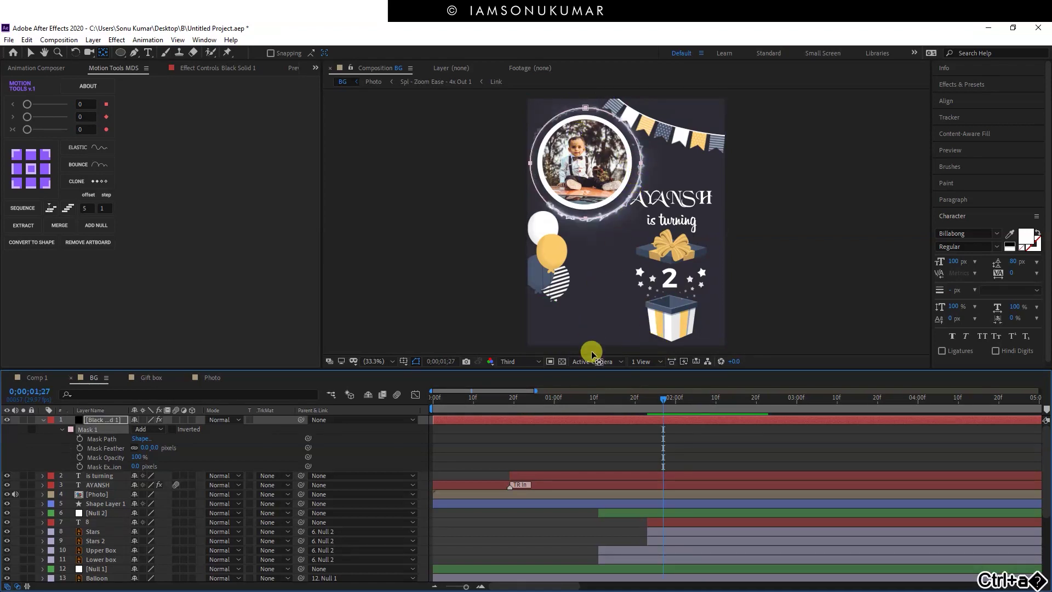
- Shrink and reposition the circular mask ring around the photo
{"action": "key", "text": "v"}
{"action": "double_click", "coordinate": [641, 163]}
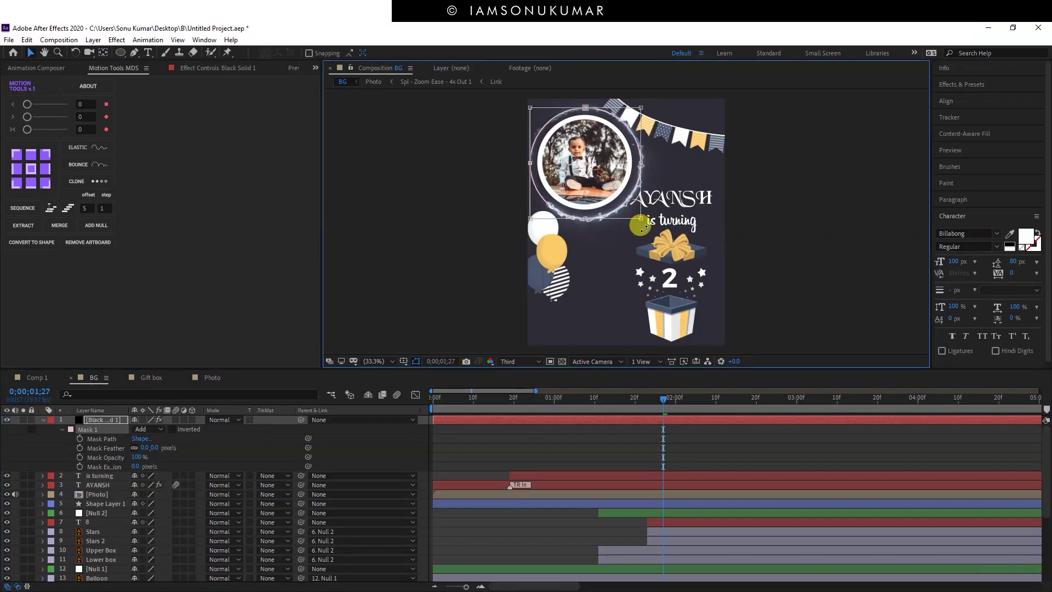
{"action": "left_click_drag", "start_coordinate": [639, 217], "coordinate": [629, 207]}
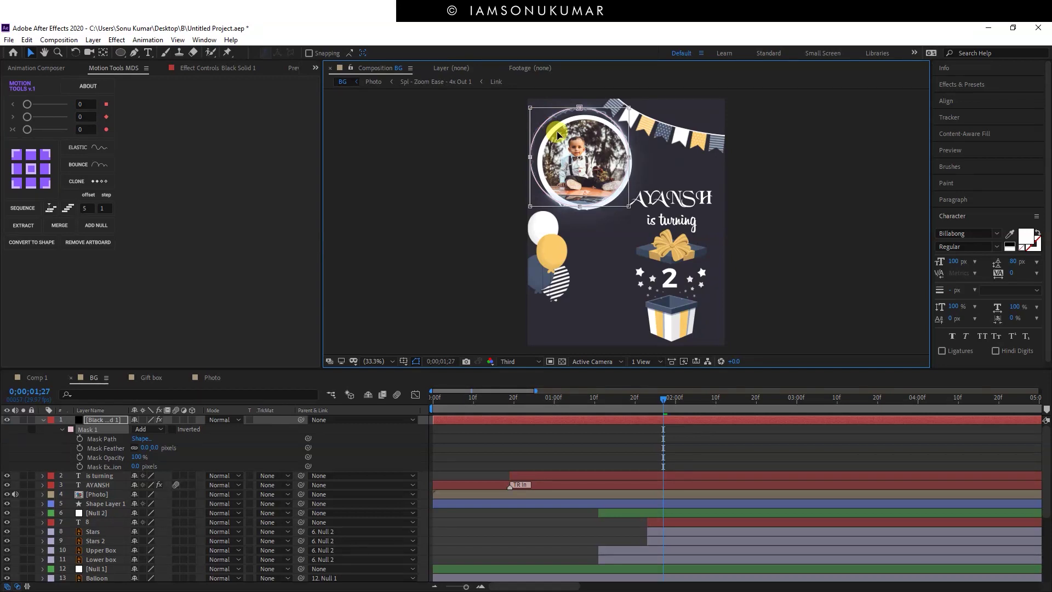
{"action": "left_click_drag", "start_coordinate": [557, 134], "coordinate": [559, 136]}
{"action": "left_click_drag", "start_coordinate": [557, 134], "coordinate": [558, 134]}
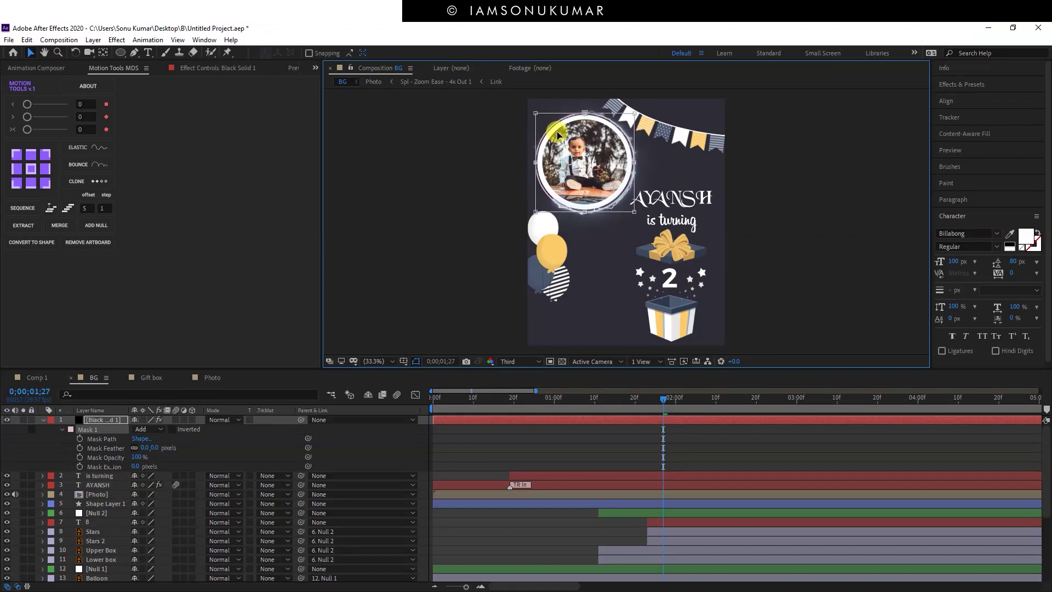
- Shrink the mask ring slightly more and preview the glowing ring
{"action": "left_click", "coordinate": [661, 431]}
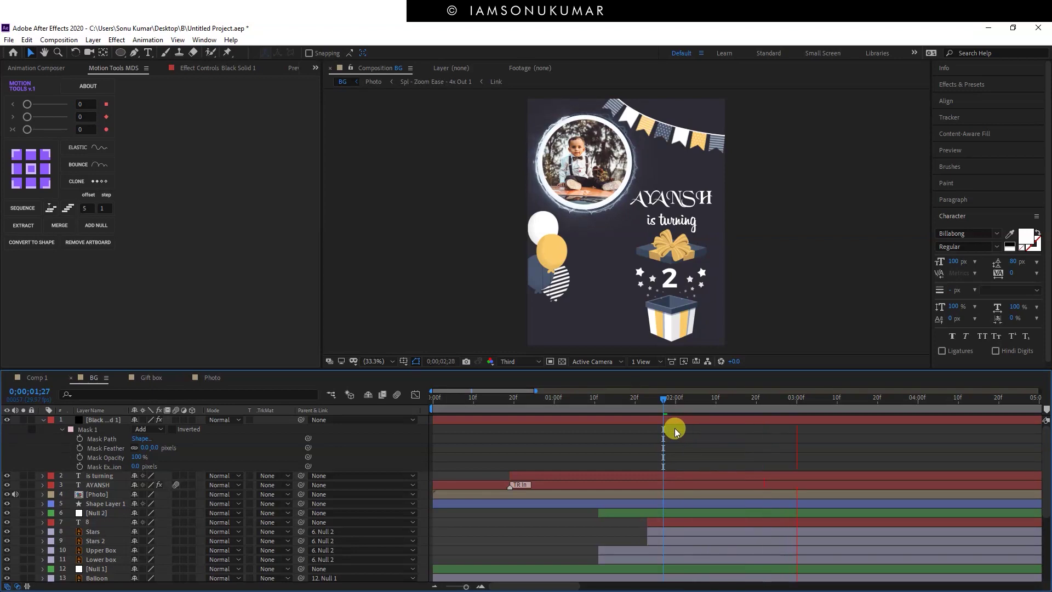
{"action": "left_click", "coordinate": [693, 425]}
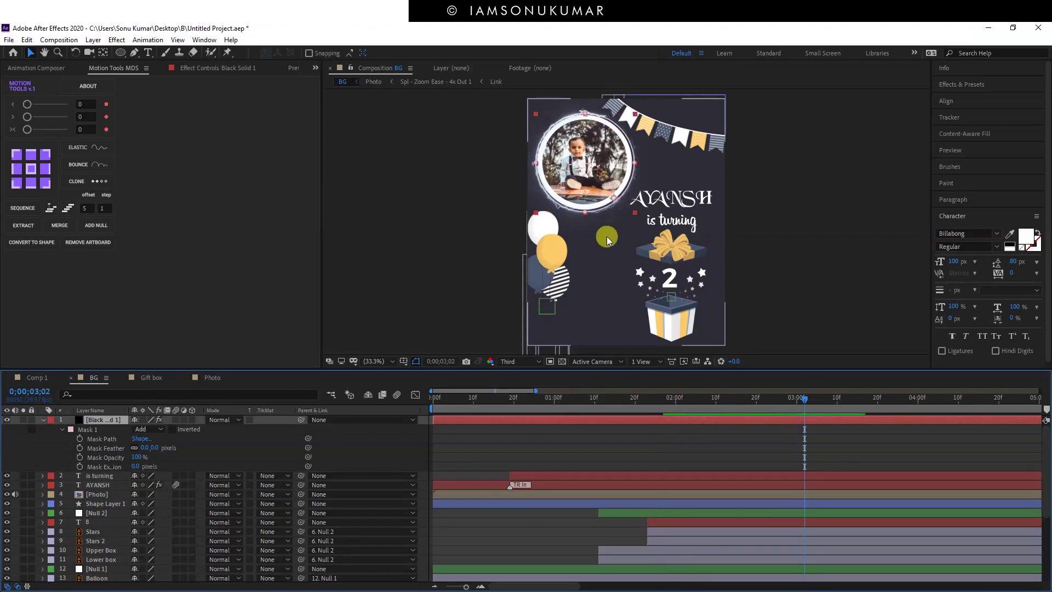
{"action": "double_click", "coordinate": [634, 182]}
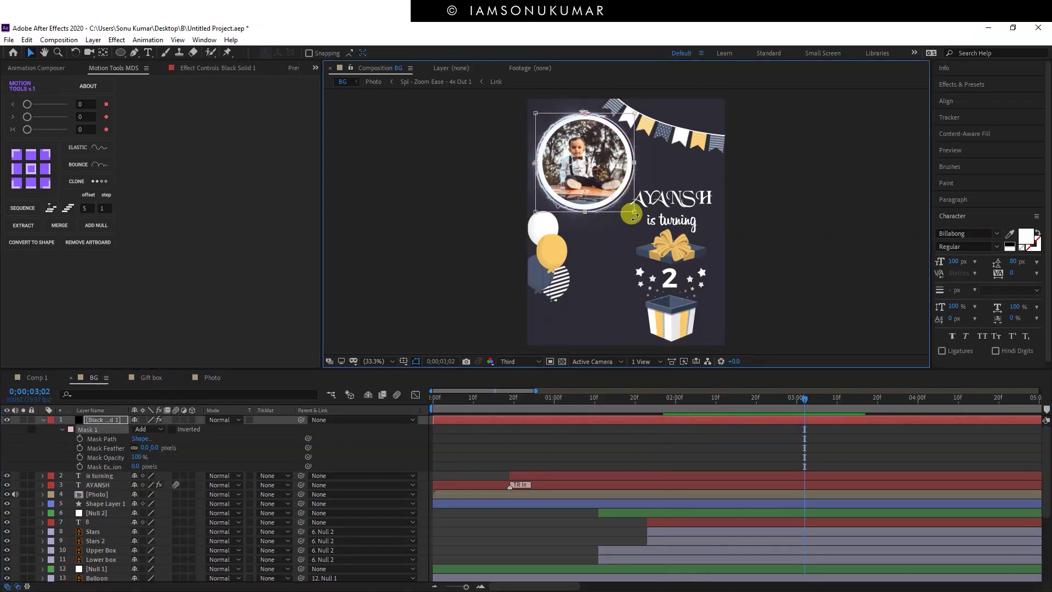
{"action": "left_click_drag", "start_coordinate": [634, 211], "coordinate": [630, 208]}
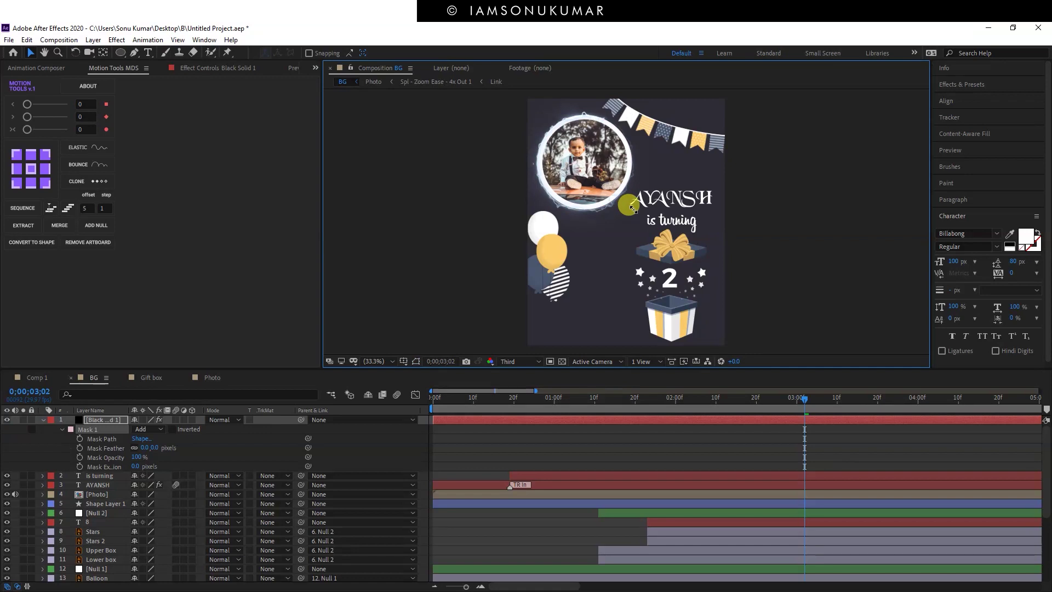
{"action": "key", "text": "space"}
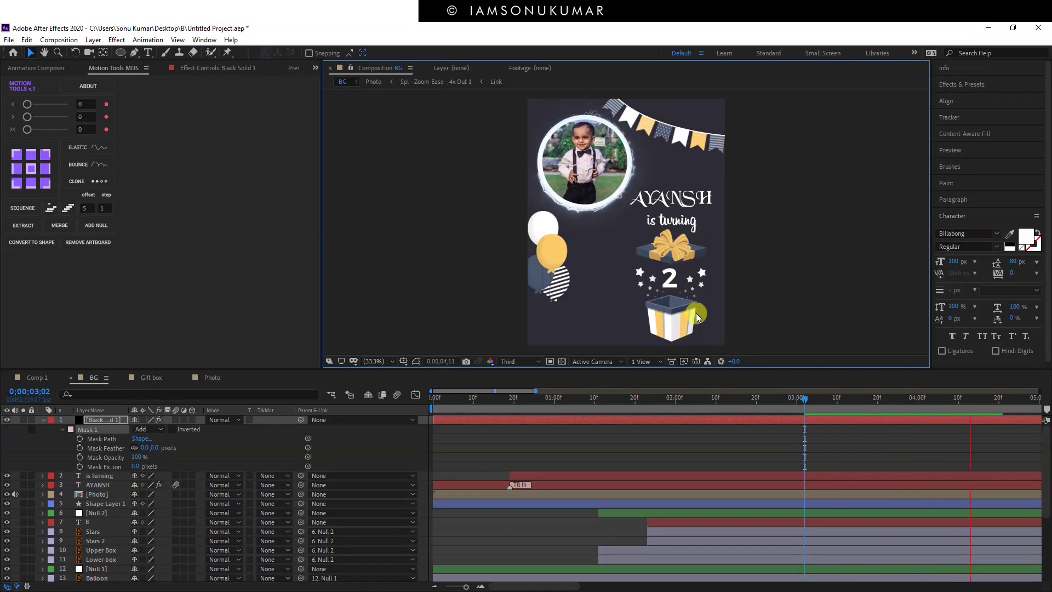
{"action": "key", "text": "space"}
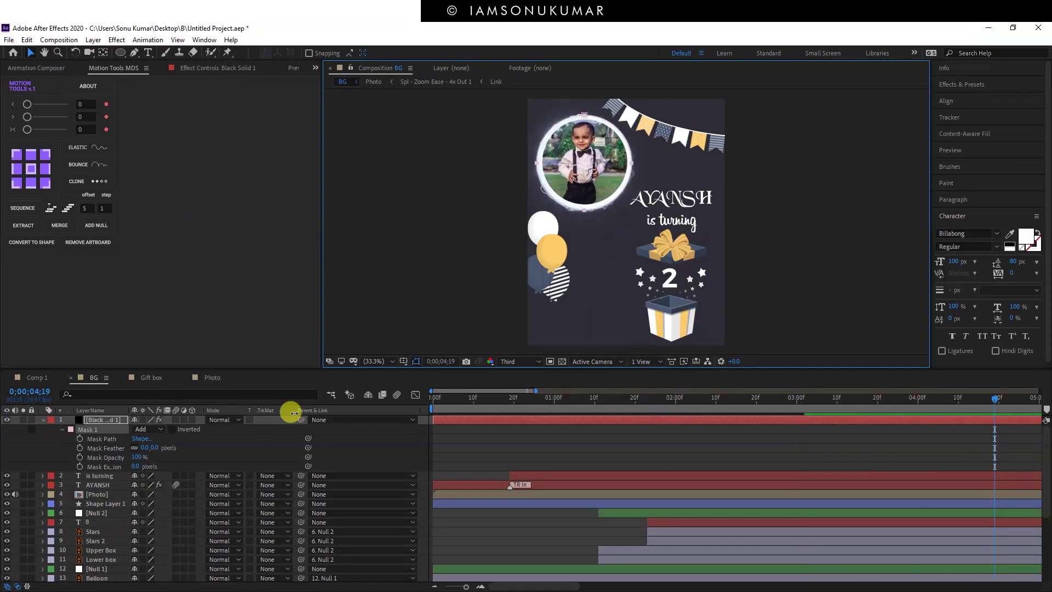
{"action": "left_click", "coordinate": [104, 414]}
{"action": "key", "text": "ctrl+a"}
- Try Screen and Lighten blending on the glow layer, then revert it to Normal
{"action": "left_click", "coordinate": [217, 68]}
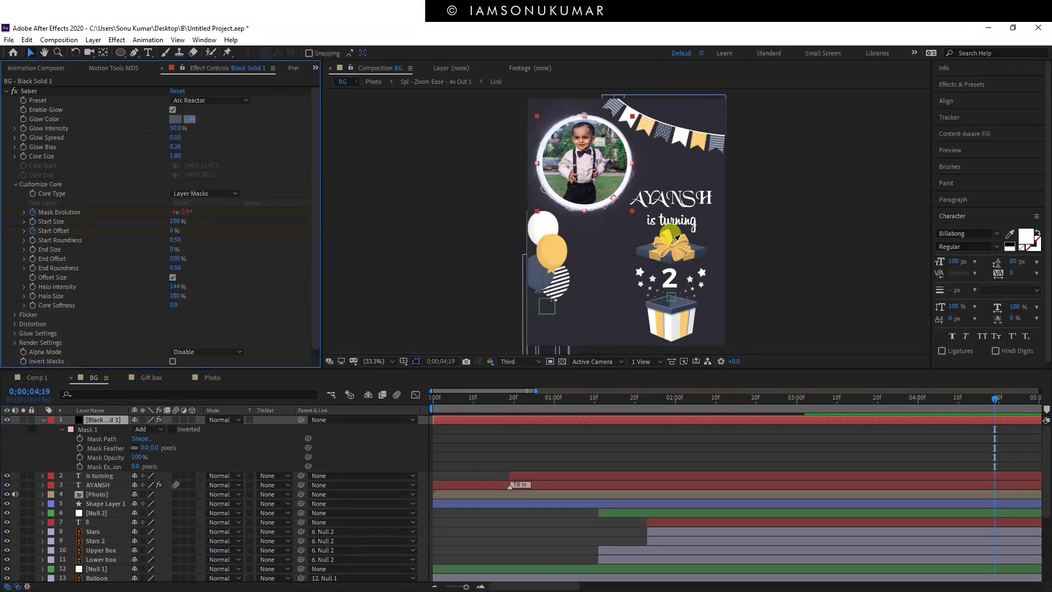
{"action": "left_click", "coordinate": [549, 247]}
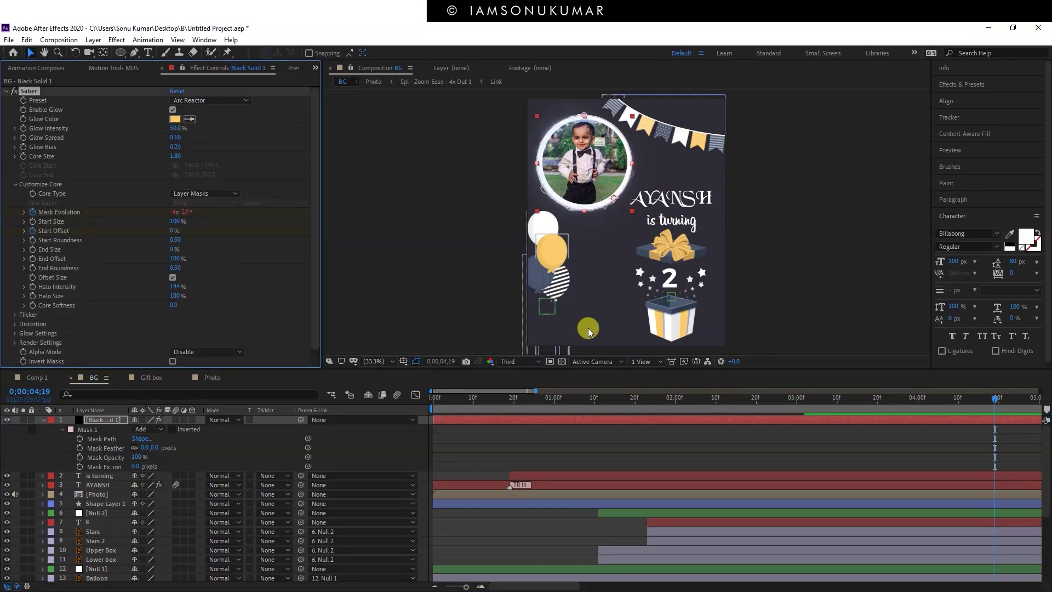
{"action": "left_click", "coordinate": [620, 425]}
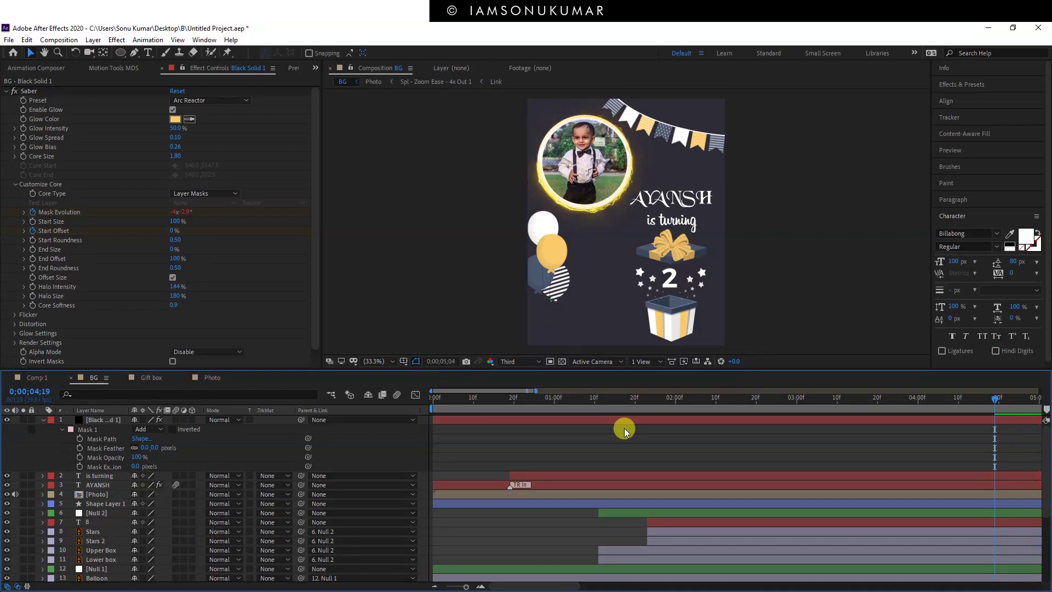
{"action": "left_click", "coordinate": [222, 421]}
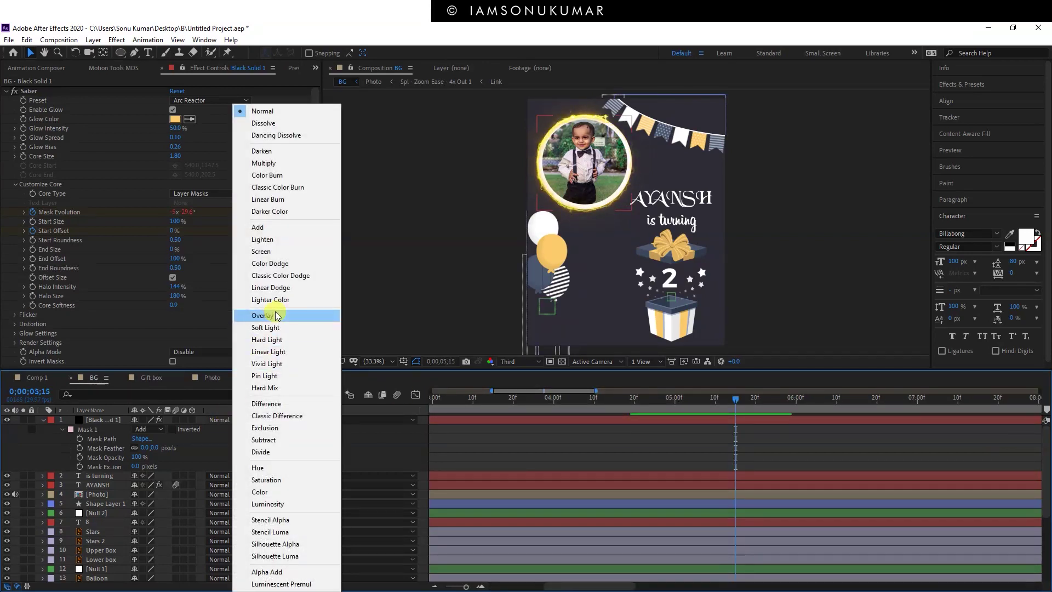
{"action": "left_click", "coordinate": [278, 251]}
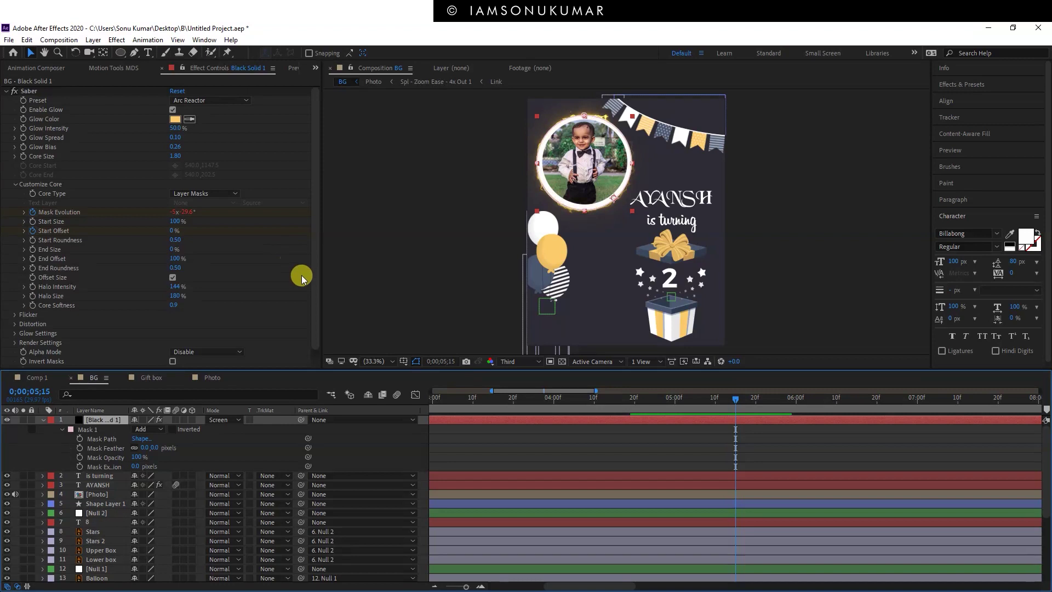
{"action": "left_click", "coordinate": [219, 419]}
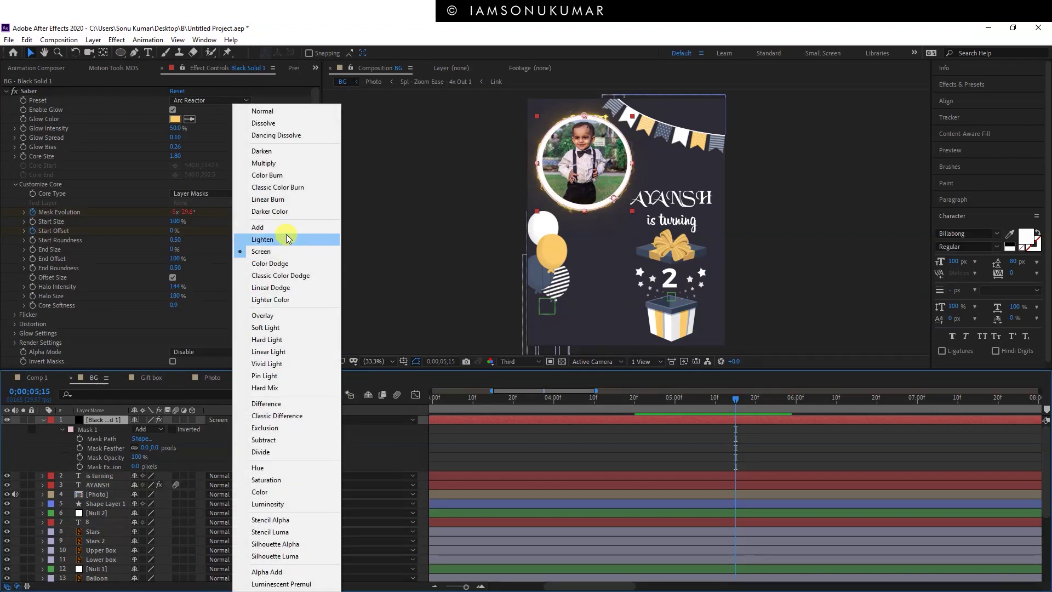
{"action": "left_click", "coordinate": [284, 239]}
{"action": "key", "text": "ctrl+a"}
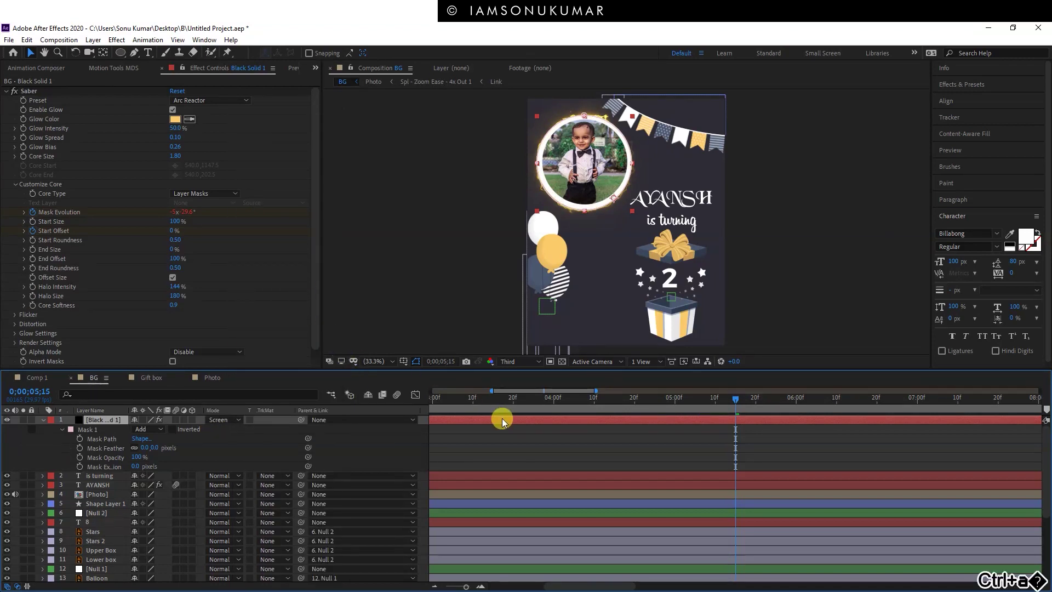
{"action": "key", "text": "alt+shift+n"}
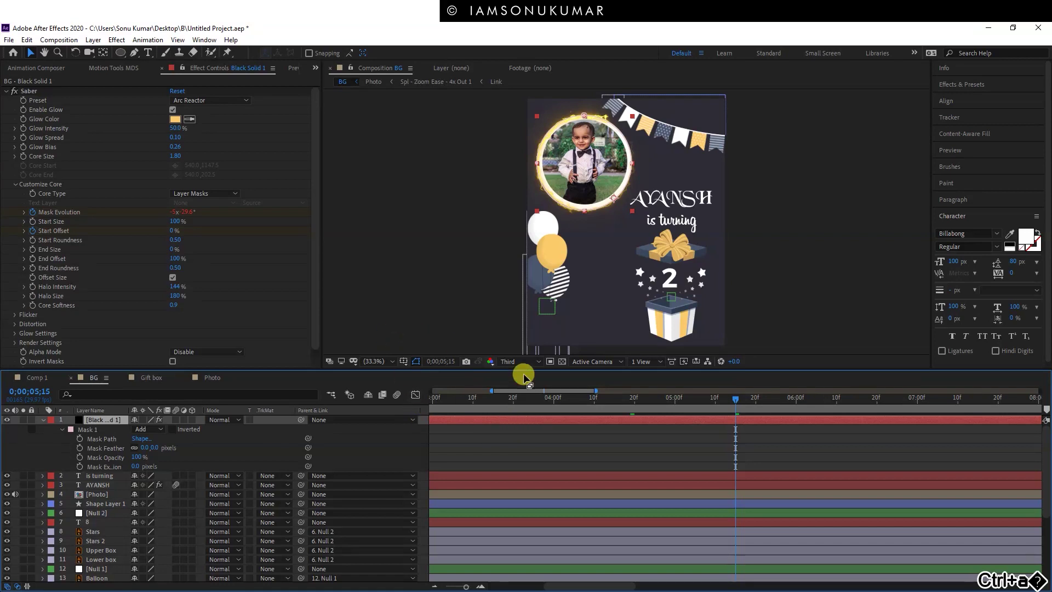
- Set the Saber glow colour to a dark blue in the colour picker and preview
{"action": "left_click", "coordinate": [190, 119]}
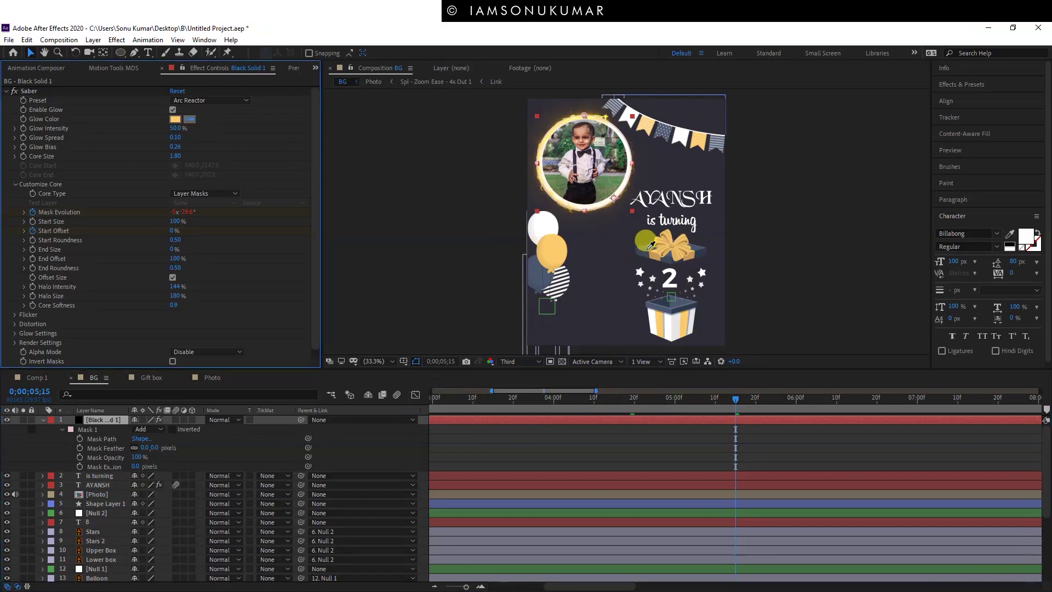
{"action": "left_click", "coordinate": [647, 249]}
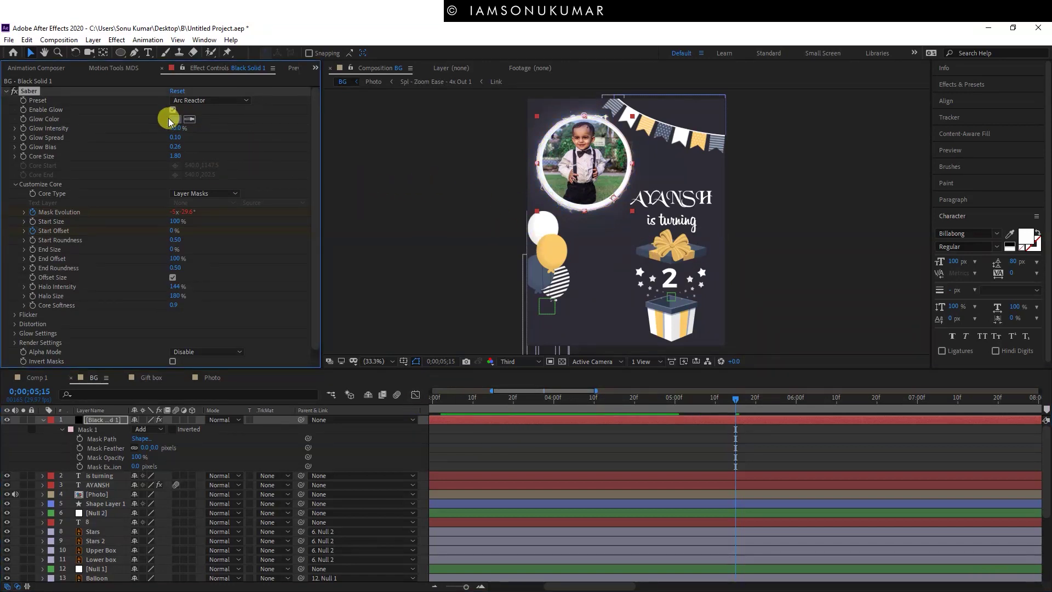
{"action": "left_click", "coordinate": [174, 118]}
{"action": "left_click_drag", "start_coordinate": [456, 298], "coordinate": [500, 309]}
{"action": "left_click", "coordinate": [646, 264]}
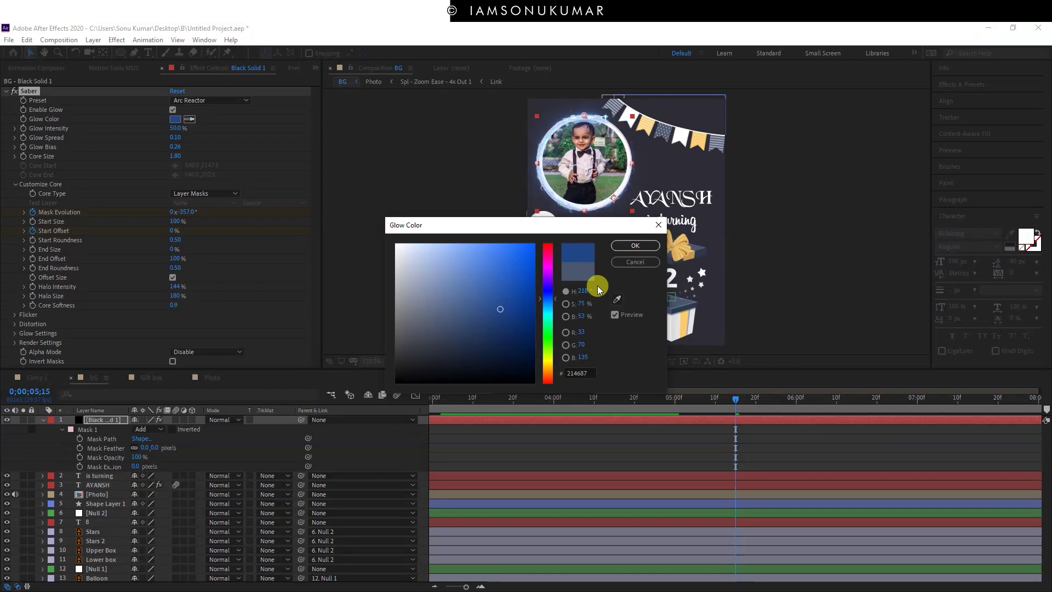
{"action": "left_click", "coordinate": [480, 324]}
{"action": "left_click", "coordinate": [635, 246]}
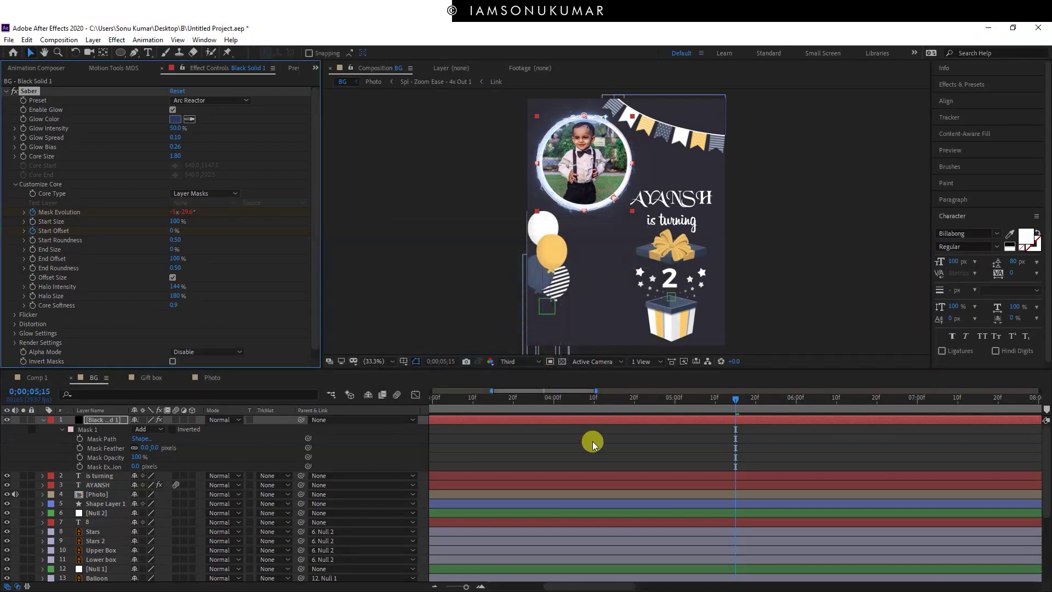
{"action": "left_click", "coordinate": [593, 444]}
{"action": "key", "text": "space"}
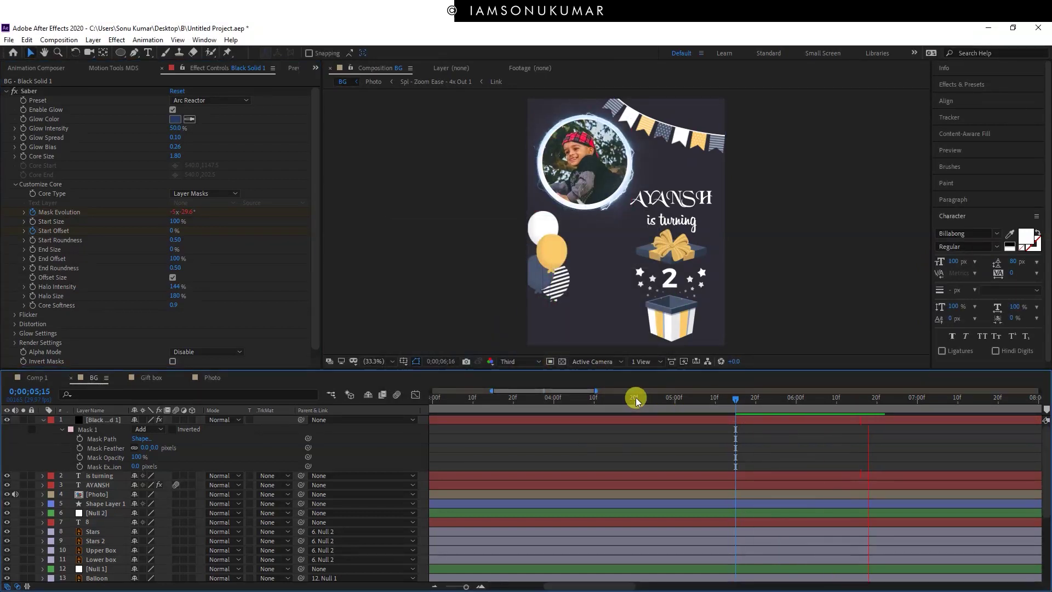
- Collapse the glow layer's mask properties and replay the animation from the start
{"action": "key", "text": "space"}
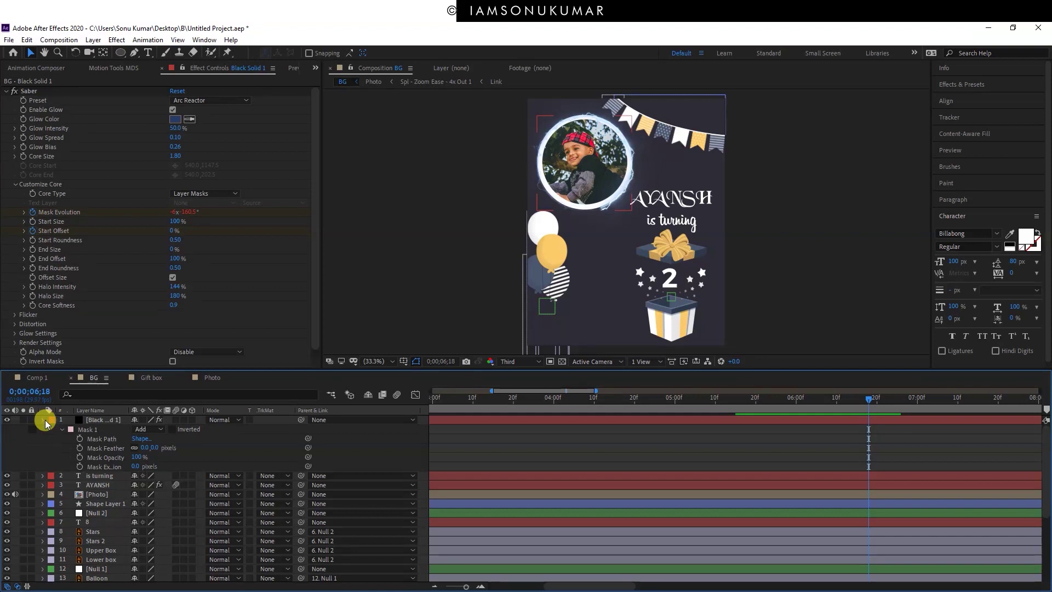
{"action": "left_click", "coordinate": [43, 419]}
{"action": "scroll", "coordinate": [559, 482], "scroll_direction": "down", "scroll_amount": 5, "text": "alt"}
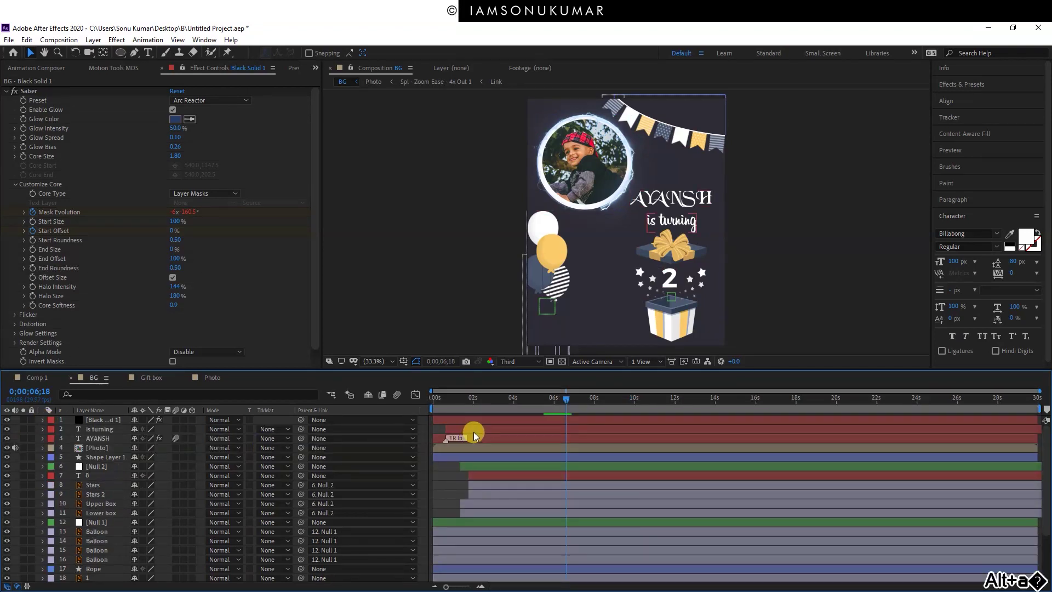
{"action": "left_click_drag", "start_coordinate": [453, 401], "coordinate": [429, 397]}
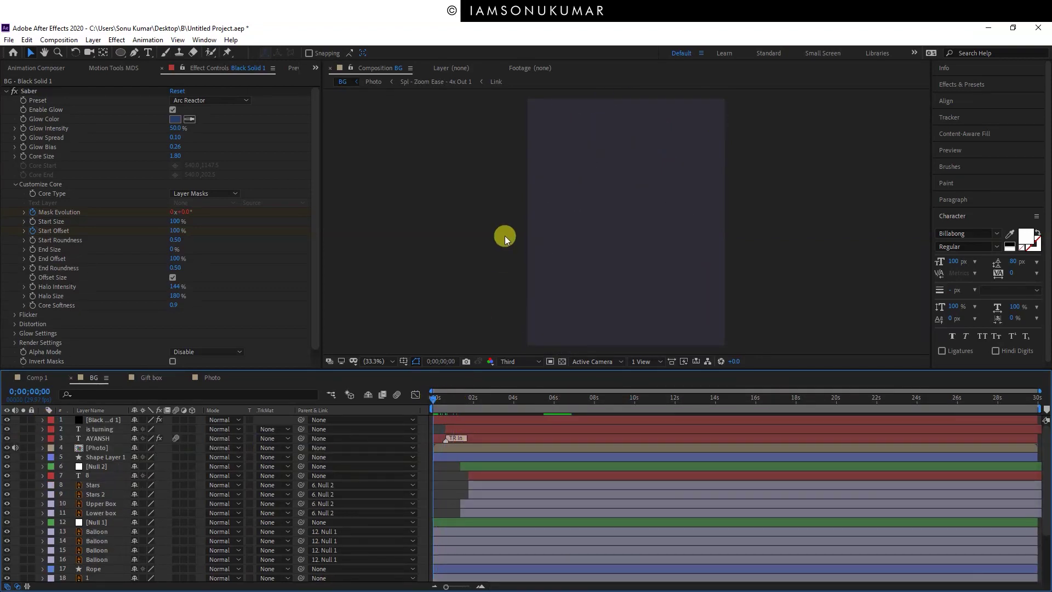
{"action": "key", "text": "space"}
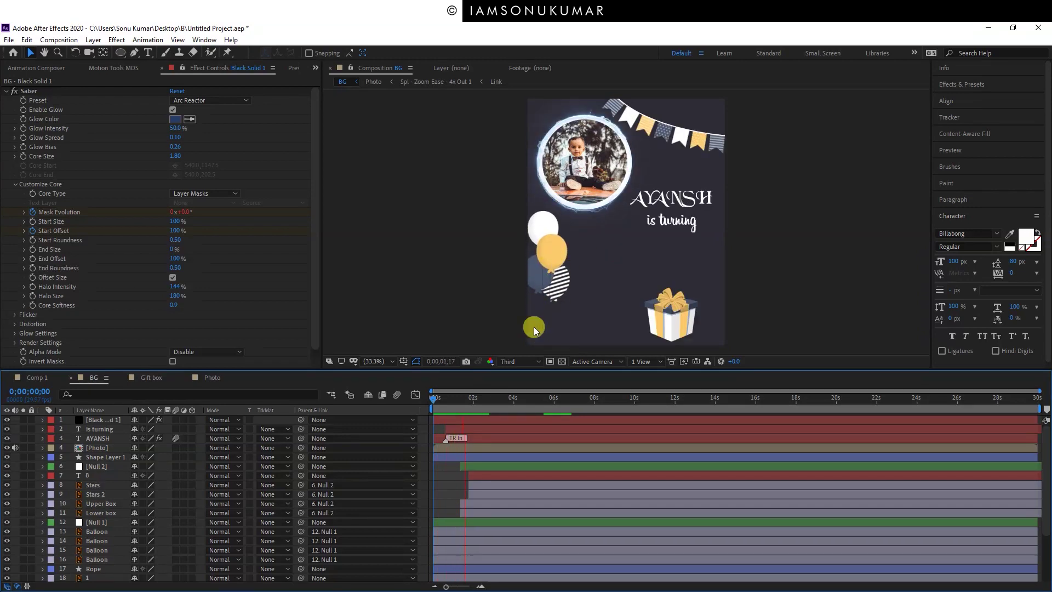
- Show the glow layer's keyframes, zoom the timeline to 15 seconds, and preview up to the gift box
{"action": "left_click", "coordinate": [559, 420]}
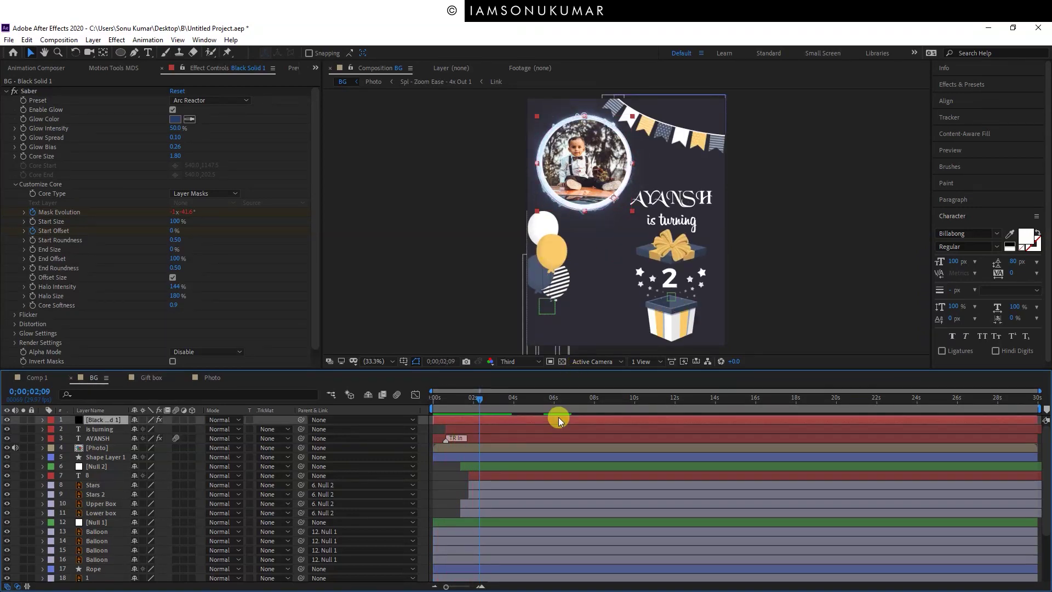
{"action": "key", "text": "u"}
{"action": "key", "text": "u"}
{"action": "key", "text": "u"}
{"action": "key", "text": "u"}
{"action": "key", "text": "equal"}
{"action": "left_click_drag", "start_coordinate": [446, 404], "coordinate": [386, 406]}
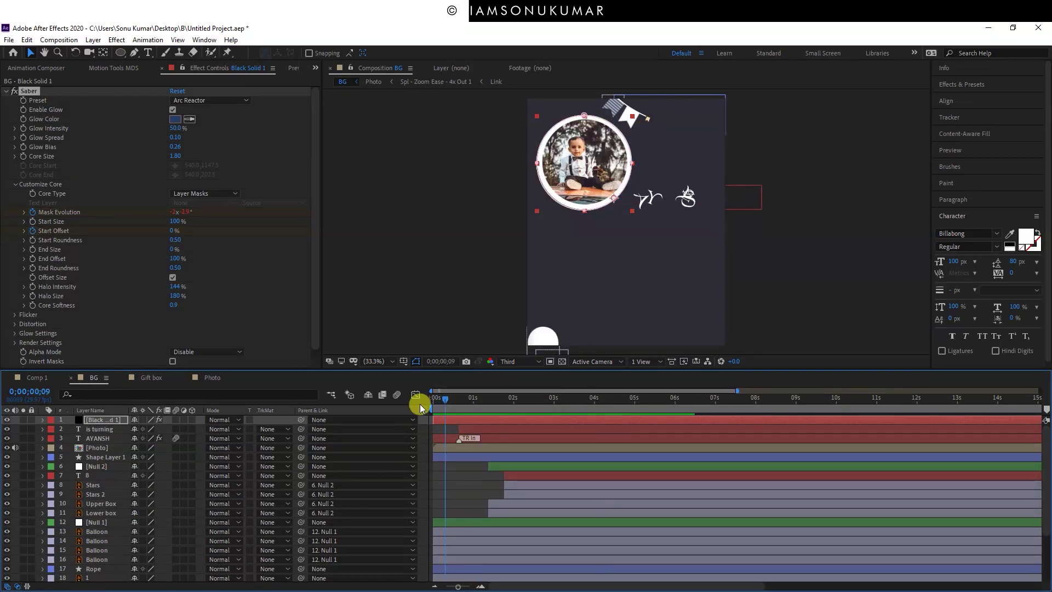
{"action": "key", "text": "space"}
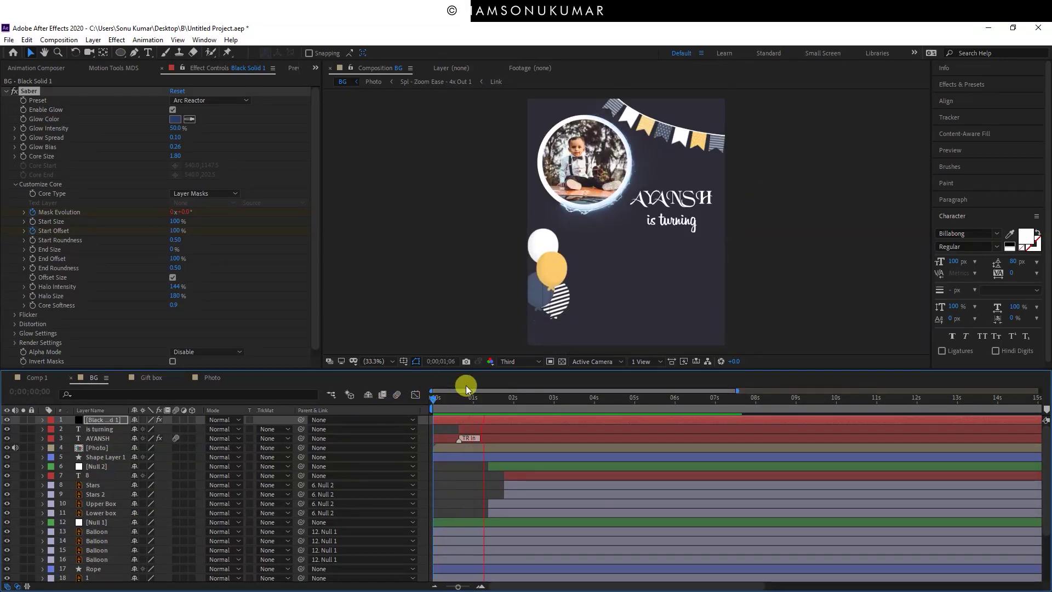
{"action": "key", "text": "space"}
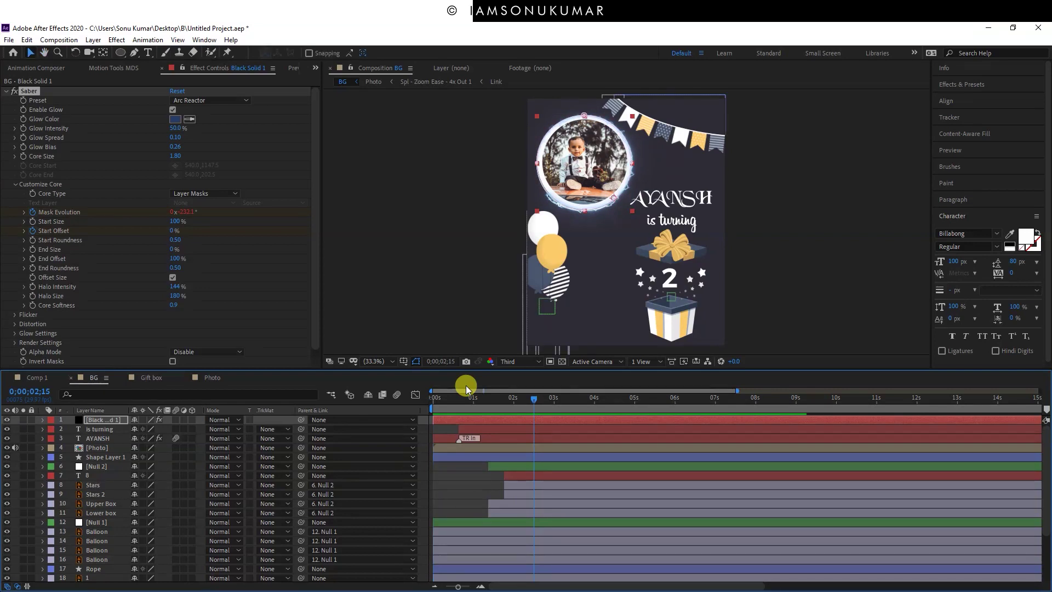
{"action": "left_click_drag", "start_coordinate": [685, 300], "coordinate": [688, 296]}
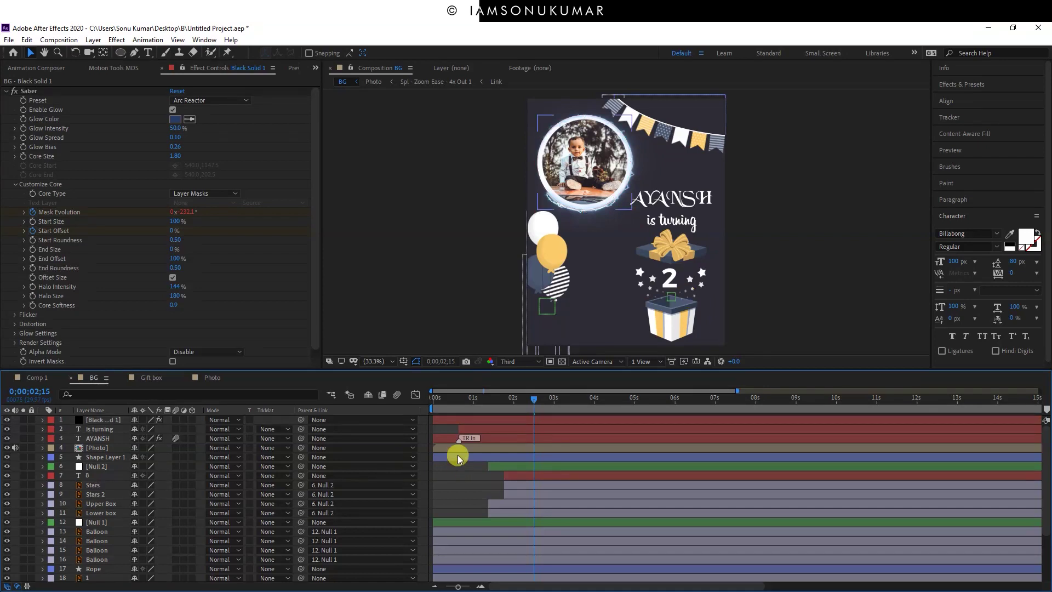
{"action": "left_click_drag", "start_coordinate": [446, 400], "coordinate": [427, 400]}
{"action": "key", "text": "space"}
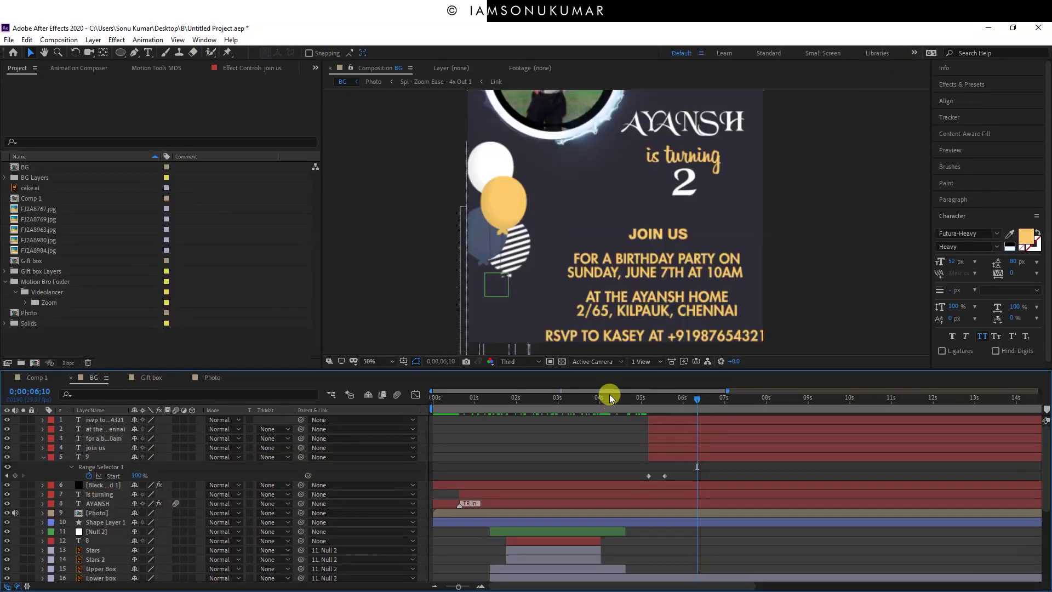
{"action": "left_click_drag", "start_coordinate": [611, 397], "coordinate": [594, 397]}
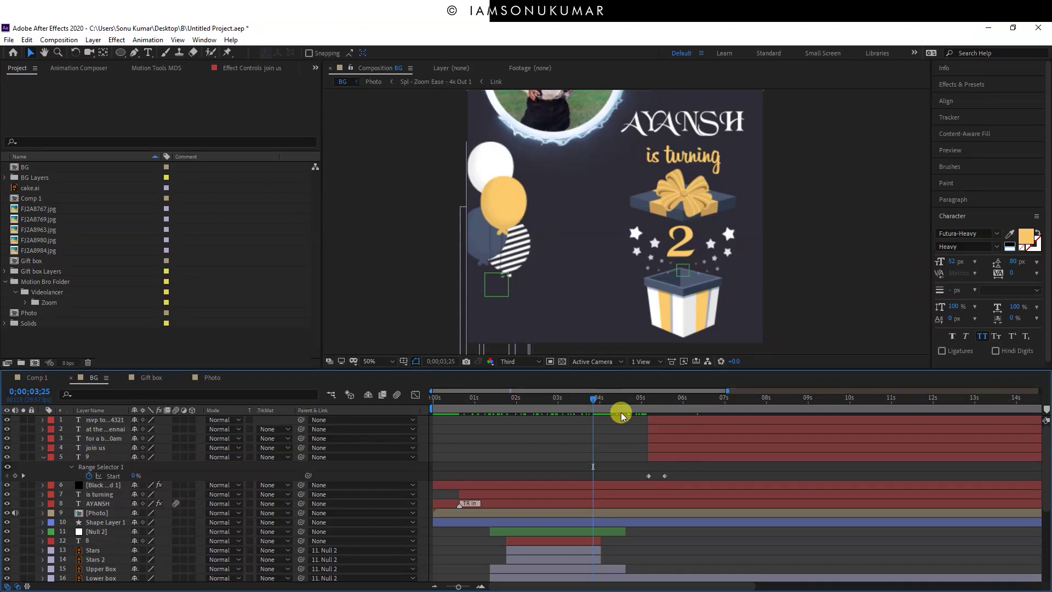
- Shift the number layer earlier, shorten its text reveal, and line up with the gift box opening
{"action": "left_click_drag", "start_coordinate": [675, 455], "coordinate": [620, 451]}
{"action": "key", "text": "space"}
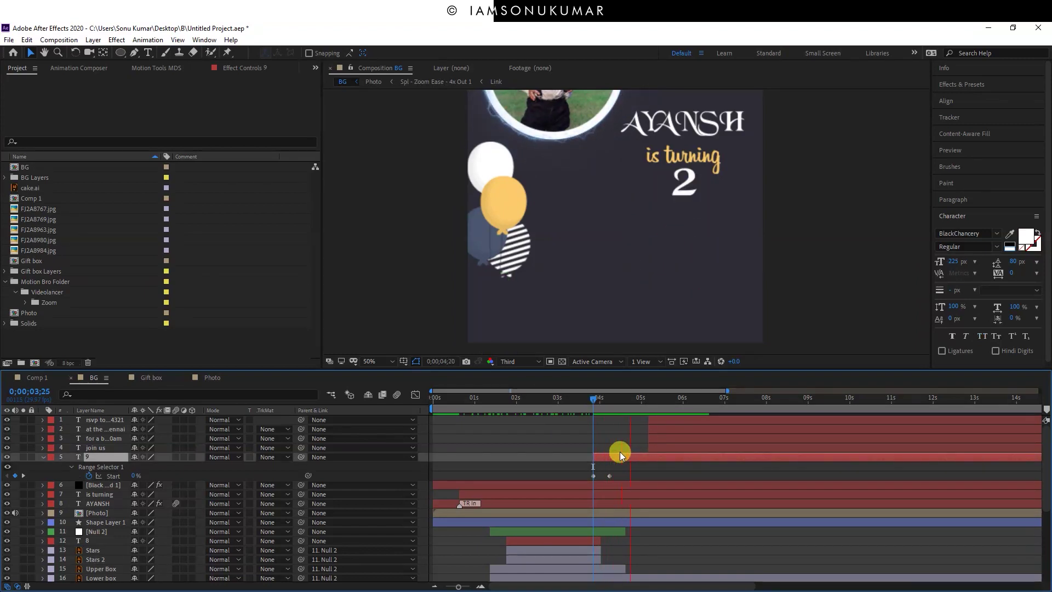
{"action": "key", "text": "space"}
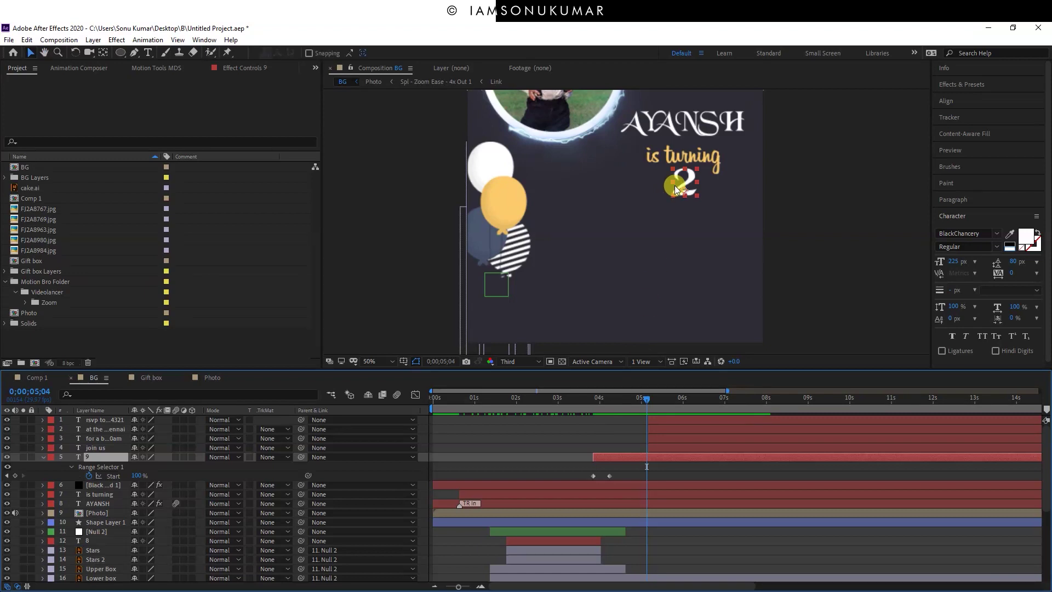
{"action": "left_click_drag", "start_coordinate": [609, 476], "coordinate": [601, 476]}
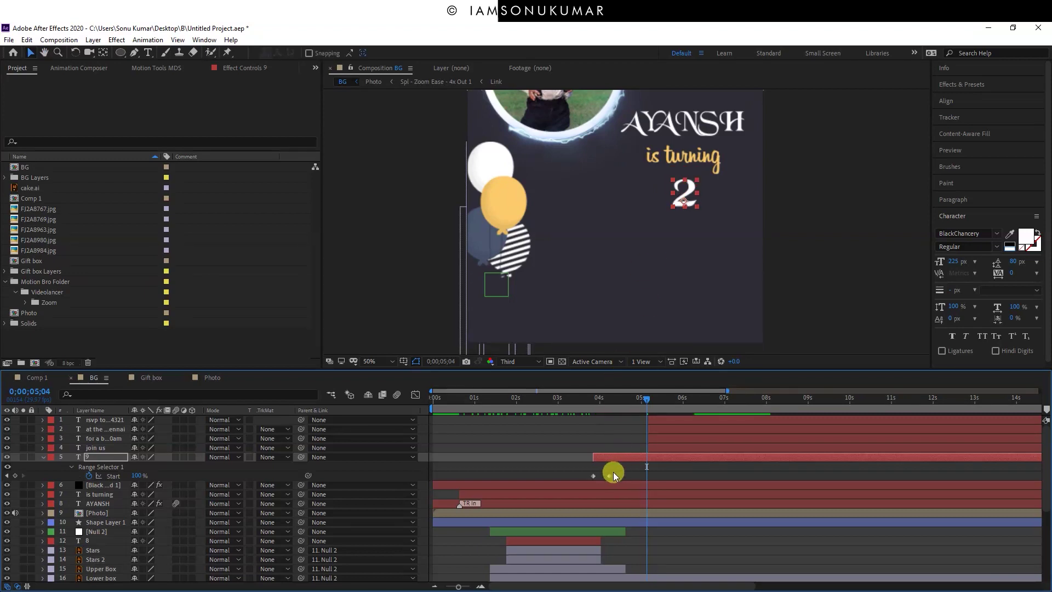
{"action": "left_click", "coordinate": [581, 399]}
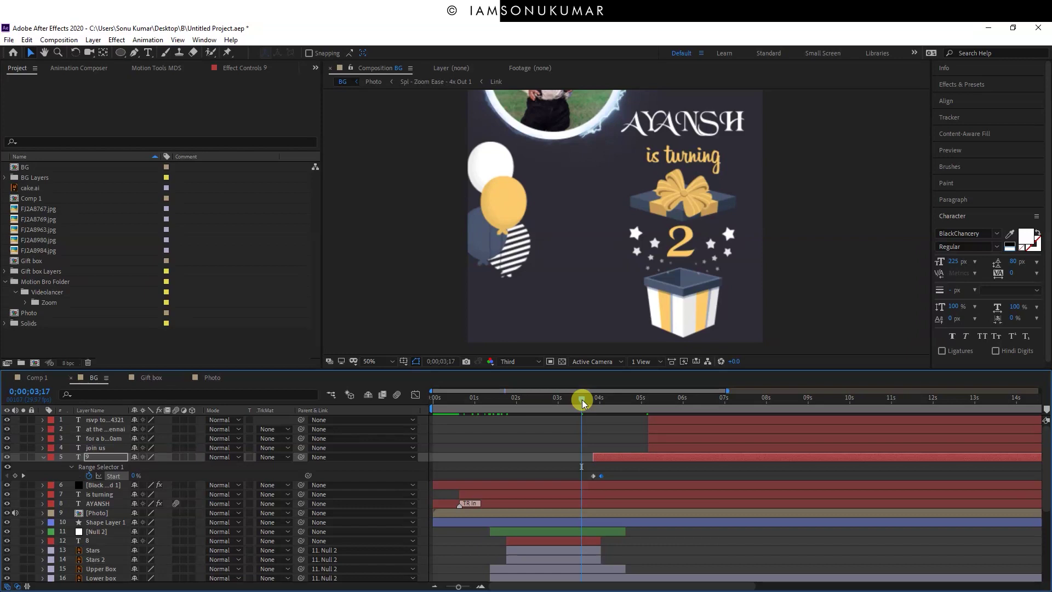
{"action": "key", "text": "space"}
{"action": "left_click_drag", "start_coordinate": [582, 399], "coordinate": [594, 399]}
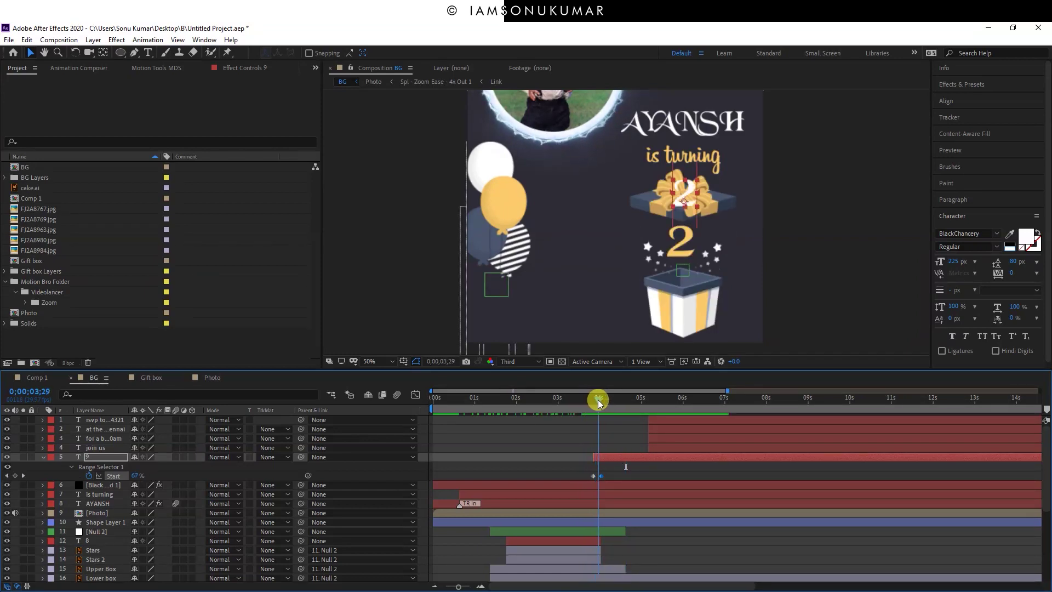
{"action": "left_click_drag", "start_coordinate": [595, 400], "coordinate": [592, 402]}
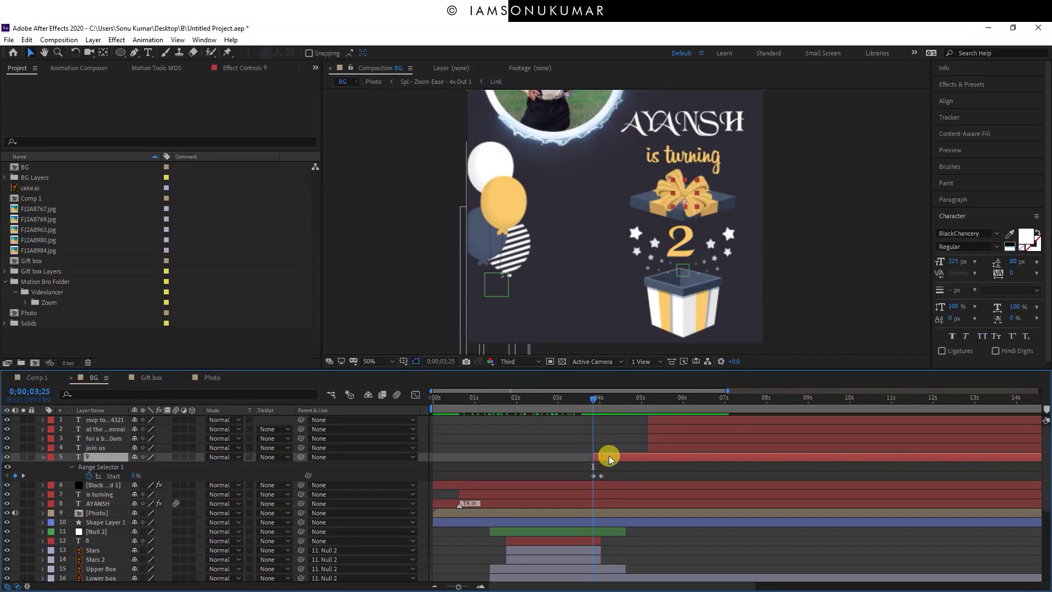
- Key the 2's Scale from 0% to 100% just after 4 seconds, then shift JOIN US to follow
{"action": "key", "text": "s"}
{"action": "left_click", "coordinate": [71, 465]}
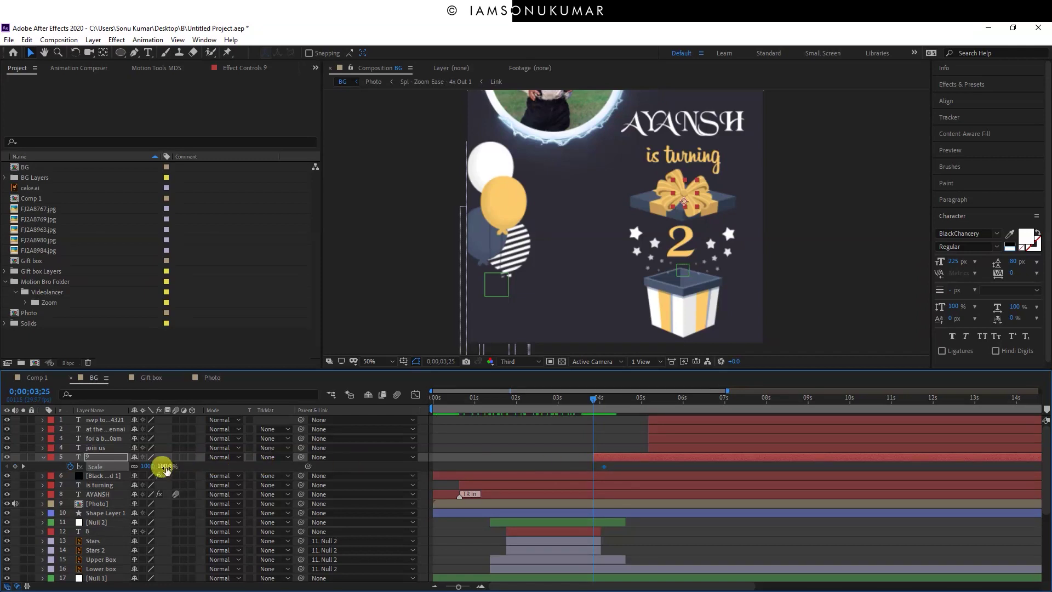
{"action": "key", "text": "Return"}
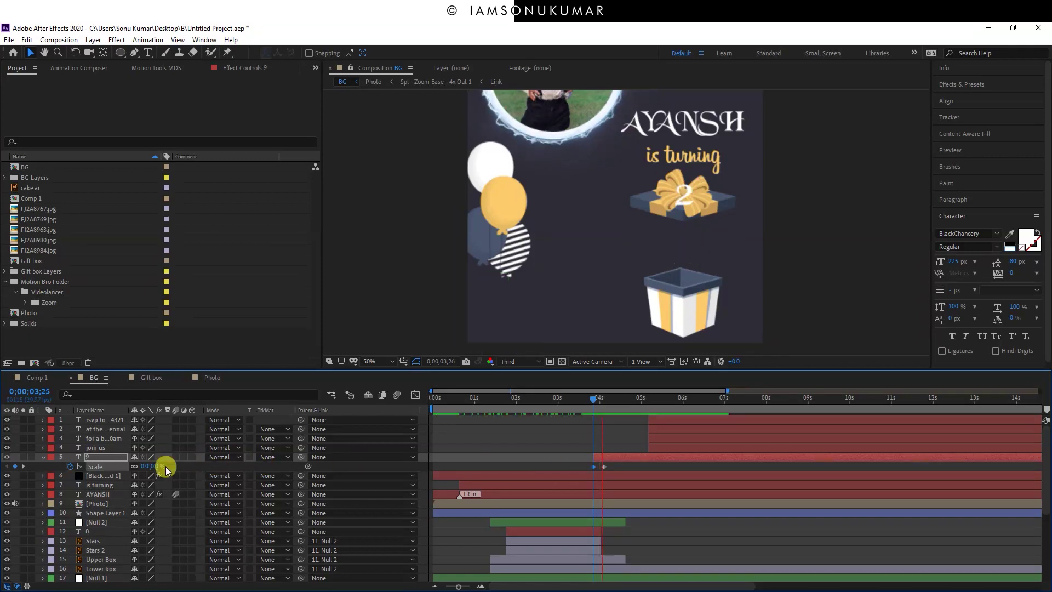
{"action": "key", "text": "space"}
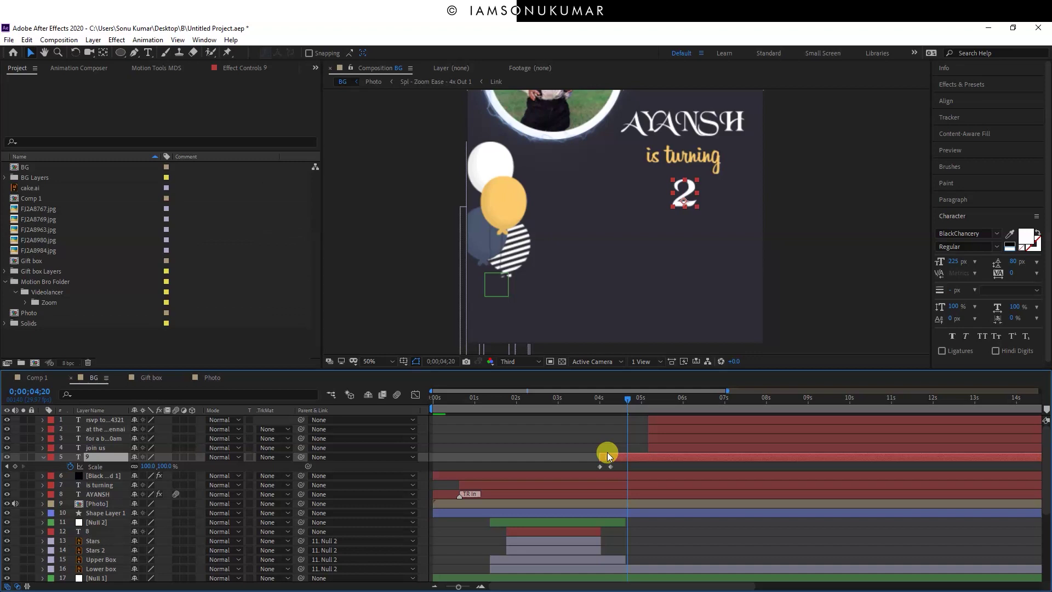
{"action": "left_click_drag", "start_coordinate": [610, 467], "coordinate": [605, 467]}
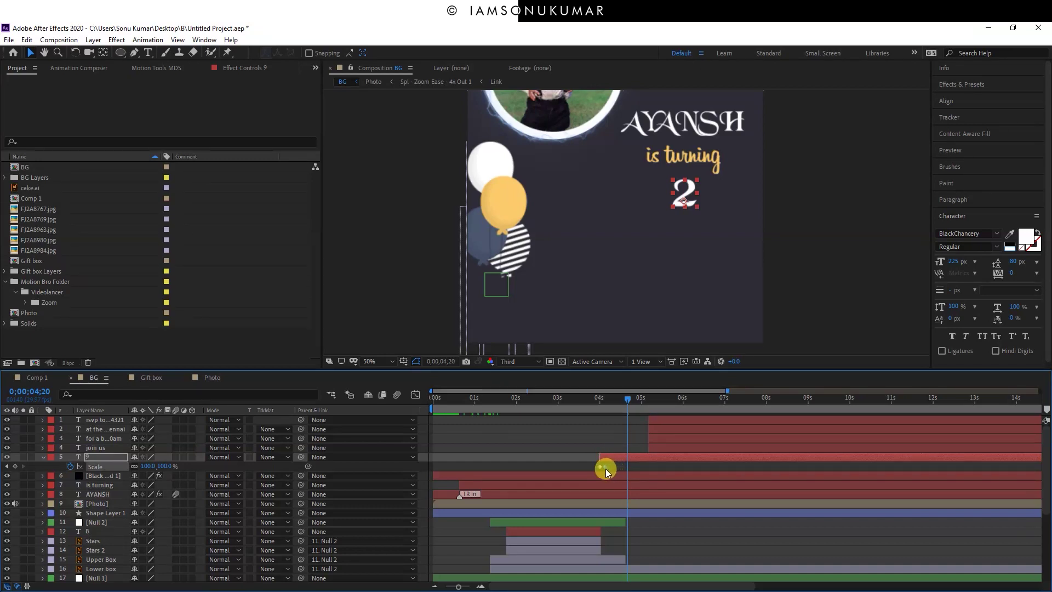
{"action": "left_click", "coordinate": [590, 400]}
{"action": "key", "text": "space"}
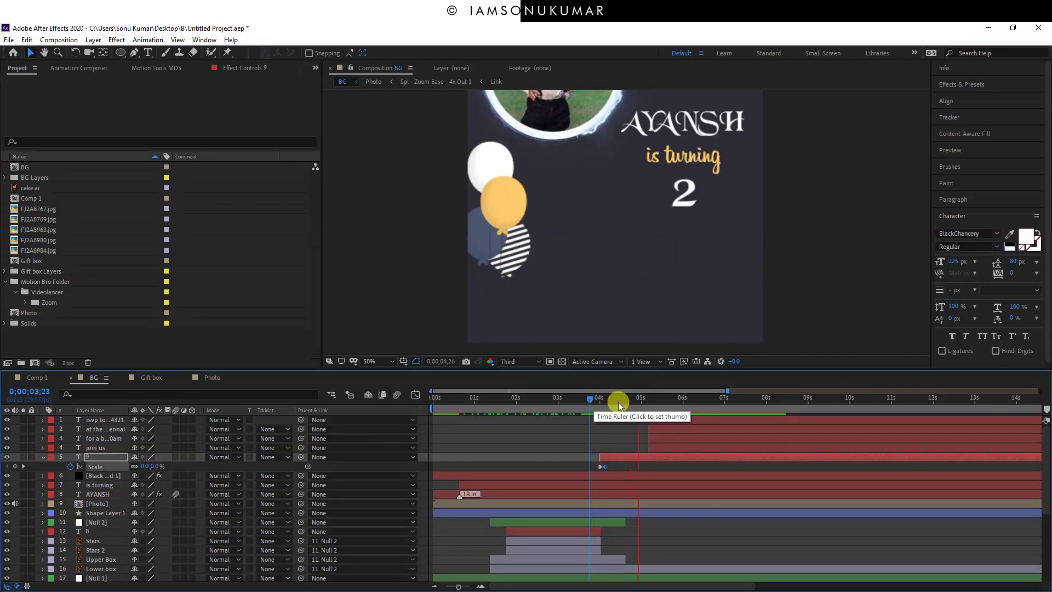
{"action": "key", "text": "space"}
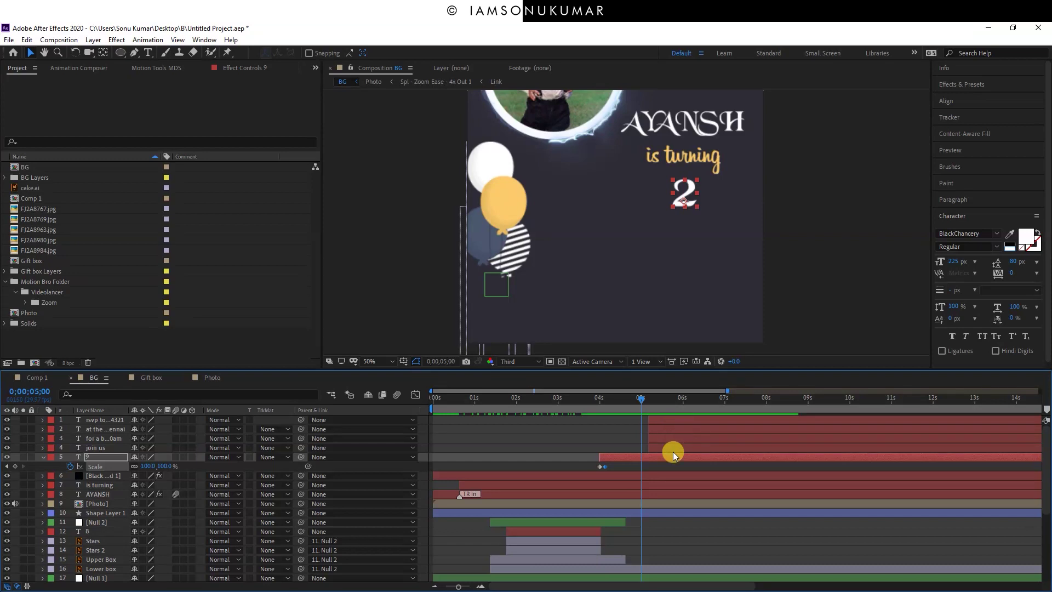
{"action": "left_click_drag", "start_coordinate": [672, 448], "coordinate": [655, 447]}
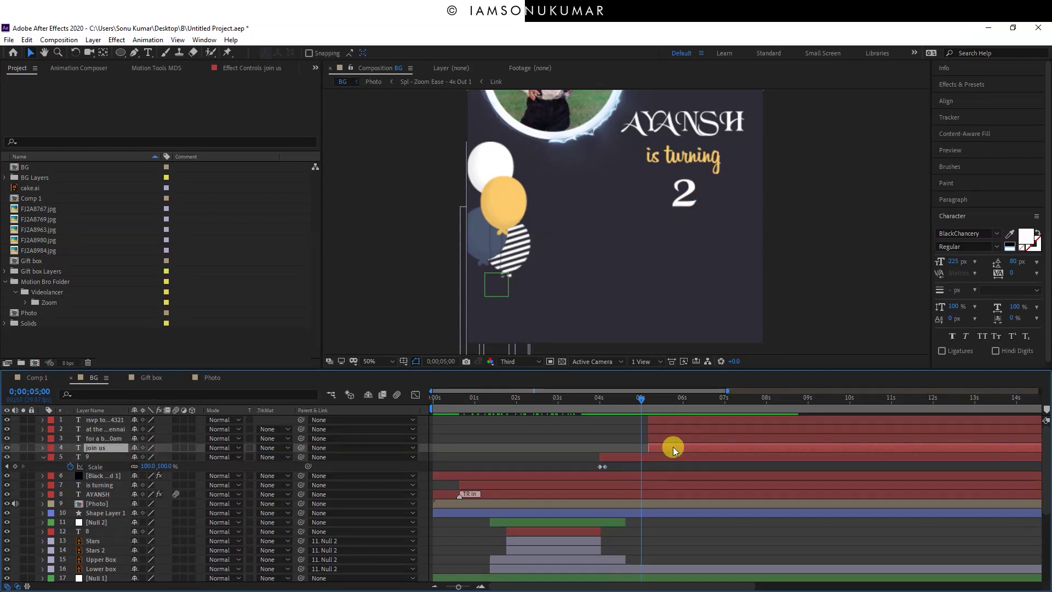
- Centre the JOIN US anchor point with Motion Tools and place it beneath the 2
{"action": "left_click_drag", "start_coordinate": [626, 399], "coordinate": [612, 403]}
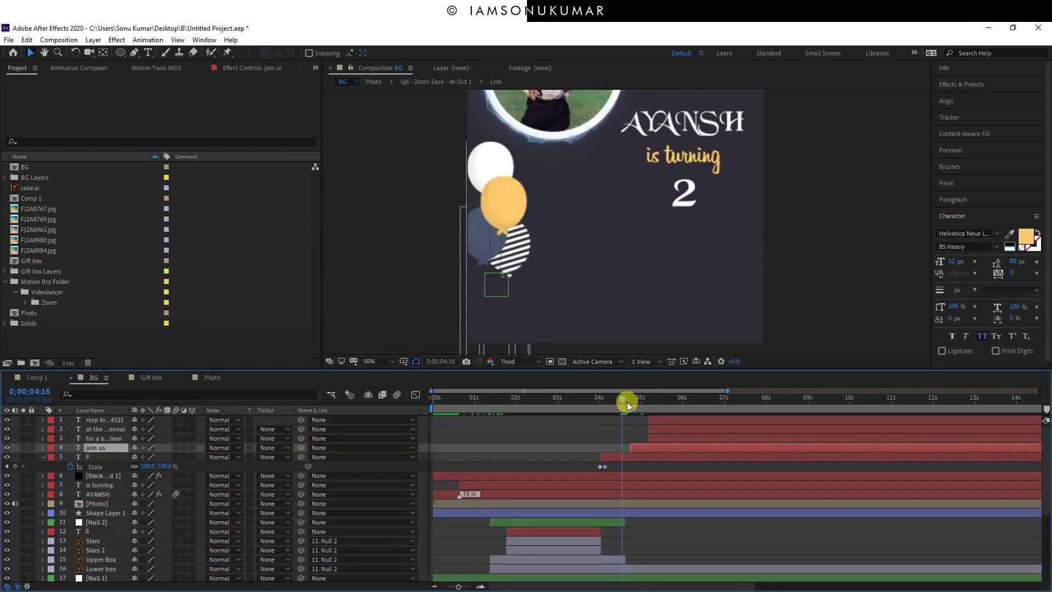
{"action": "left_click_drag", "start_coordinate": [610, 402], "coordinate": [630, 402]}
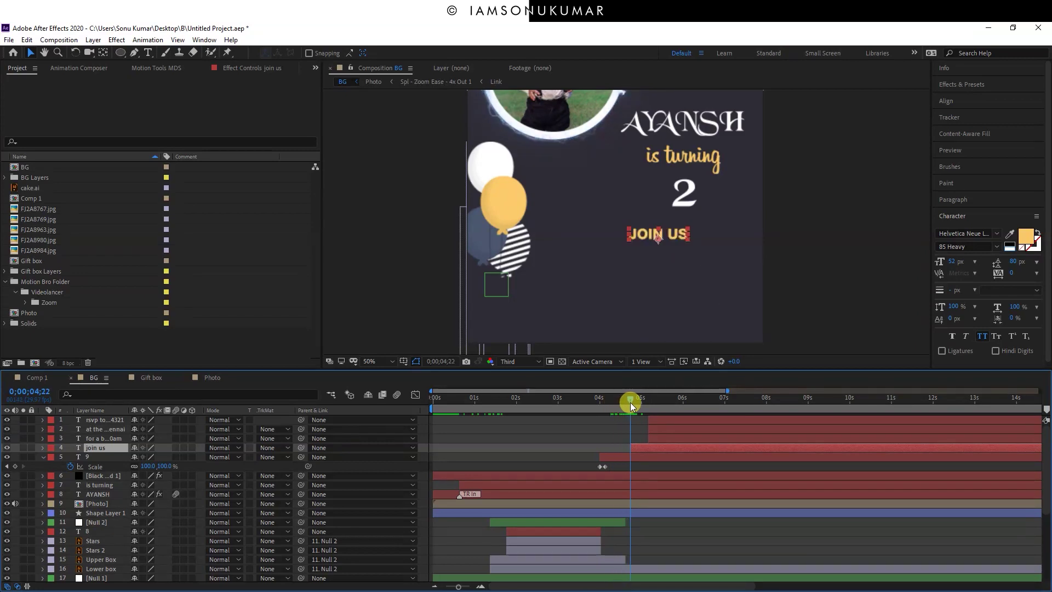
{"action": "left_click", "coordinate": [147, 69]}
{"action": "left_click", "coordinate": [31, 169]}
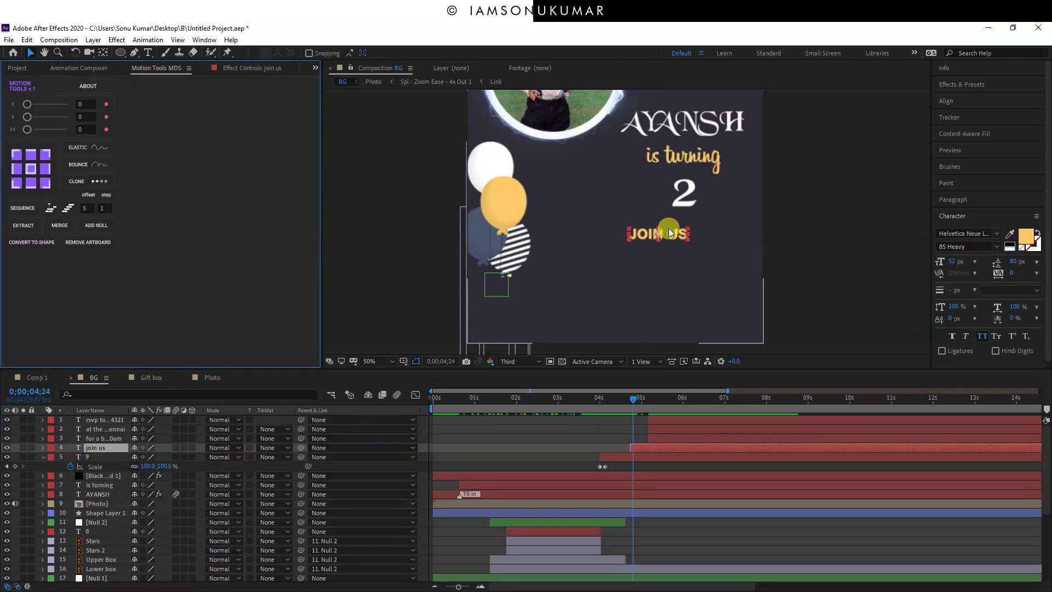
{"action": "left_click_drag", "start_coordinate": [673, 236], "coordinate": [696, 229]}
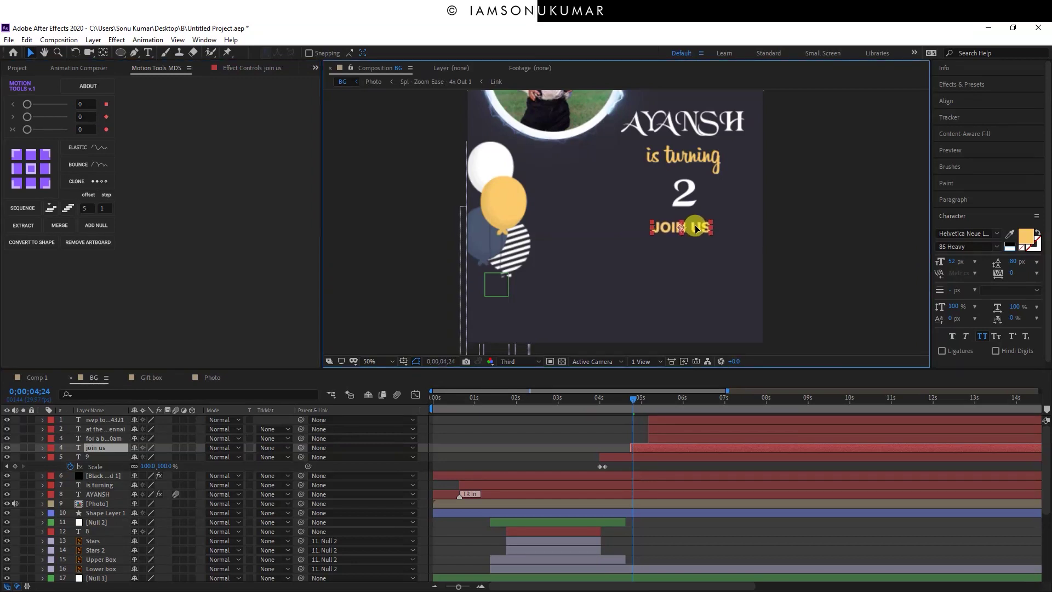
{"action": "left_click", "coordinate": [662, 438]}
- Move the birthday and address text up under JOIN US and shrink them to 40 px
{"action": "left_click_drag", "start_coordinate": [704, 261], "coordinate": [753, 250]}
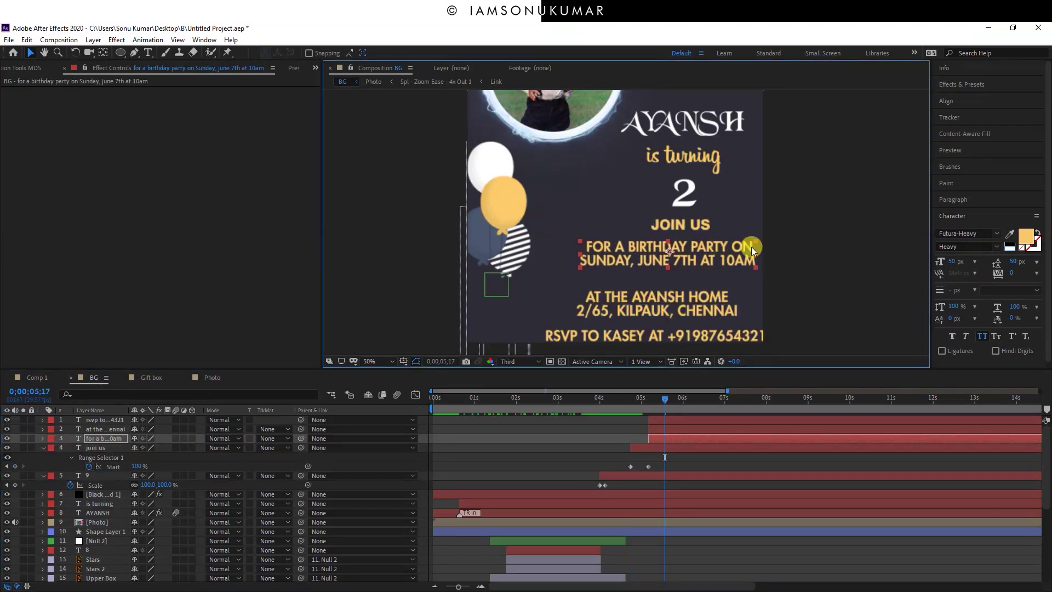
{"action": "left_click_drag", "start_coordinate": [952, 262], "coordinate": [943, 261]}
{"action": "left_click_drag", "start_coordinate": [676, 250], "coordinate": [687, 249]}
{"action": "left_click", "coordinate": [684, 305]}
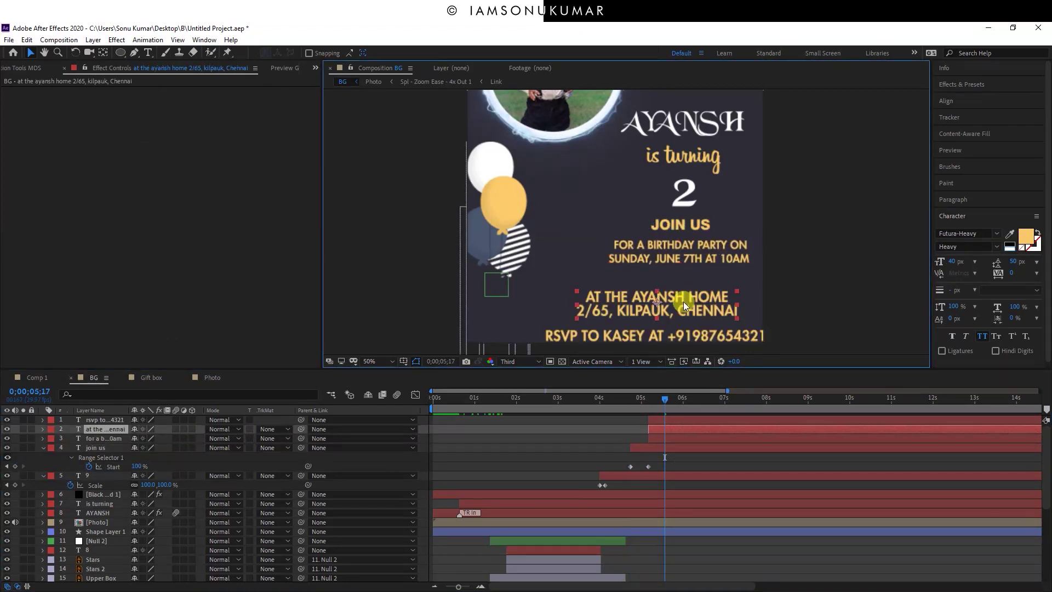
{"action": "left_click_drag", "start_coordinate": [684, 306], "coordinate": [712, 285]}
{"action": "left_click_drag", "start_coordinate": [952, 261], "coordinate": [946, 261]}
{"action": "left_click_drag", "start_coordinate": [1013, 261], "coordinate": [1007, 261]}
{"action": "key", "text": "ctrl+Down"}
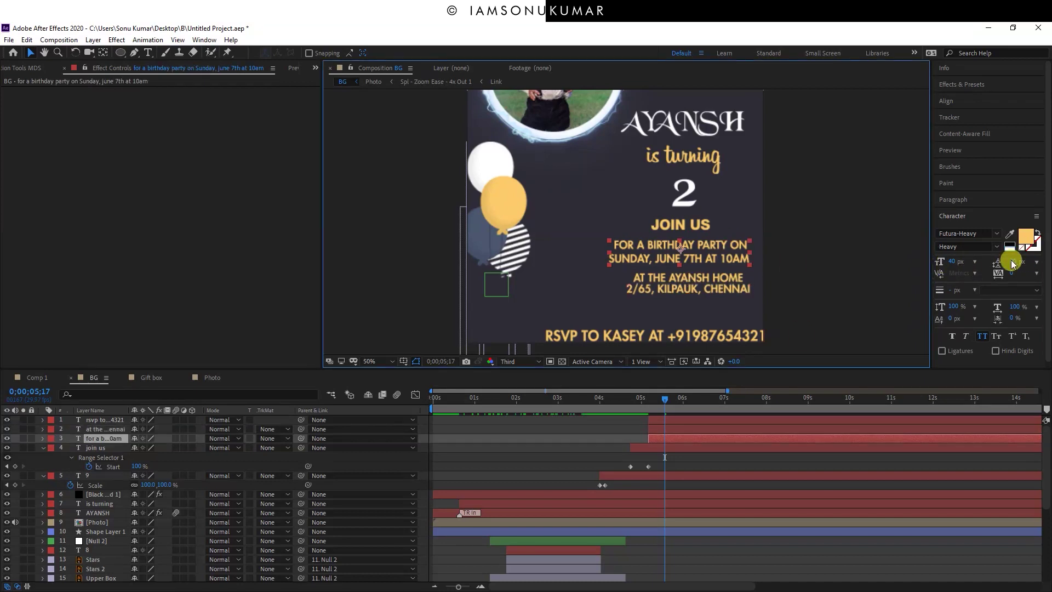
- Move the RSVP line up, replace the contact name, and split it over two lines at 40 px
{"action": "mouse_move", "coordinate": [700, 332]}
{"action": "left_mouse_down"}
{"action": "mouse_move", "coordinate": [675, 308]}
{"action": "mouse_move", "coordinate": [634, 311]}
{"action": "left_mouse_up"}
{"action": "double_click", "coordinate": [672, 308]}
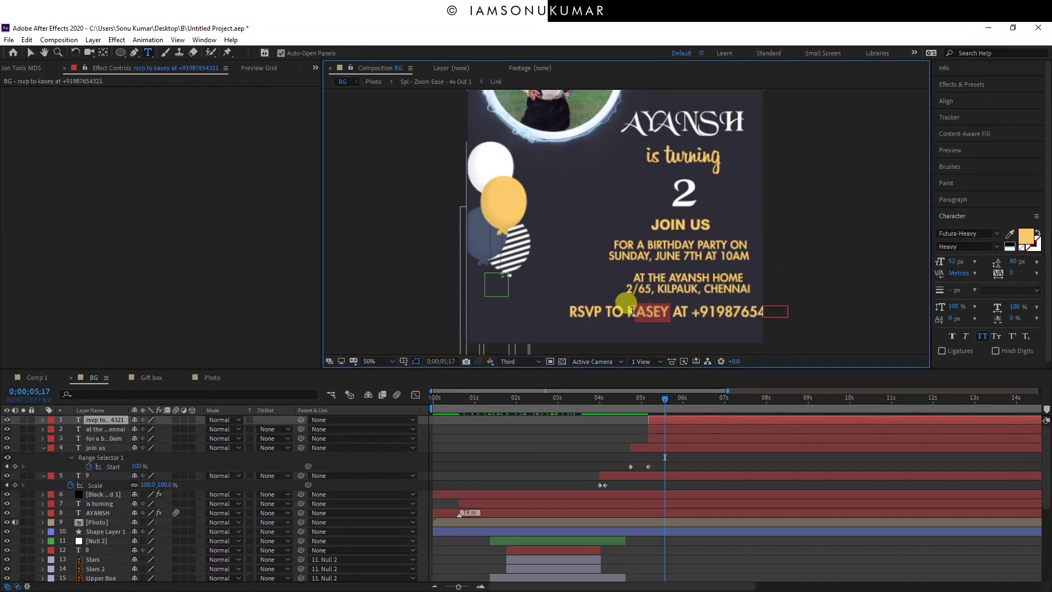
{"action": "type", "text": "Unnati"}
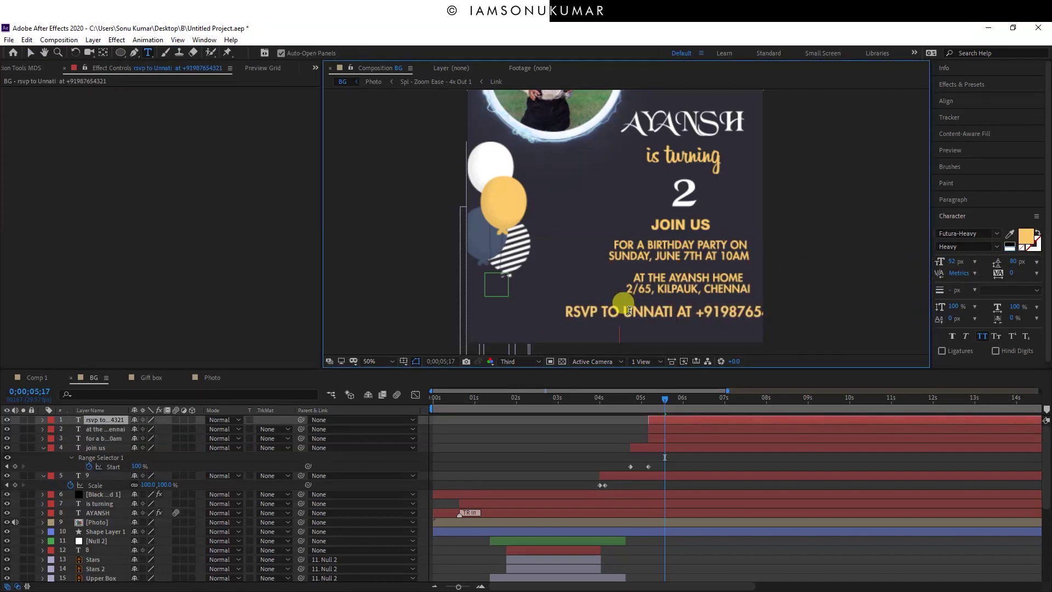
{"action": "key", "text": "Return"}
{"action": "key", "text": "ctrl+a"}
{"action": "left_click_drag", "start_coordinate": [956, 265], "coordinate": [945, 265]}
{"action": "left_click", "coordinate": [728, 430]}
{"action": "left_click", "coordinate": [721, 325]}
{"action": "left_click", "coordinate": [700, 446]}
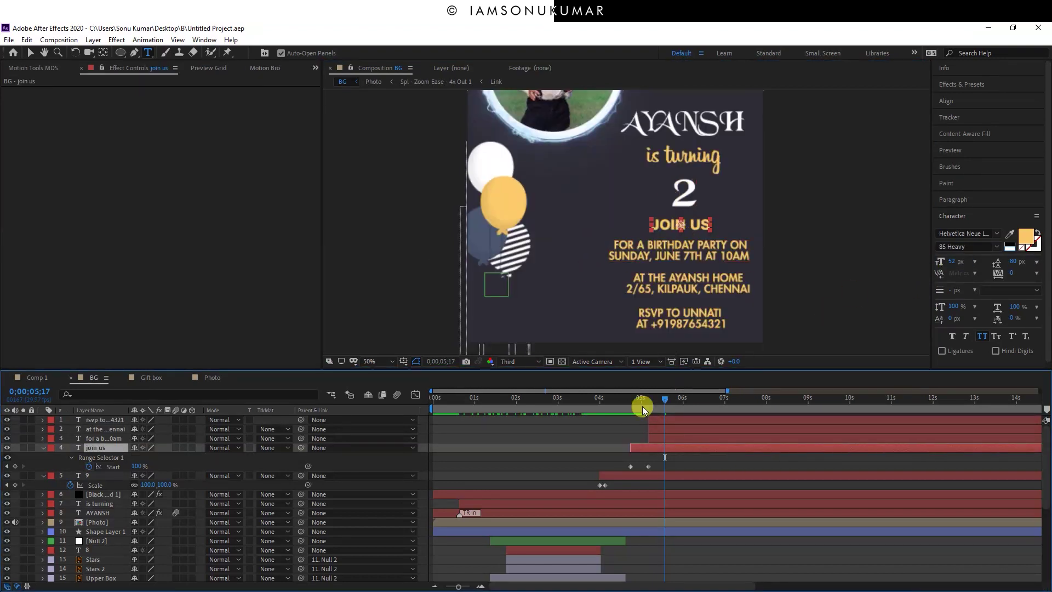
- Expand the timeline view and return the playhead to around 4 seconds
{"action": "left_click", "coordinate": [597, 409]}
{"action": "mouse_move", "coordinate": [634, 402]}
{"action": "left_mouse_down"}
{"action": "mouse_move", "coordinate": [837, 403]}
{"action": "mouse_move", "coordinate": [754, 411]}
{"action": "left_mouse_up"}
{"action": "key", "text": "v"}
{"action": "key", "text": "ctrl+Up"}
{"action": "key", "text": "ctrl+Up"}
{"action": "key", "text": "ctrl+Up"}
{"action": "scroll", "coordinate": [558, 431], "scroll_direction": "up", "scroll_amount": 4}
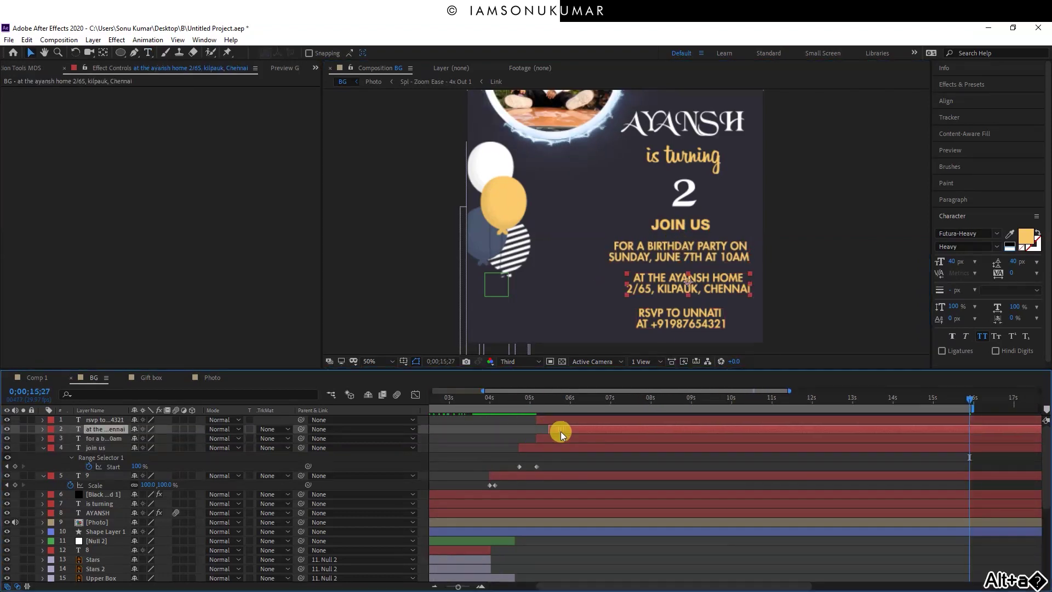
{"action": "left_click", "coordinate": [526, 401]}
- Delay the birthday reveal after JOIN US and paste its reveal keyframes onto the address line
{"action": "left_click", "coordinate": [545, 438]}
{"action": "key", "text": "u"}
{"action": "left_click", "coordinate": [505, 399]}
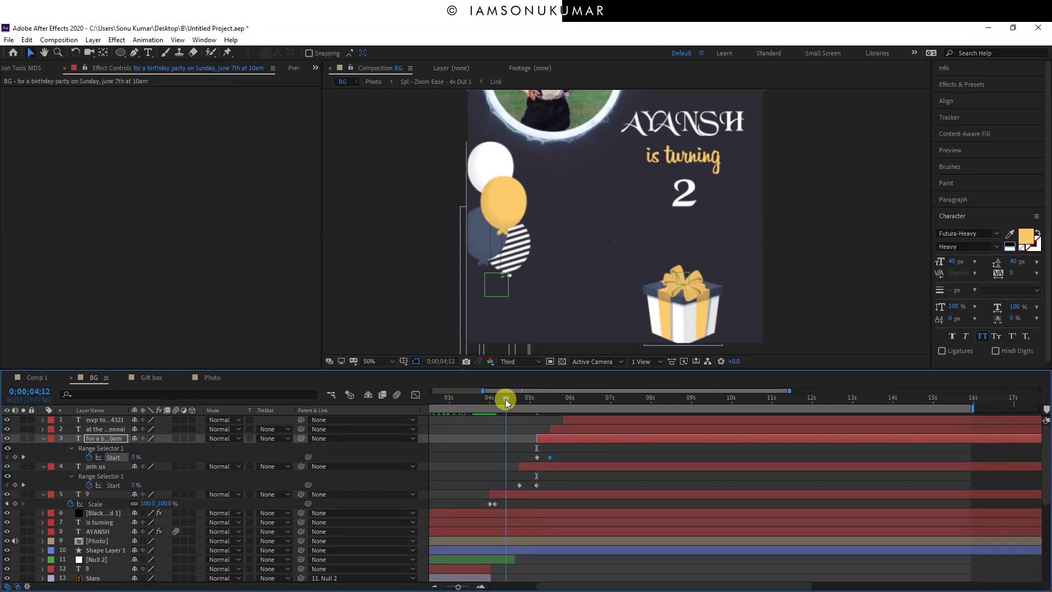
{"action": "left_click_drag", "start_coordinate": [550, 457], "coordinate": [557, 457]}
{"action": "left_click_drag", "start_coordinate": [551, 420], "coordinate": [578, 420]}
{"action": "left_click", "coordinate": [560, 403]}
{"action": "left_click", "coordinate": [568, 429]}
{"action": "key", "text": "ctrl+v"}
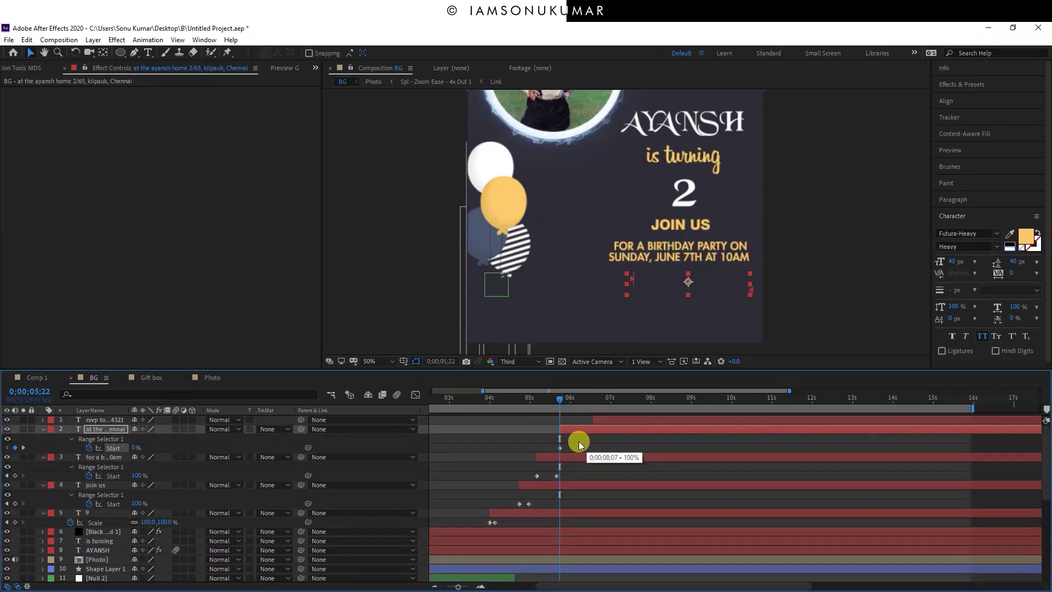
{"action": "left_click", "coordinate": [582, 402]}
- Apply the text-reveal preset to the RSVP line and scrub to check all details appear
{"action": "key", "text": "ctrl+space"}
{"action": "left_click", "coordinate": [594, 462]}
{"action": "left_click", "coordinate": [475, 398]}
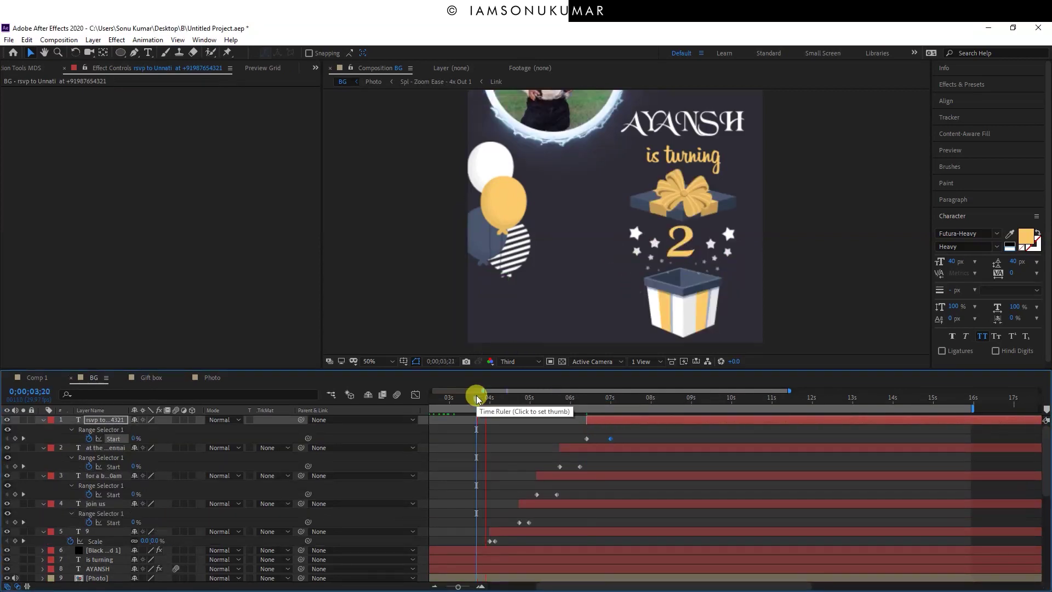
{"action": "left_click_drag", "start_coordinate": [477, 399], "coordinate": [631, 399]}
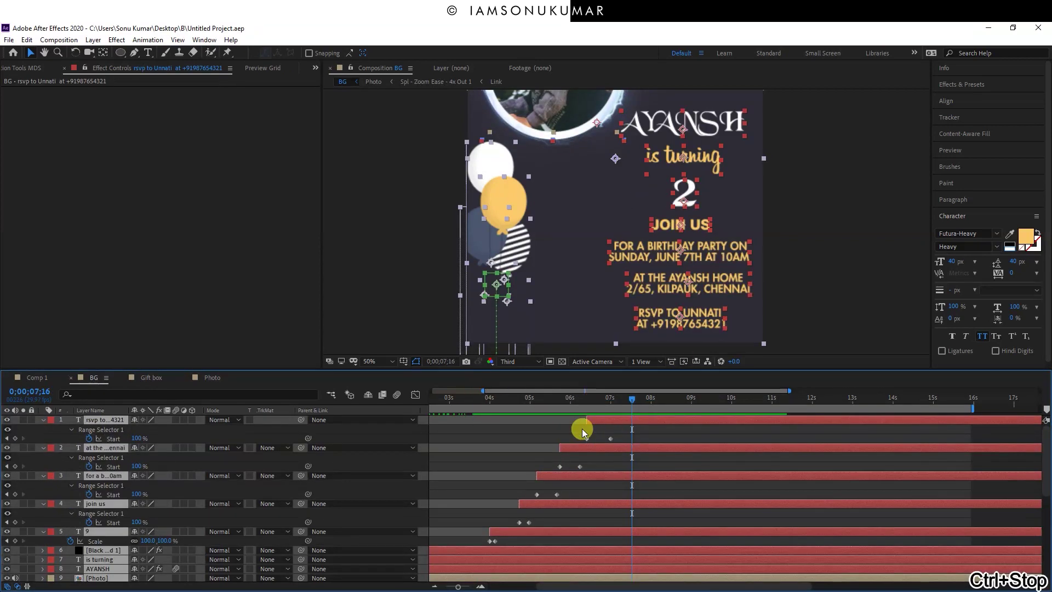
{"action": "key", "text": "u"}
{"action": "key", "text": "comma"}
{"action": "key", "text": "ctrl+0"}
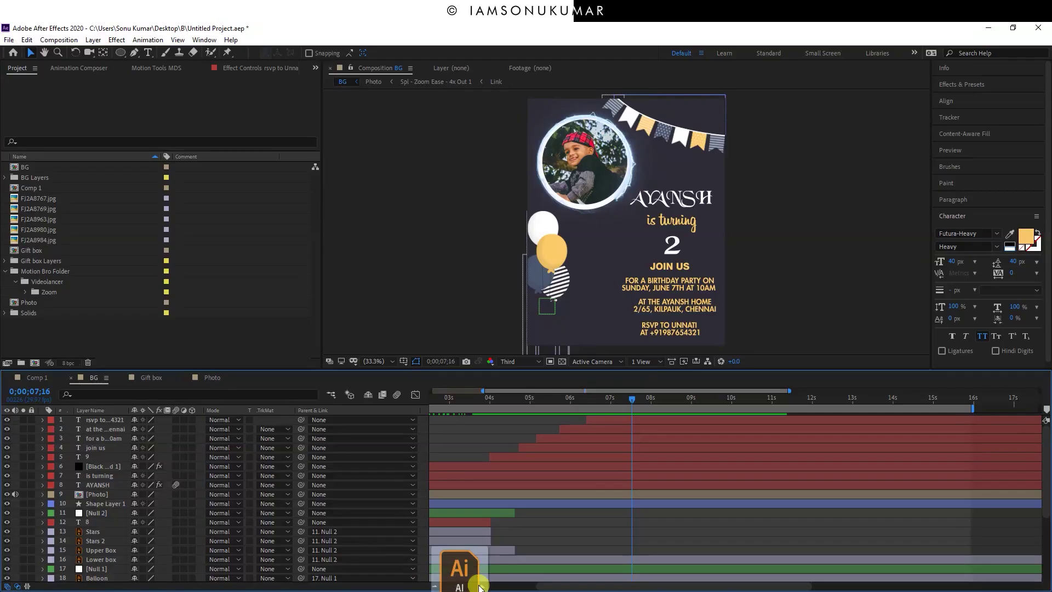
- Bring cake.ai from File Explorer into the BG comp as a new layer
{"action": "left_click_drag", "start_coordinate": [463, 574], "coordinate": [624, 265]}
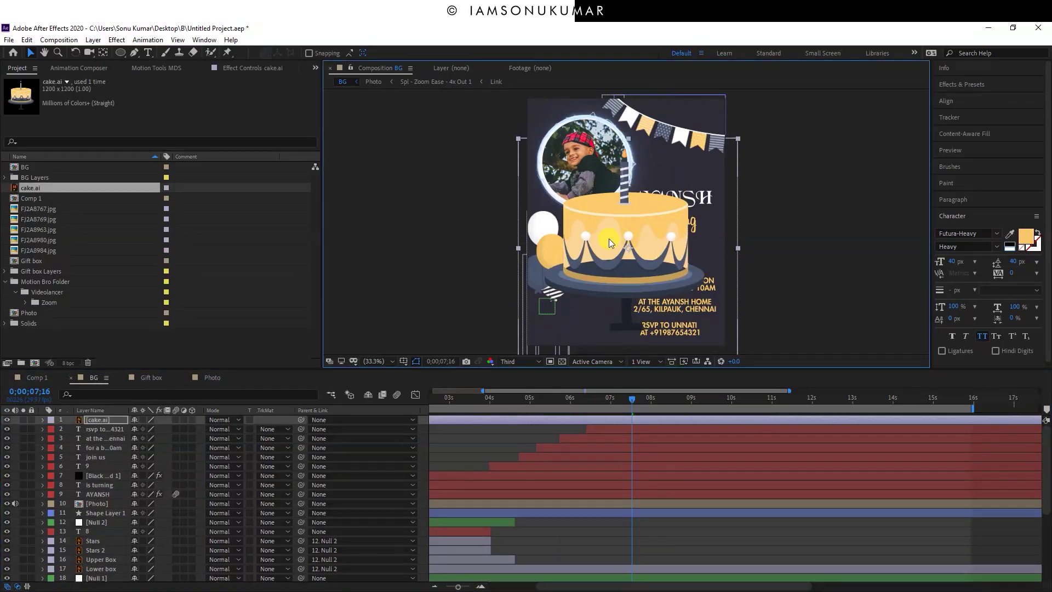
{"action": "key", "text": "ctrl+shift+bracketleft"}
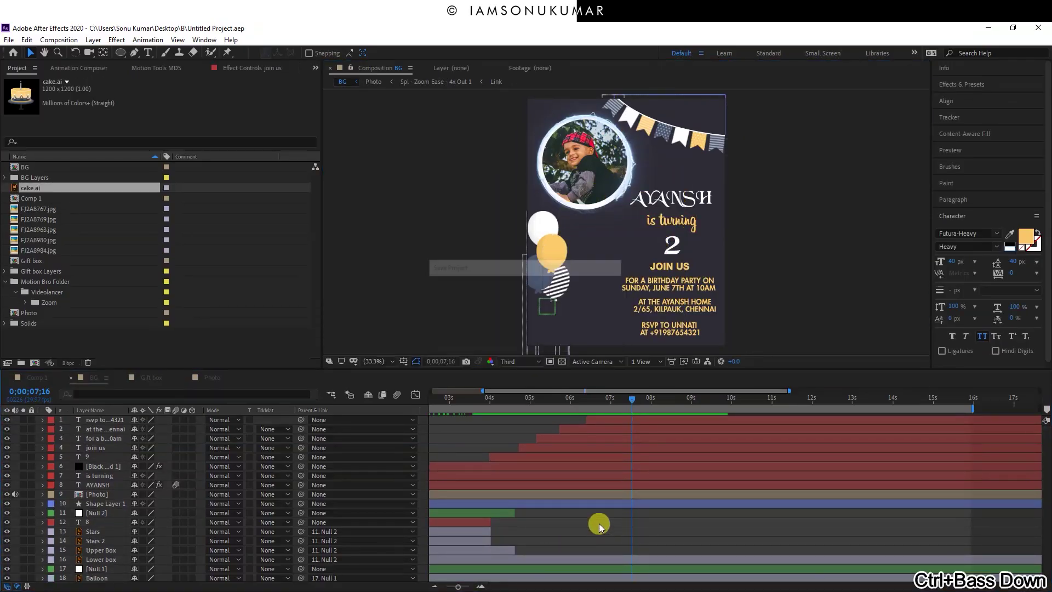
{"action": "left_click", "coordinate": [660, 326]}
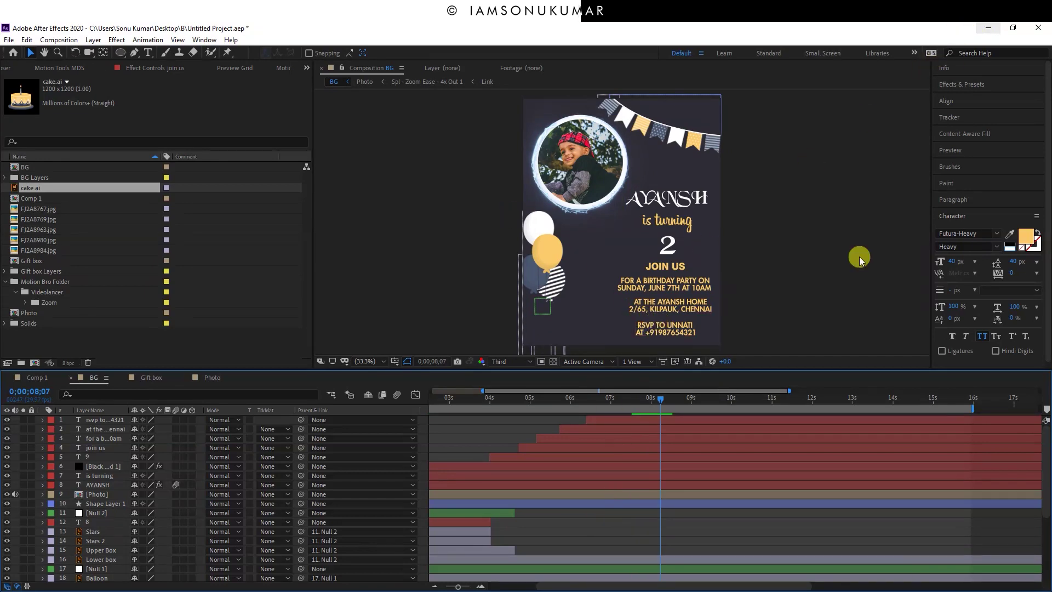
{"action": "key", "text": "alt+Tab"}
{"action": "left_click_drag", "start_coordinate": [334, 162], "coordinate": [567, 500]}
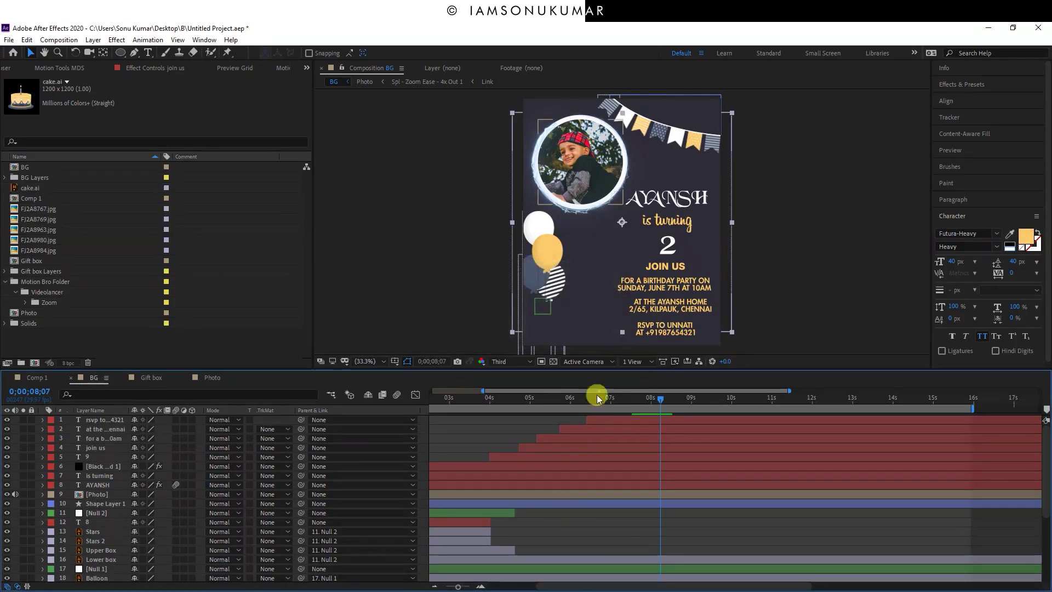
{"action": "left_click_drag", "start_coordinate": [567, 500], "coordinate": [599, 399]}
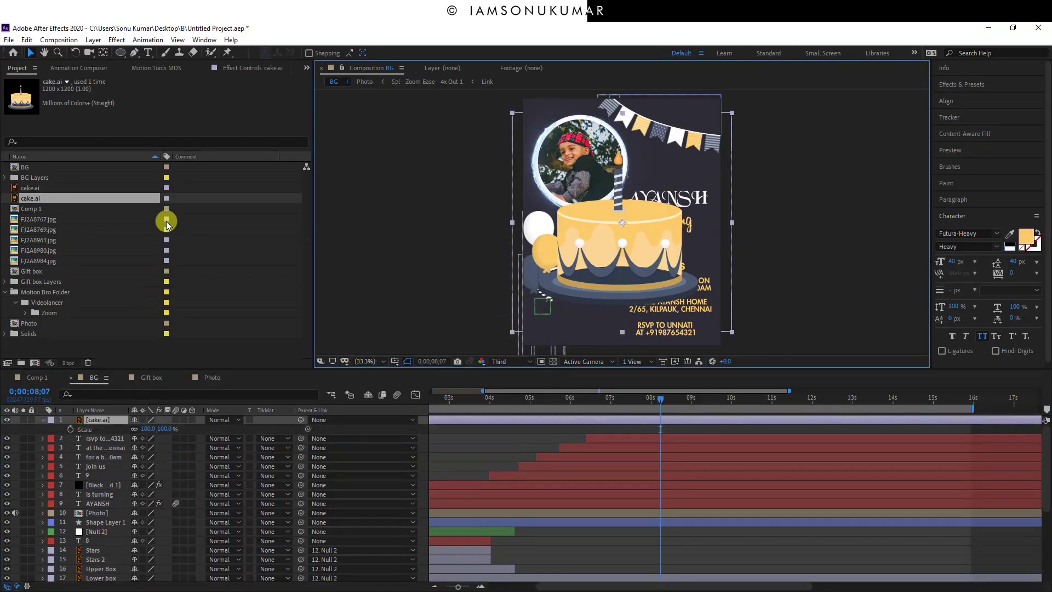
- Scale the cake to 40% and place it at the bottom left of the card
{"action": "left_click_drag", "start_coordinate": [149, 429], "coordinate": [137, 432]}
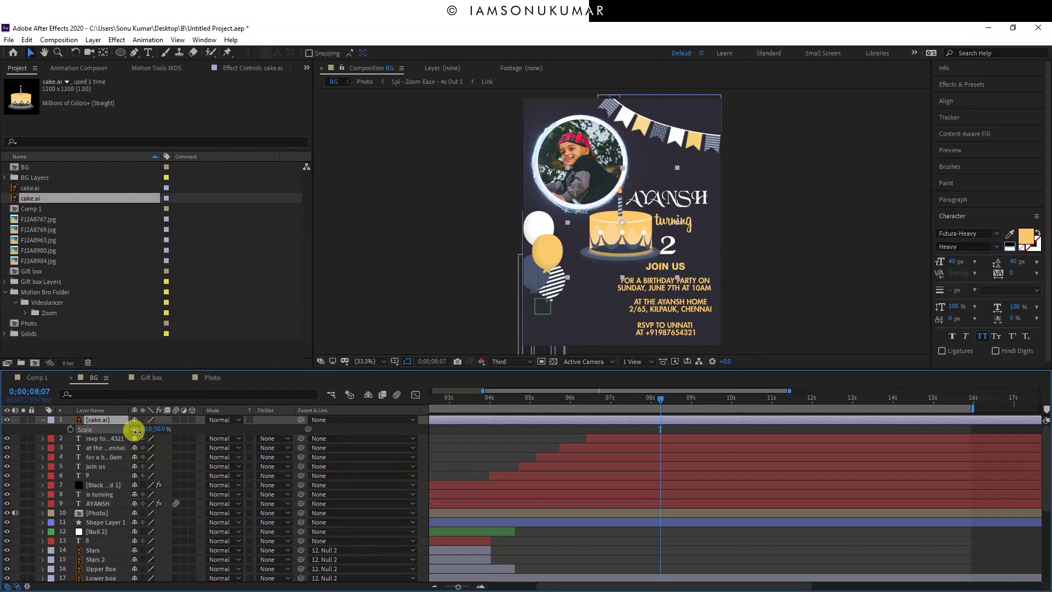
{"action": "left_click_drag", "start_coordinate": [627, 248], "coordinate": [598, 327]}
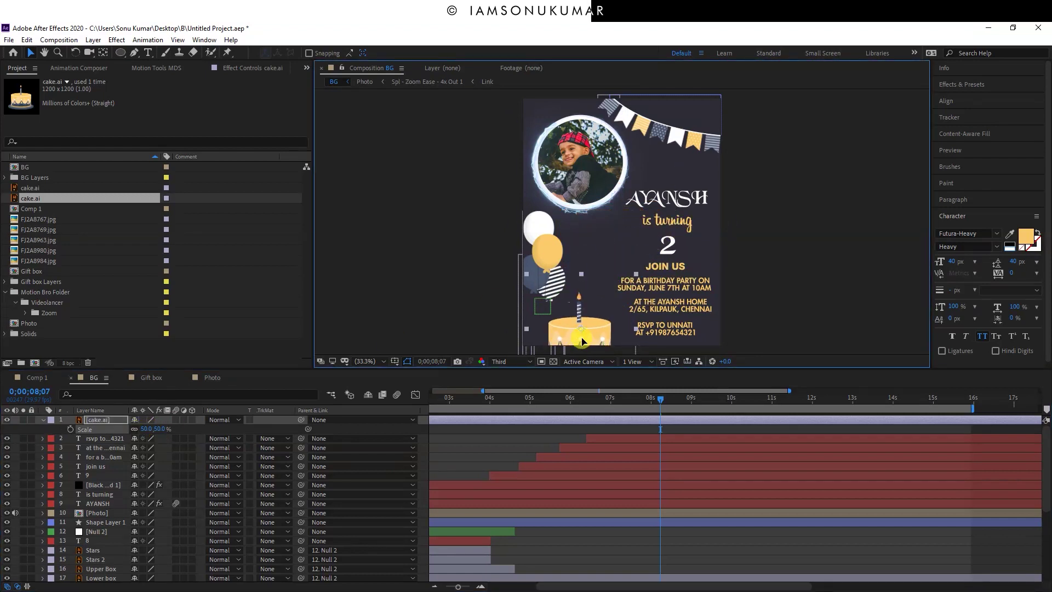
{"action": "left_click", "coordinate": [168, 438]}
{"action": "left_click", "coordinate": [159, 430]}
{"action": "type", "text": "0"}
{"action": "key", "text": "Return"}
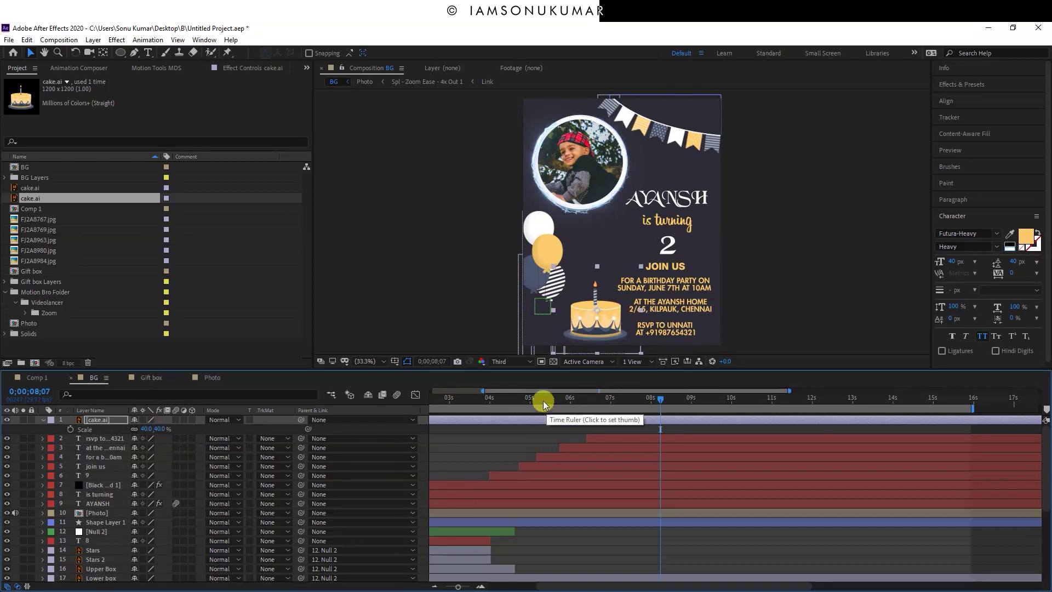
{"action": "mouse_move", "coordinate": [493, 399]}
{"action": "left_mouse_down"}
{"action": "mouse_move", "coordinate": [528, 403]}
{"action": "mouse_move", "coordinate": [475, 406]}
{"action": "left_mouse_up"}
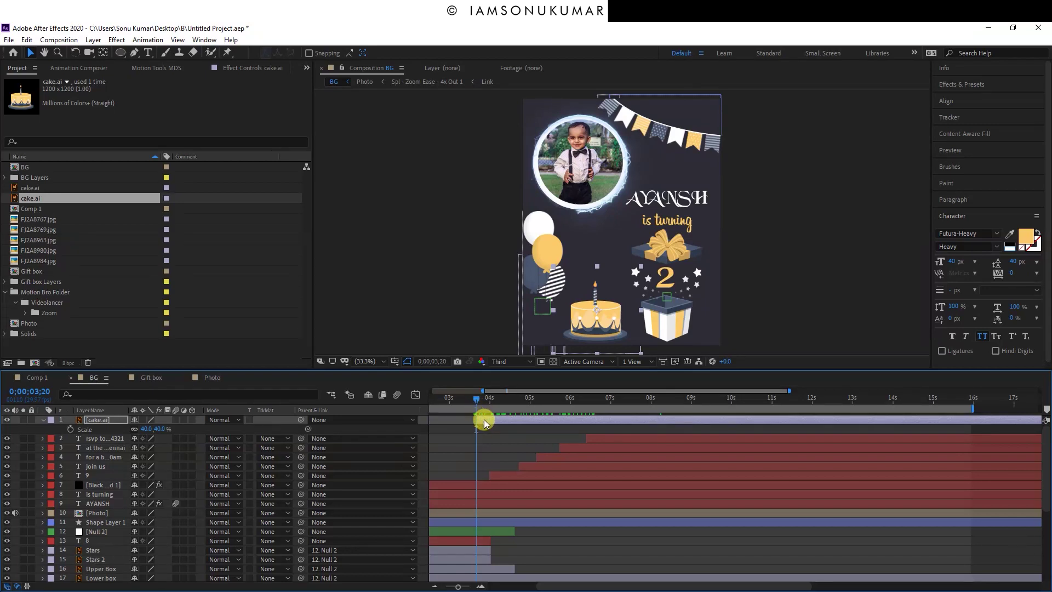
- Keyframe the cake's Scale at 40% and add an earlier 0% keyframe
{"action": "left_click", "coordinate": [70, 430]}
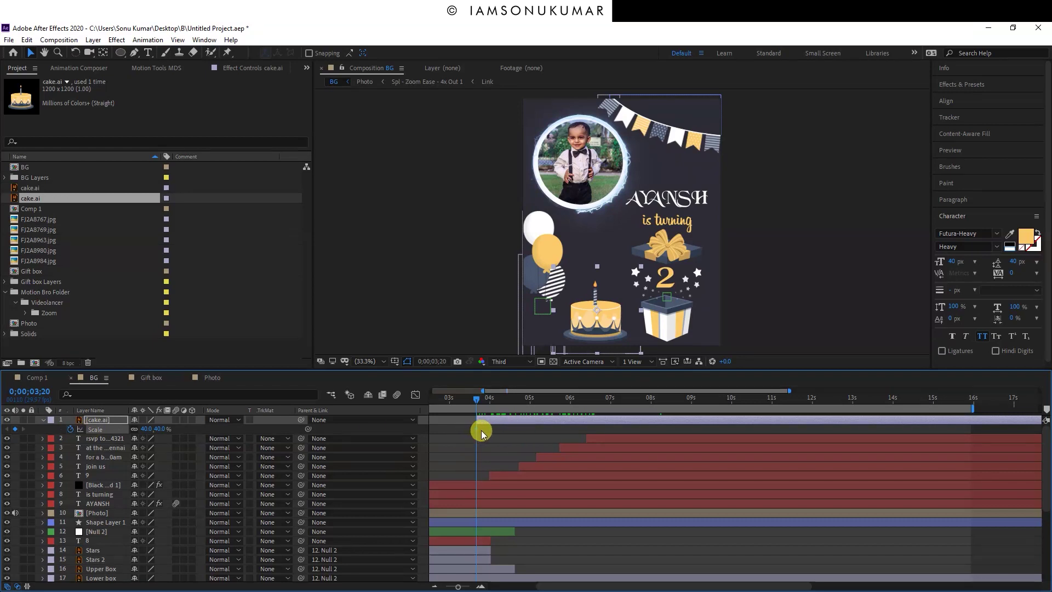
{"action": "left_click", "coordinate": [155, 429]}
{"action": "key", "text": "space"}
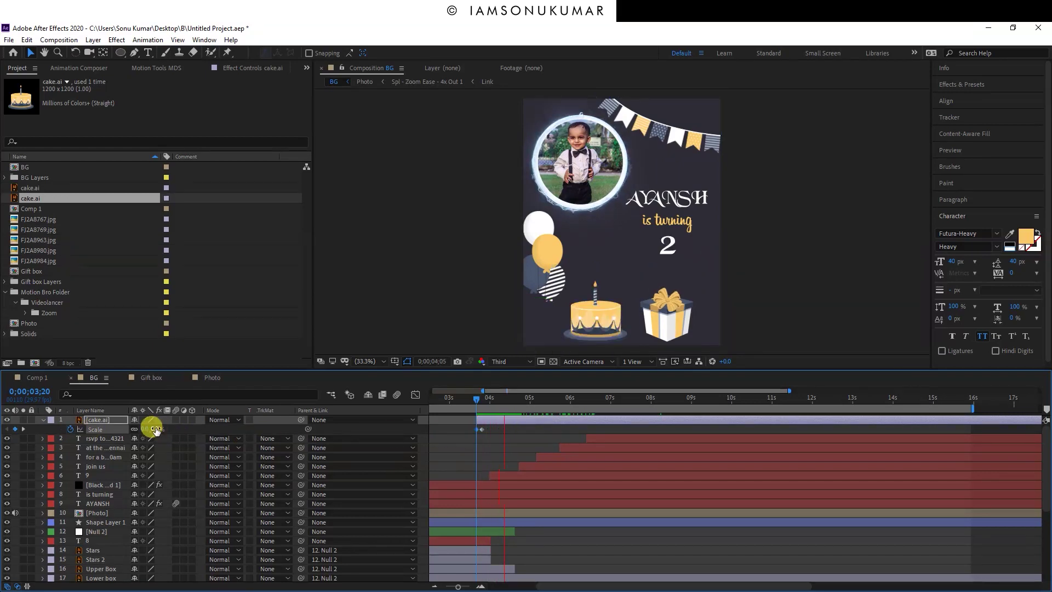
{"action": "left_click_drag", "start_coordinate": [485, 400], "coordinate": [465, 400]}
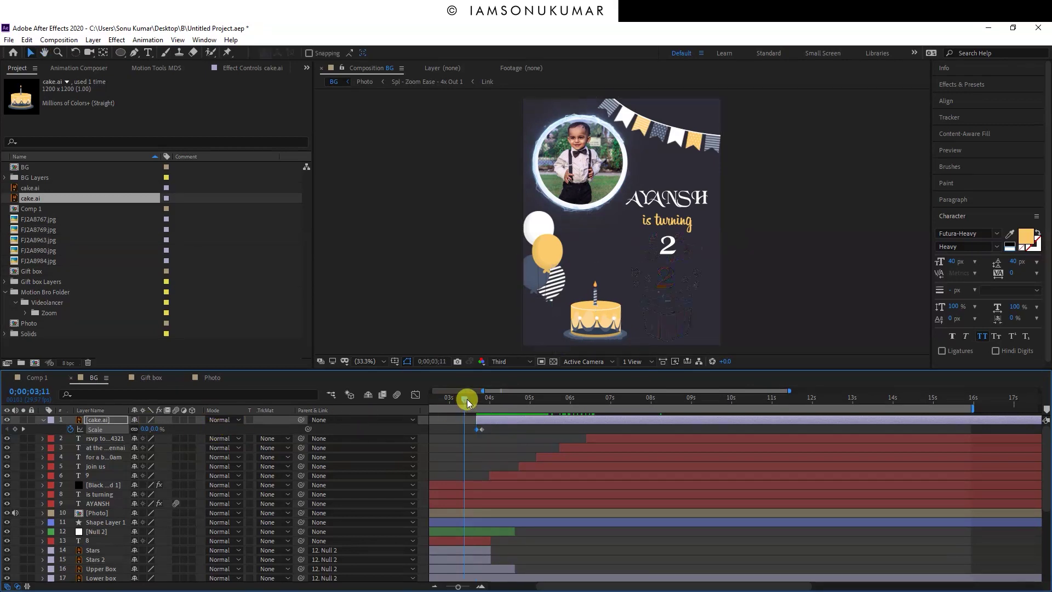
{"action": "key", "text": "space"}
- Shift the cake layer later to around 4 seconds and preview the pop-in
{"action": "key", "text": "space"}
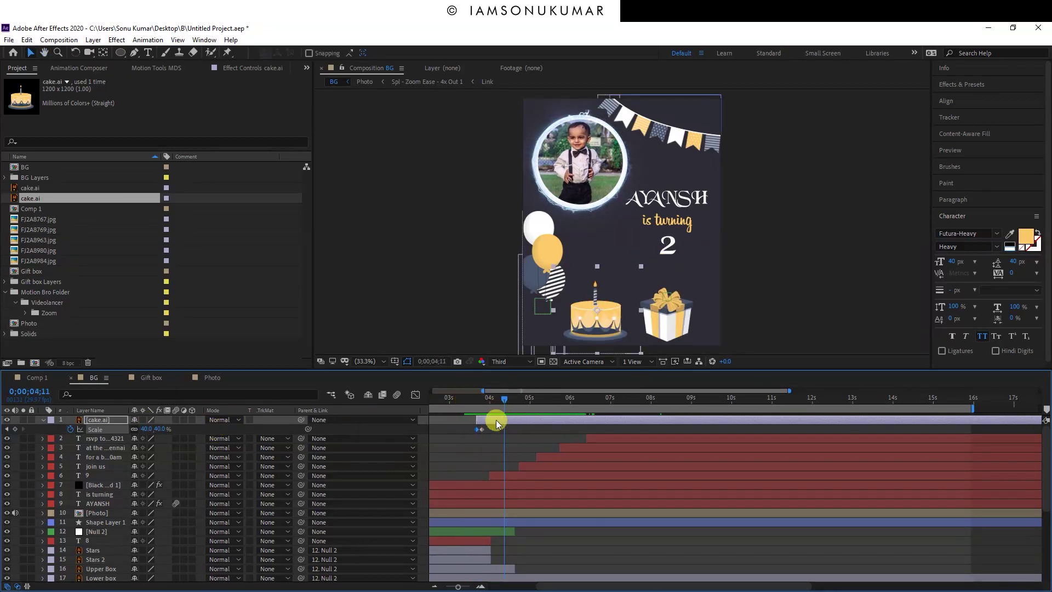
{"action": "left_click_drag", "start_coordinate": [498, 420], "coordinate": [524, 420]}
{"action": "left_click", "coordinate": [492, 405]}
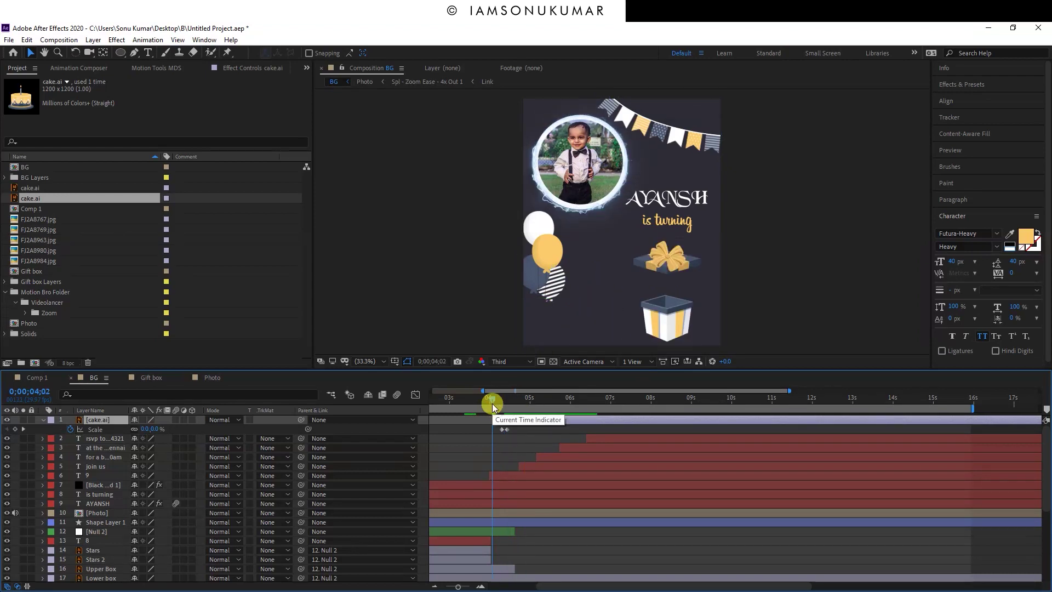
{"action": "key", "text": "space"}
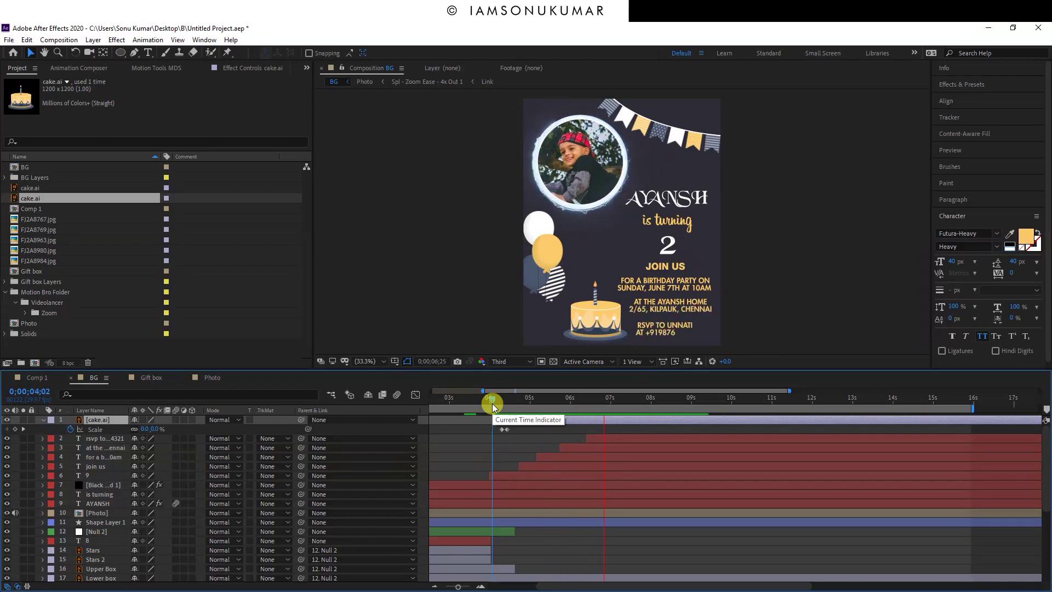
{"action": "key", "text": "space"}
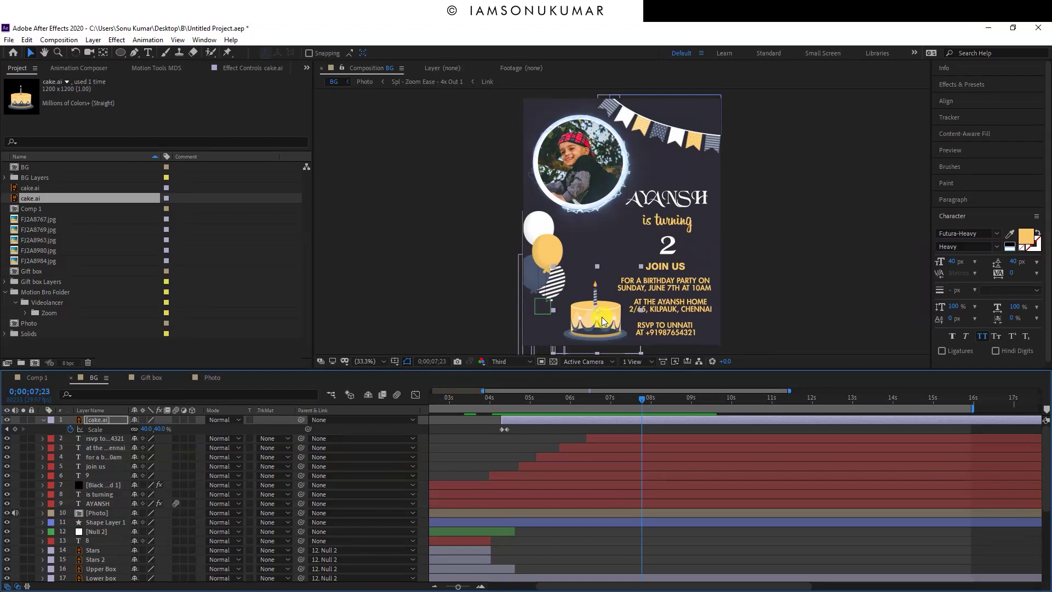
{"action": "scroll", "coordinate": [504, 422], "scroll_direction": "up", "scroll_amount": 4}
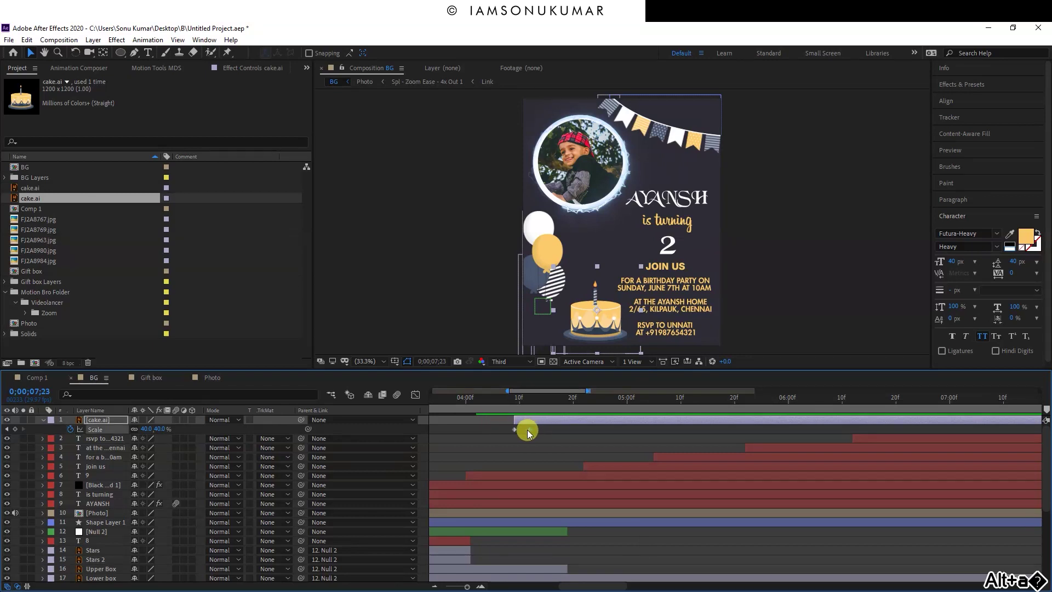
- Retime the cake layer to start near 4;12, right after the gift box opens
{"action": "left_click_drag", "start_coordinate": [495, 396], "coordinate": [552, 406]}
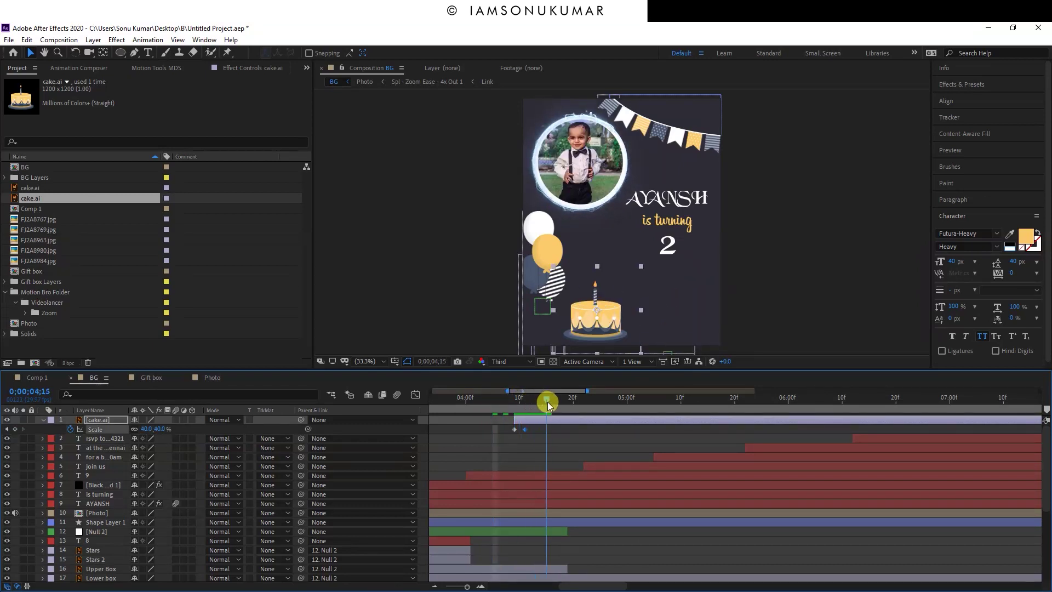
{"action": "left_click_drag", "start_coordinate": [556, 419], "coordinate": [600, 424]}
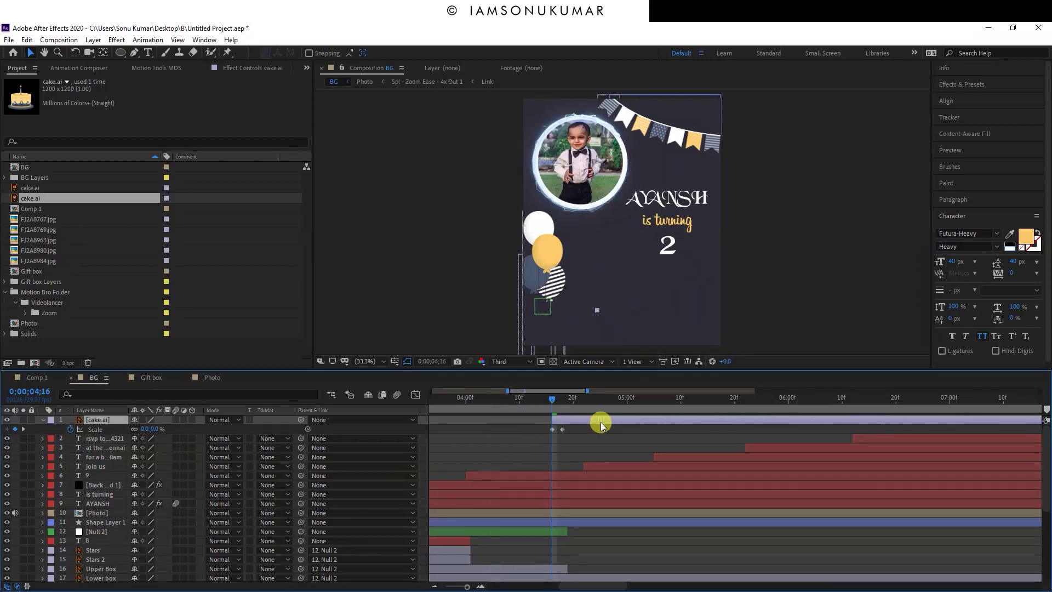
{"action": "left_click", "coordinate": [534, 399]}
{"action": "key", "text": "space"}
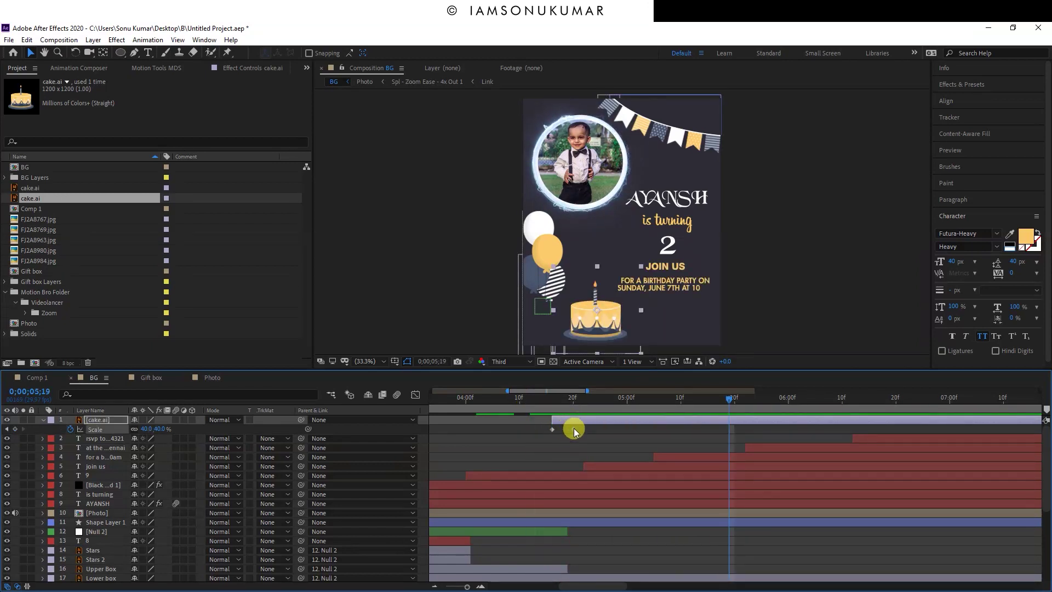
{"action": "left_click_drag", "start_coordinate": [563, 418], "coordinate": [553, 418]}
{"action": "left_click", "coordinate": [520, 399]}
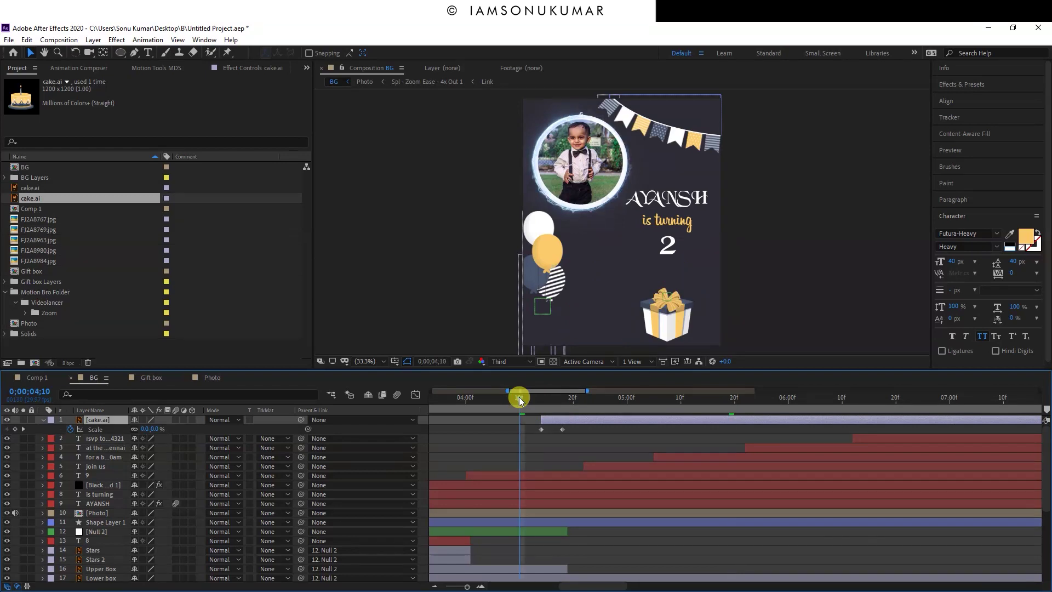
{"action": "key", "text": "space"}
{"action": "key", "text": "space"}
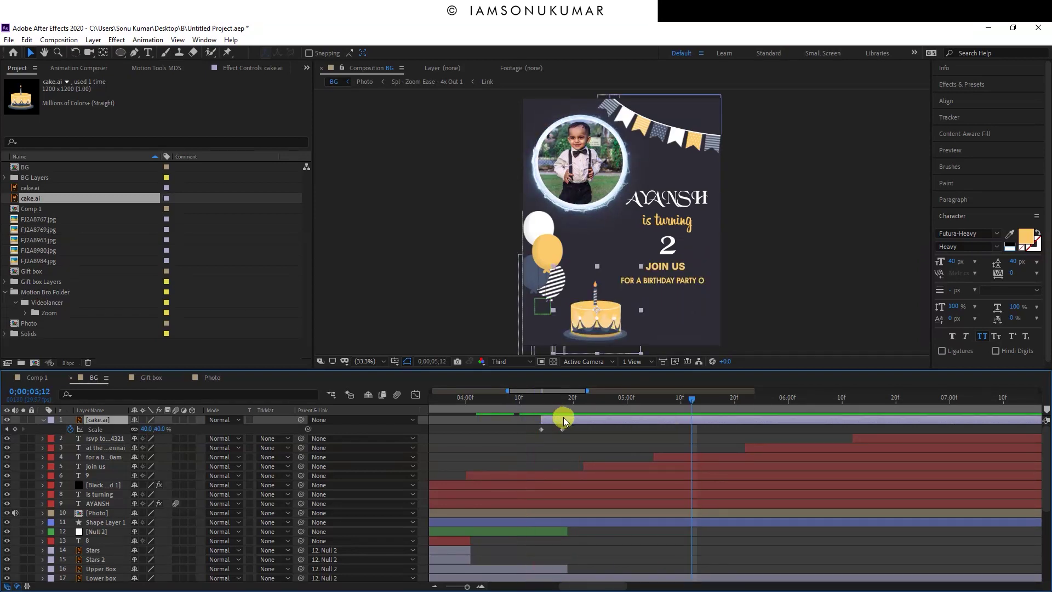
- Move the cake's anchor point to its base so it grows upward
{"action": "left_click", "coordinate": [598, 328]}
{"action": "key", "text": "y"}
{"action": "left_click_drag", "start_coordinate": [597, 329], "coordinate": [596, 346]}
{"action": "left_click", "coordinate": [540, 403]}
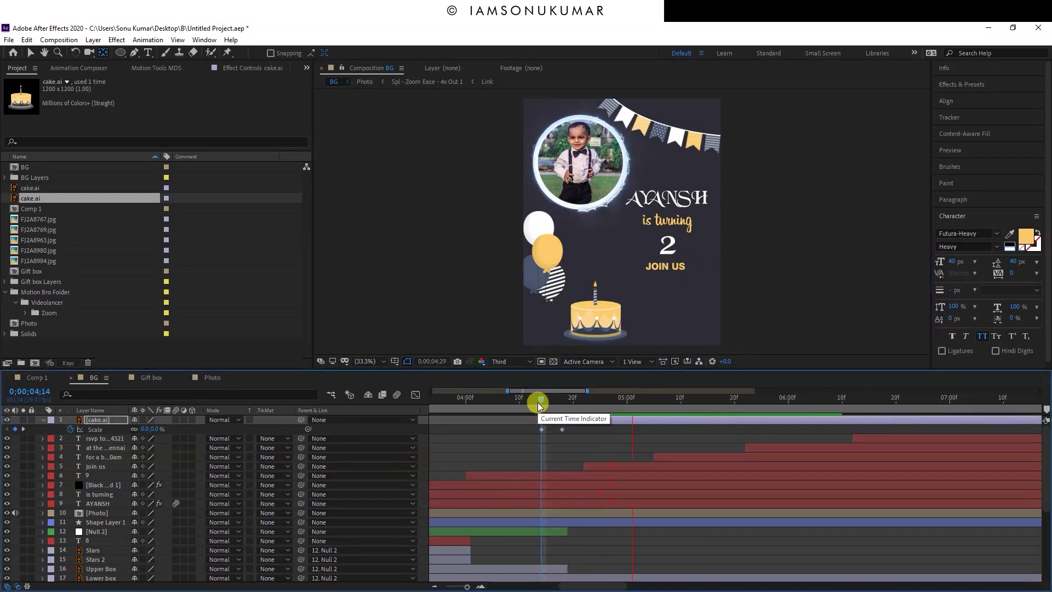
{"action": "key", "text": "space"}
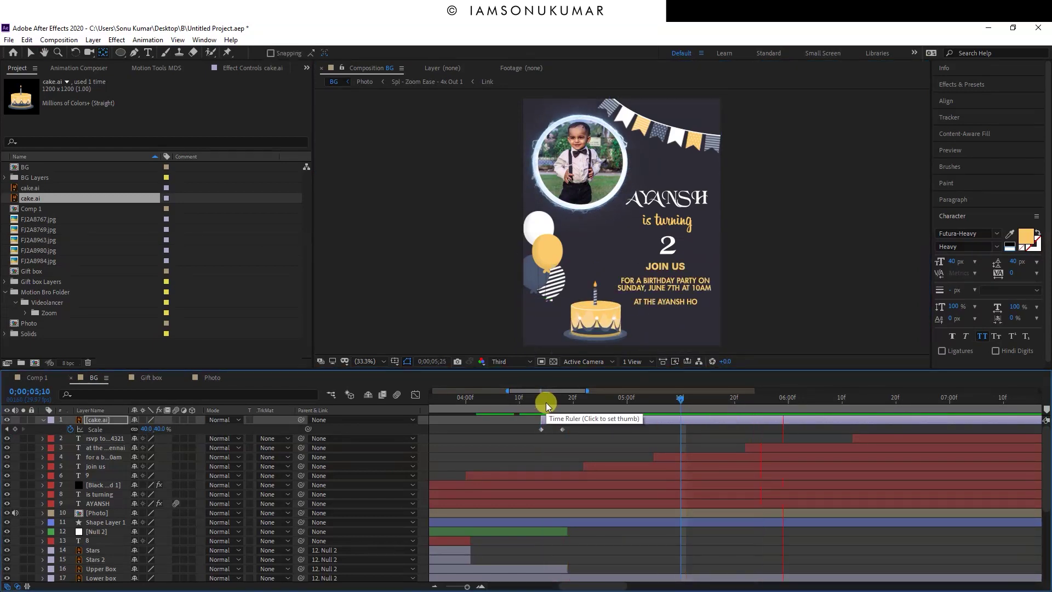
{"action": "key", "text": "space"}
- Preview the whole invitation and zoom the timeline out to full duration
{"action": "left_click", "coordinate": [30, 53]}
{"action": "left_click", "coordinate": [686, 423]}
{"action": "key", "text": "space"}
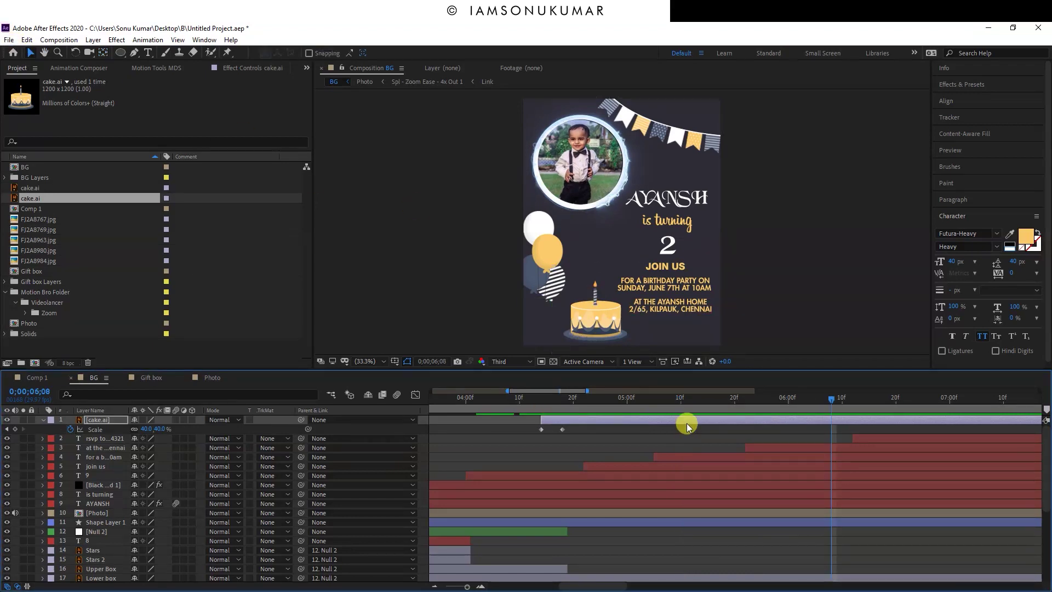
{"action": "key", "text": "space"}
{"action": "key", "text": "semicolon"}
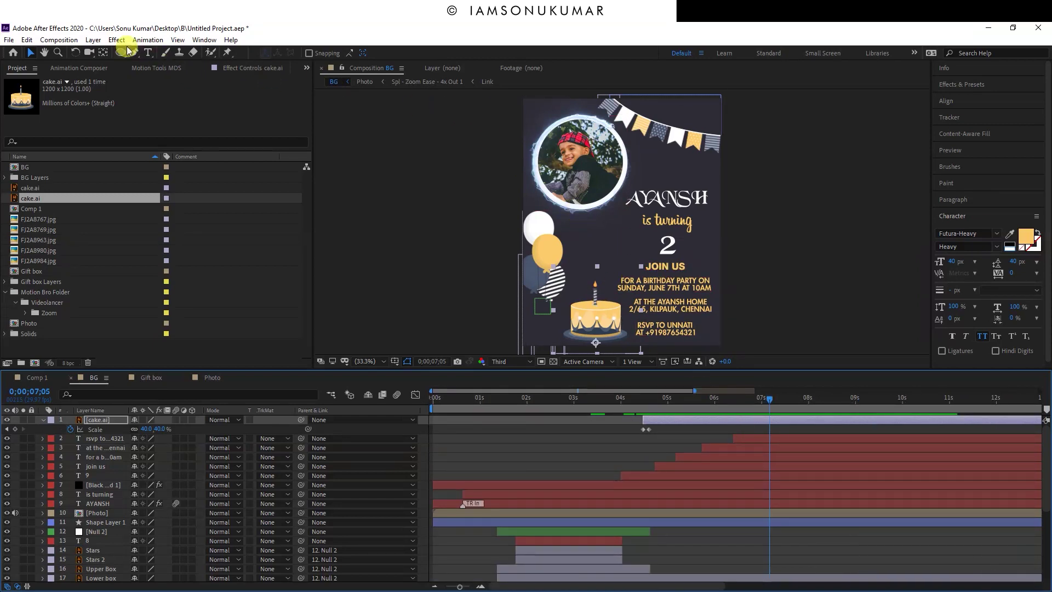
{"action": "left_click_drag", "start_coordinate": [120, 52], "coordinate": [158, 61]}
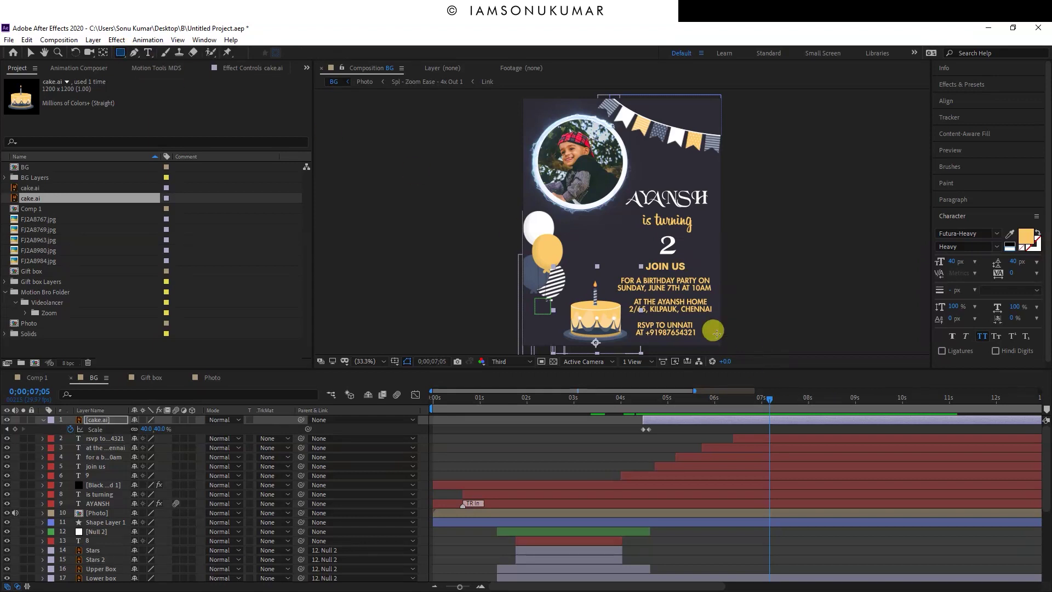
{"action": "scroll", "coordinate": [665, 308], "scroll_direction": "up", "scroll_amount": 3}
- Draw a white rectangle over the party details text and centre its anchor point
{"action": "left_click_drag", "start_coordinate": [678, 294], "coordinate": [676, 170]}
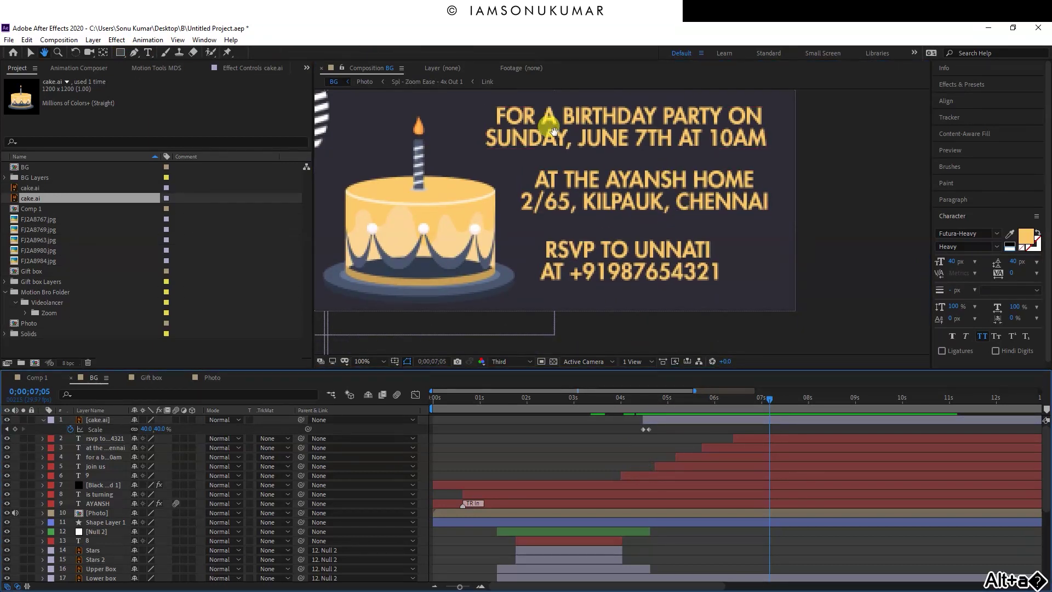
{"action": "left_click_drag", "start_coordinate": [513, 116], "coordinate": [520, 157]}
{"action": "key", "text": "q"}
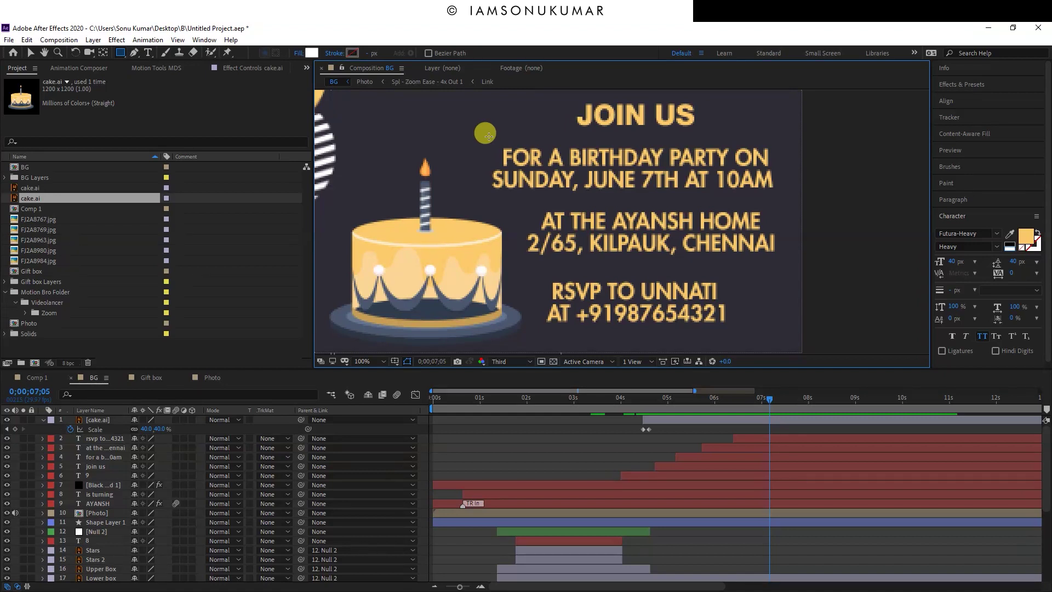
{"action": "left_click_drag", "start_coordinate": [484, 132], "coordinate": [766, 335]}
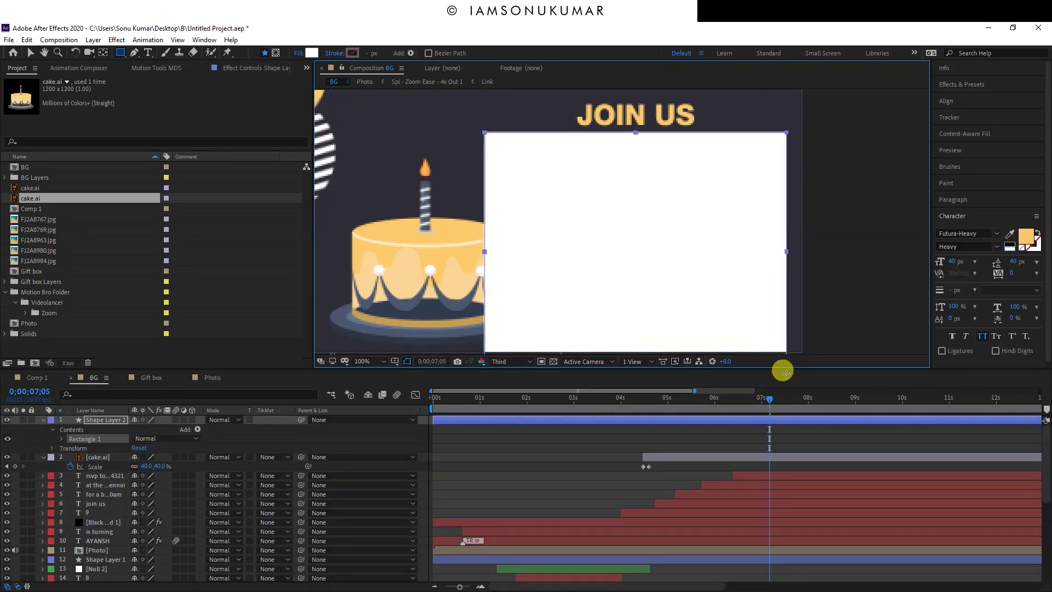
{"action": "mouse_move", "coordinate": [766, 334]}
{"action": "left_mouse_down"}
{"action": "mouse_move", "coordinate": [782, 361]}
{"action": "mouse_move", "coordinate": [789, 346]}
{"action": "left_mouse_up"}
{"action": "key", "text": "comma"}
{"action": "key", "text": "h"}
{"action": "left_click_drag", "start_coordinate": [656, 146], "coordinate": [661, 169]}
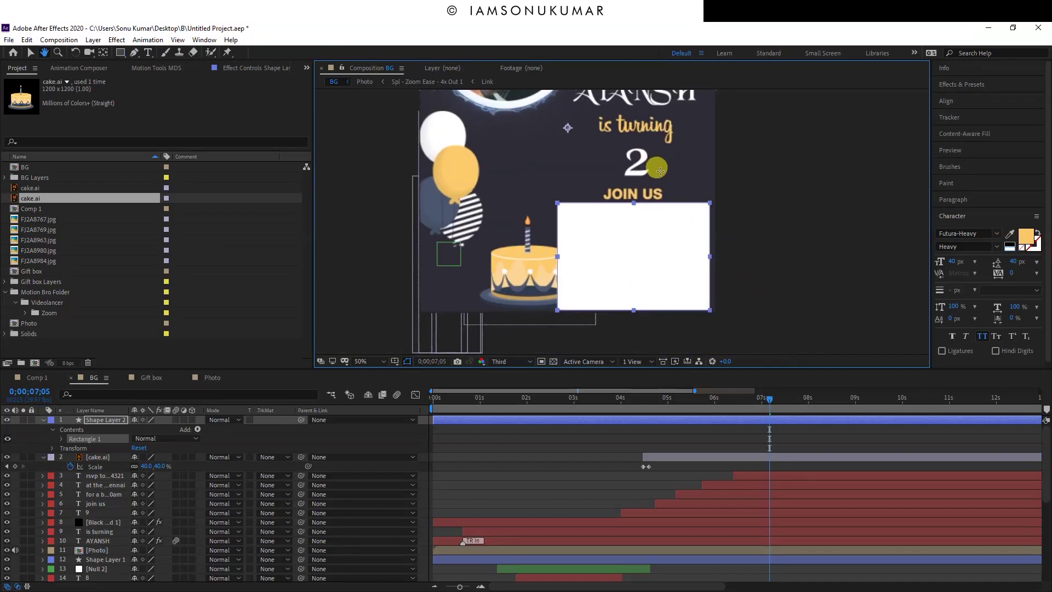
{"action": "left_click", "coordinate": [157, 68]}
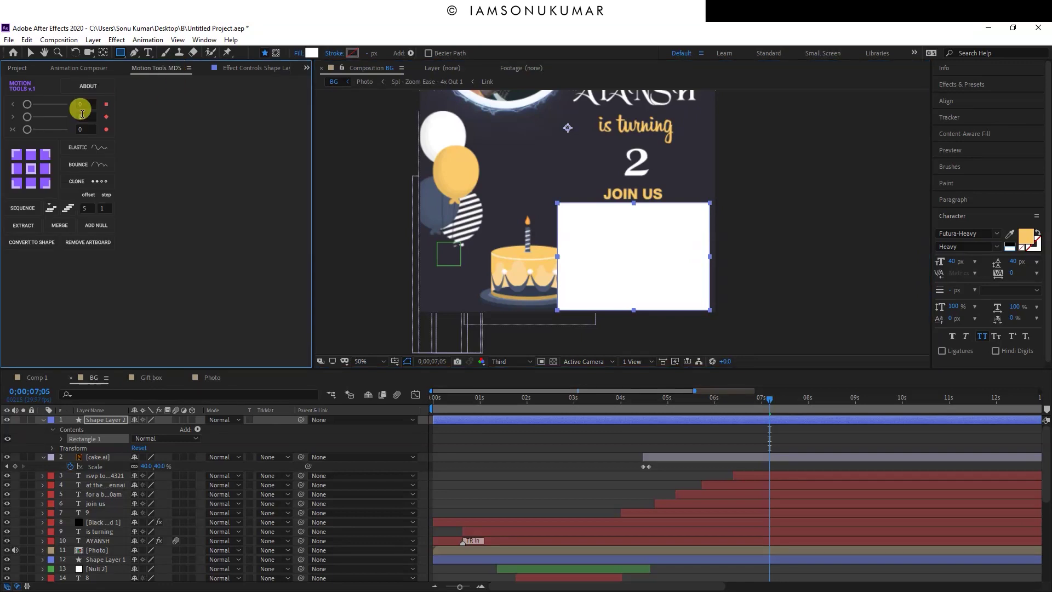
{"action": "left_click", "coordinate": [31, 168]}
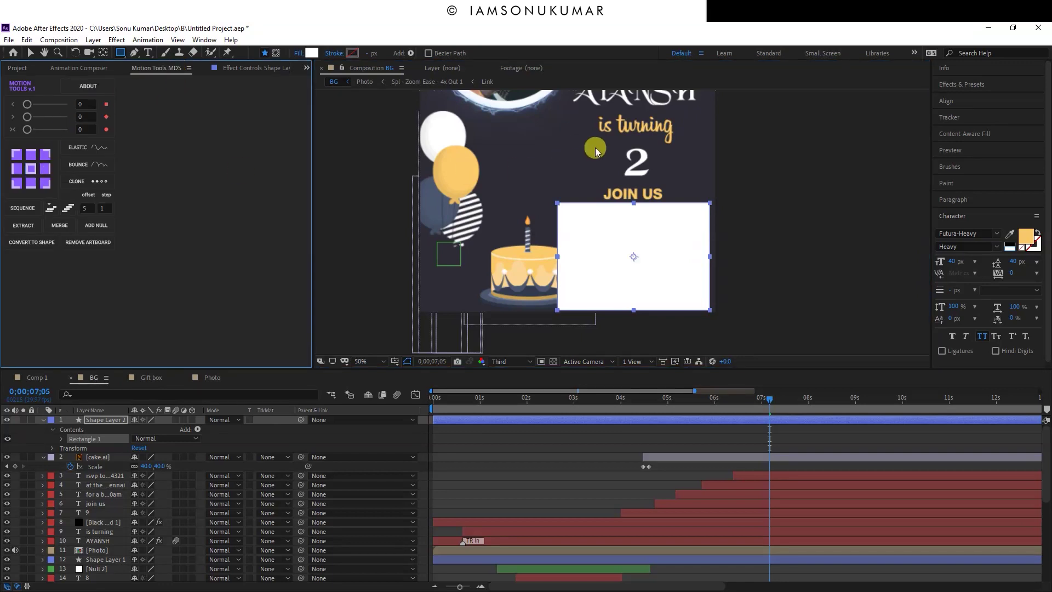
- Nudge the '2' and 'JOIN US' text layers up slightly
{"action": "key", "text": "v"}
{"action": "left_click", "coordinate": [647, 129]}
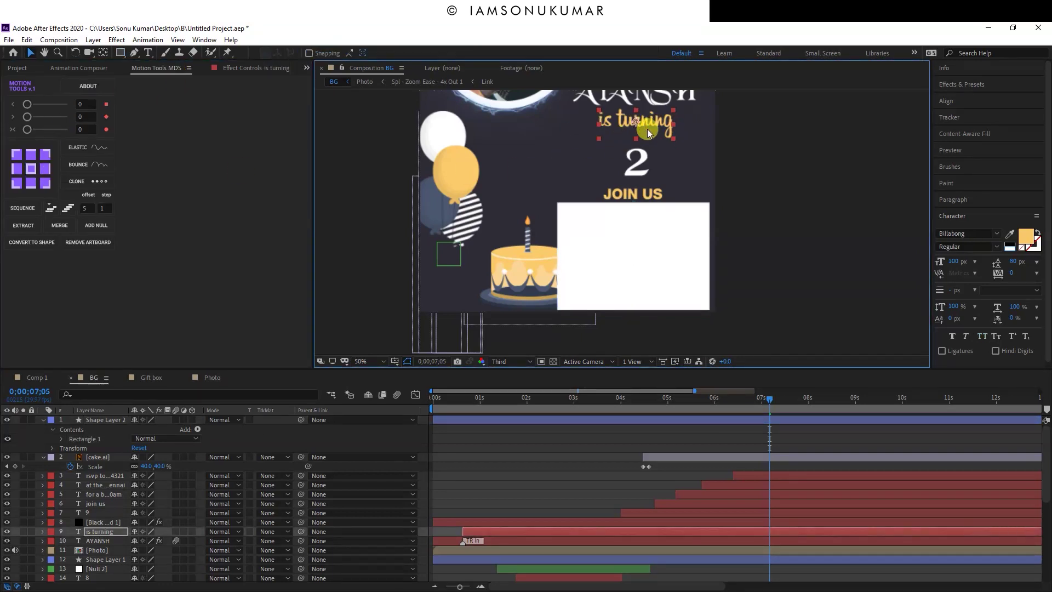
{"action": "left_click", "coordinate": [646, 153]}
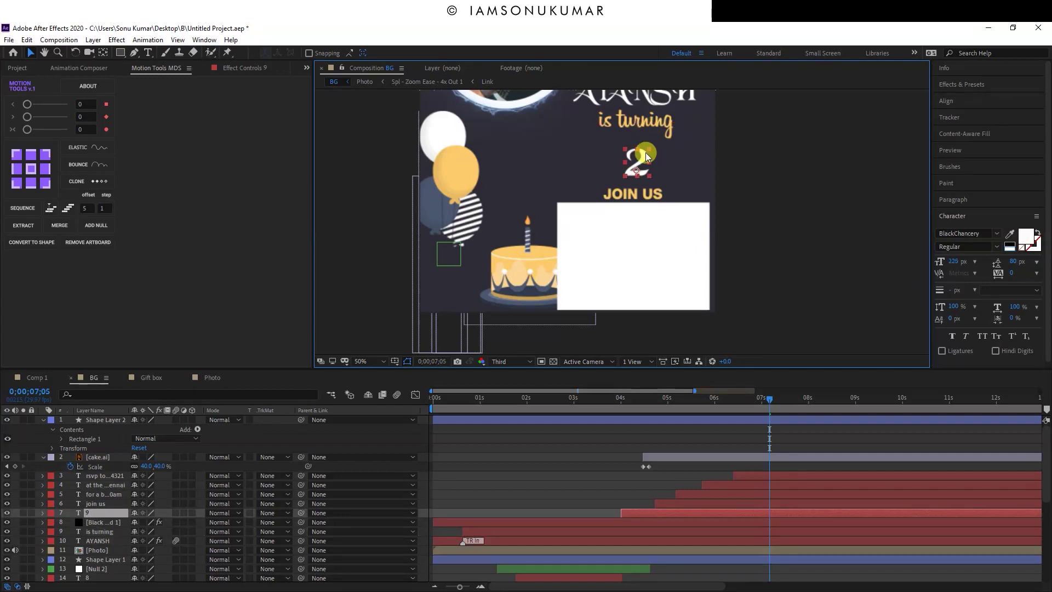
{"action": "key", "text": "shift+Up"}
{"action": "key", "text": "shift+Up"}
{"action": "key", "text": "shift+Up"}
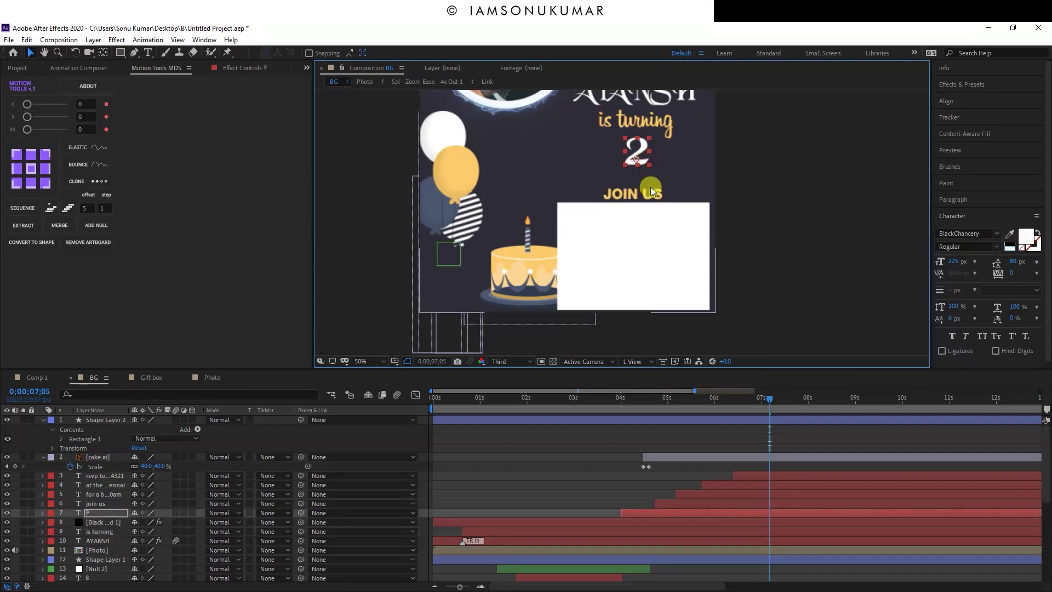
{"action": "left_click", "coordinate": [651, 189]}
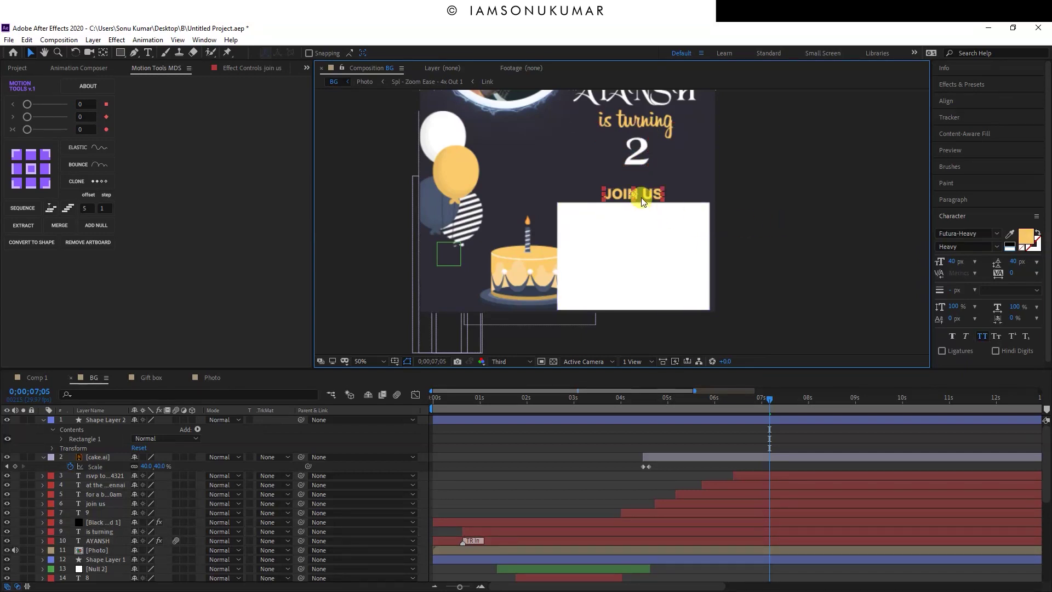
{"action": "left_click", "coordinate": [643, 200]}
{"action": "key", "text": "shift+Up"}
{"action": "key", "text": "shift+Up"}
{"action": "key", "text": "shift+Up"}
{"action": "key", "text": "shift+Up"}
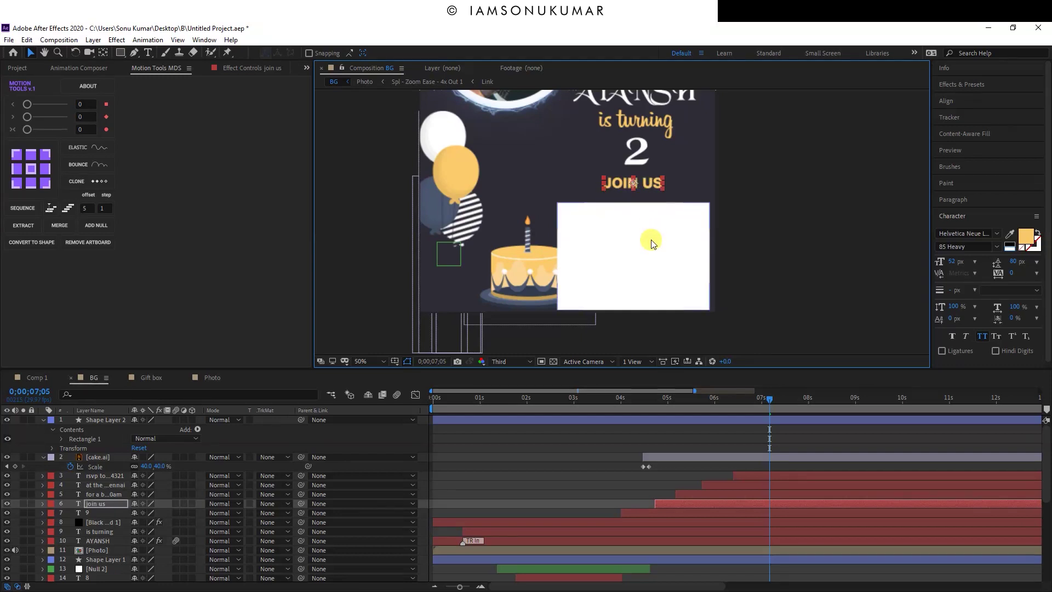
{"action": "left_click", "coordinate": [652, 244]}
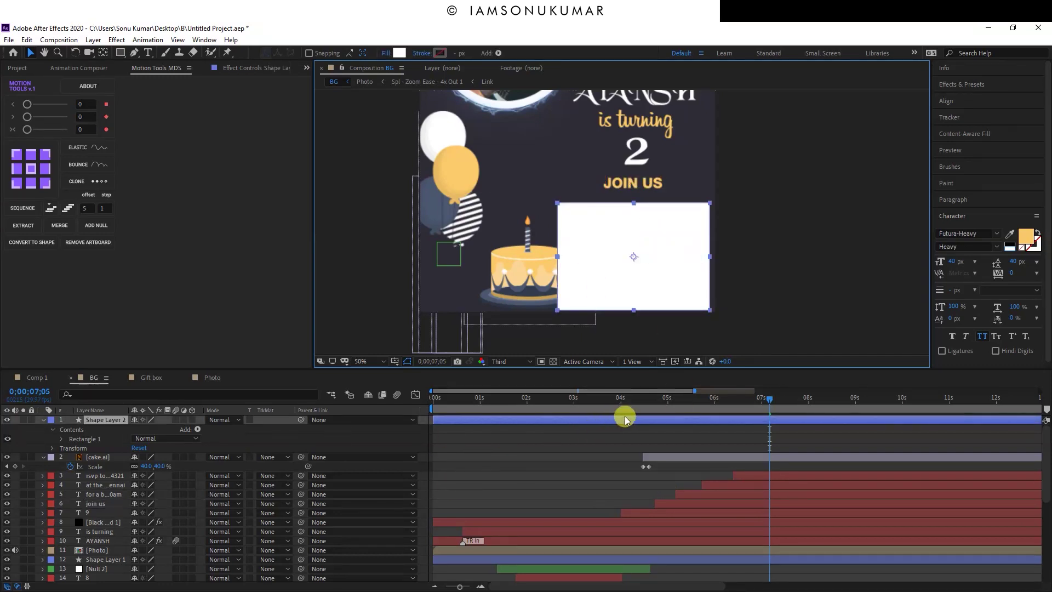
{"action": "left_click_drag", "start_coordinate": [606, 404], "coordinate": [621, 404]}
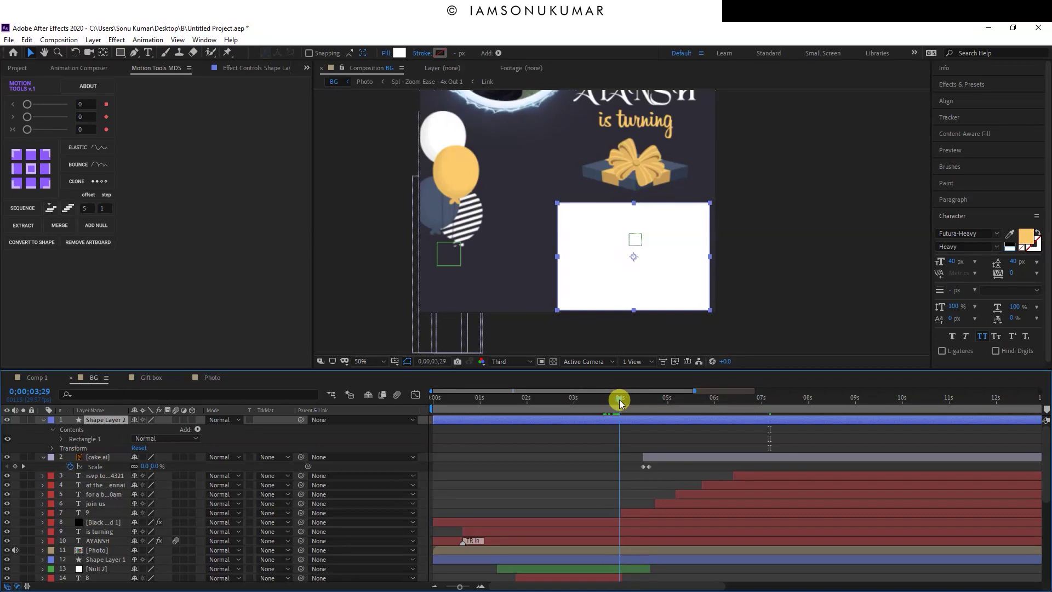
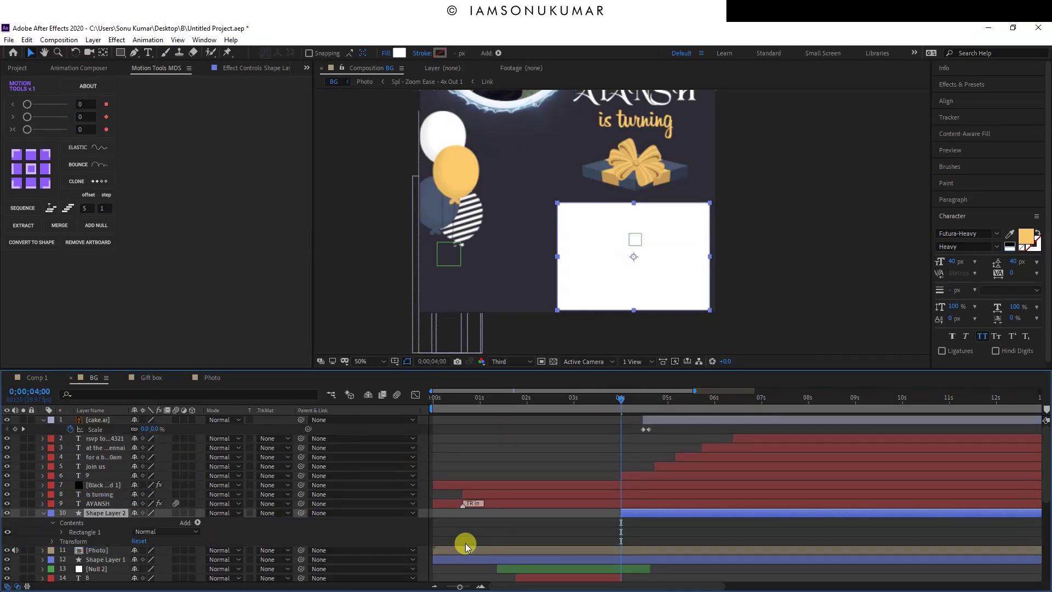
- Set Rectangle Path 1's Roundness to 50 on the white info box, then move to 7;04
{"action": "left_click", "coordinate": [62, 533]}
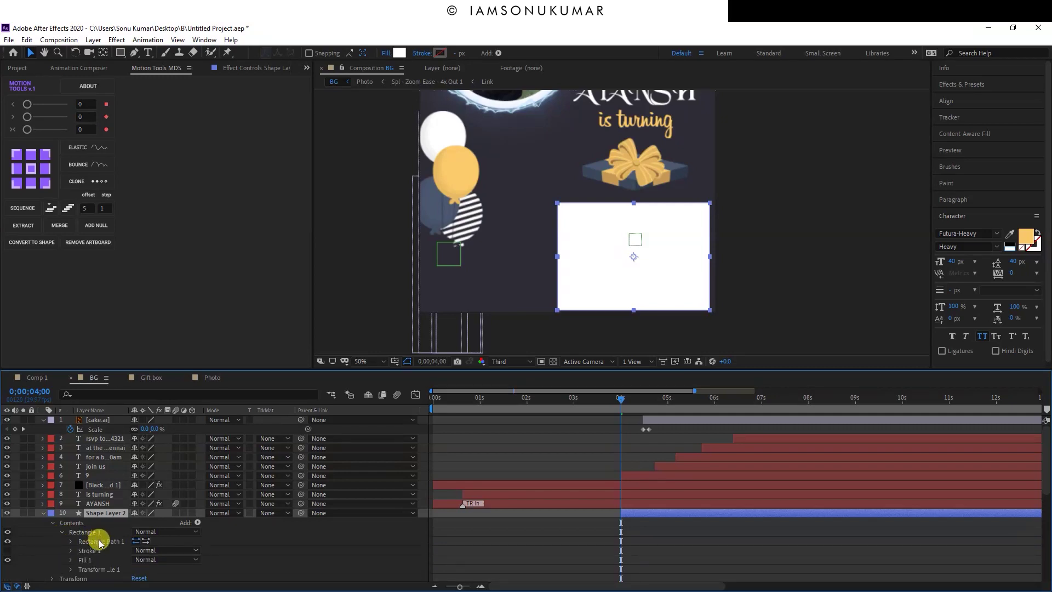
{"action": "left_click", "coordinate": [72, 542]}
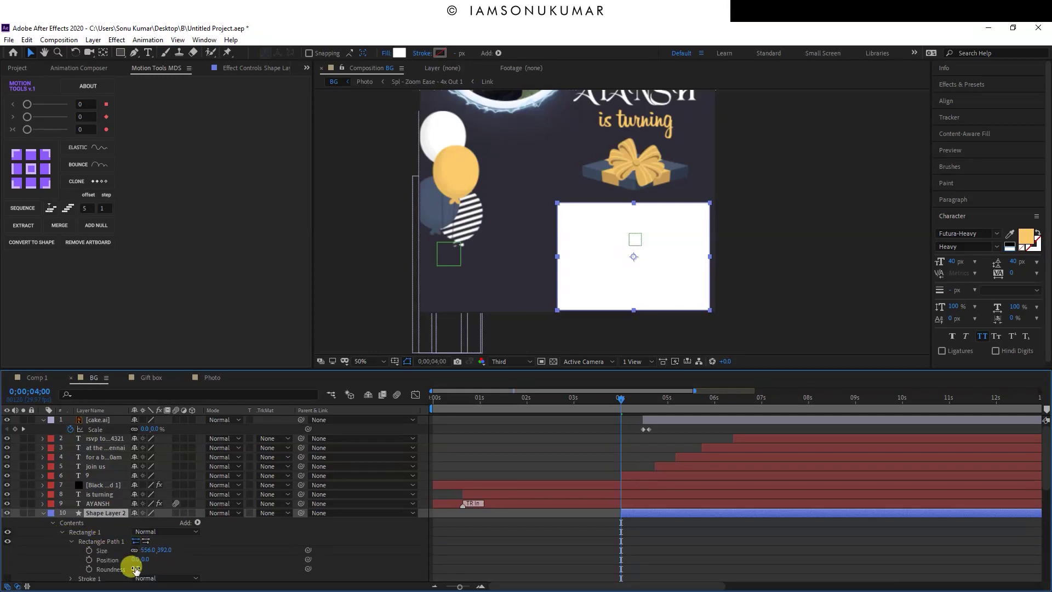
{"action": "type", "text": "50"}
{"action": "key", "text": "Return"}
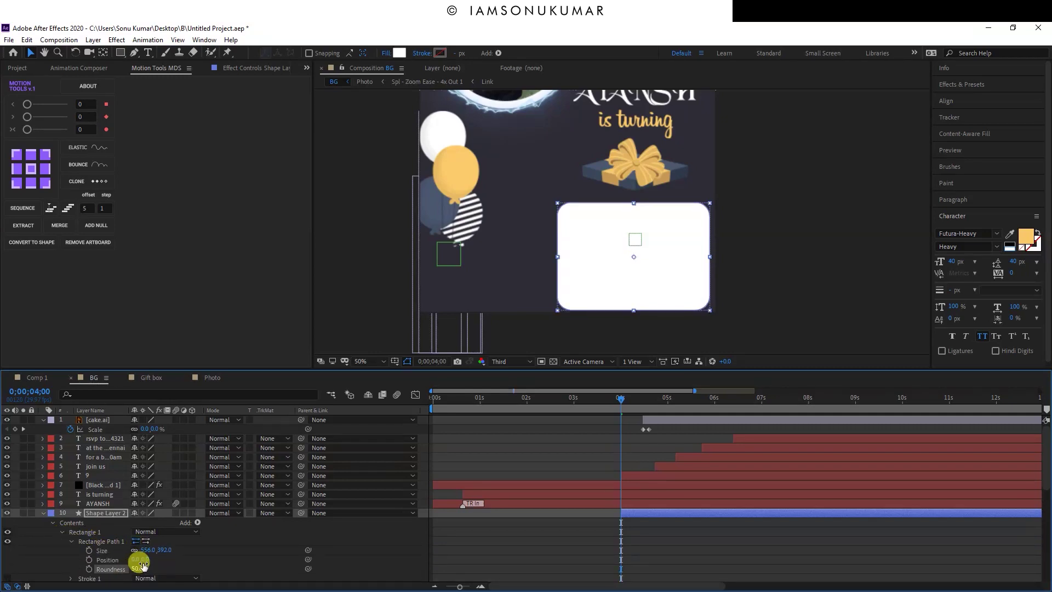
{"action": "left_click", "coordinate": [598, 543]}
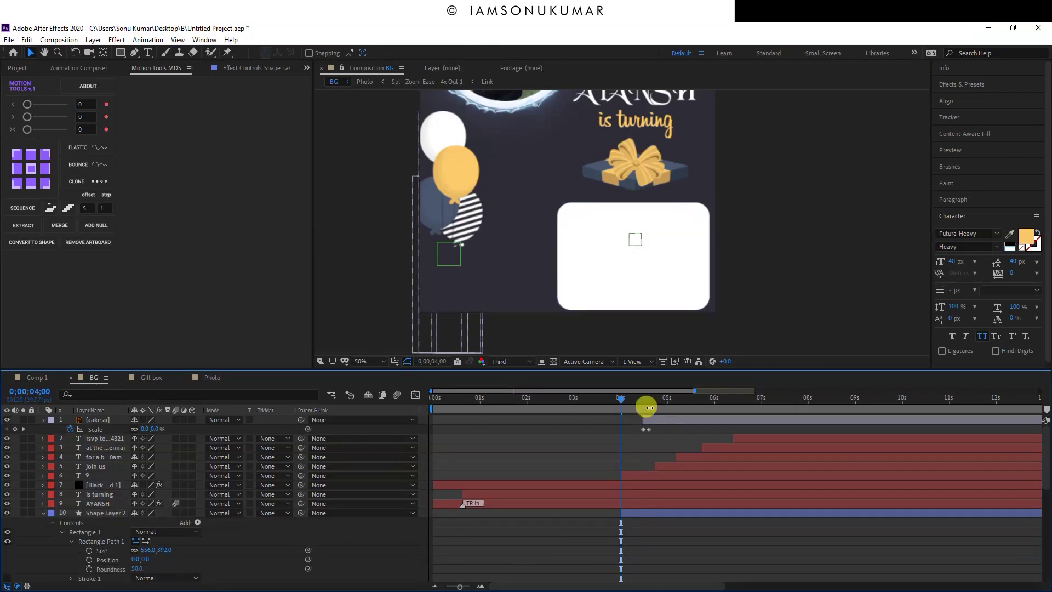
{"action": "left_click_drag", "start_coordinate": [663, 400], "coordinate": [769, 407]}
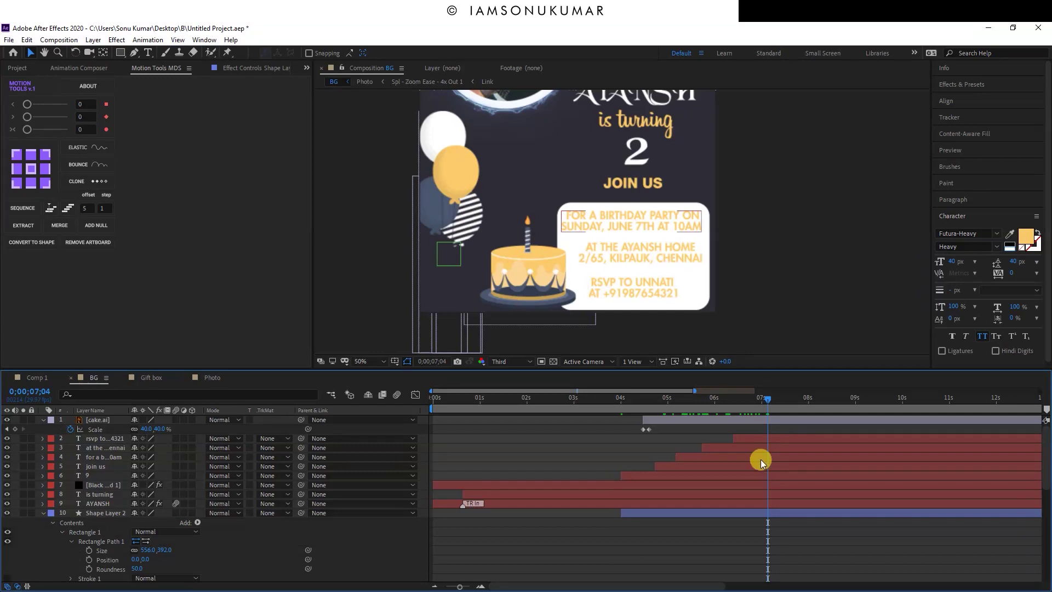
- Move the box layer beneath the 9 layer and colour the party details text dark navy
{"action": "left_click", "coordinate": [663, 513]}
{"action": "left_click_drag", "start_coordinate": [112, 511], "coordinate": [125, 485]}
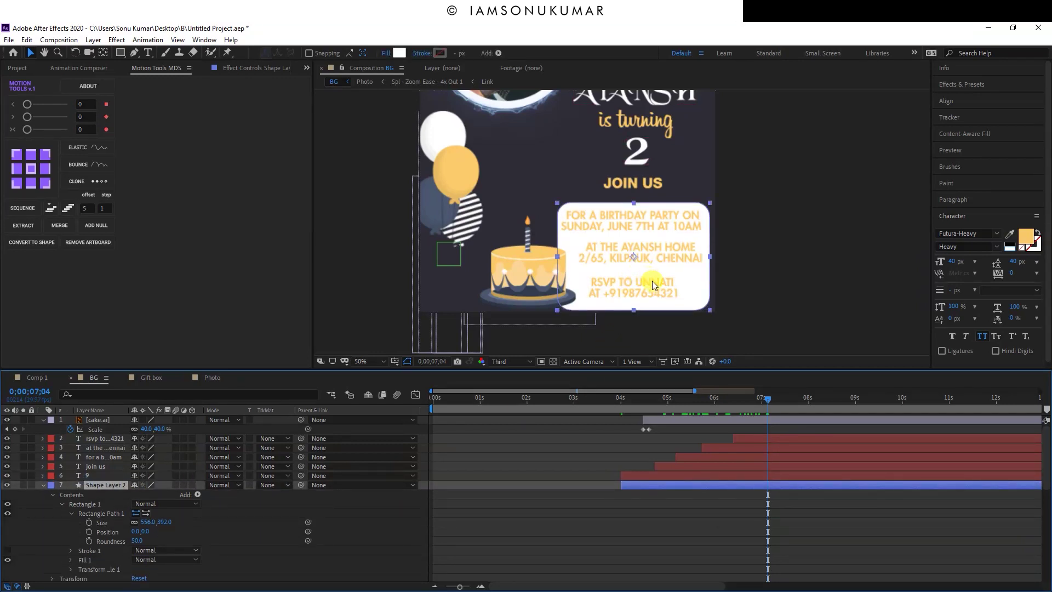
{"action": "left_click", "coordinate": [743, 473]}
{"action": "left_click", "coordinate": [773, 446], "text": "shift"}
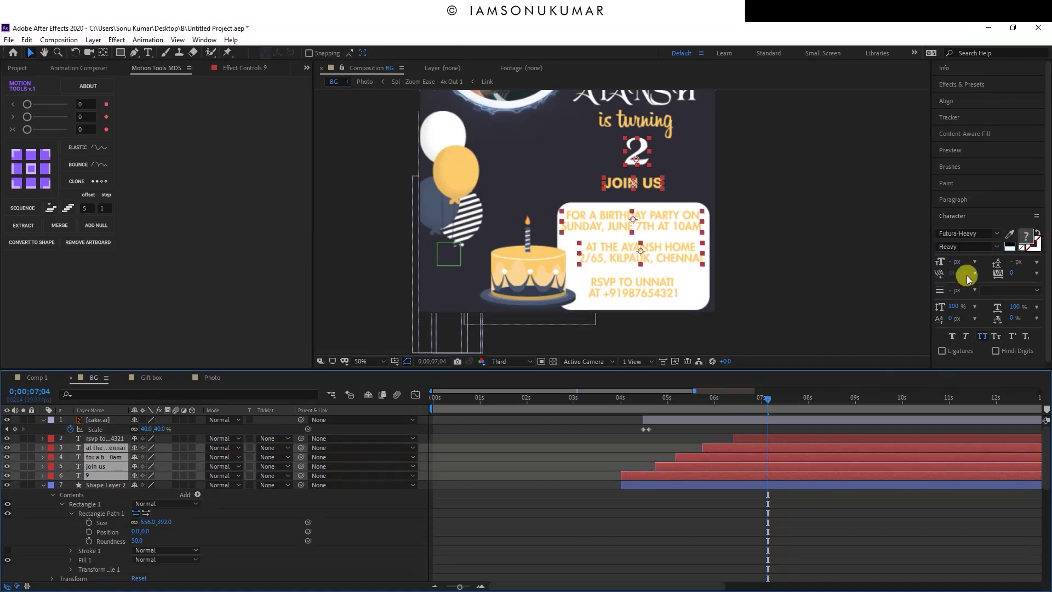
{"action": "left_click", "coordinate": [788, 439], "text": "ctrl"}
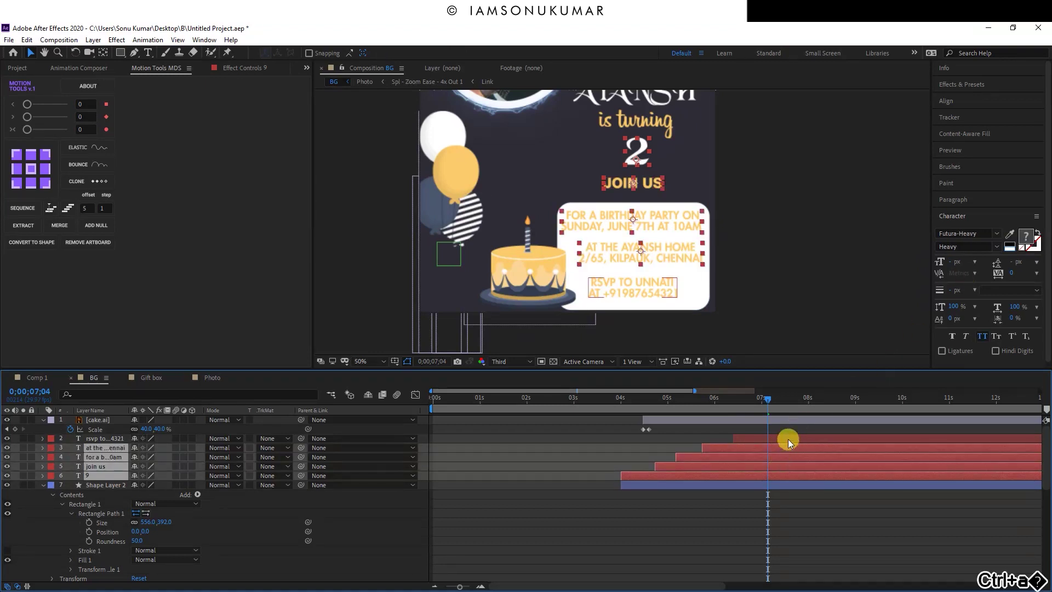
{"action": "left_click", "coordinate": [1010, 233]}
{"action": "left_click", "coordinate": [580, 160]}
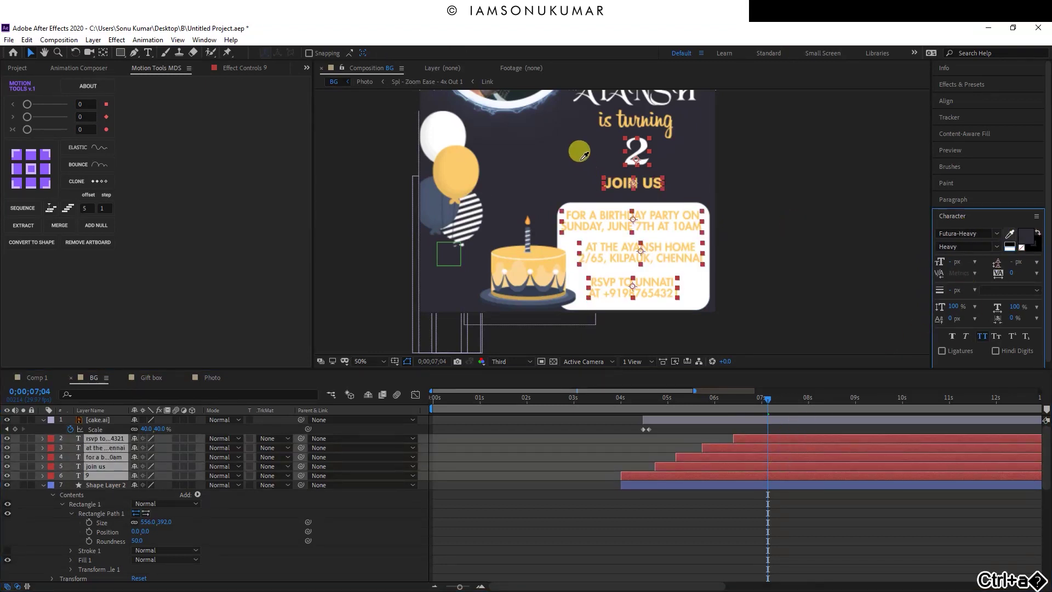
- Try the yellow balloon colour on the 2, then undo it to keep it white
{"action": "left_click", "coordinate": [695, 477]}
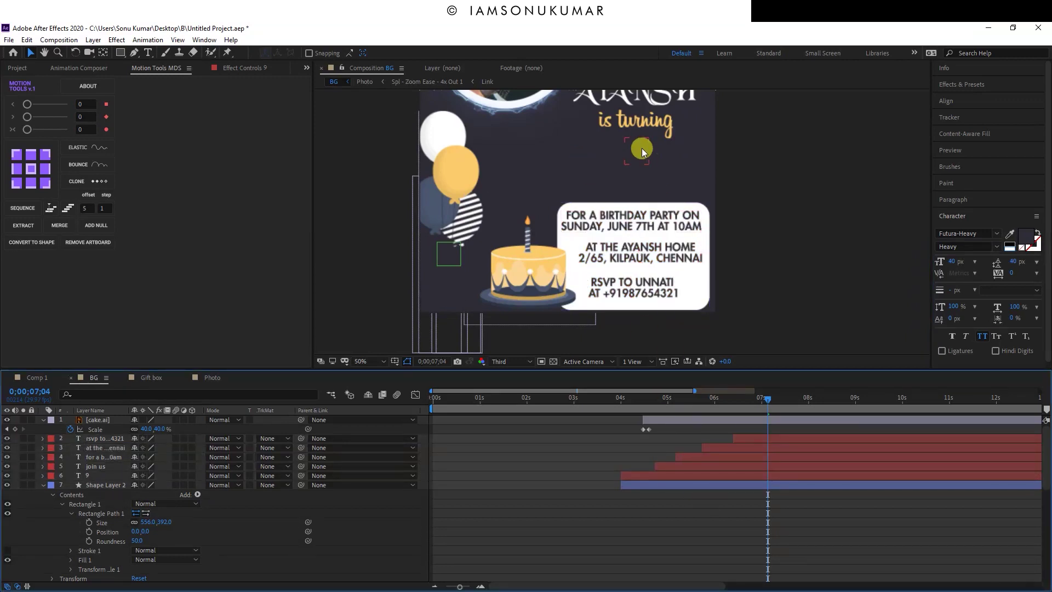
{"action": "left_click", "coordinate": [1014, 236]}
{"action": "left_click", "coordinate": [486, 185]}
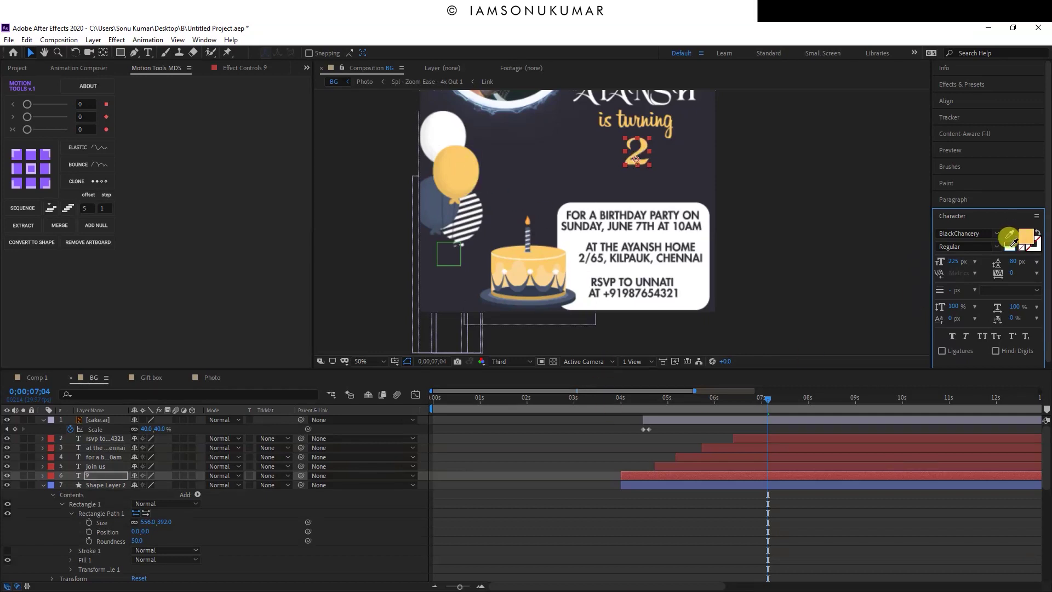
{"action": "key", "text": "ctrl+z"}
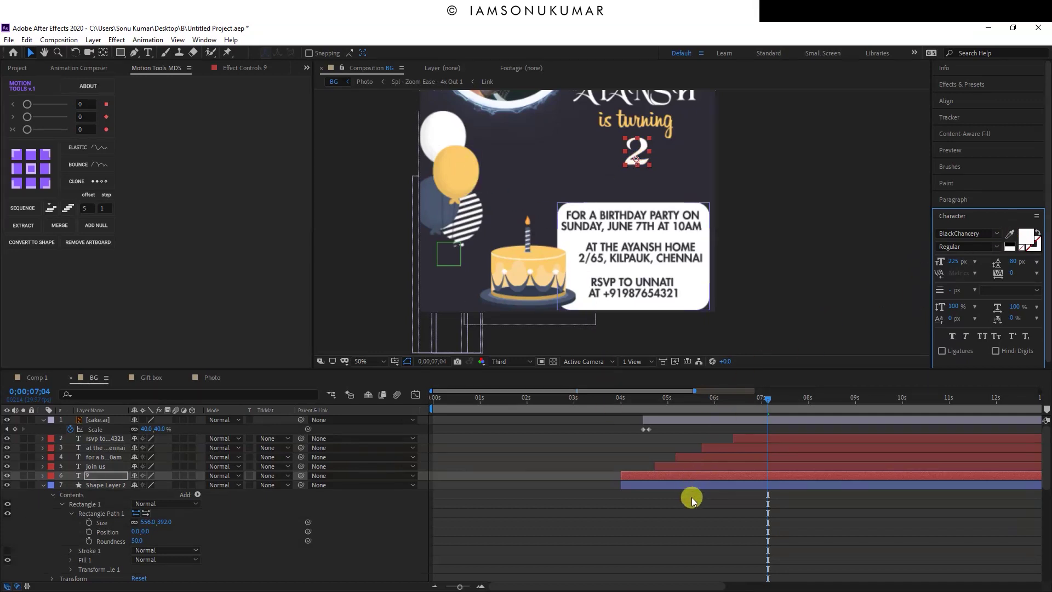
- Colour the JOIN US text with the cake's peach tone, then select all layers
{"action": "left_click", "coordinate": [692, 500]}
{"action": "left_click", "coordinate": [639, 181]}
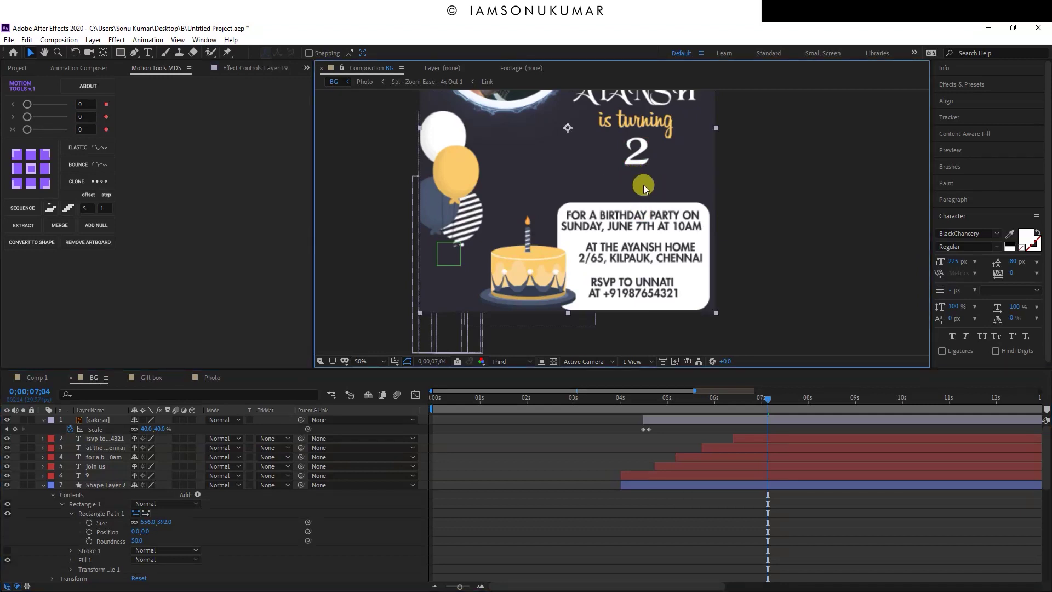
{"action": "left_click", "coordinate": [633, 183]}
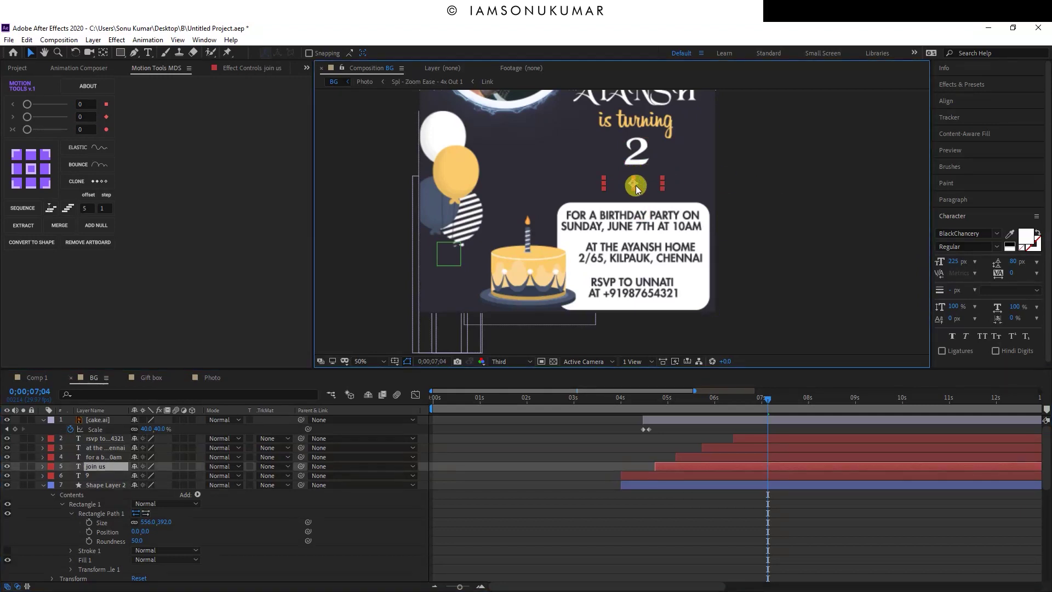
{"action": "left_click", "coordinate": [1012, 233]}
{"action": "left_click", "coordinate": [685, 276]}
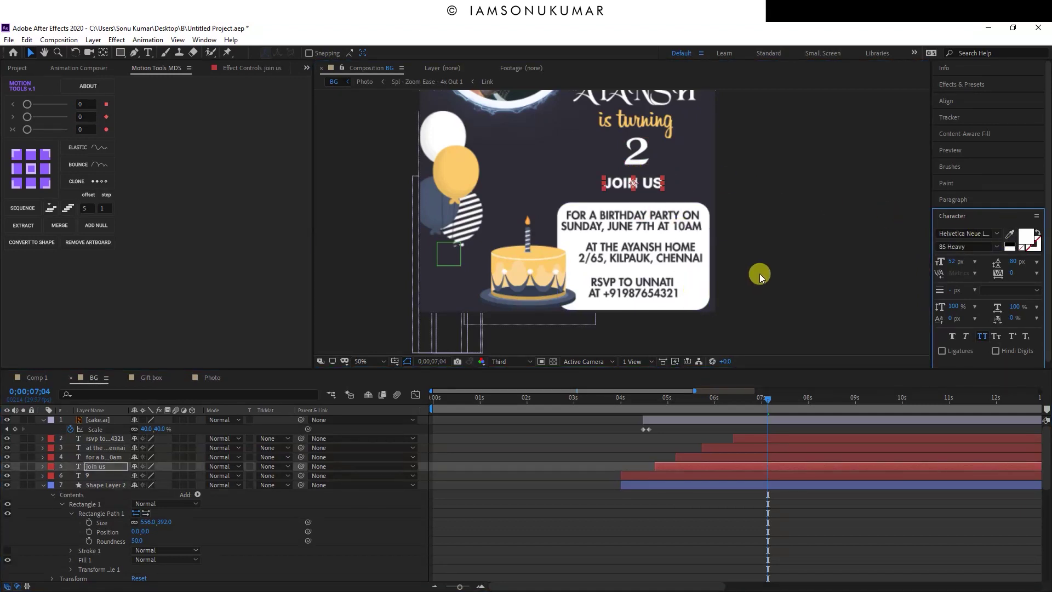
{"action": "left_click", "coordinate": [1013, 236]}
{"action": "left_click", "coordinate": [514, 254]}
{"action": "left_click", "coordinate": [583, 477]}
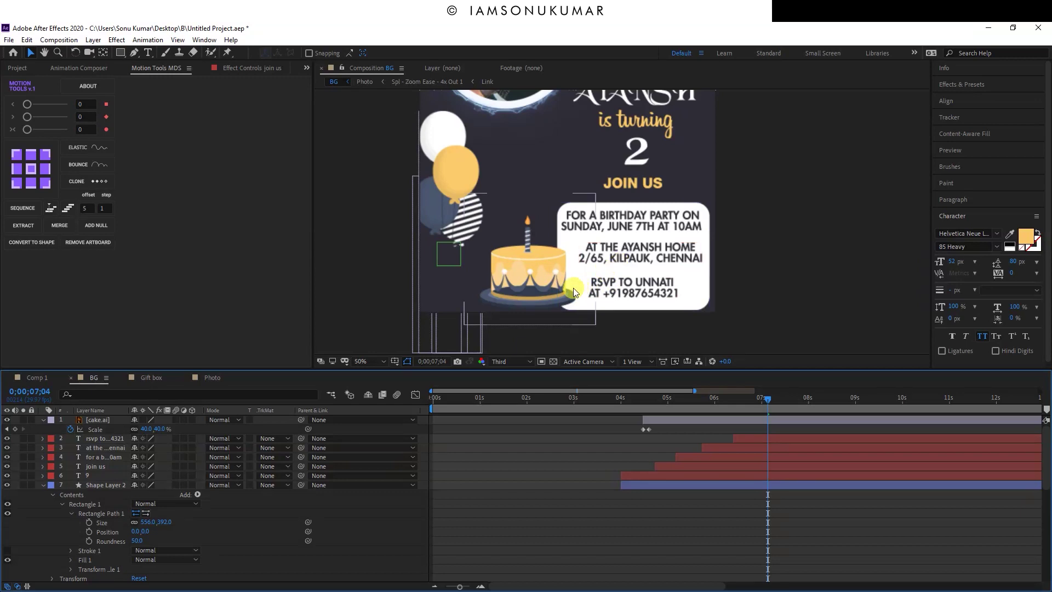
{"action": "key", "text": "ctrl+a"}
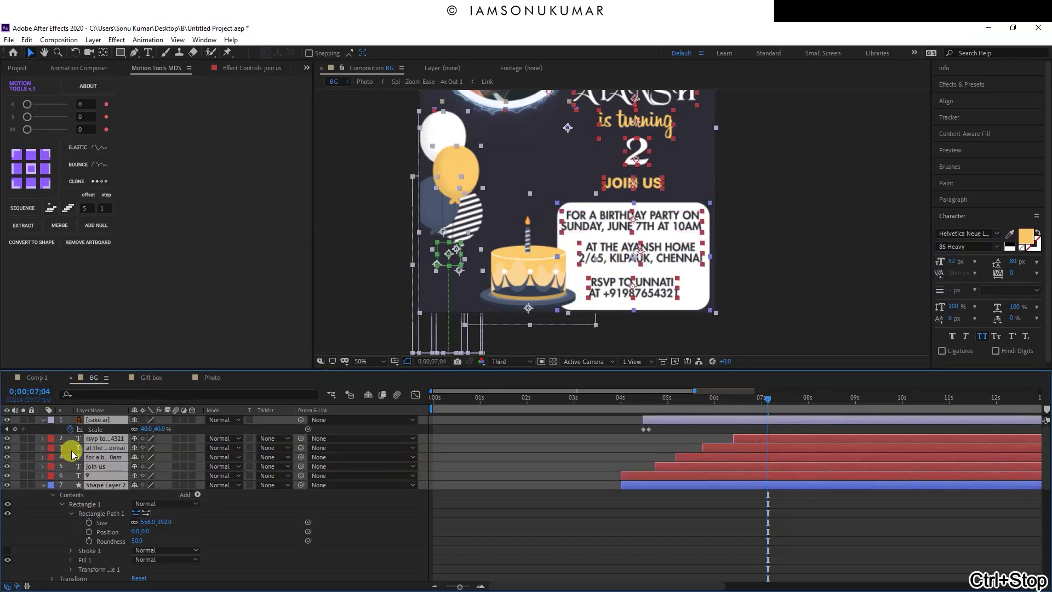
- Collapse layer properties and preview the box's entrance from 3;02 to 4;00
{"action": "key", "text": "ctrl+grave"}
{"action": "left_click", "coordinate": [495, 446]}
{"action": "left_click", "coordinate": [614, 399]}
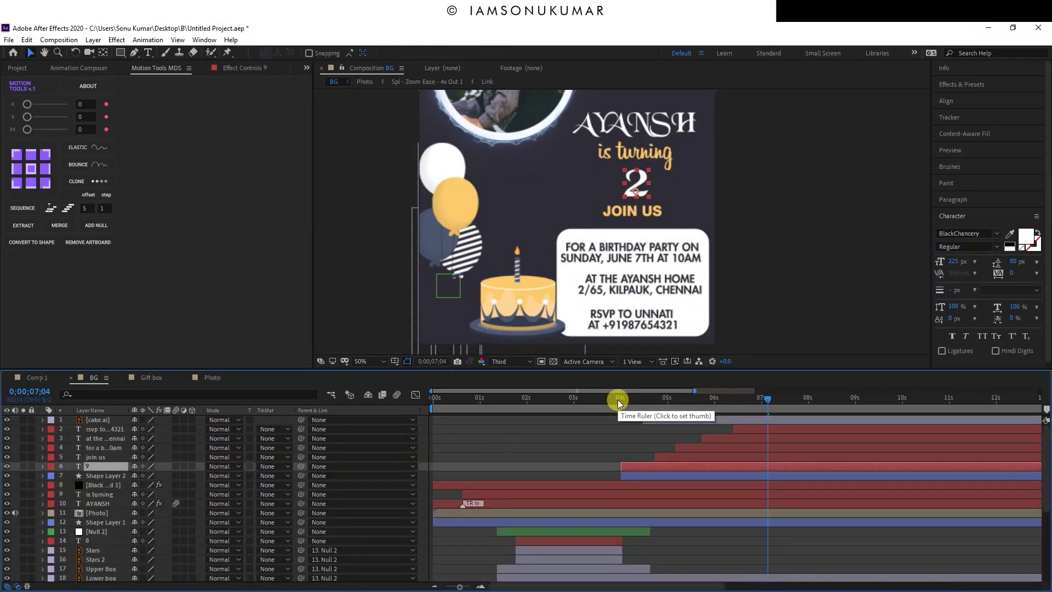
{"action": "left_click", "coordinate": [577, 399]}
{"action": "key", "text": "space"}
{"action": "key", "text": "space"}
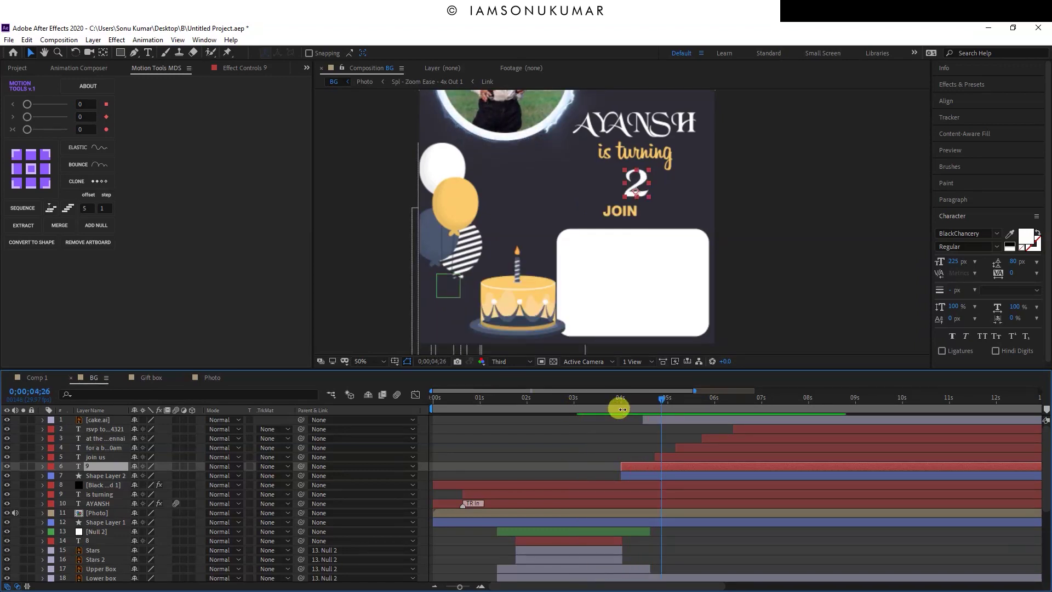
{"action": "left_click", "coordinate": [622, 400]}
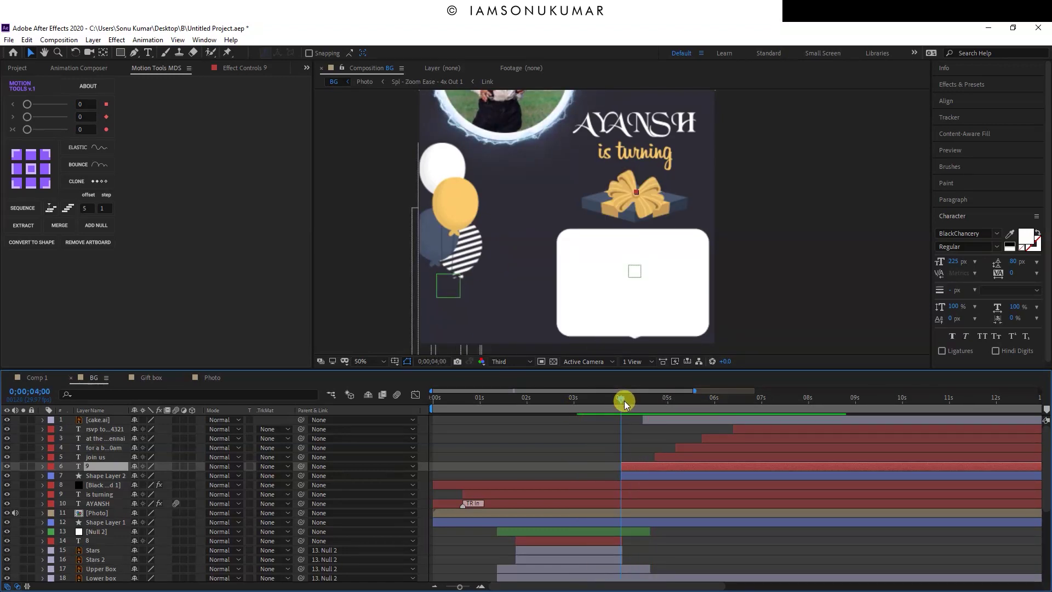
- Hide the white box layer and trim its in-point to 4;20
{"action": "left_click", "coordinate": [633, 472]}
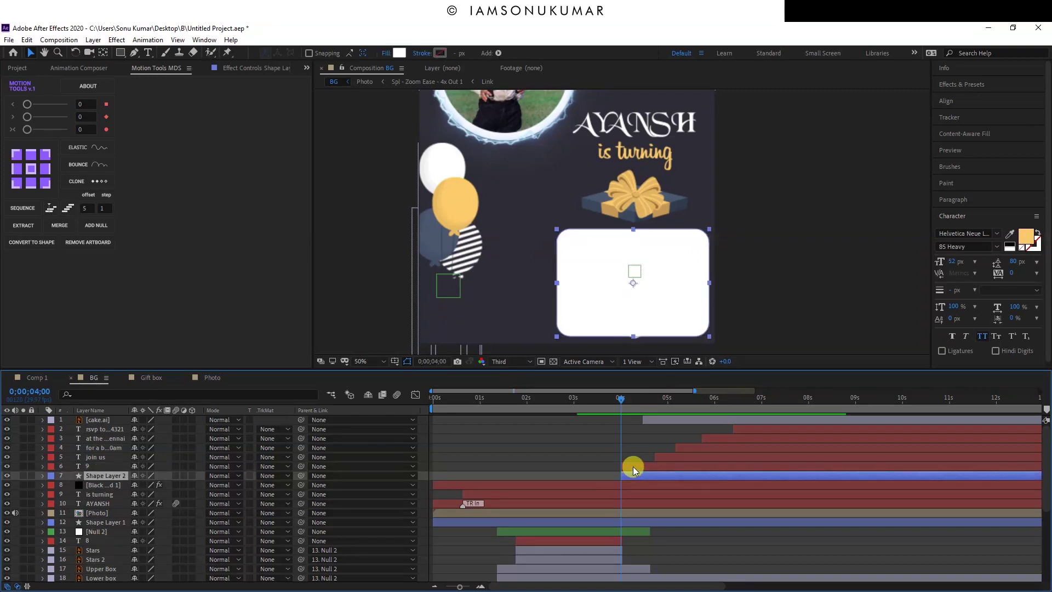
{"action": "left_click", "coordinate": [7, 476]}
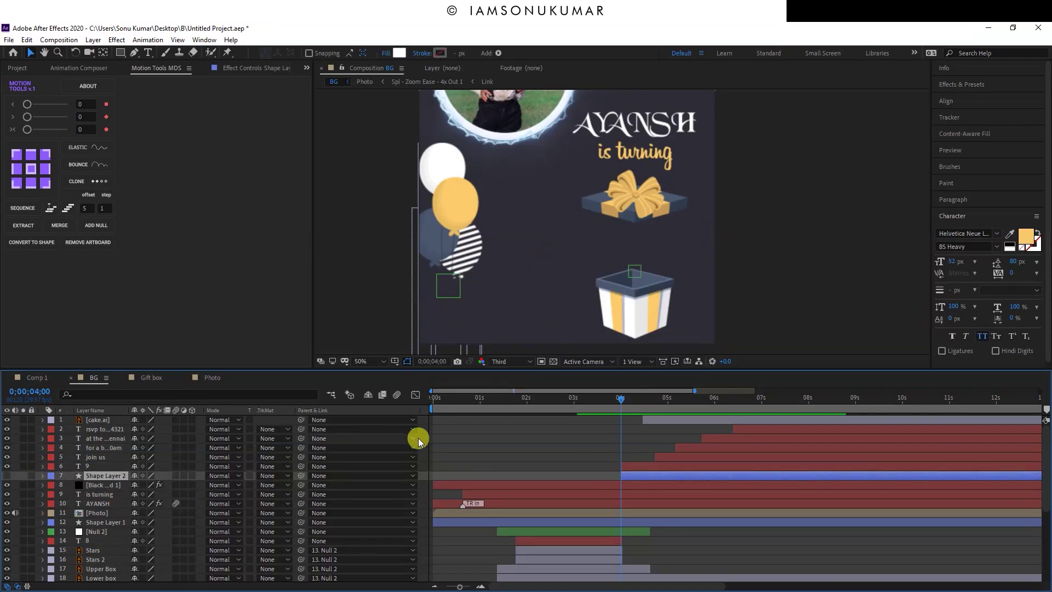
{"action": "left_click_drag", "start_coordinate": [621, 401], "coordinate": [652, 400]}
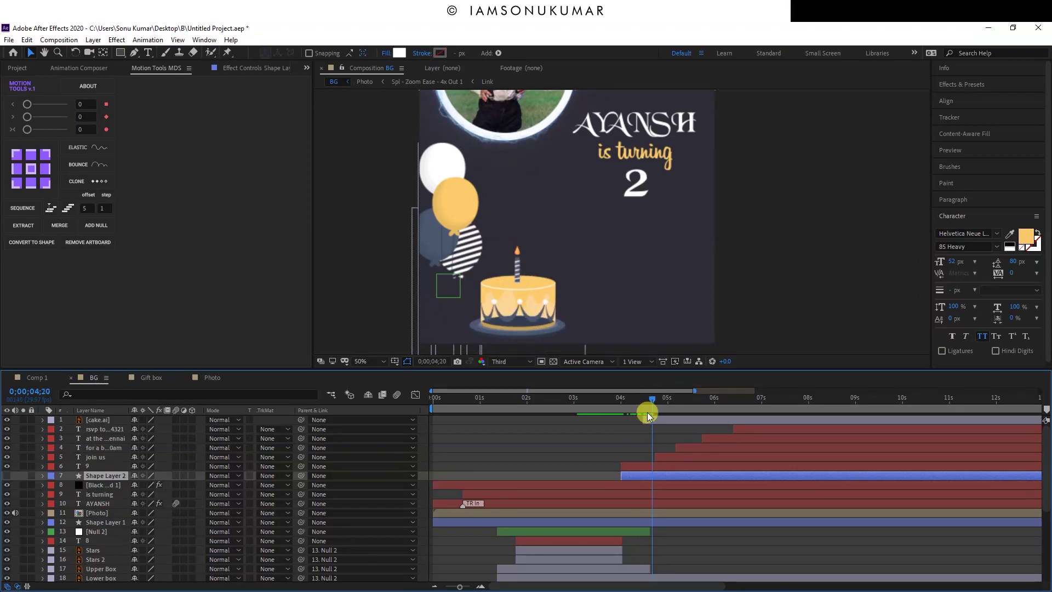
{"action": "left_click", "coordinate": [643, 469]}
{"action": "left_click", "coordinate": [646, 475]}
{"action": "key", "text": "alt+bracketleft"}
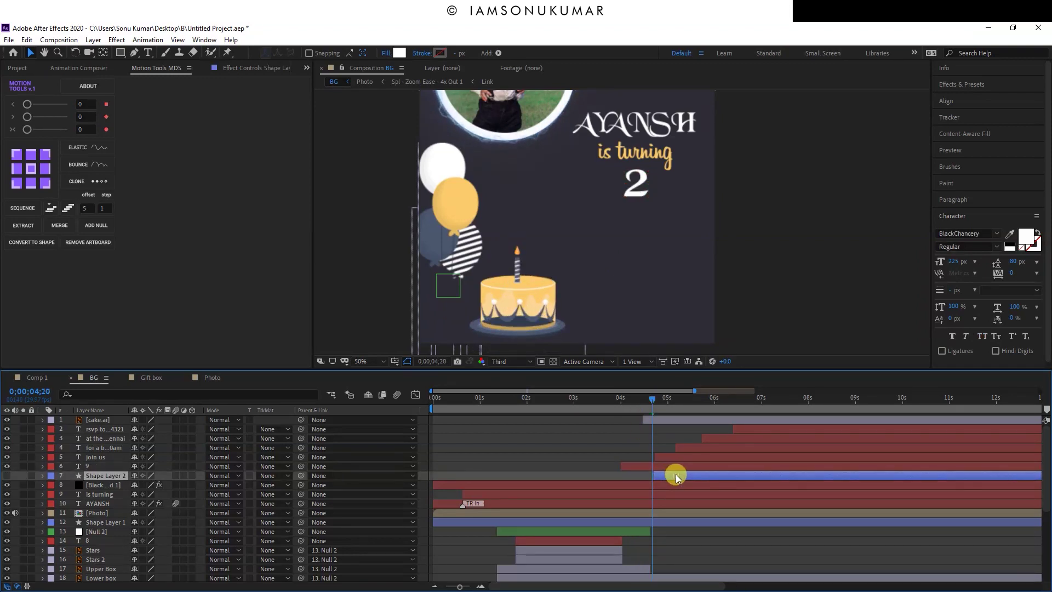
{"action": "scroll", "coordinate": [659, 472], "scroll_direction": "up", "scroll_amount": 2, "text": "alt"}
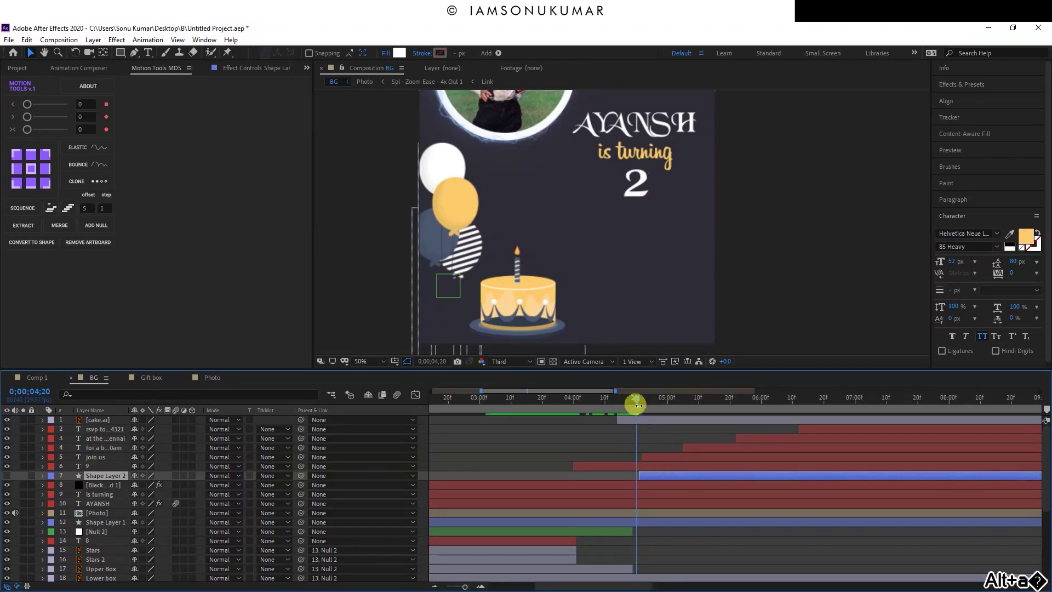
{"action": "left_click_drag", "start_coordinate": [636, 399], "coordinate": [642, 402]}
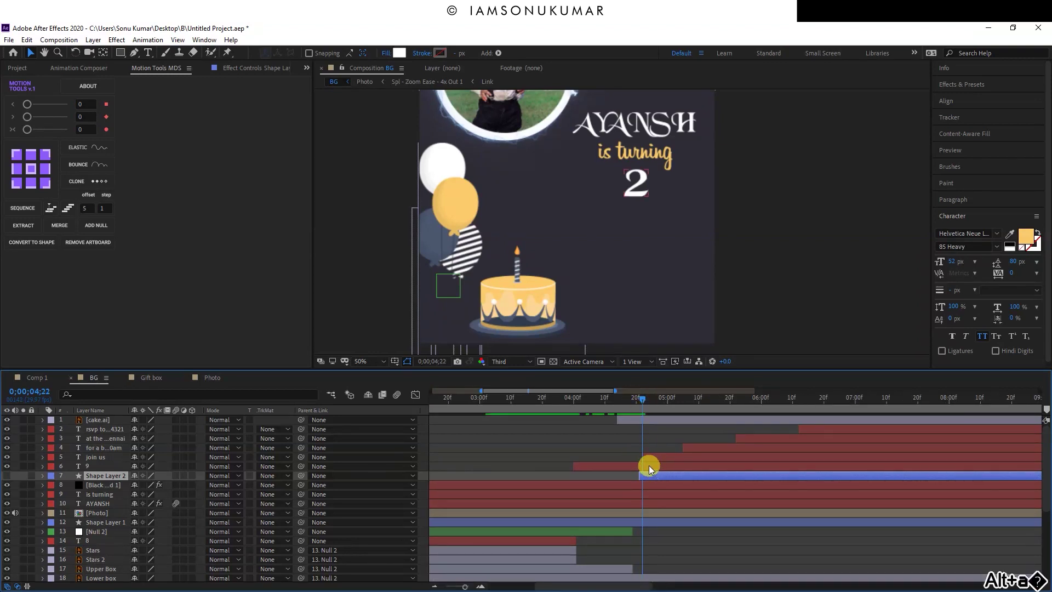
- Show the box again and add Opacity keyframes so it fades in
{"action": "key", "text": "t"}
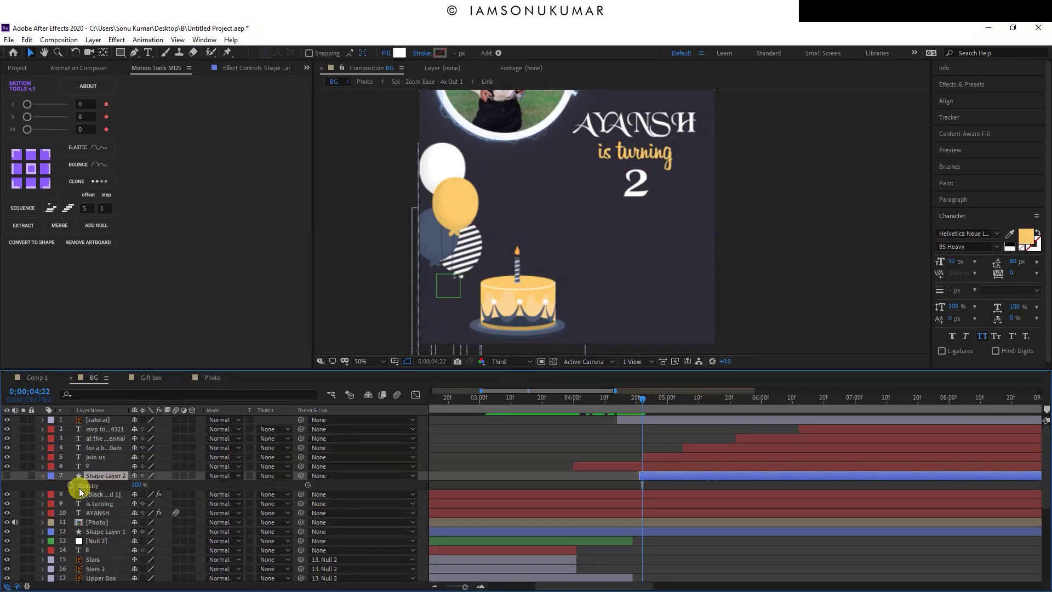
{"action": "left_click", "coordinate": [70, 485]}
{"action": "left_click", "coordinate": [568, 476]}
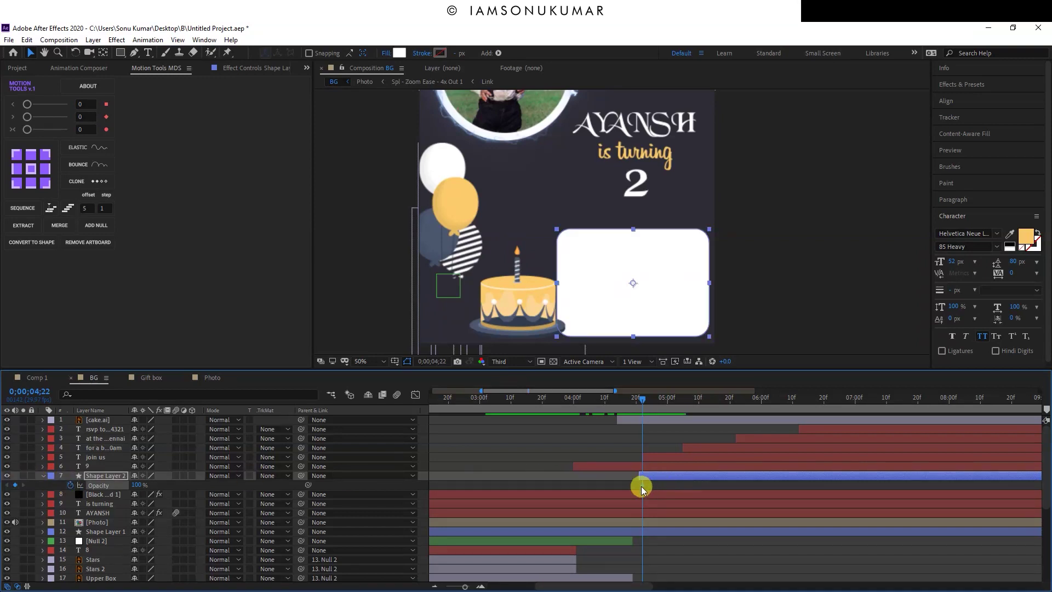
{"action": "left_click_drag", "start_coordinate": [137, 485], "coordinate": [92, 482]}
{"action": "left_click", "coordinate": [690, 398]}
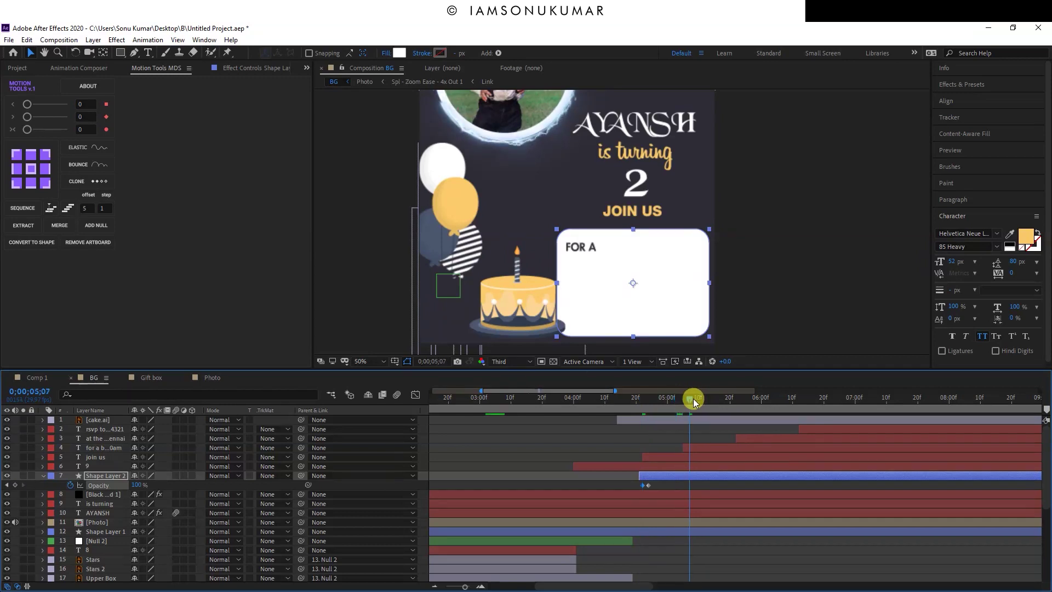
{"action": "left_click_drag", "start_coordinate": [693, 401], "coordinate": [652, 440]}
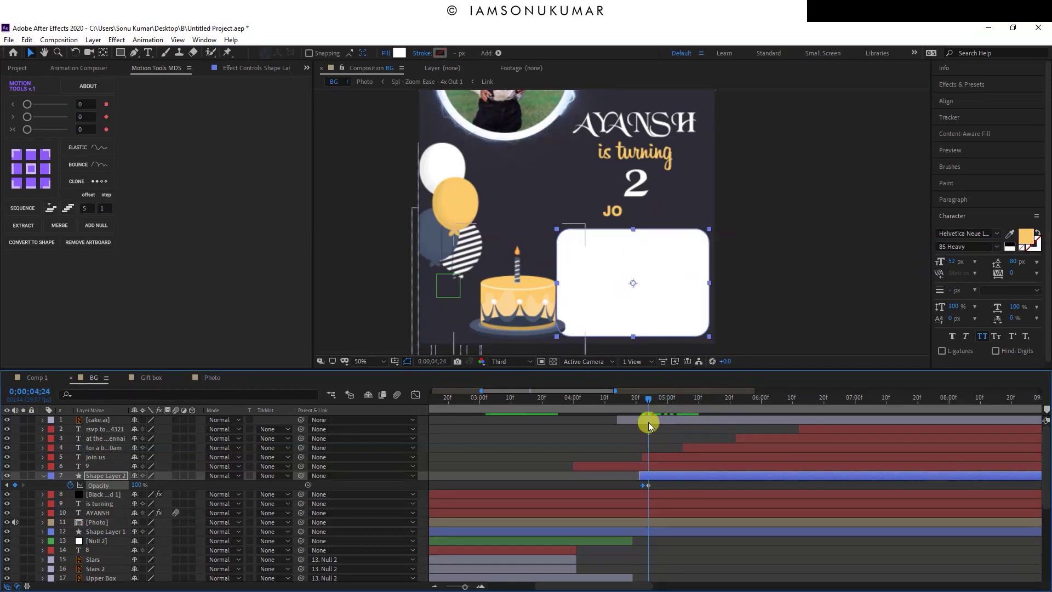
{"action": "left_click", "coordinate": [638, 485]}
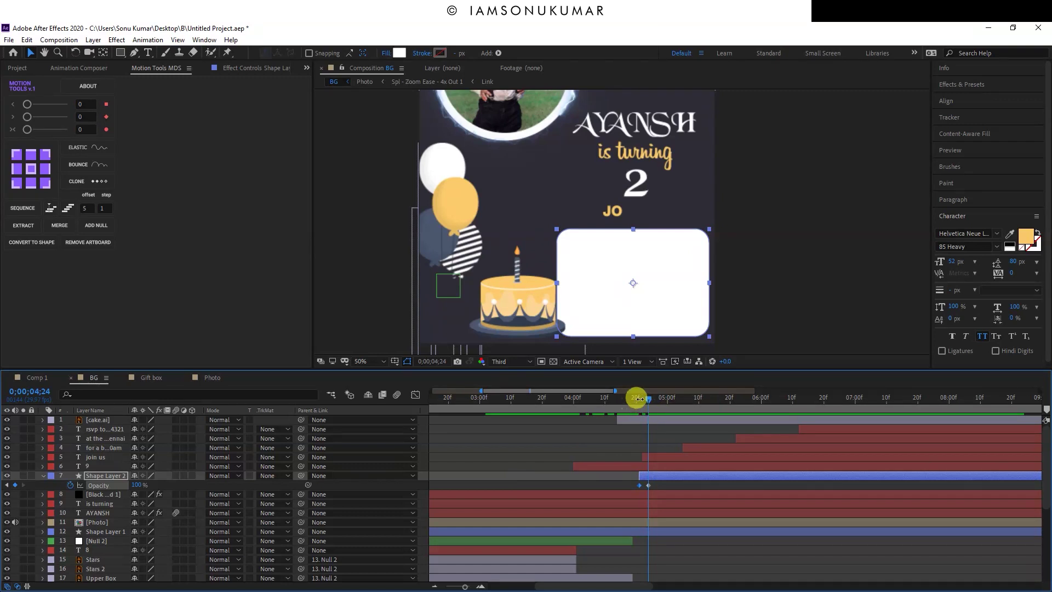
- Move the info box layer's start back to 4;17 and preview the timing
{"action": "left_click", "coordinate": [639, 399]}
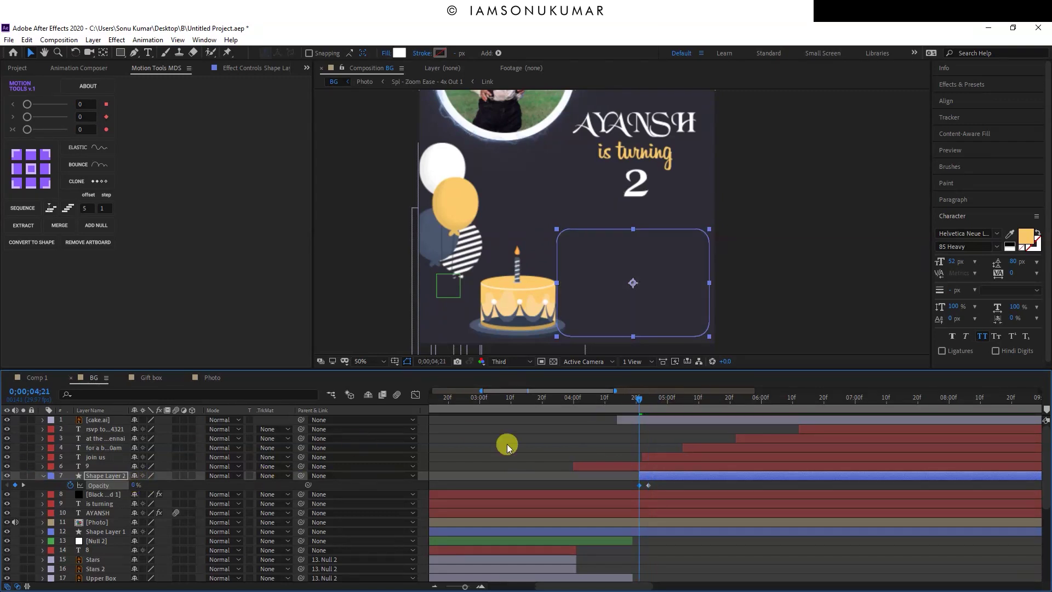
{"action": "left_click", "coordinate": [621, 400]}
{"action": "left_click_drag", "start_coordinate": [635, 404], "coordinate": [624, 409]}
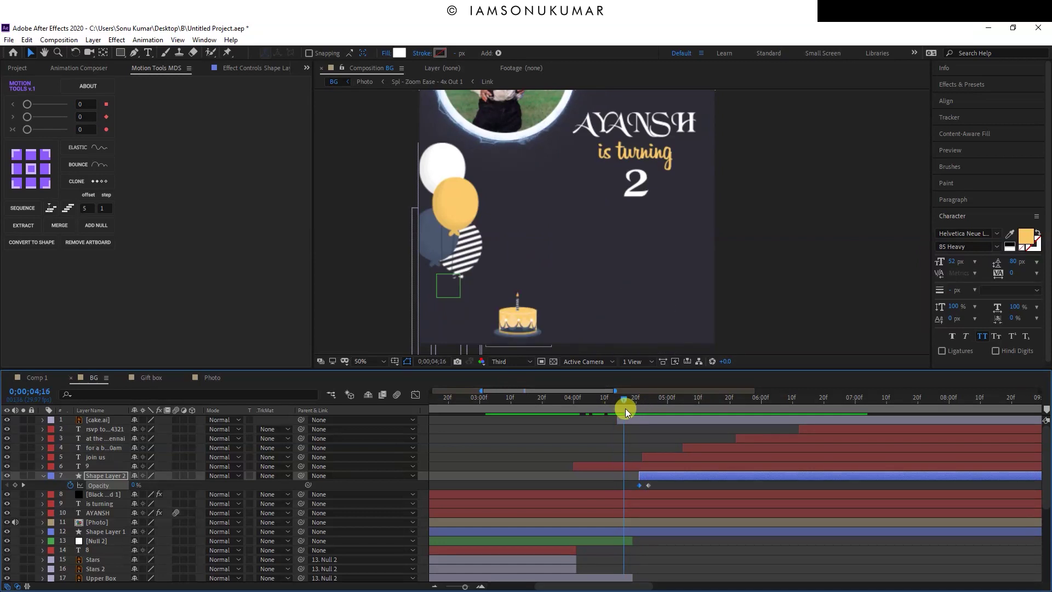
{"action": "left_click_drag", "start_coordinate": [624, 409], "coordinate": [628, 409]}
{"action": "mouse_move", "coordinate": [636, 476]}
{"action": "left_mouse_down"}
{"action": "mouse_move", "coordinate": [626, 473]}
{"action": "mouse_move", "coordinate": [628, 487]}
{"action": "left_mouse_up"}
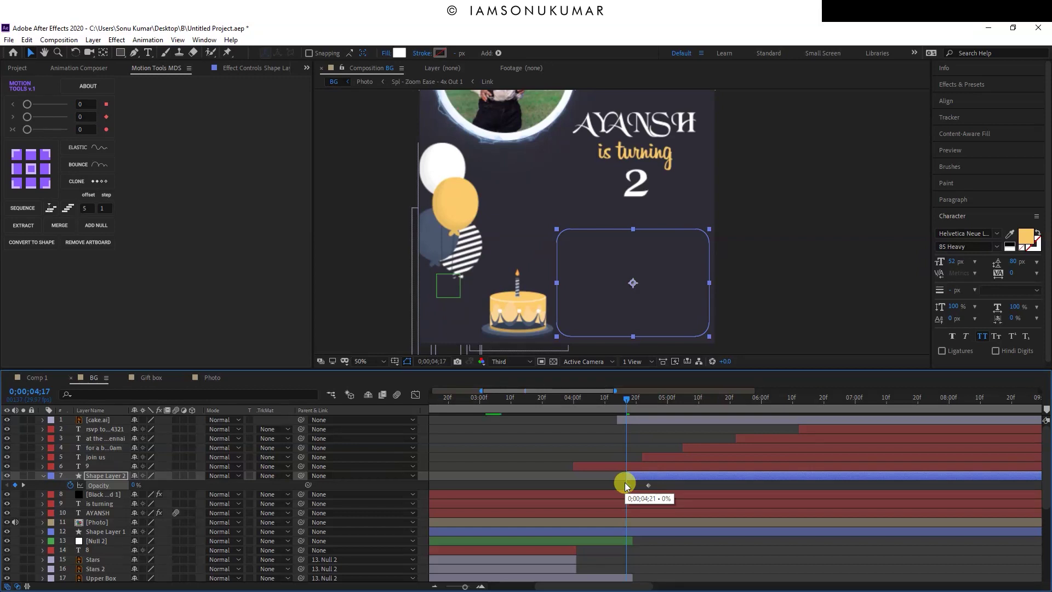
{"action": "key", "text": "space"}
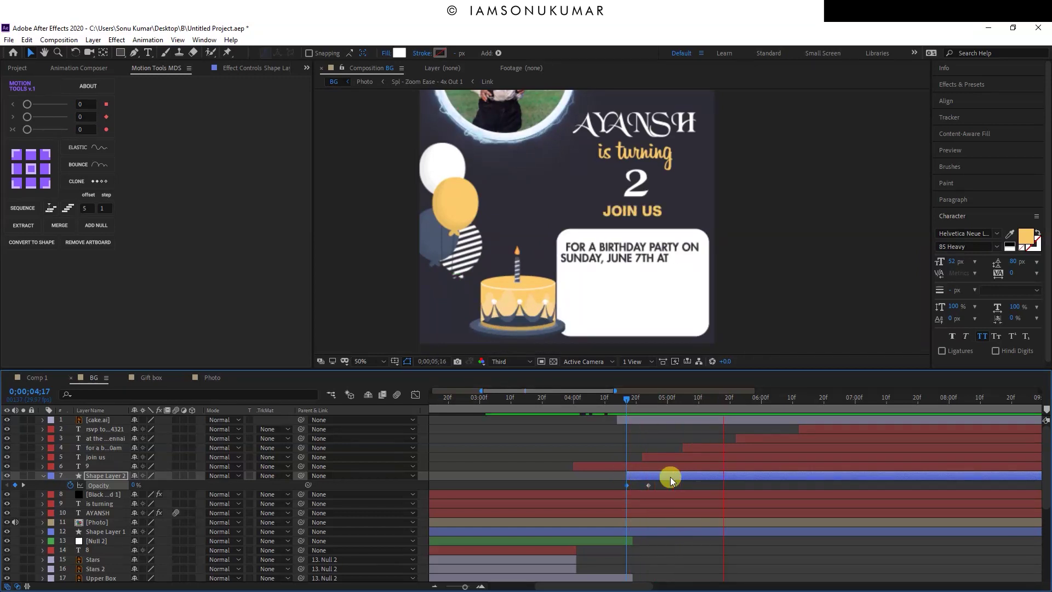
{"action": "left_click", "coordinate": [663, 266]}
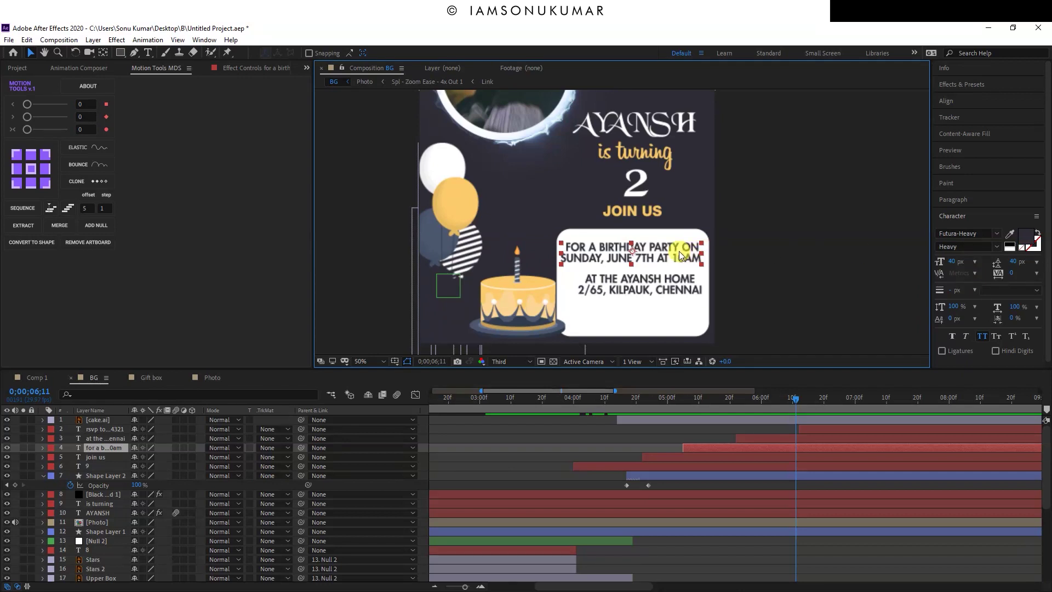
- Reposition the date and address text inside the box and break the date after 7TH
{"action": "left_click_drag", "start_coordinate": [680, 255], "coordinate": [680, 249]}
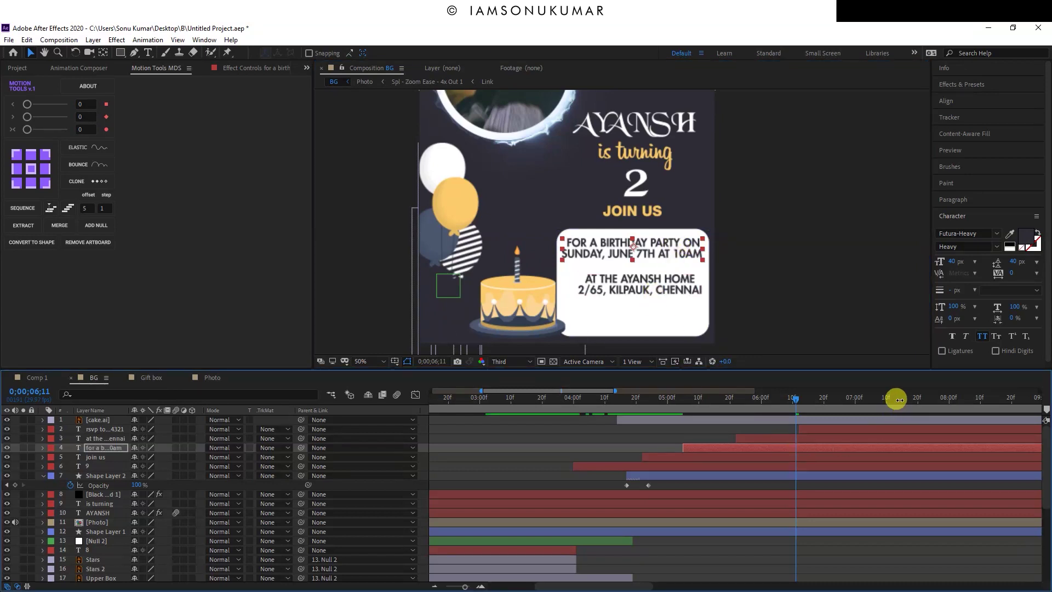
{"action": "left_click_drag", "start_coordinate": [652, 291], "coordinate": [646, 297]}
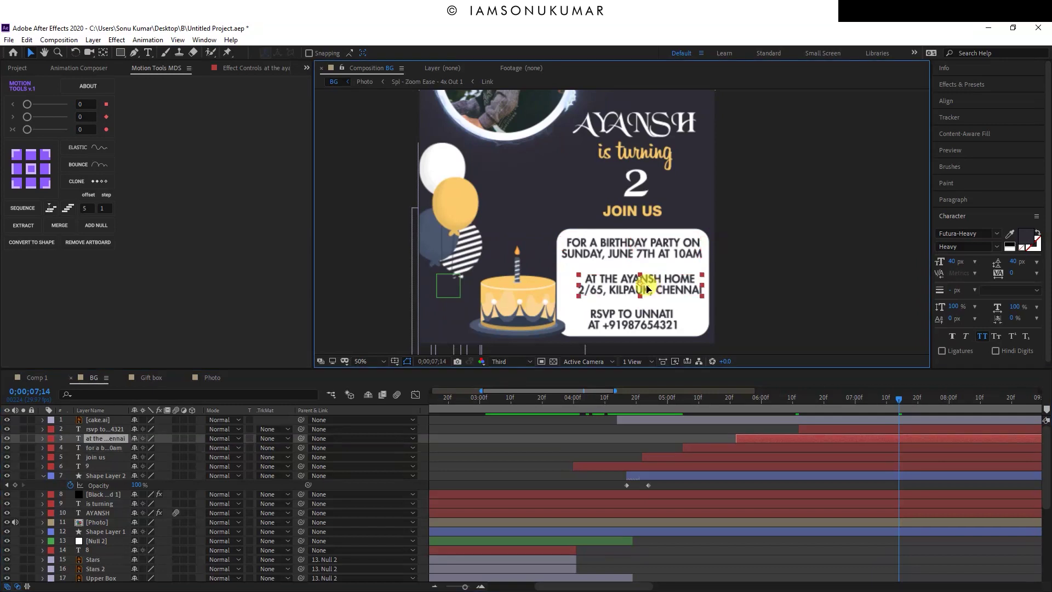
{"action": "left_click", "coordinate": [659, 256]}
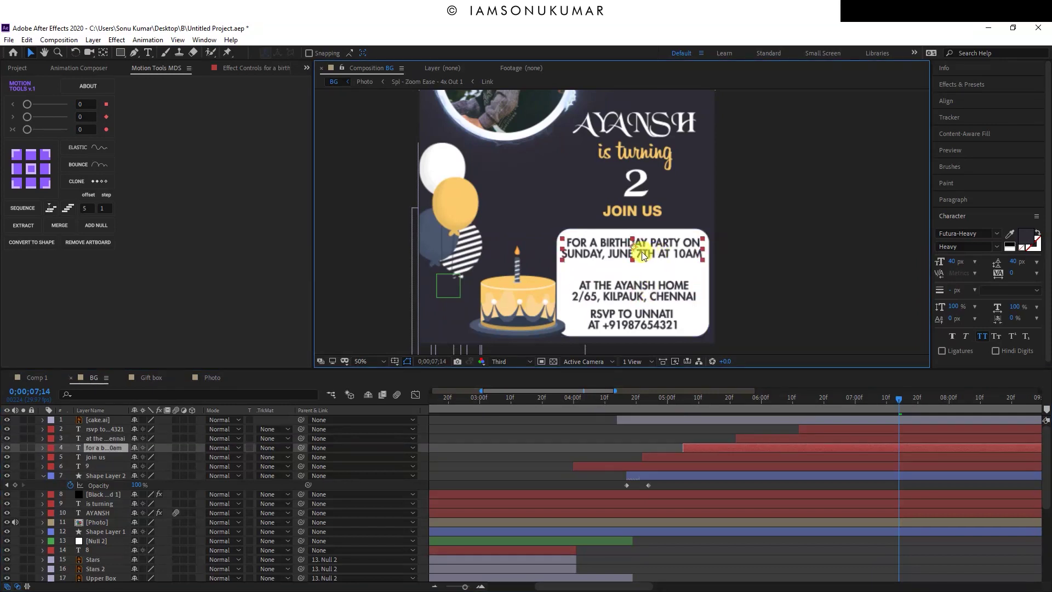
{"action": "left_click", "coordinate": [657, 254]}
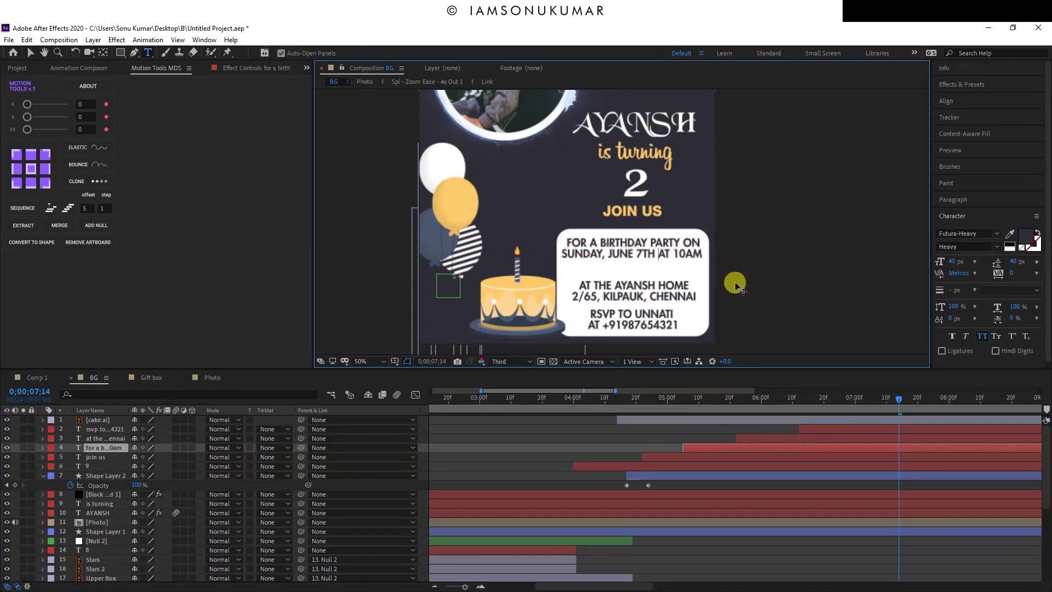
{"action": "key", "text": "Return"}
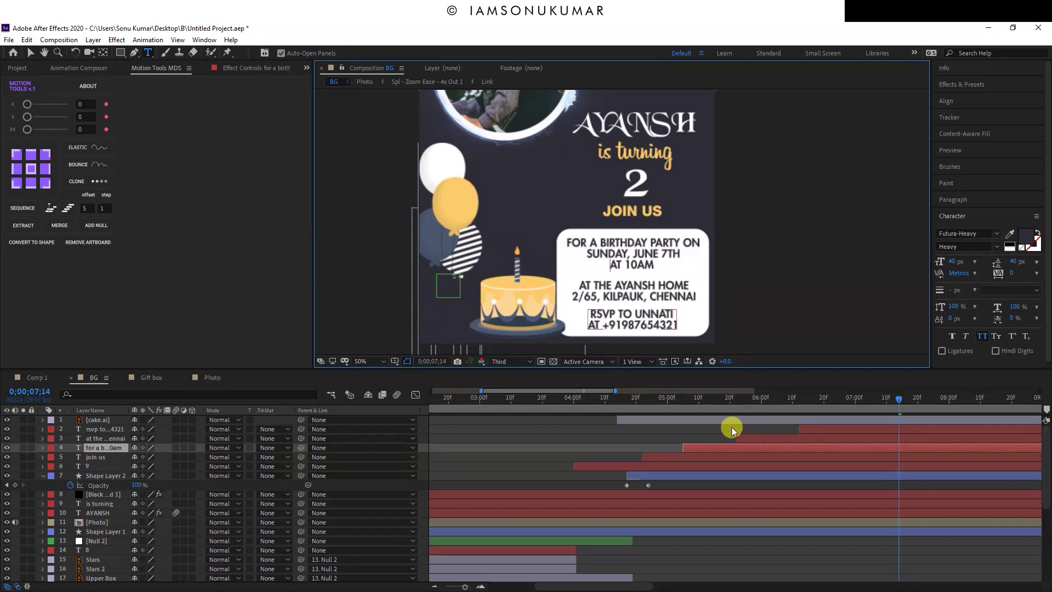
{"action": "left_click", "coordinate": [733, 430]}
{"action": "left_click", "coordinate": [796, 446]}
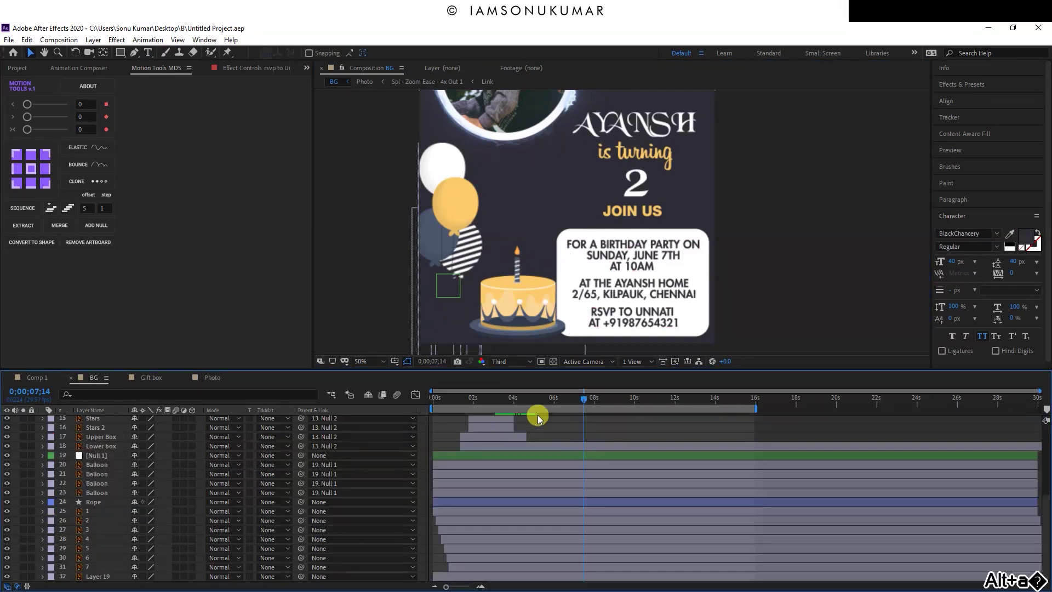
- Zoom the viewer to 33.3% and preview the invitation from the start
{"action": "left_click", "coordinate": [363, 360]}
{"action": "left_click", "coordinate": [380, 388]}
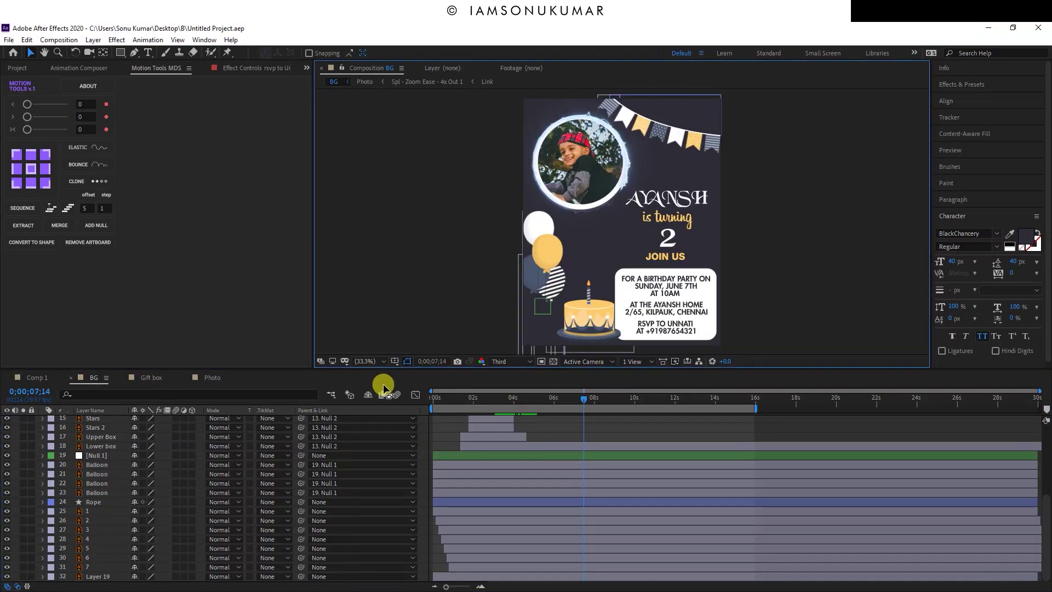
{"action": "left_click_drag", "start_coordinate": [525, 393], "coordinate": [390, 399]}
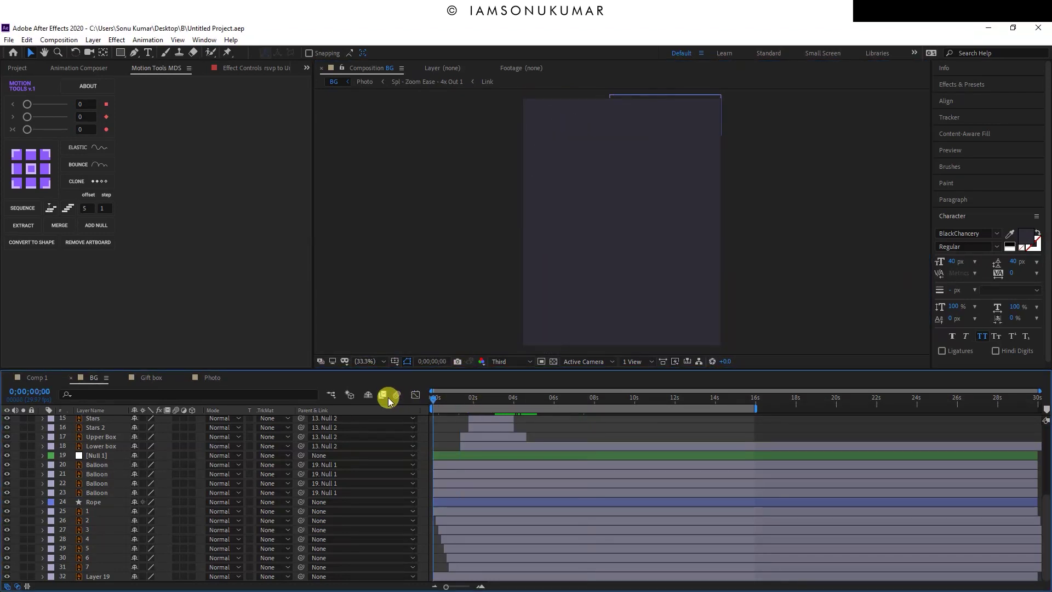
{"action": "key", "text": "space"}
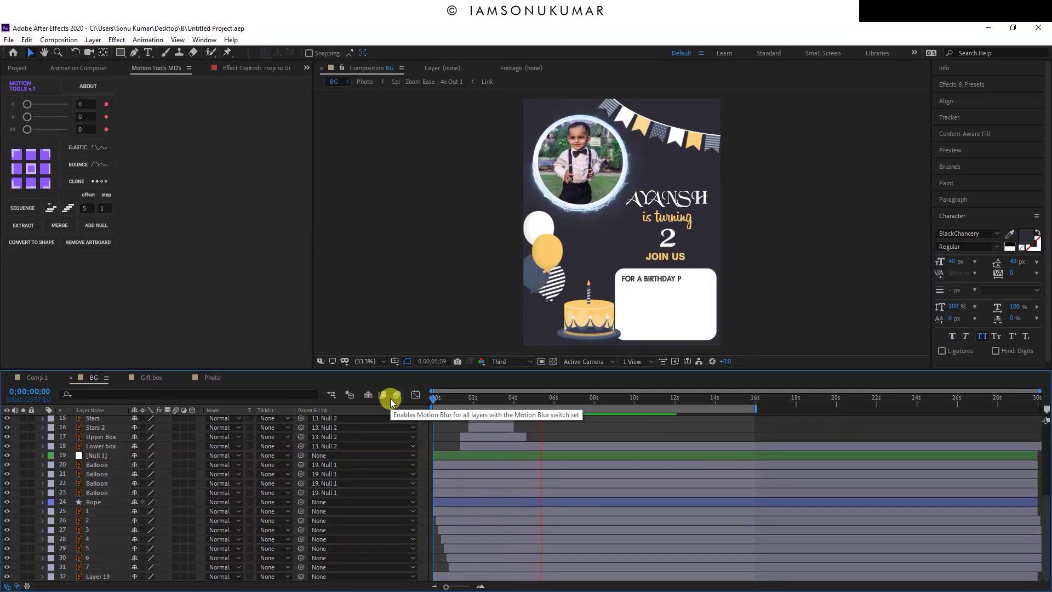
{"action": "key", "text": "space"}
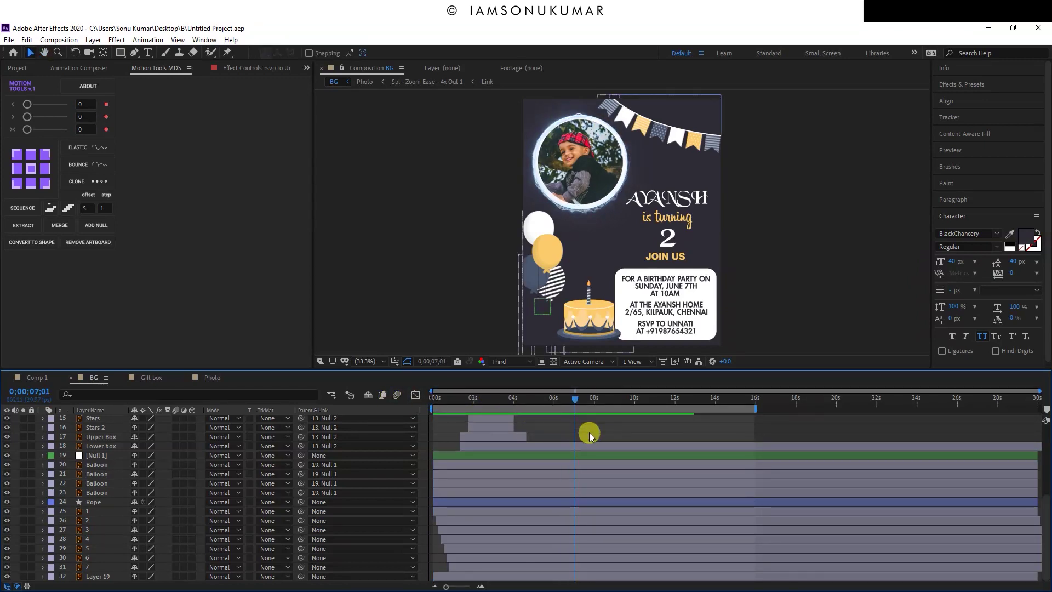
{"action": "scroll", "coordinate": [589, 433], "scroll_direction": "down", "scroll_amount": 1}
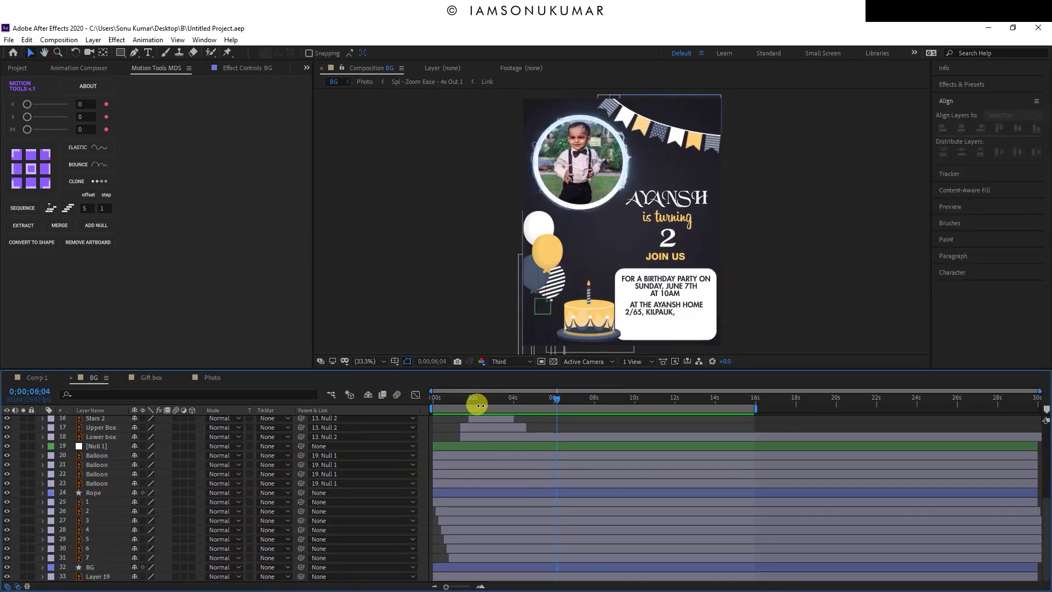
{"action": "left_click_drag", "start_coordinate": [480, 406], "coordinate": [419, 405]}
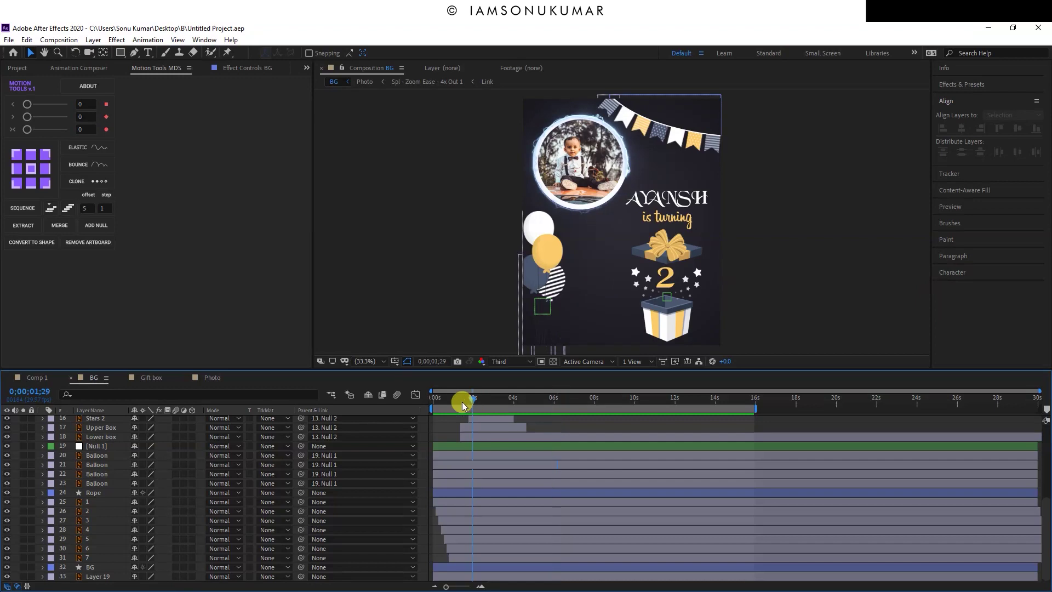
- Drag the party popper video from folder B into the BG timeline as the top layer
{"action": "left_click", "coordinate": [991, 31]}
{"action": "left_click_drag", "start_coordinate": [512, 144], "coordinate": [448, 575]}
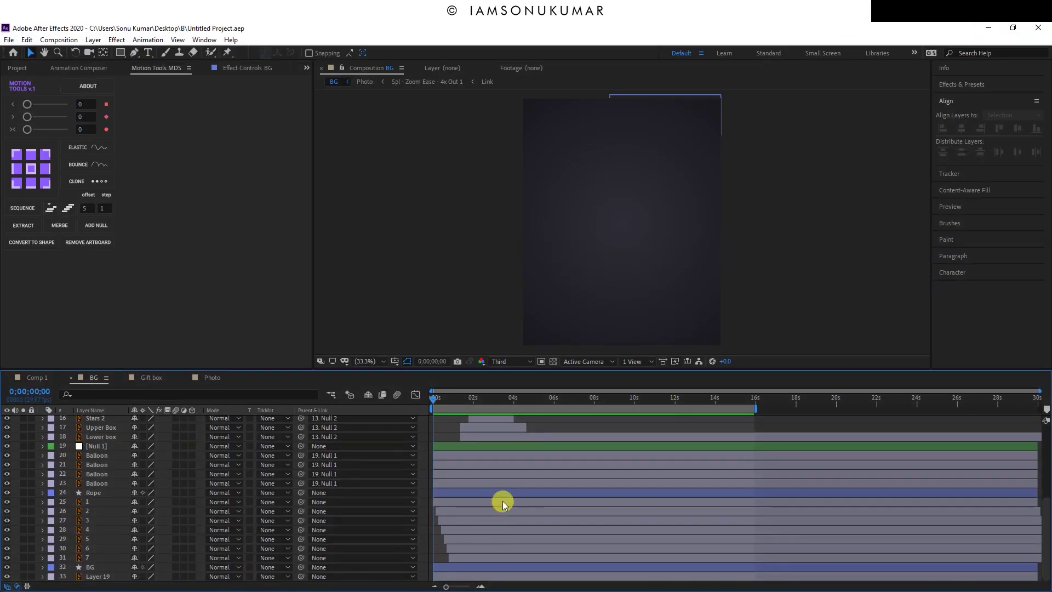
{"action": "left_click_drag", "start_coordinate": [448, 575], "coordinate": [502, 501]}
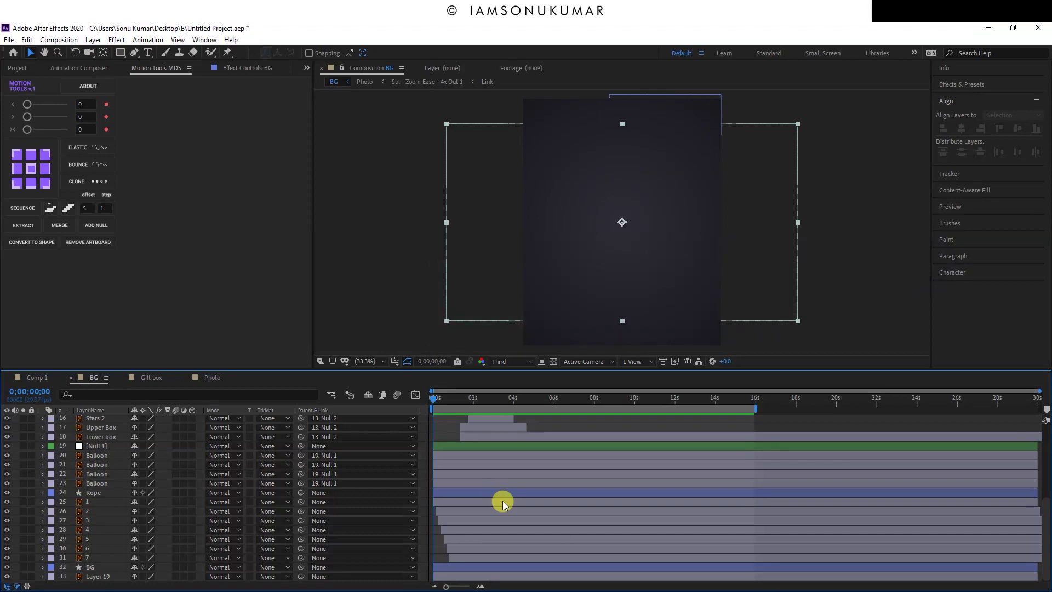
- Scale the party popper layer to 127%, centre it horizontally, and preview the confetti
{"action": "key", "text": "space"}
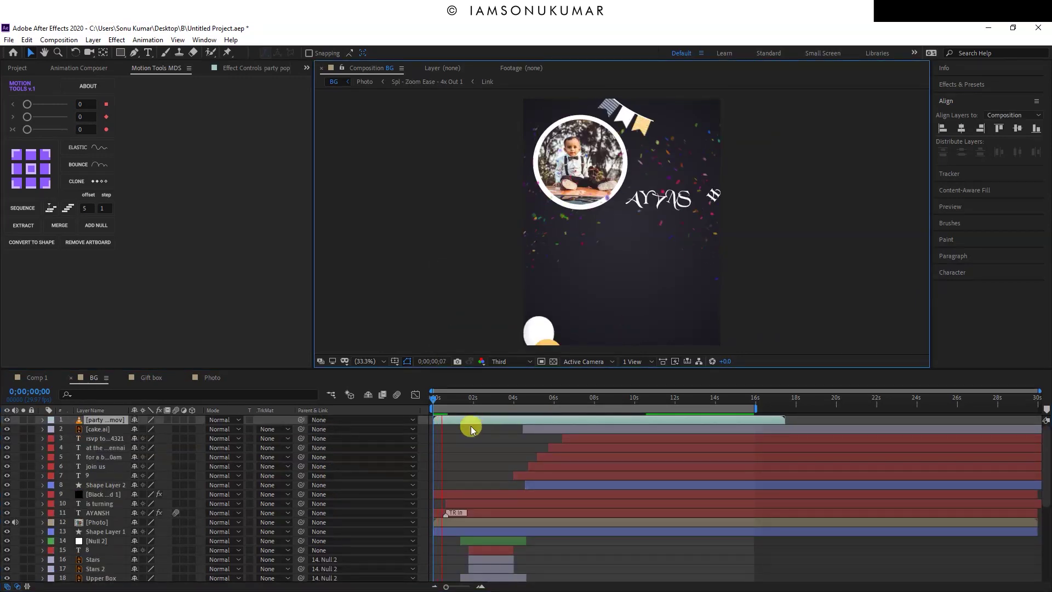
{"action": "key", "text": "space"}
{"action": "left_click_drag", "start_coordinate": [680, 201], "coordinate": [678, 194]}
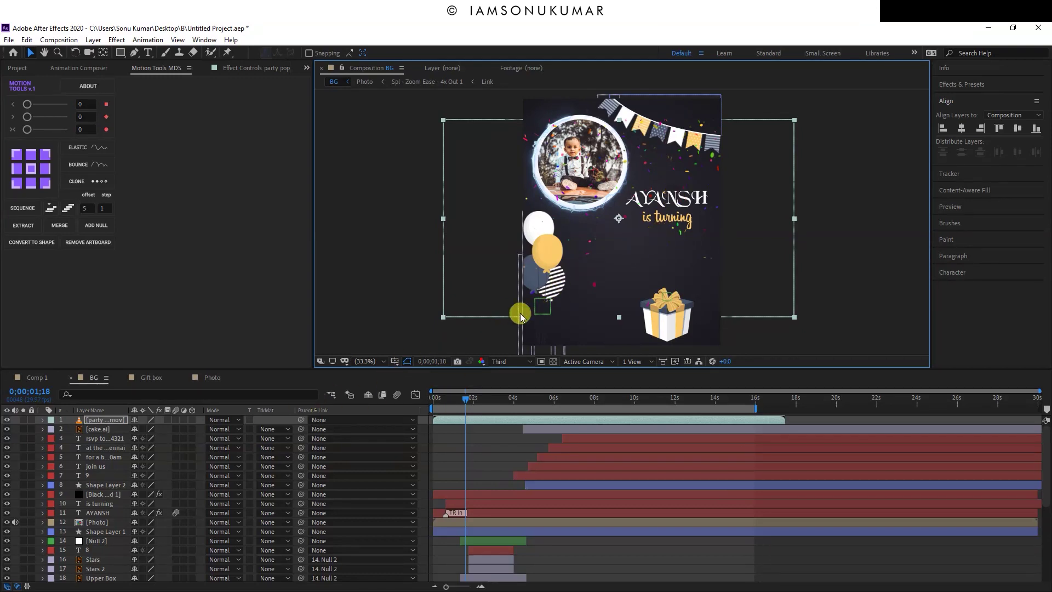
{"action": "key", "text": "s"}
{"action": "left_click_drag", "start_coordinate": [167, 433], "coordinate": [187, 435]}
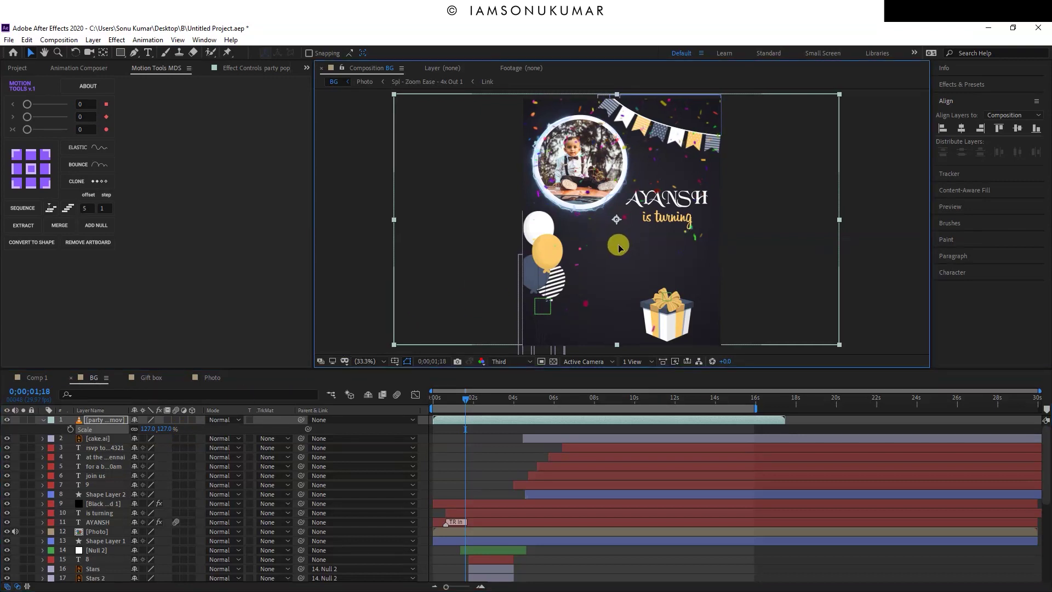
{"action": "left_click_drag", "start_coordinate": [634, 244], "coordinate": [620, 247]}
{"action": "left_click", "coordinate": [966, 130]}
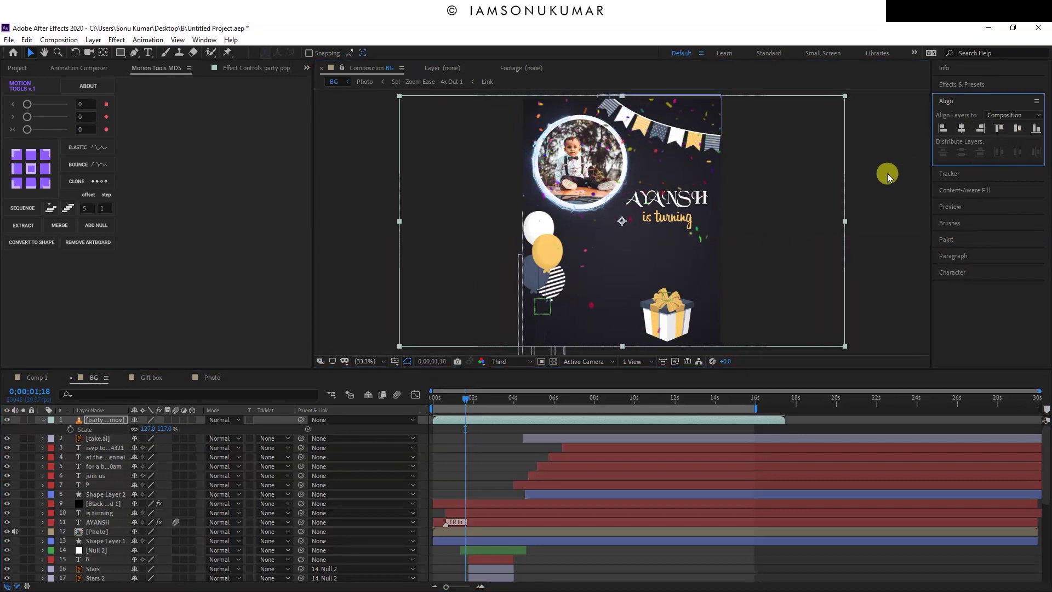
{"action": "key", "text": "space"}
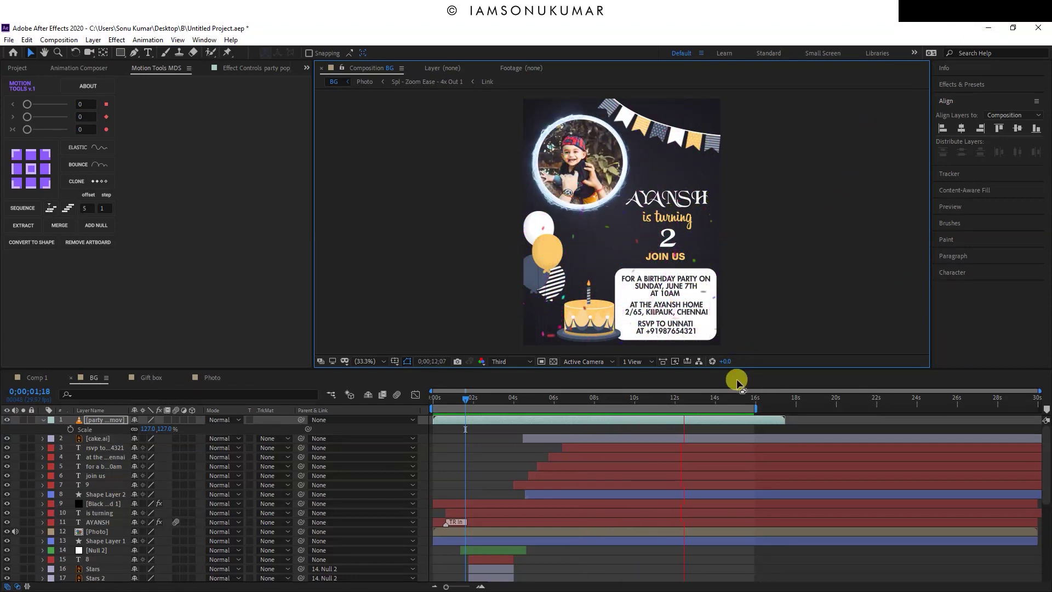
{"action": "left_click_drag", "start_coordinate": [455, 399], "coordinate": [403, 408]}
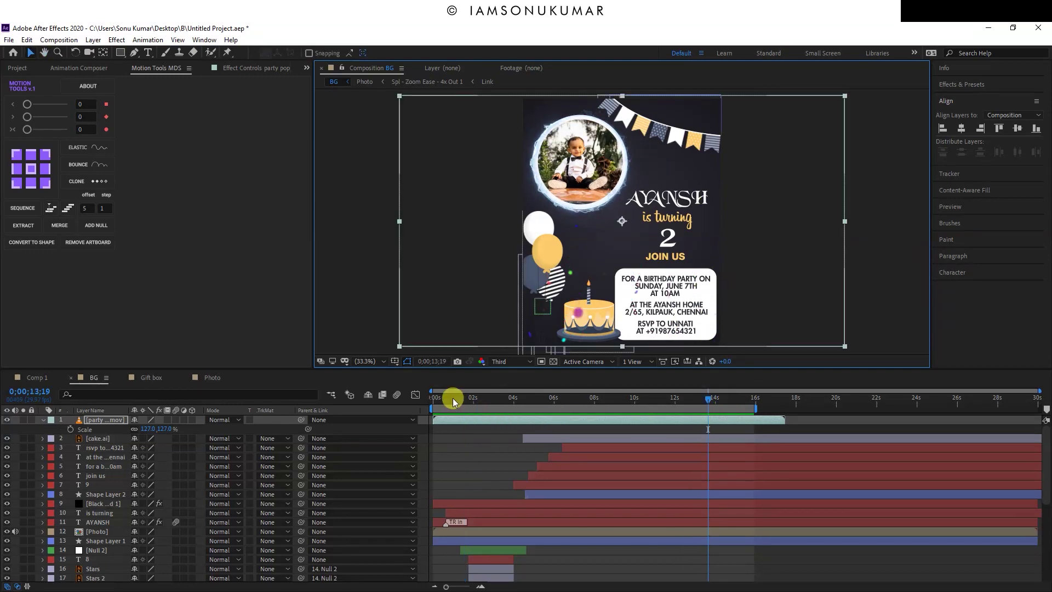
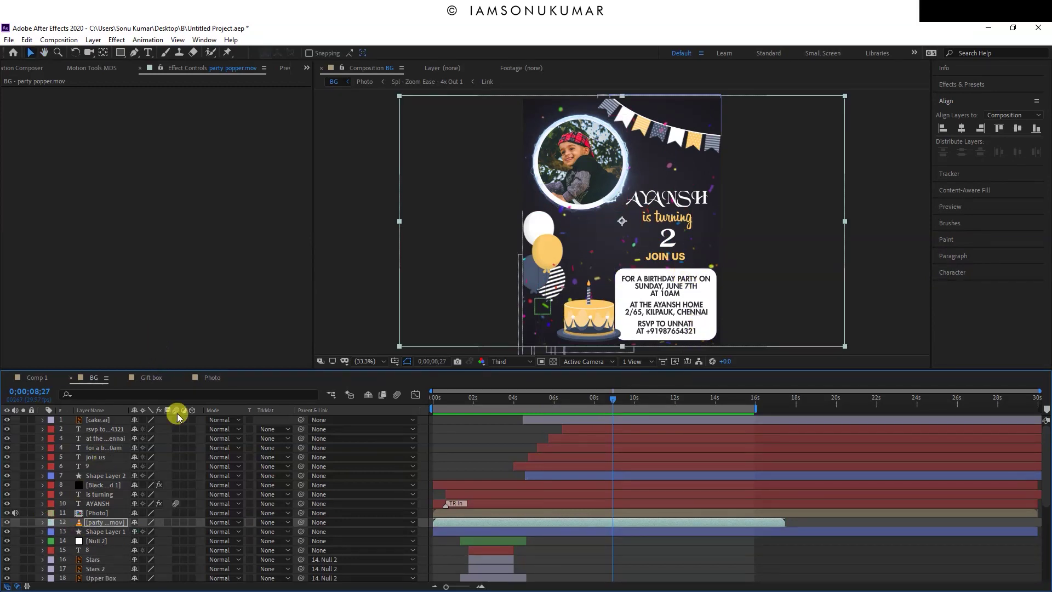
- Bring up the Project panel and drag the photo FJ2A8980.jpg toward the timeline
{"action": "left_click", "coordinate": [307, 67]}
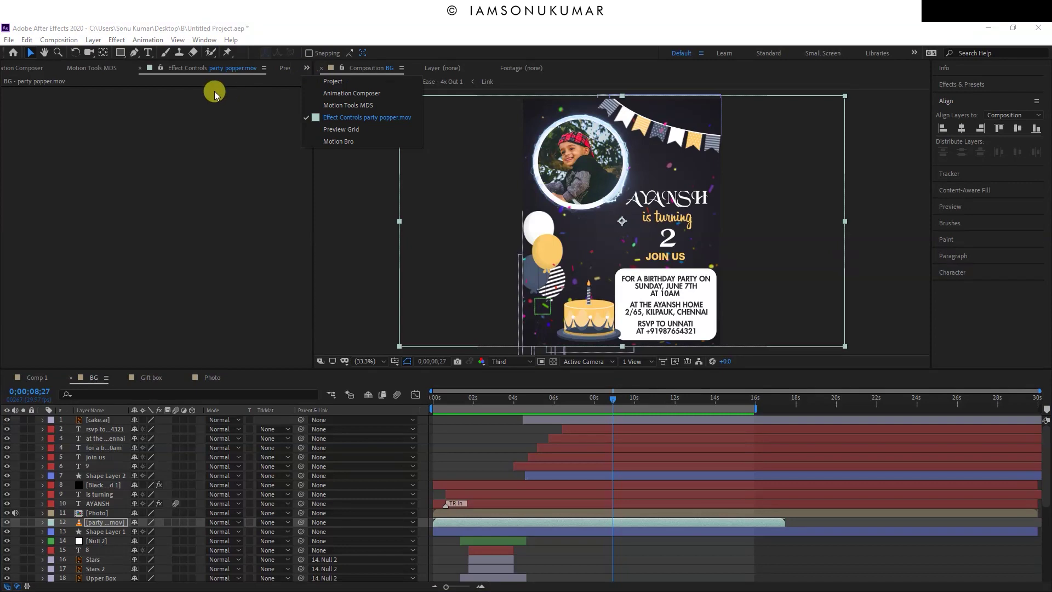
{"action": "left_click", "coordinate": [333, 81]}
{"action": "mouse_move", "coordinate": [51, 250]}
{"action": "left_mouse_down"}
{"action": "mouse_move", "coordinate": [410, 486]}
{"action": "mouse_move", "coordinate": [423, 577]}
{"action": "left_mouse_up"}
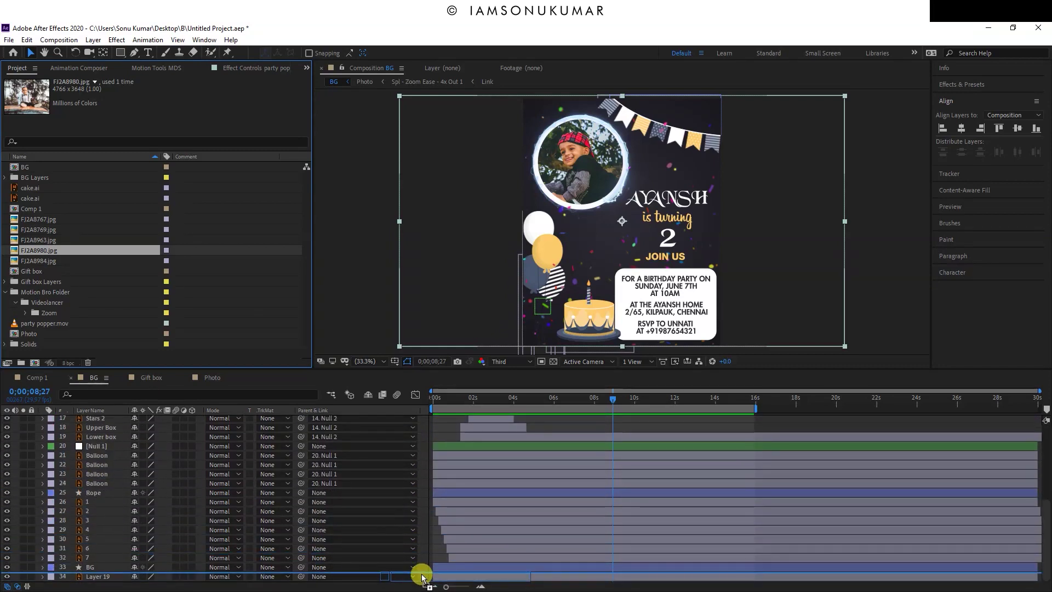
- Place FJ2A8980.jpg above BG, scale it to 44% and nudge it right
{"action": "left_click_drag", "start_coordinate": [423, 577], "coordinate": [419, 570]}
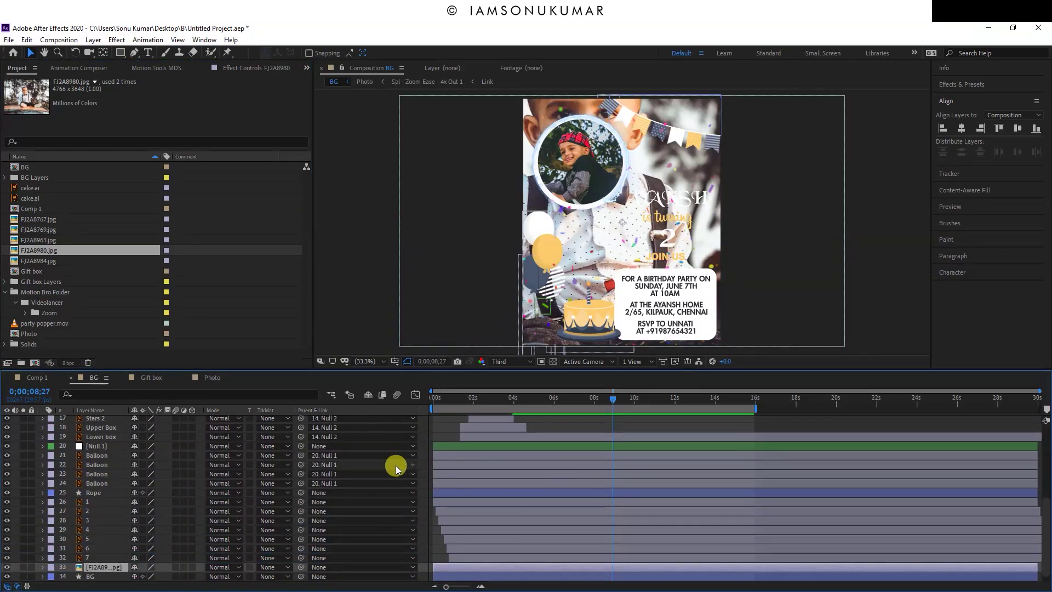
{"action": "key", "text": "s"}
{"action": "left_click_drag", "start_coordinate": [160, 580], "coordinate": [134, 577]}
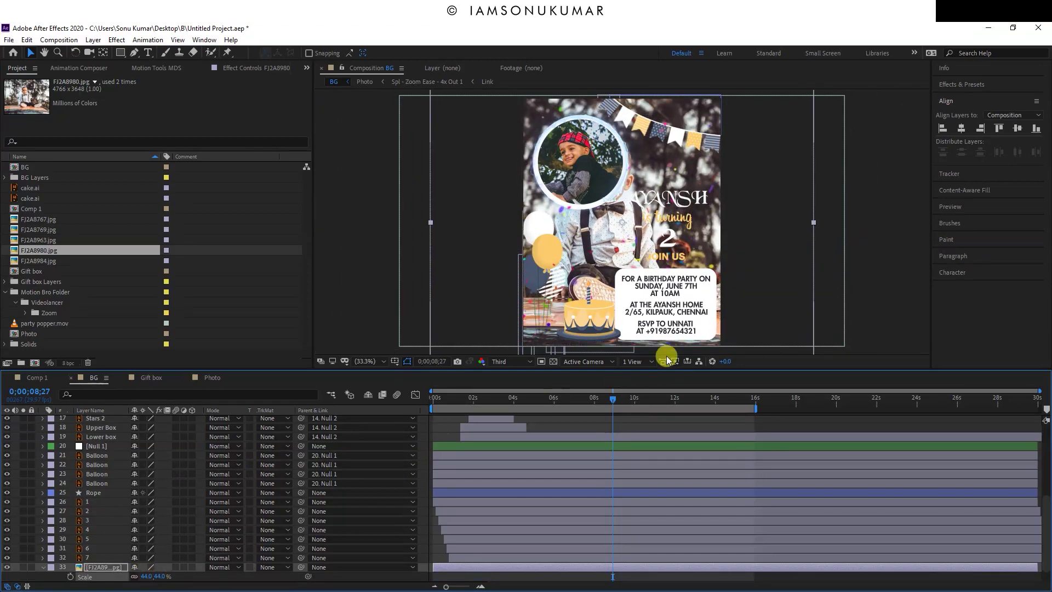
{"action": "key", "text": "shift+Right"}
{"action": "key", "text": "shift+Right"}
{"action": "key", "text": "shift+Right"}
{"action": "key", "text": "shift+Right"}
{"action": "key", "text": "shift+Right"}
{"action": "key", "text": "shift+Right"}
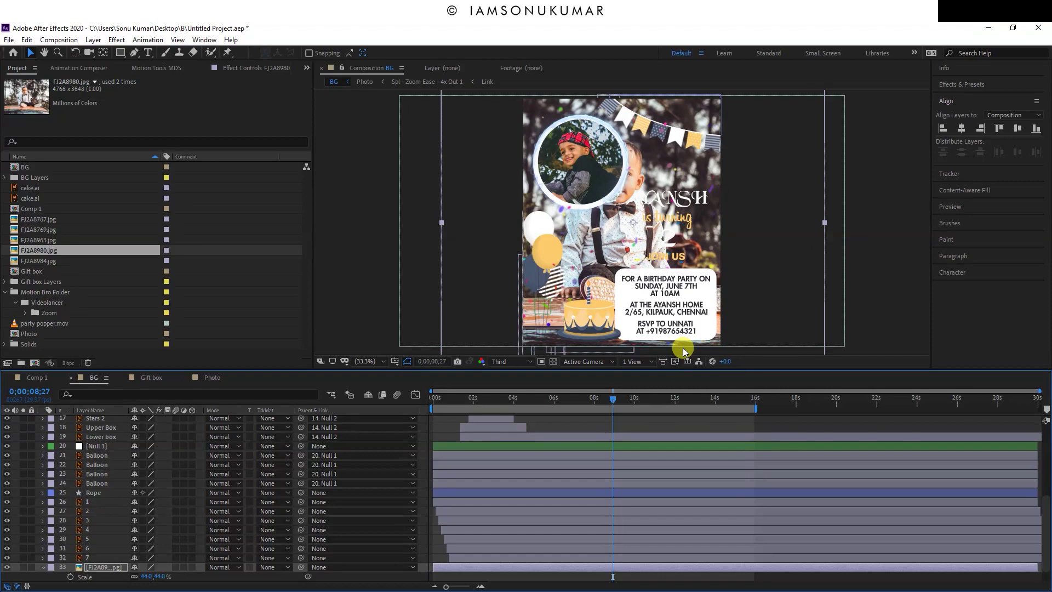
- Fade the photo layer to about 5% opacity and preview the animation
{"action": "key", "text": "t"}
{"action": "left_click_drag", "start_coordinate": [138, 576], "coordinate": [82, 577]}
{"action": "key", "text": "space"}
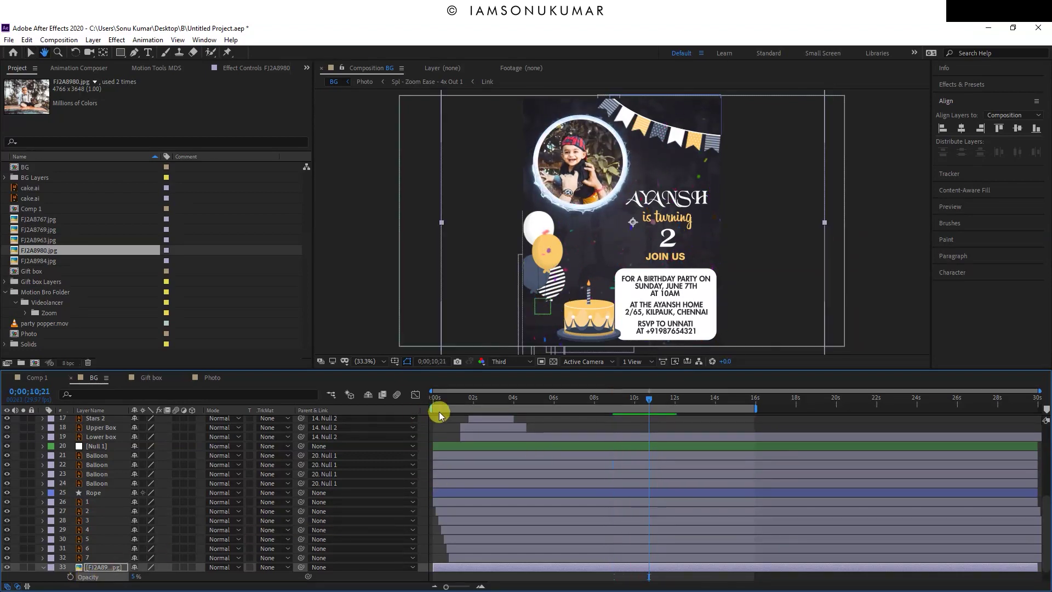
- Enlarge the photo to about 51% and move it down and slightly right
{"action": "left_click", "coordinate": [429, 400]}
{"action": "key", "text": "space"}
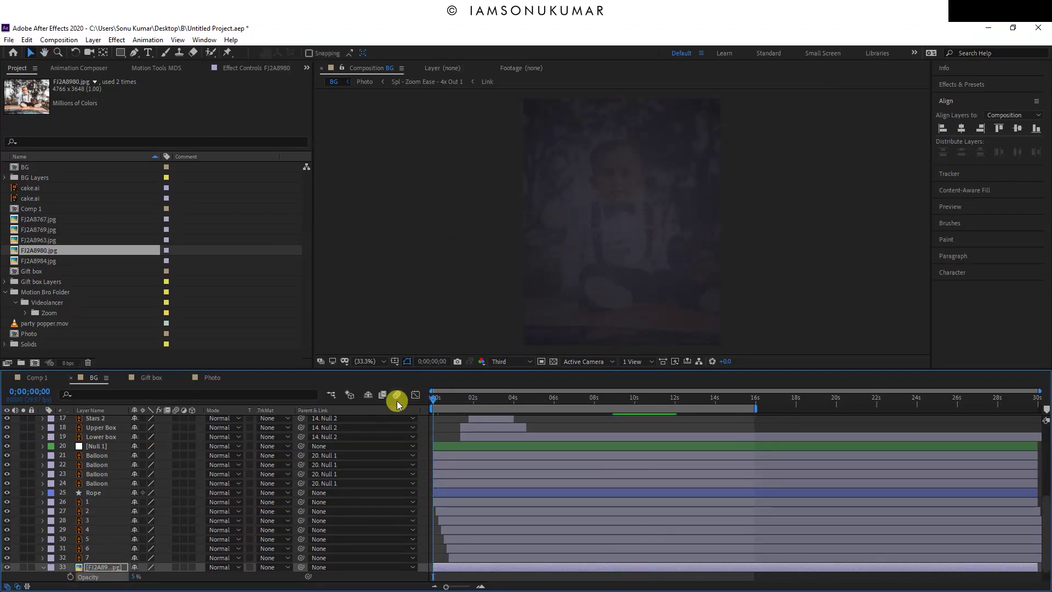
{"action": "key", "text": "space"}
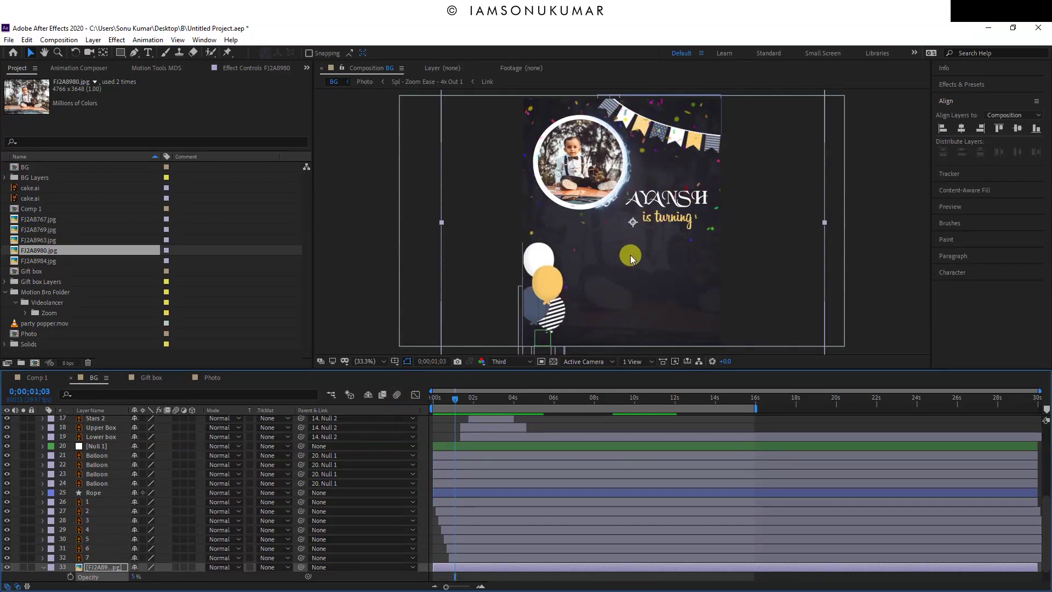
{"action": "key", "text": "s"}
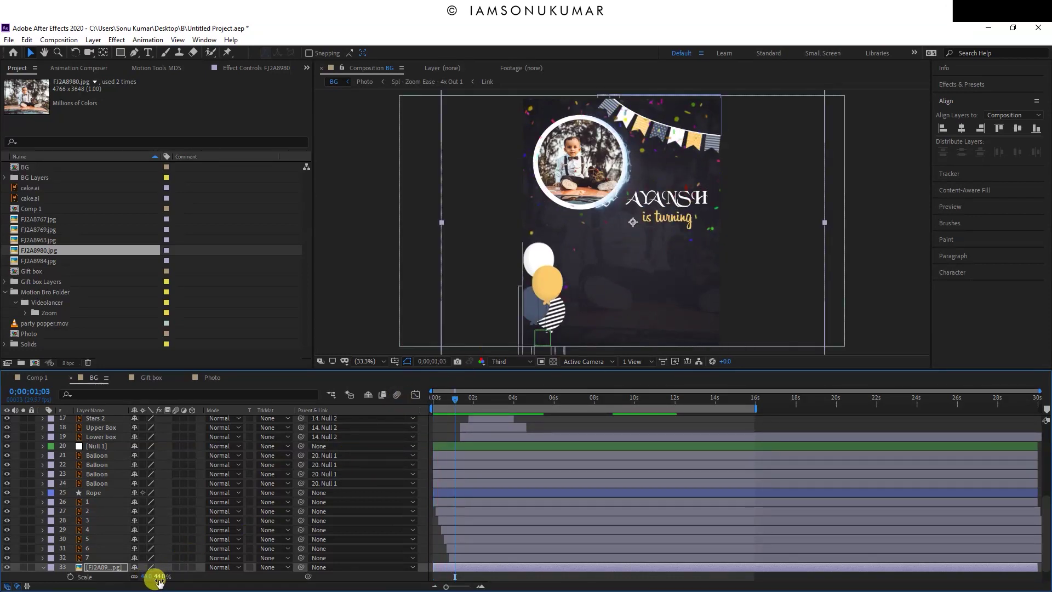
{"action": "left_click_drag", "start_coordinate": [159, 581], "coordinate": [161, 579]}
{"action": "left_click_drag", "start_coordinate": [636, 288], "coordinate": [744, 314]}
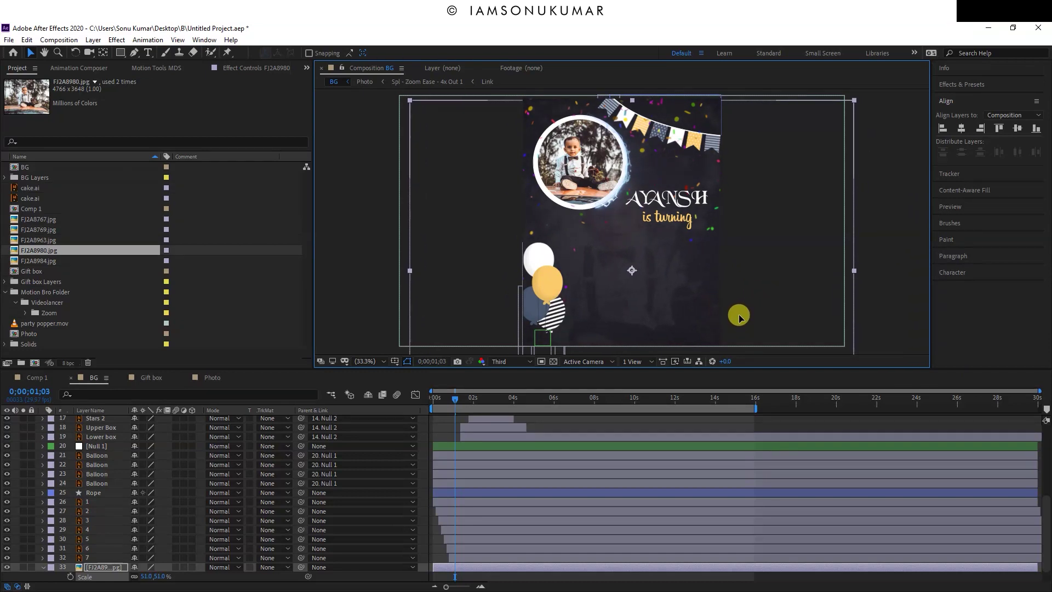
{"action": "left_click_drag", "start_coordinate": [745, 314], "coordinate": [747, 308]}
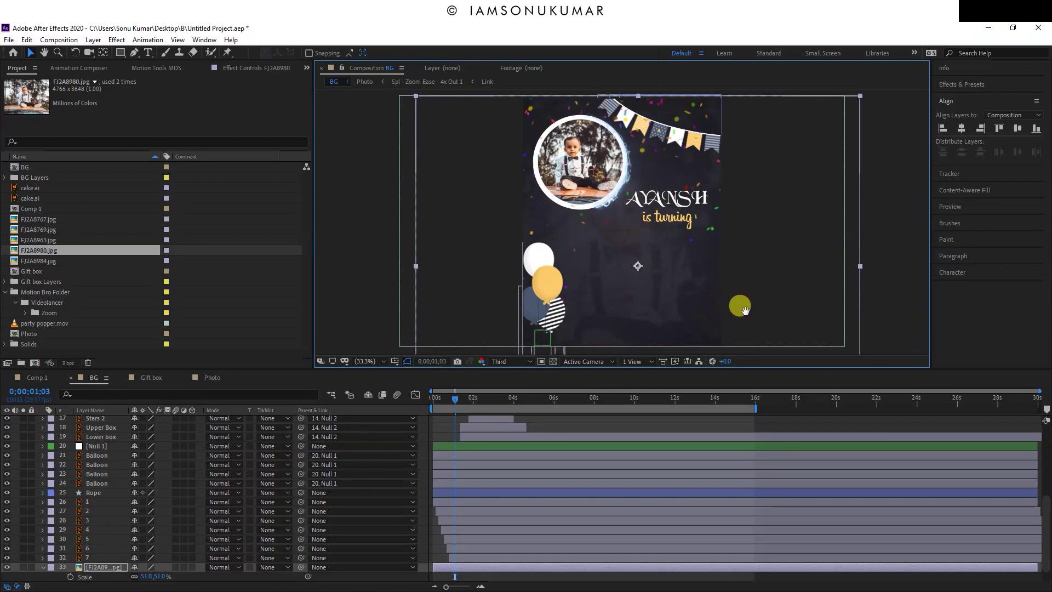
{"action": "key", "text": "space"}
- Replay the animation from the start and save the project
{"action": "left_click_drag", "start_coordinate": [457, 399], "coordinate": [328, 403]}
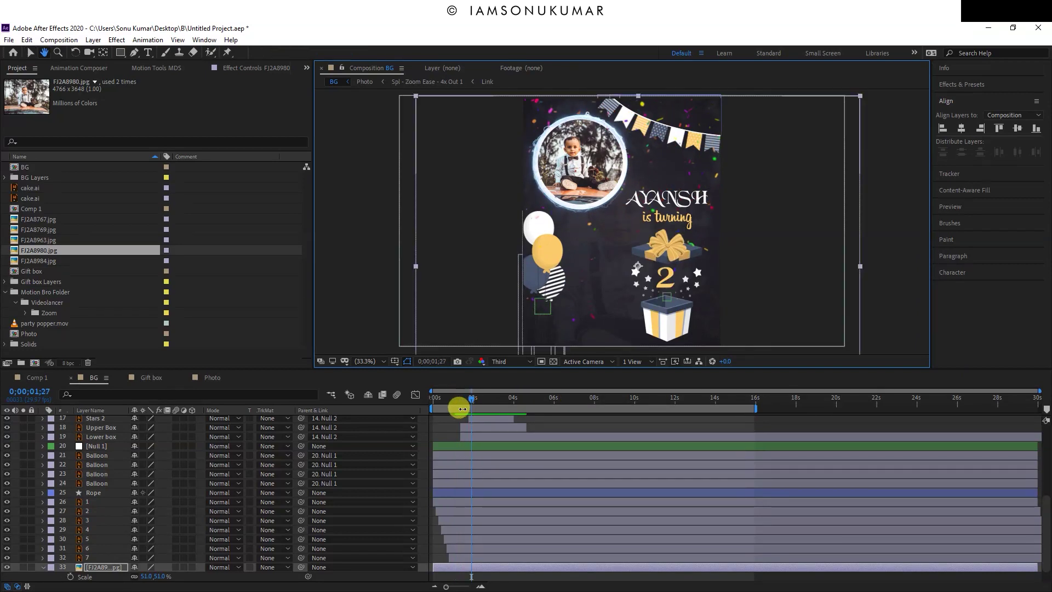
{"action": "key", "text": "space"}
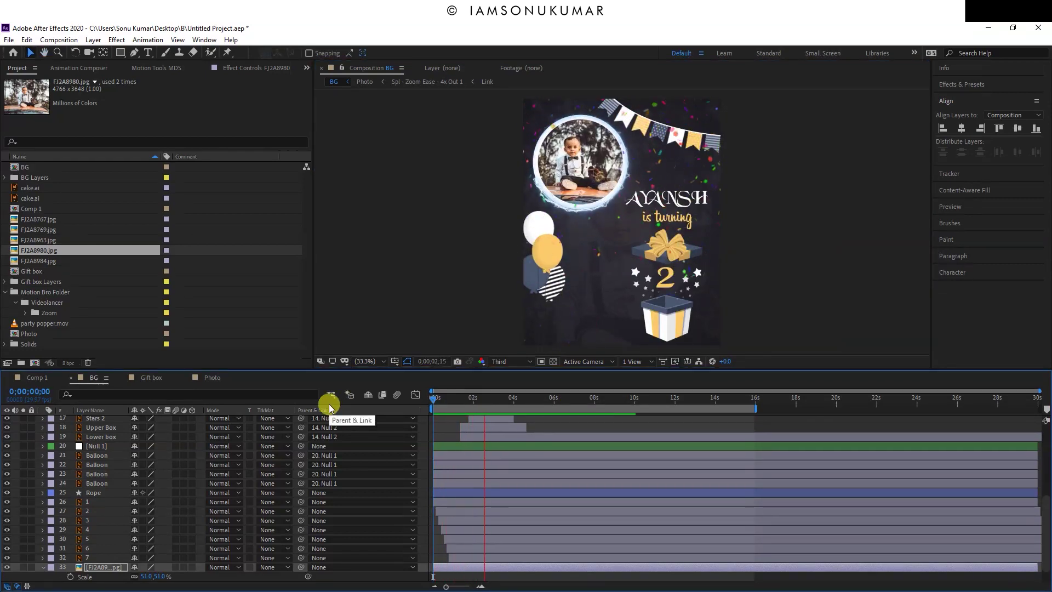
{"action": "key", "text": "space"}
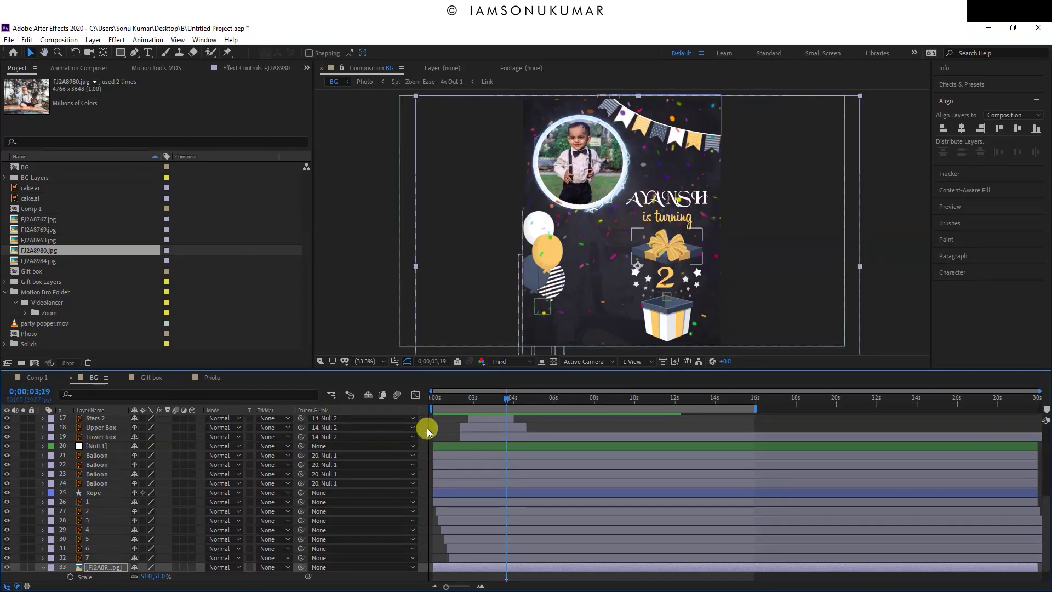
{"action": "key", "text": "ctrl+Down"}
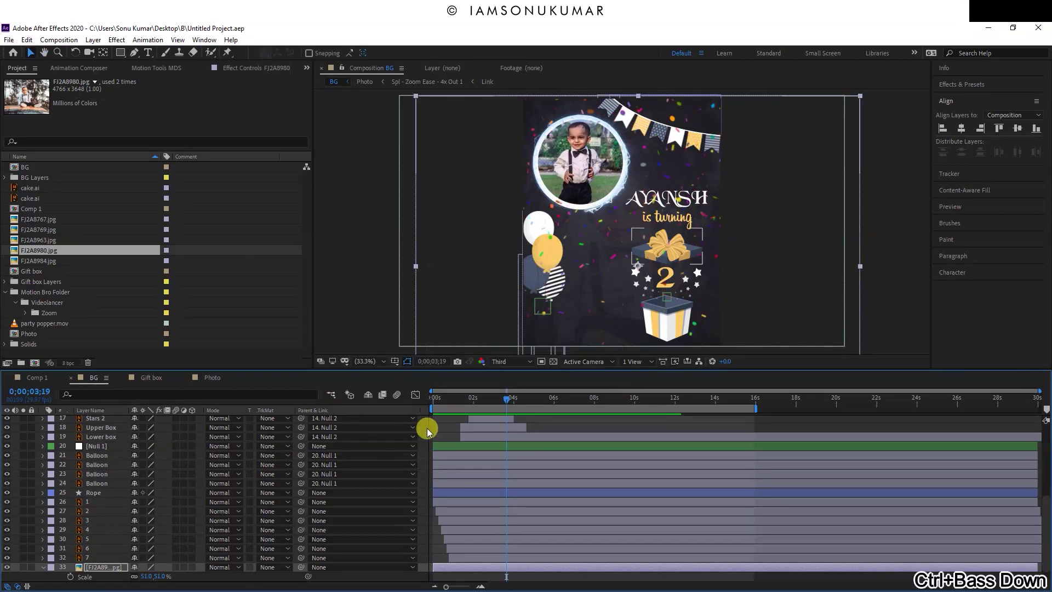
- Scale the photo layer up to 59% and select the Ellipse Tool
{"action": "left_click", "coordinate": [434, 398]}
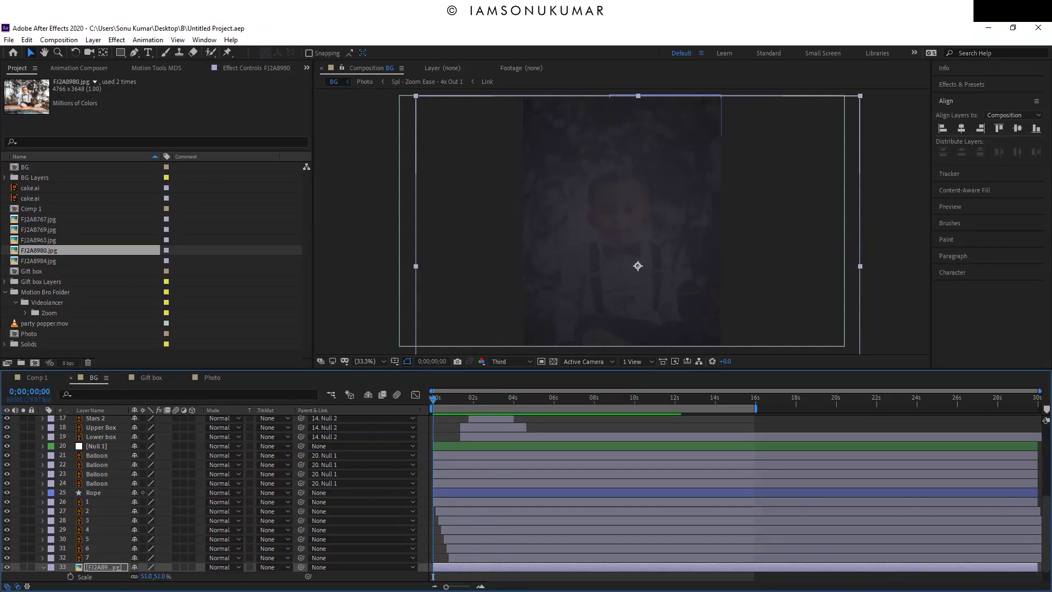
{"action": "left_click_drag", "start_coordinate": [150, 576], "coordinate": [161, 577]}
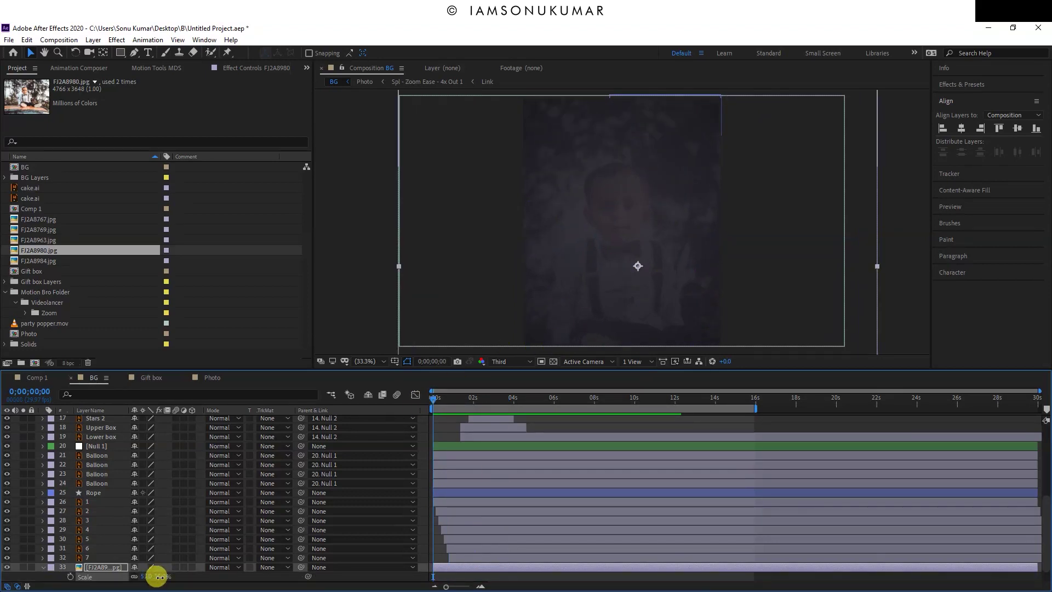
{"action": "left_click", "coordinate": [120, 53]}
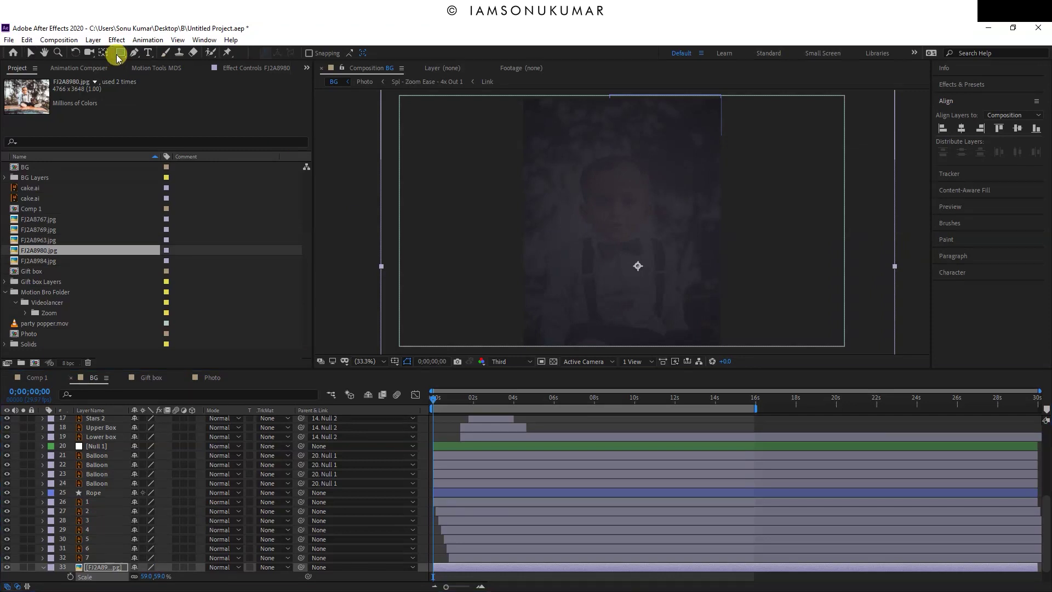
{"action": "left_click", "coordinate": [154, 75]}
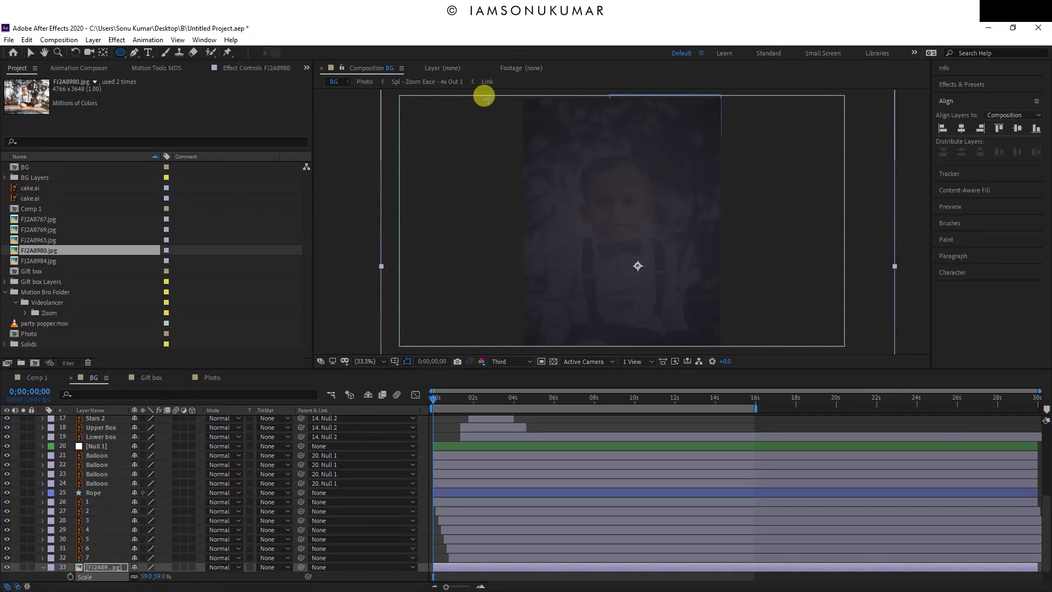
- Draw an oval mask over the child and widen it to the left
{"action": "left_click_drag", "start_coordinate": [554, 125], "coordinate": [698, 327]}
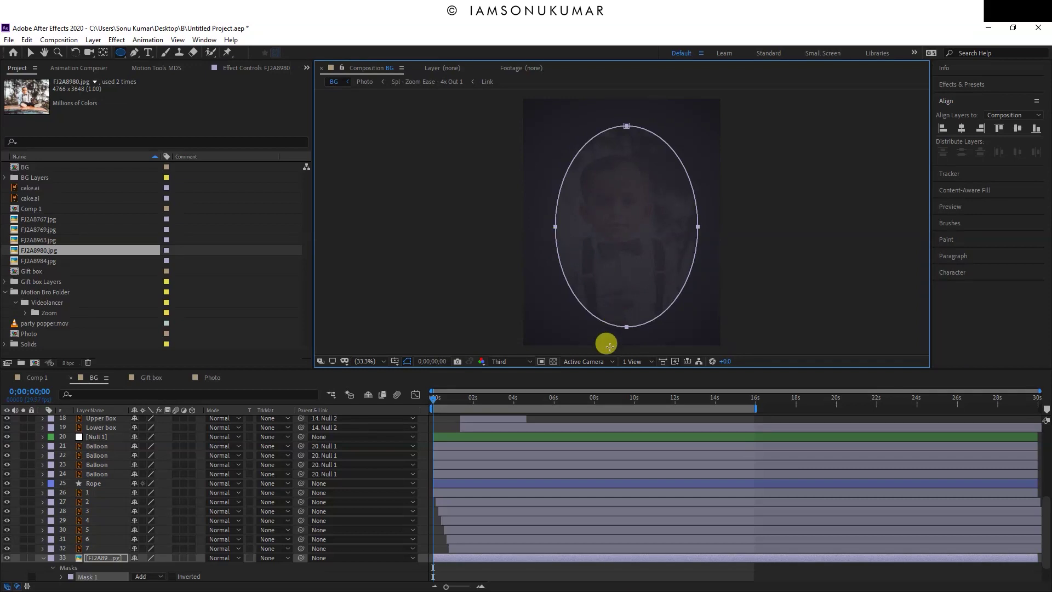
{"action": "double_click", "coordinate": [624, 328]}
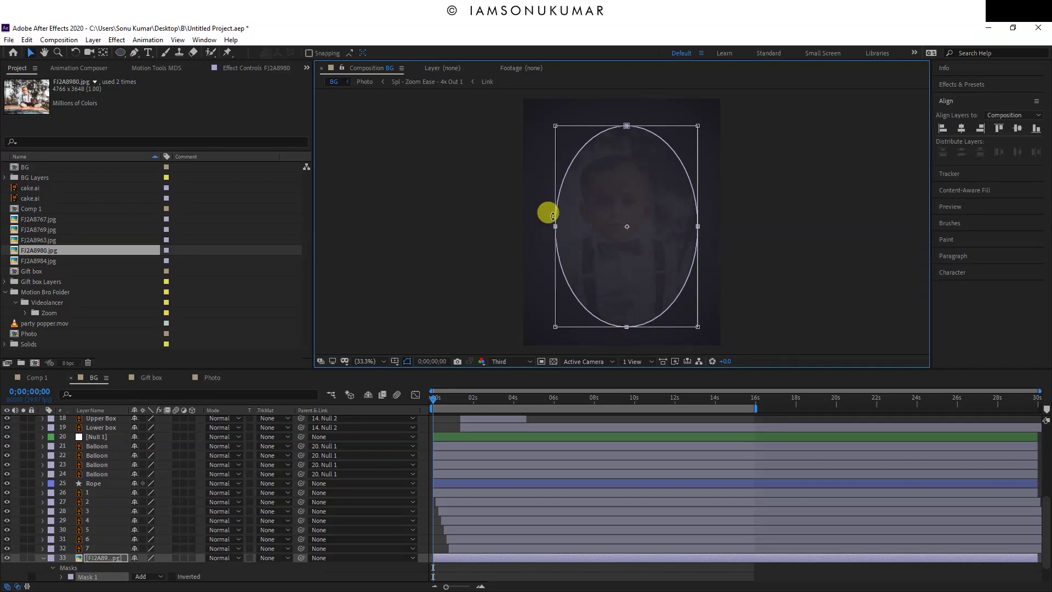
{"action": "left_click_drag", "start_coordinate": [555, 227], "coordinate": [536, 226]}
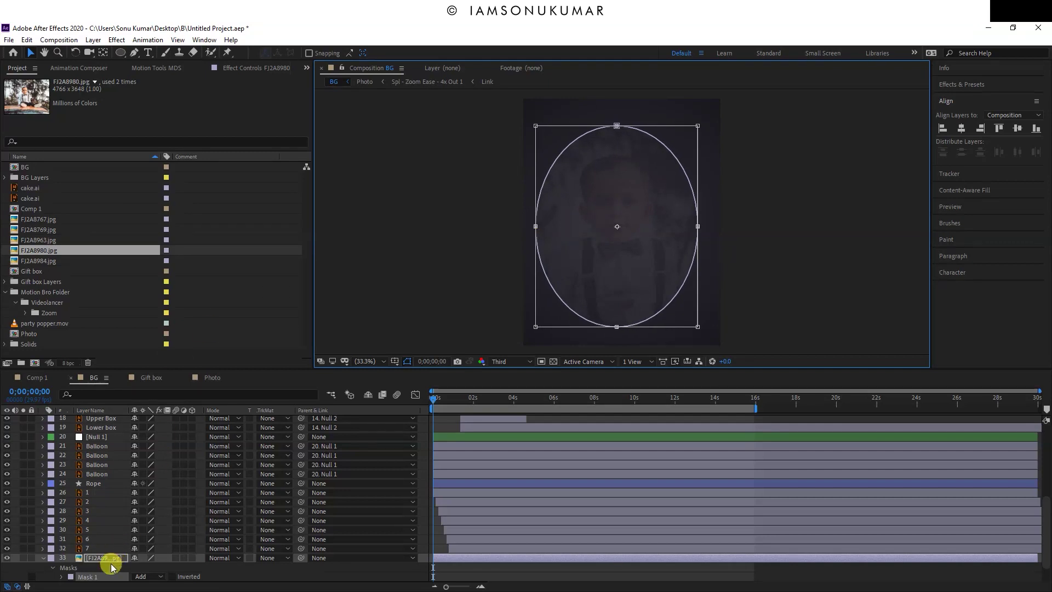
- Feather the mask edge and widen the oval further on both sides
{"action": "key", "text": "f"}
{"action": "left_click_drag", "start_coordinate": [164, 581], "coordinate": [157, 576]}
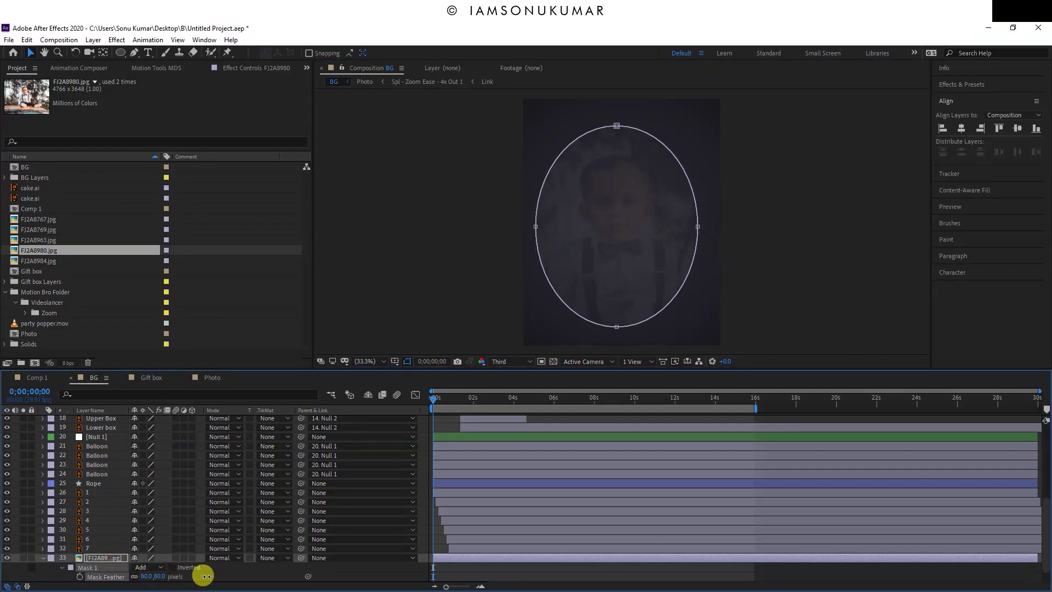
{"action": "left_click_drag", "start_coordinate": [267, 576], "coordinate": [160, 575]}
{"action": "double_click", "coordinate": [697, 226]}
{"action": "left_click_drag", "start_coordinate": [698, 226], "coordinate": [712, 227]}
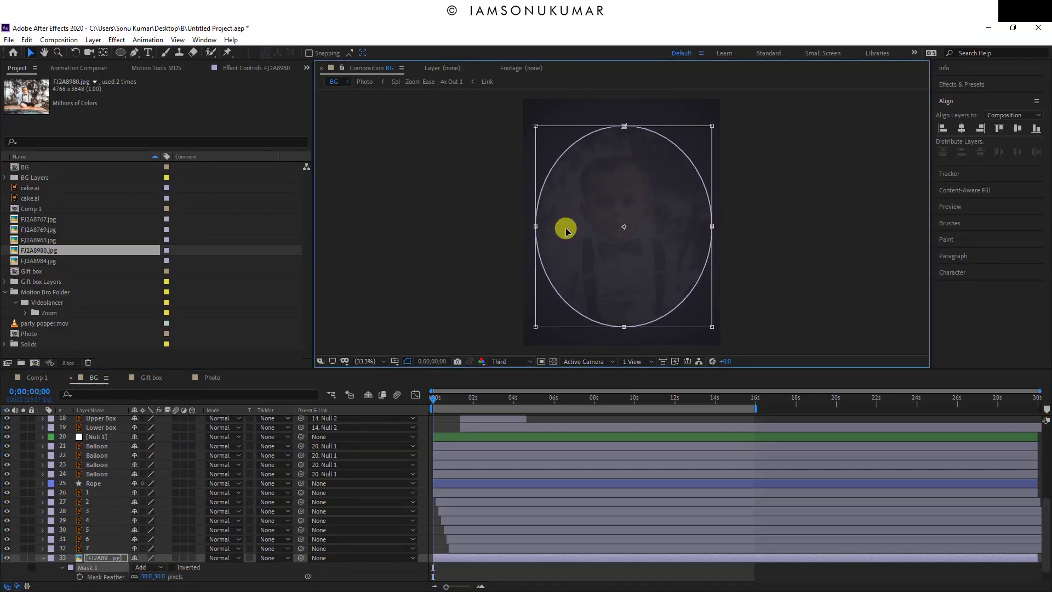
{"action": "left_click_drag", "start_coordinate": [538, 227], "coordinate": [527, 228]}
- Set Mask Feather to 100 pixels and preview the invitation
{"action": "left_click", "coordinate": [160, 575]}
{"action": "left_click", "coordinate": [160, 576]}
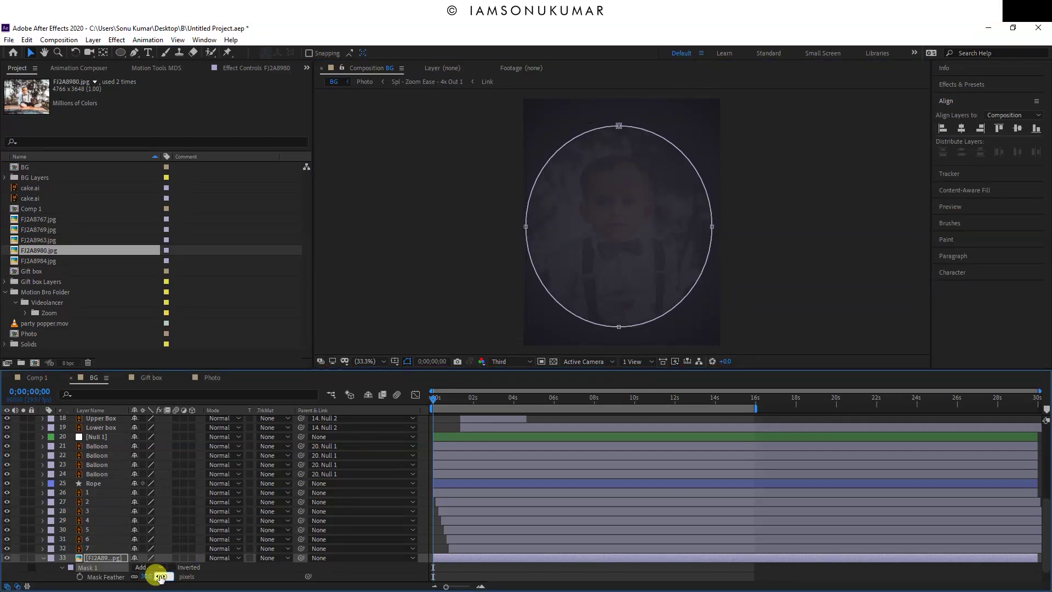
{"action": "left_click", "coordinate": [785, 566]}
{"action": "key", "text": "space"}
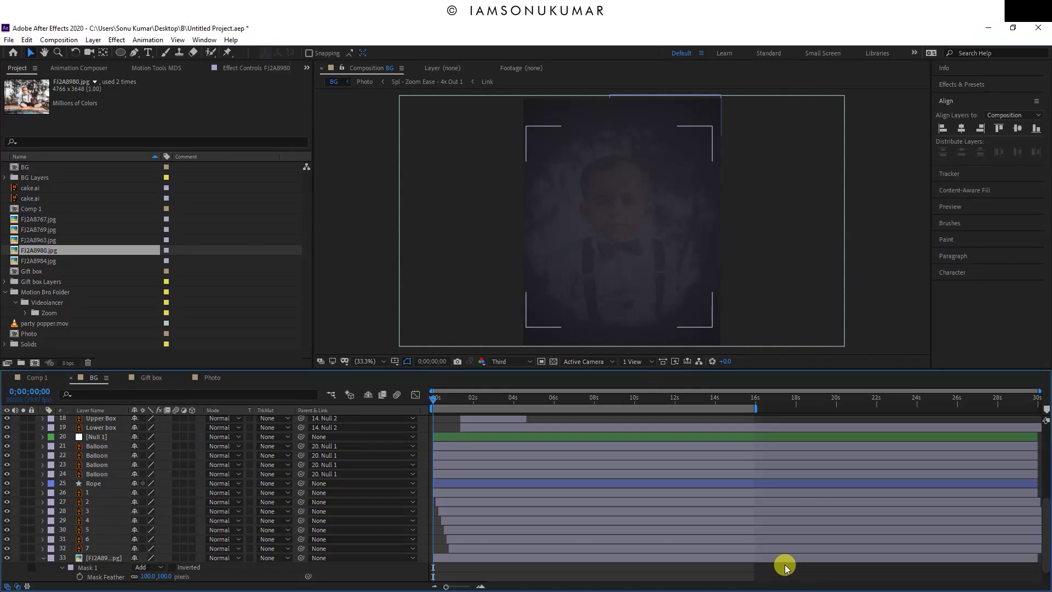
- Raise the photo's mask feather to 500 pixels and preview the result
{"action": "key", "text": "space"}
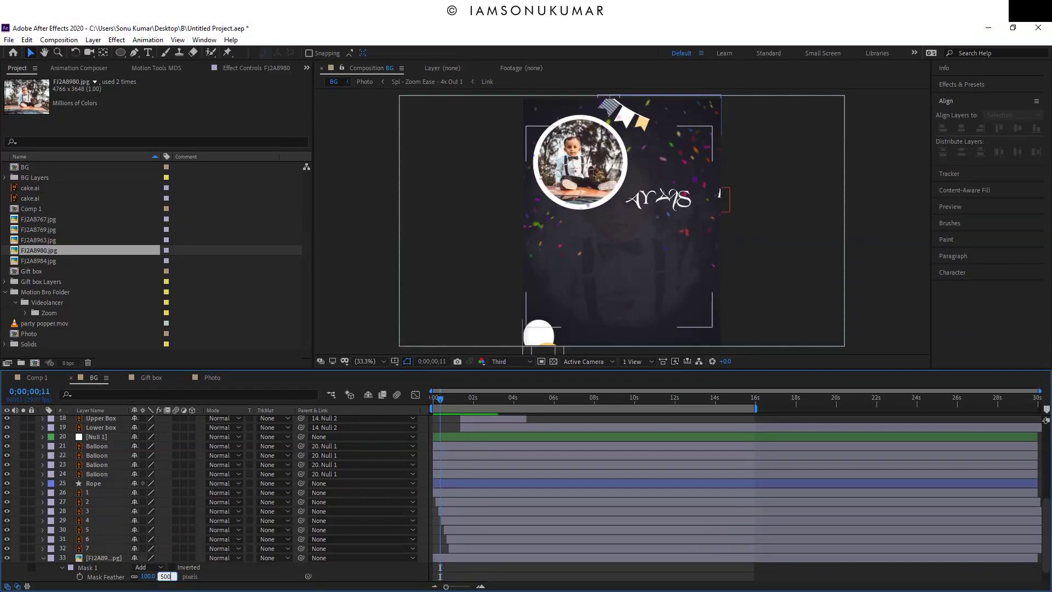
{"action": "left_click", "coordinate": [164, 580]}
{"action": "left_click", "coordinate": [754, 564]}
{"action": "key", "text": "space"}
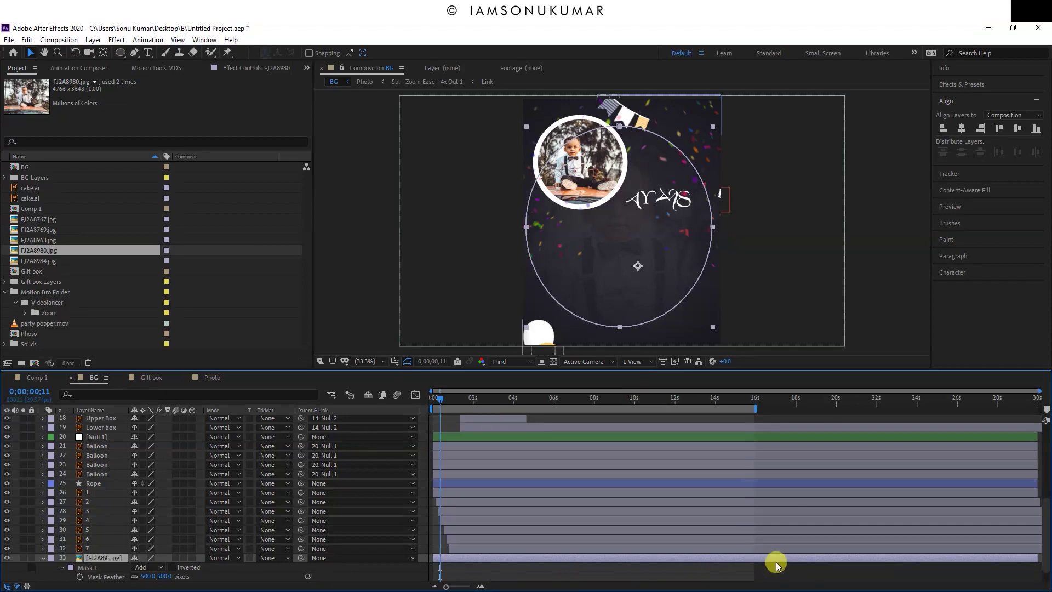
- Replay the invitation preview from the start of the composition
{"action": "key", "text": "space"}
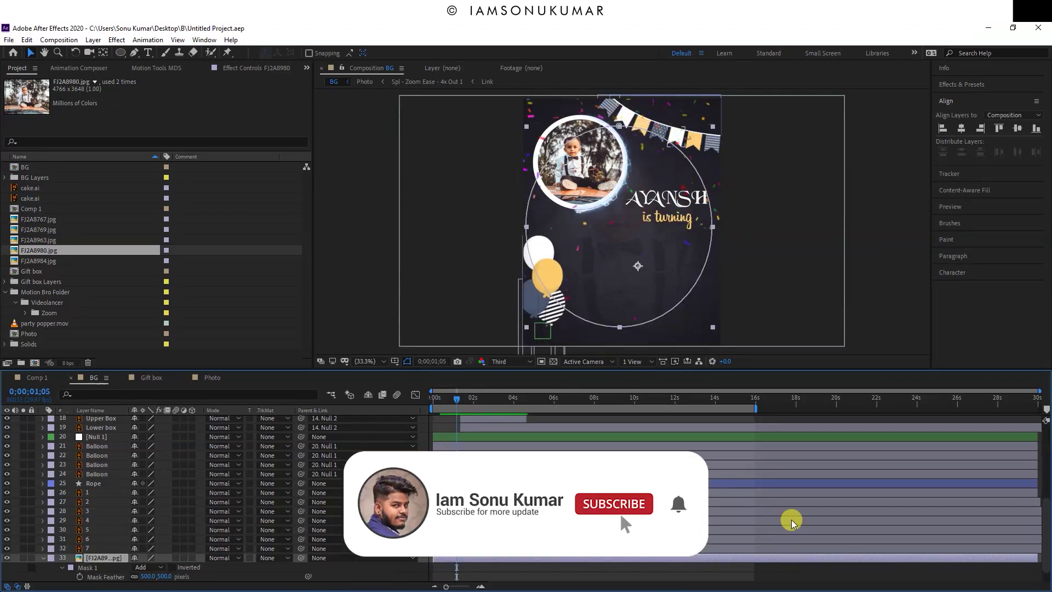
{"action": "left_click_drag", "start_coordinate": [450, 406], "coordinate": [376, 411]}
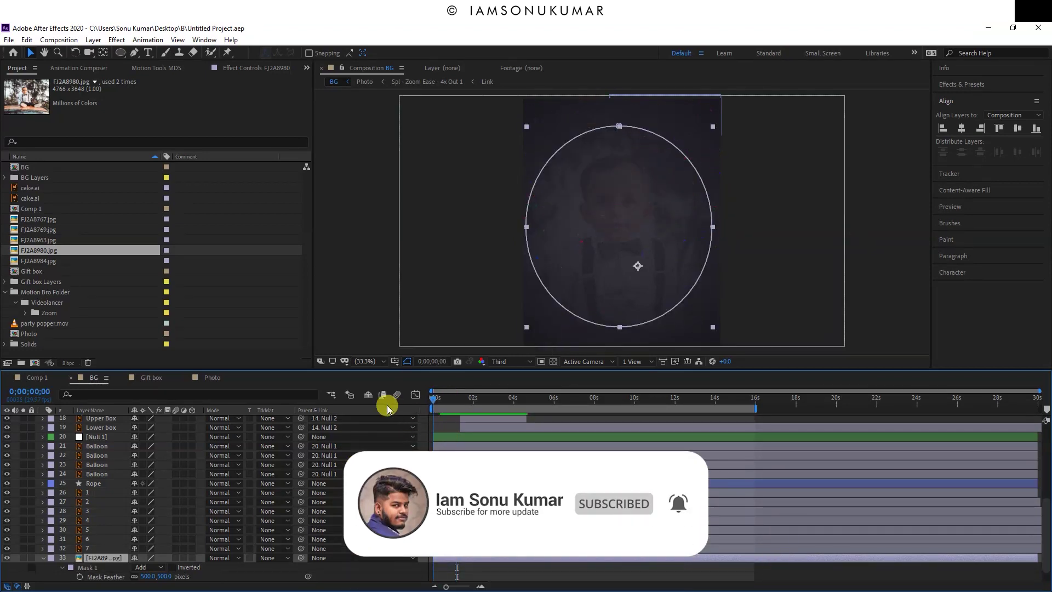
{"action": "key", "text": "space"}
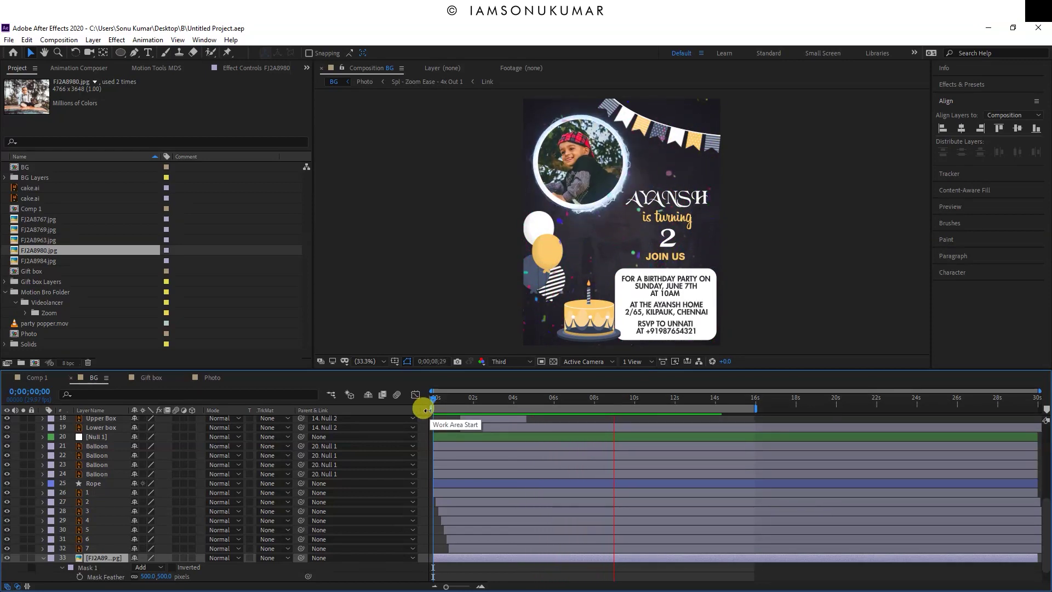
{"action": "left_click", "coordinate": [644, 399]}
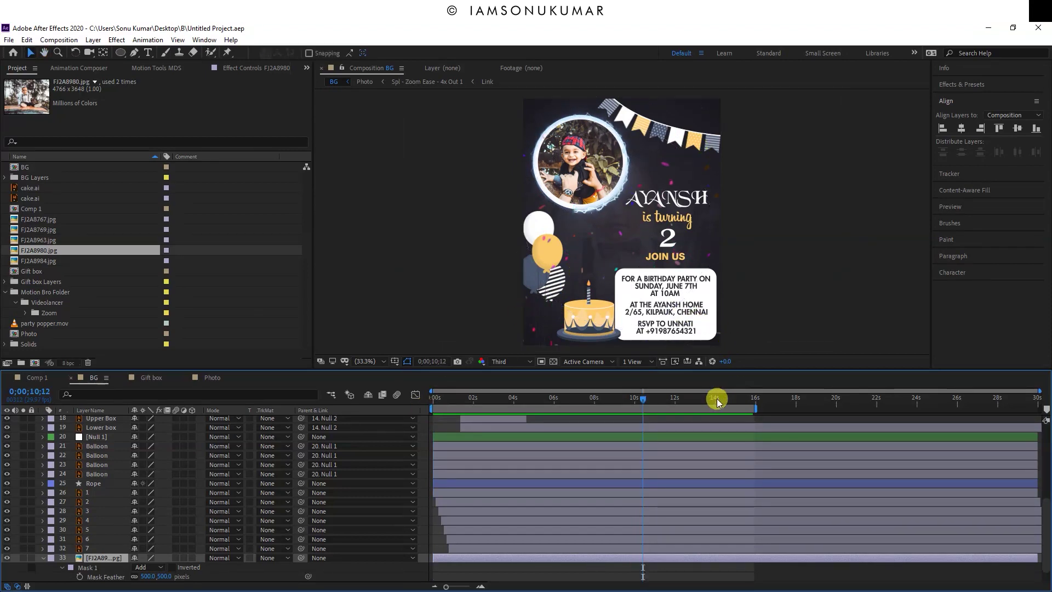
{"action": "key", "text": "space"}
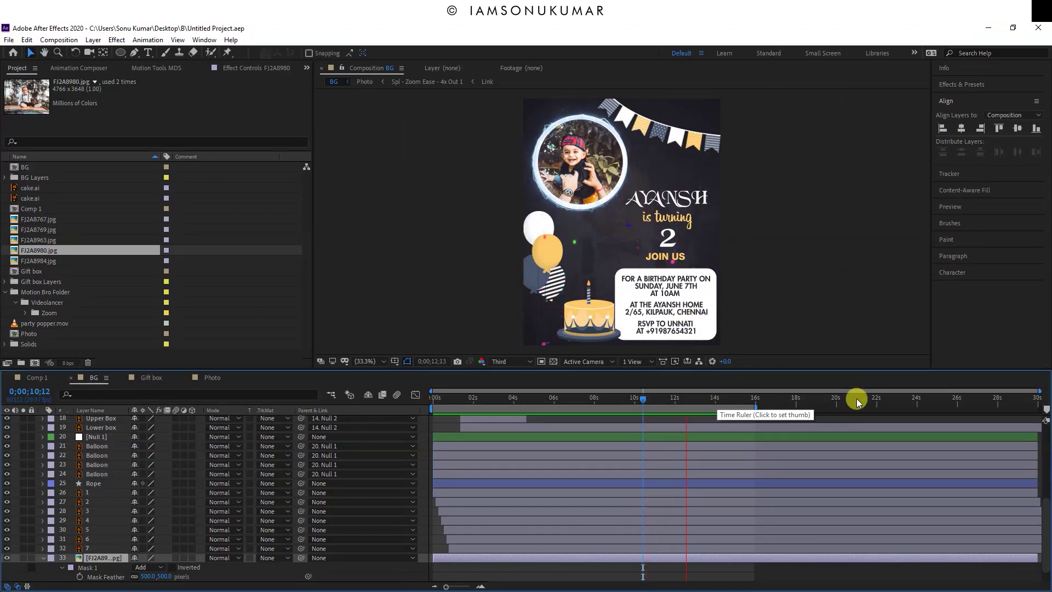
{"action": "left_click", "coordinate": [435, 398]}
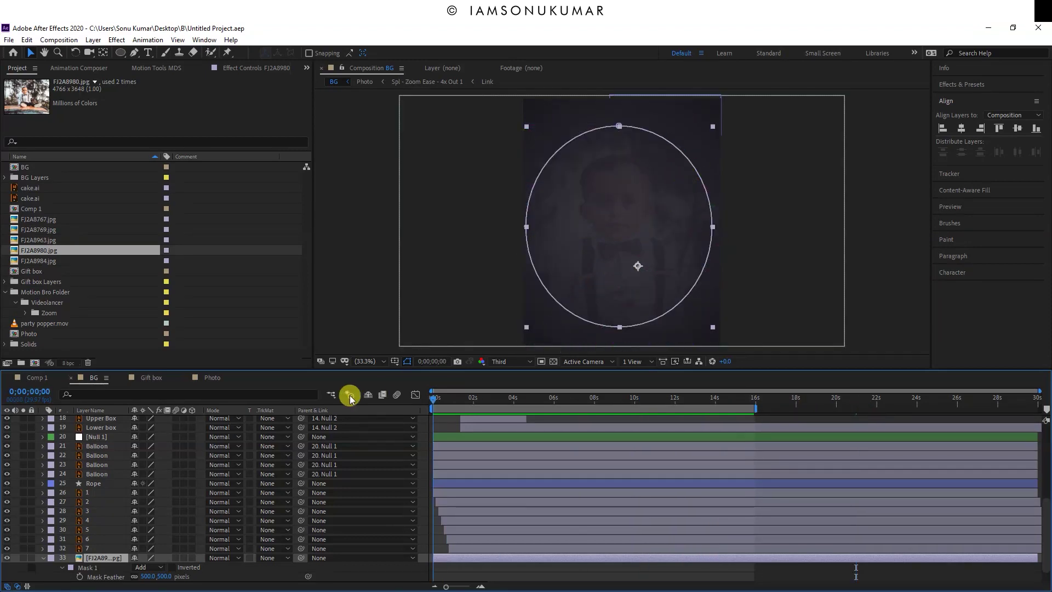
{"action": "key", "text": "space"}
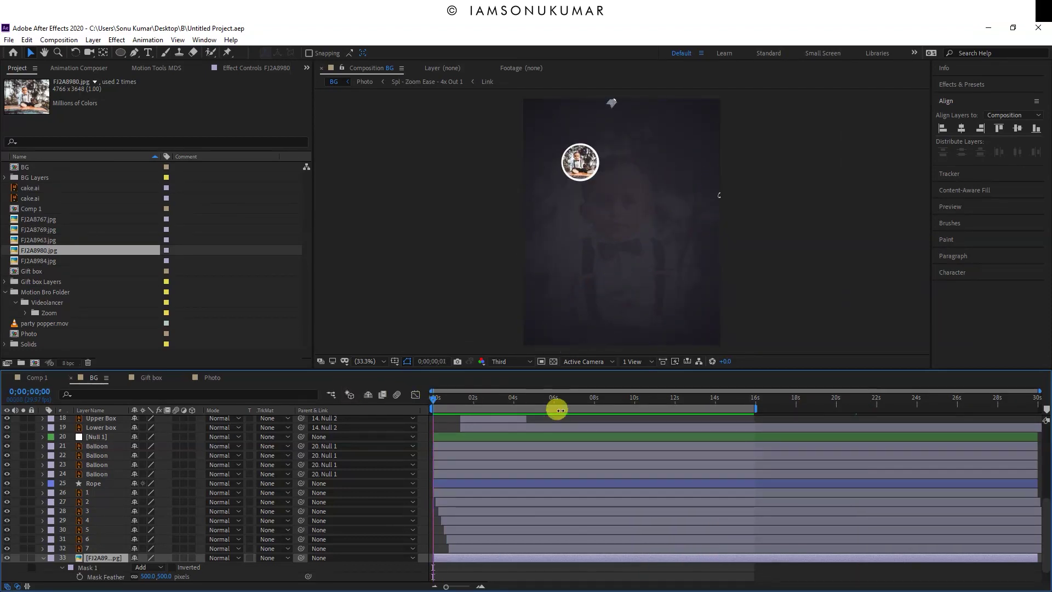